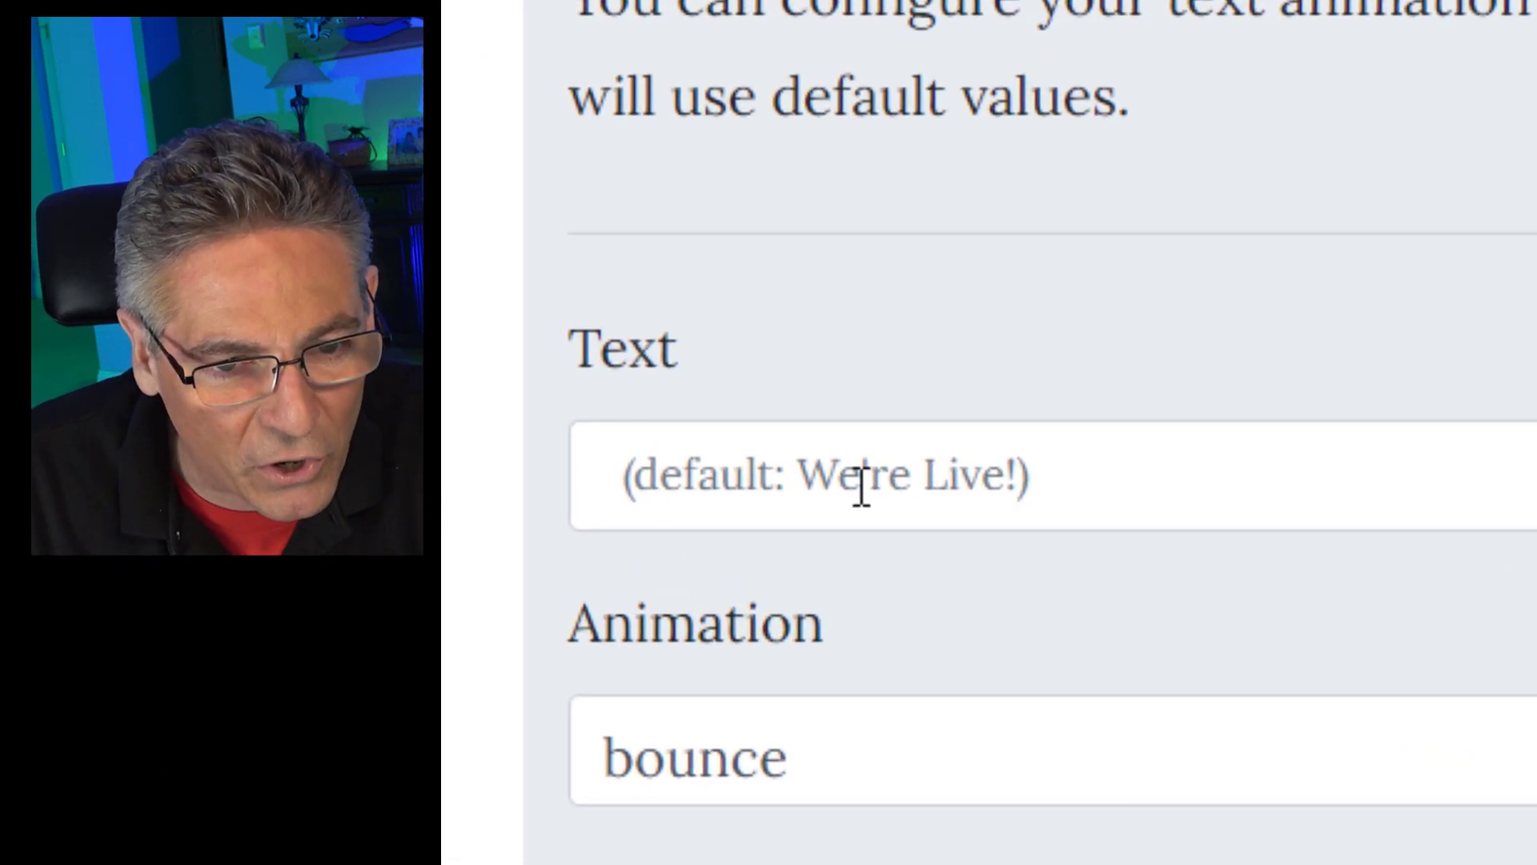
Keep the default text and change the animation from bounce to slideInRight.
click(1092, 474)
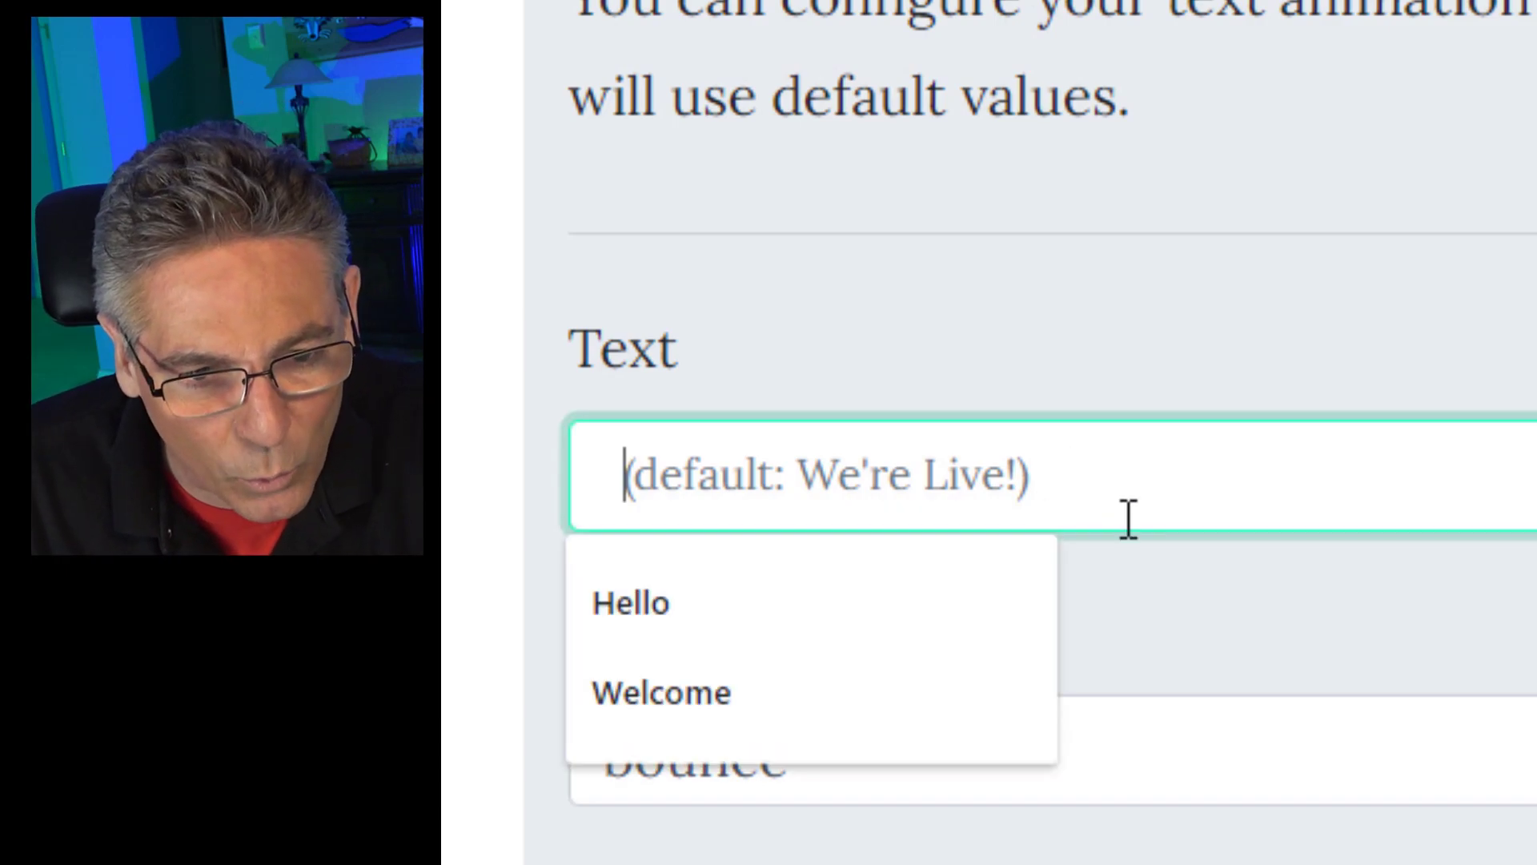
click(1159, 612)
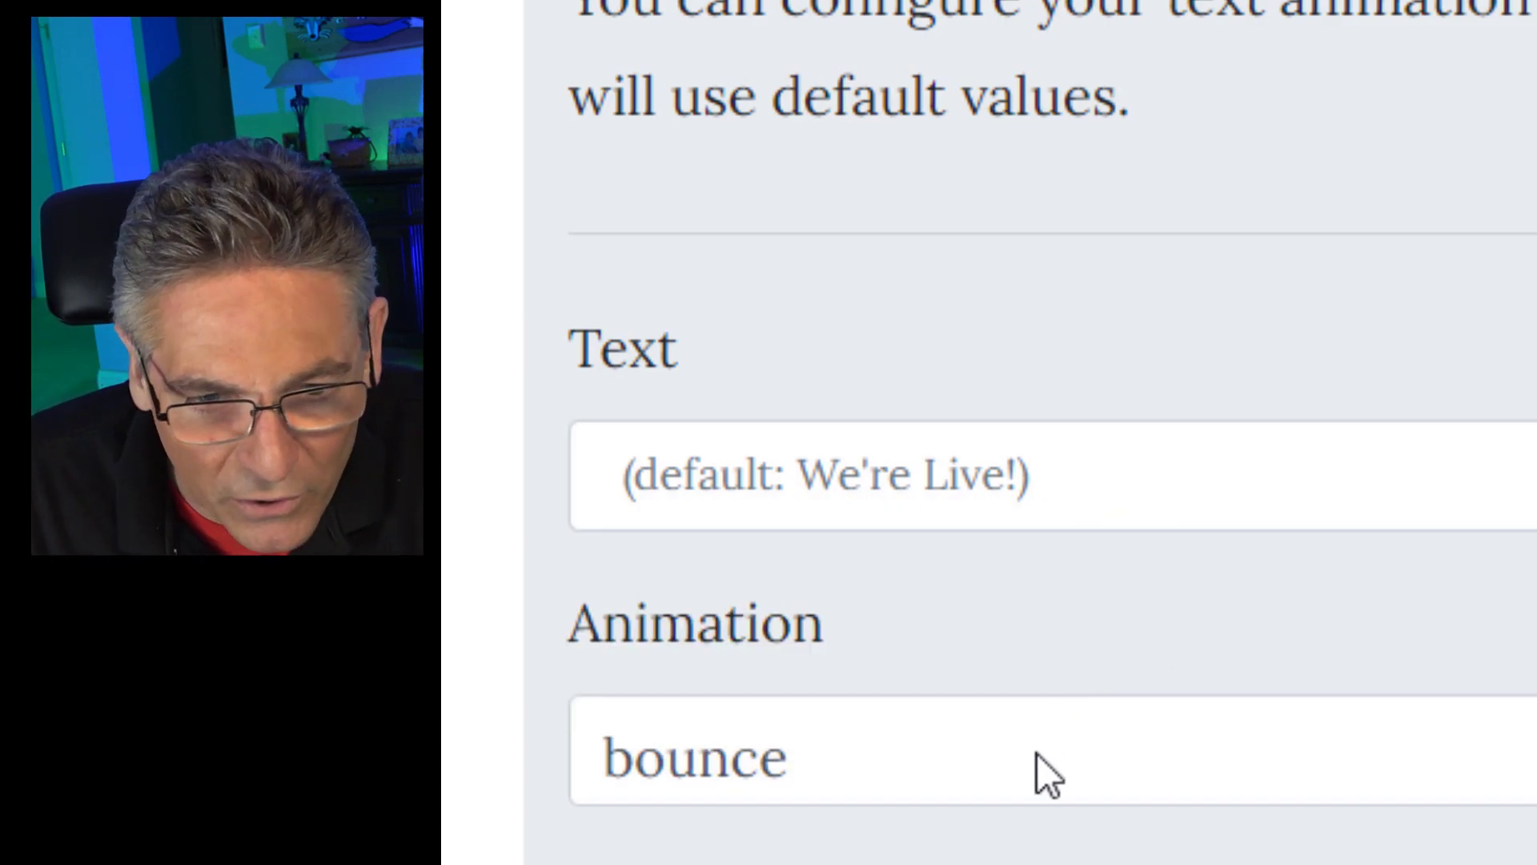
click(861, 774)
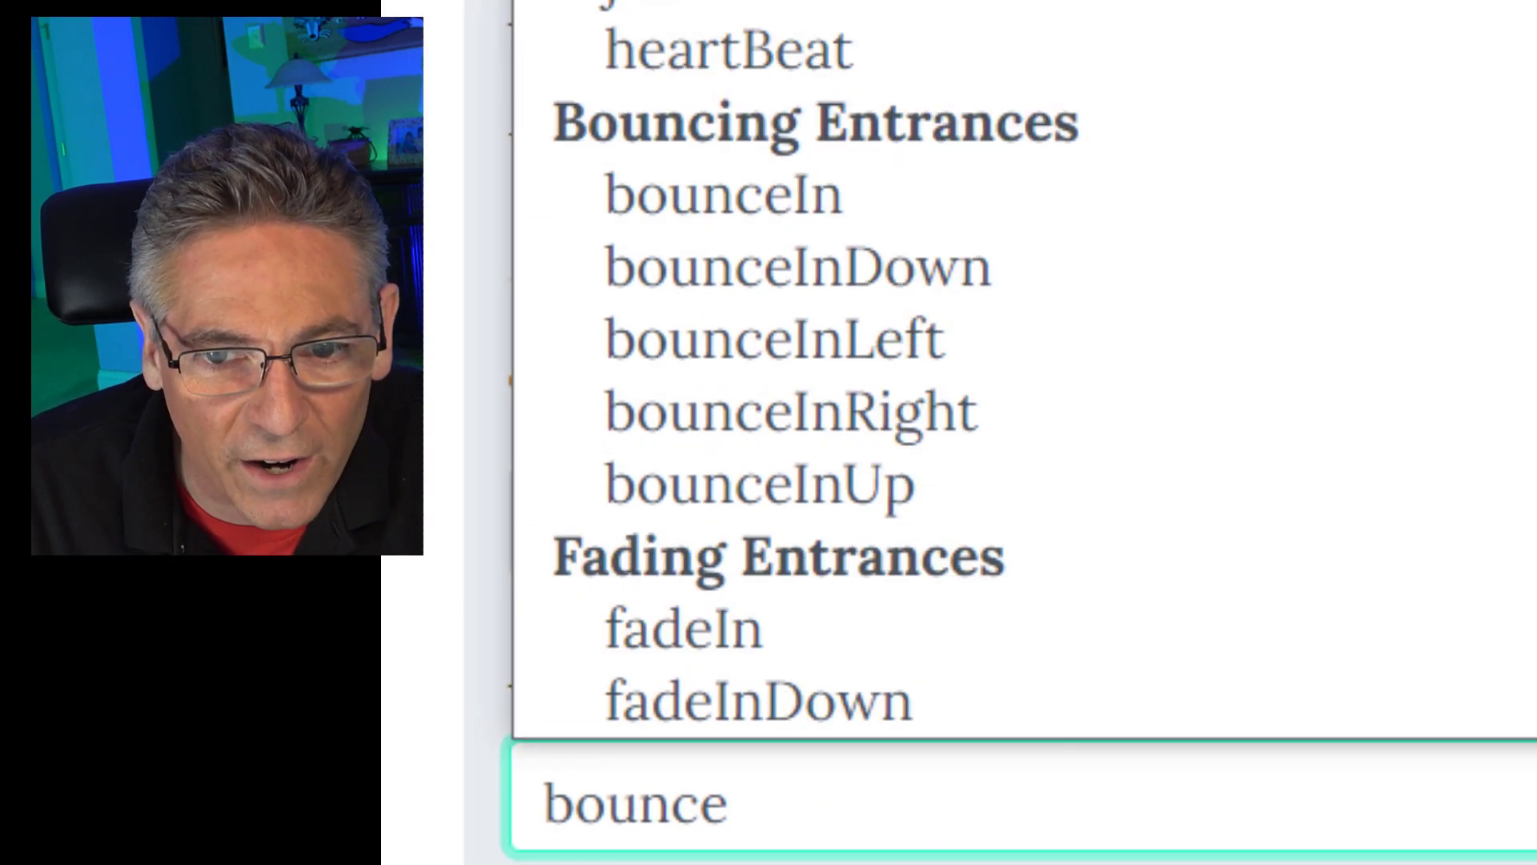
scroll(1025, 368, down, 10)
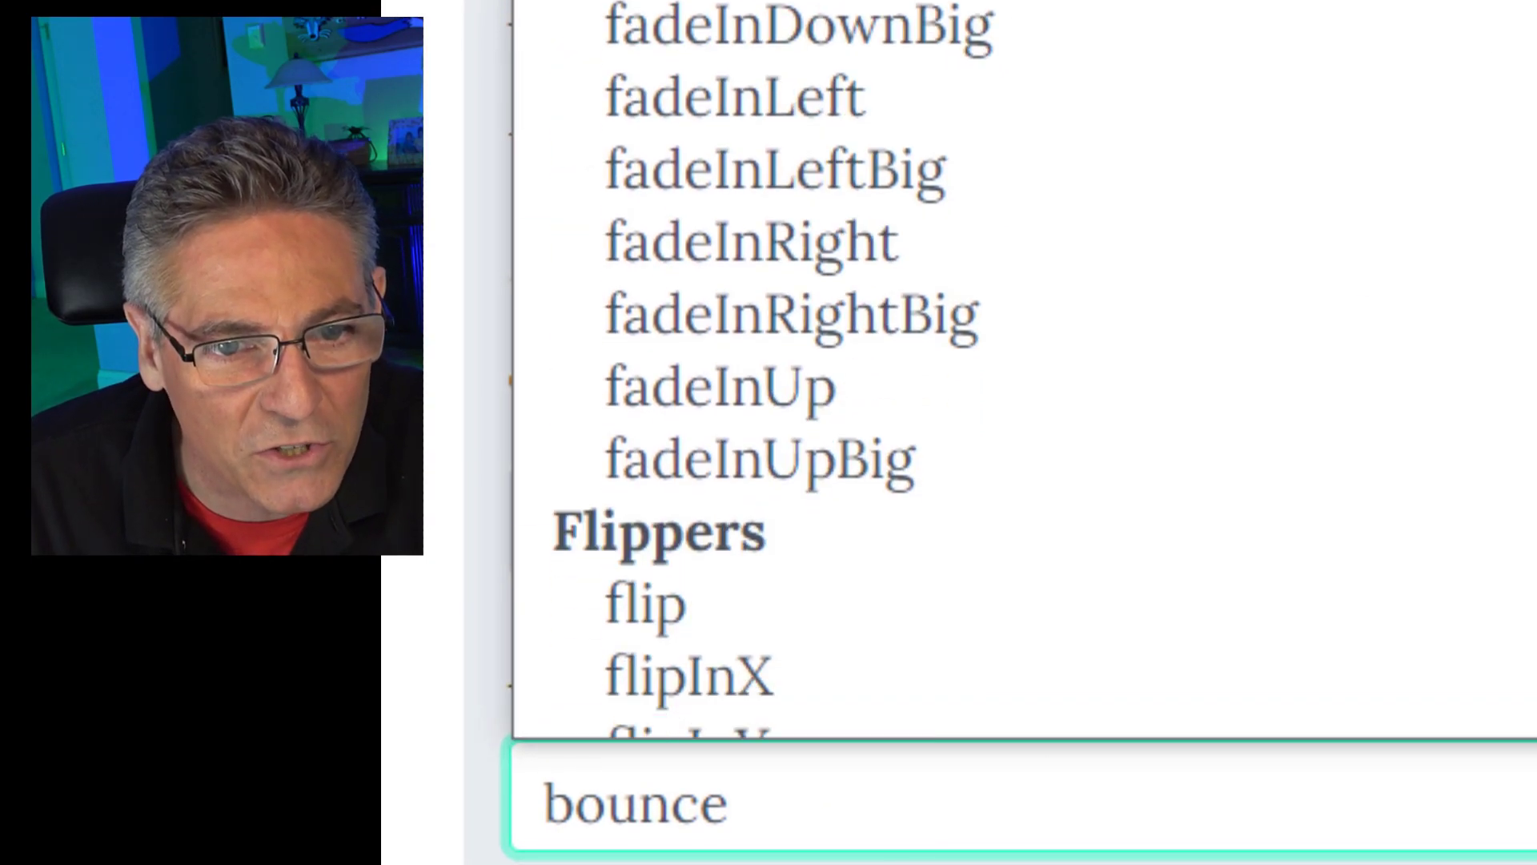
scroll(1025, 369, down, 1)
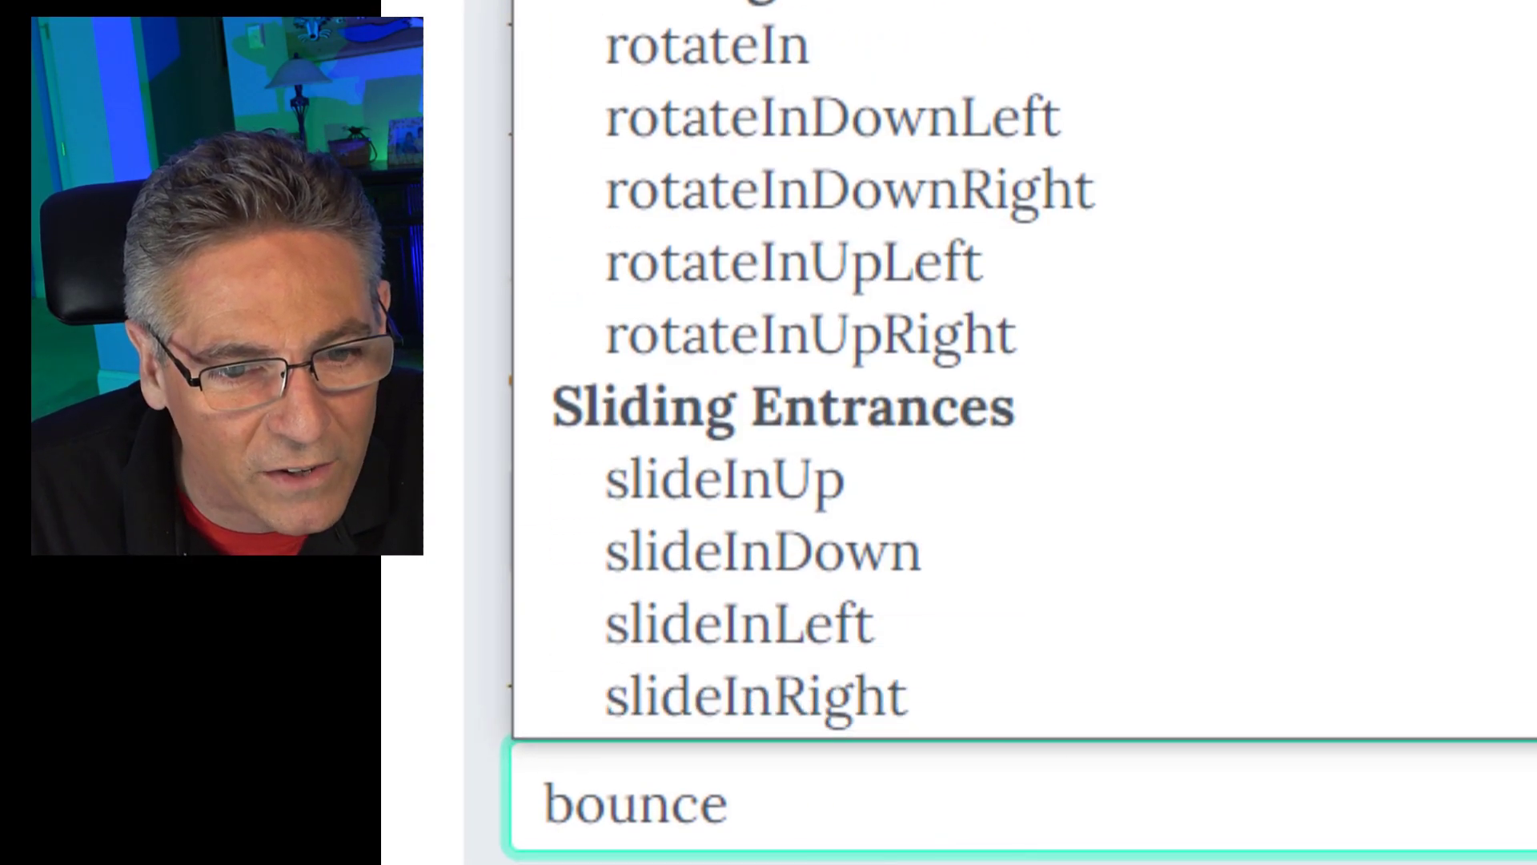
scroll(739, 214, down, 4)
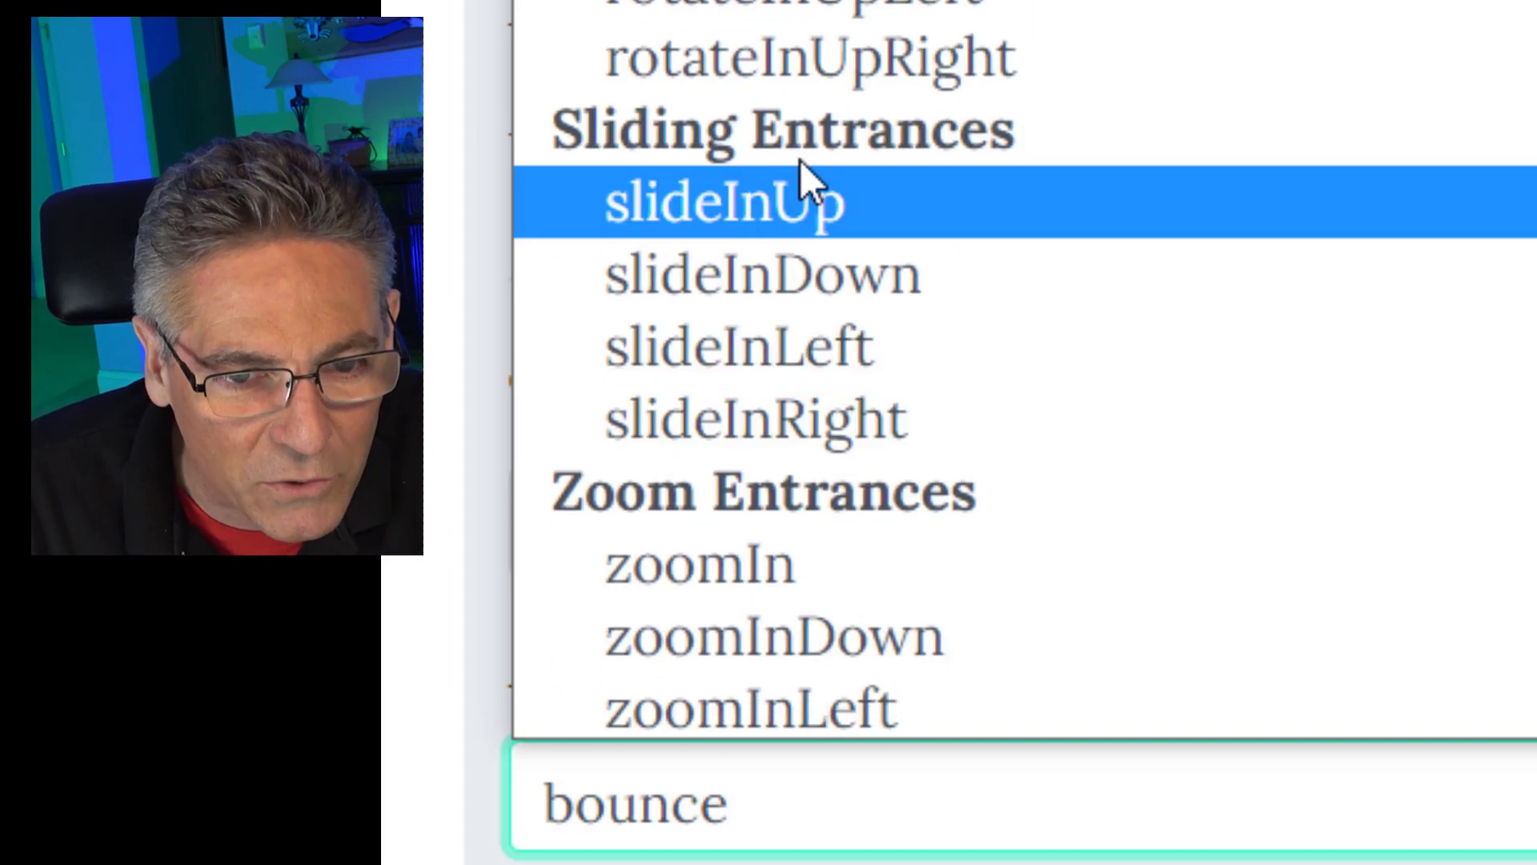
click(841, 428)
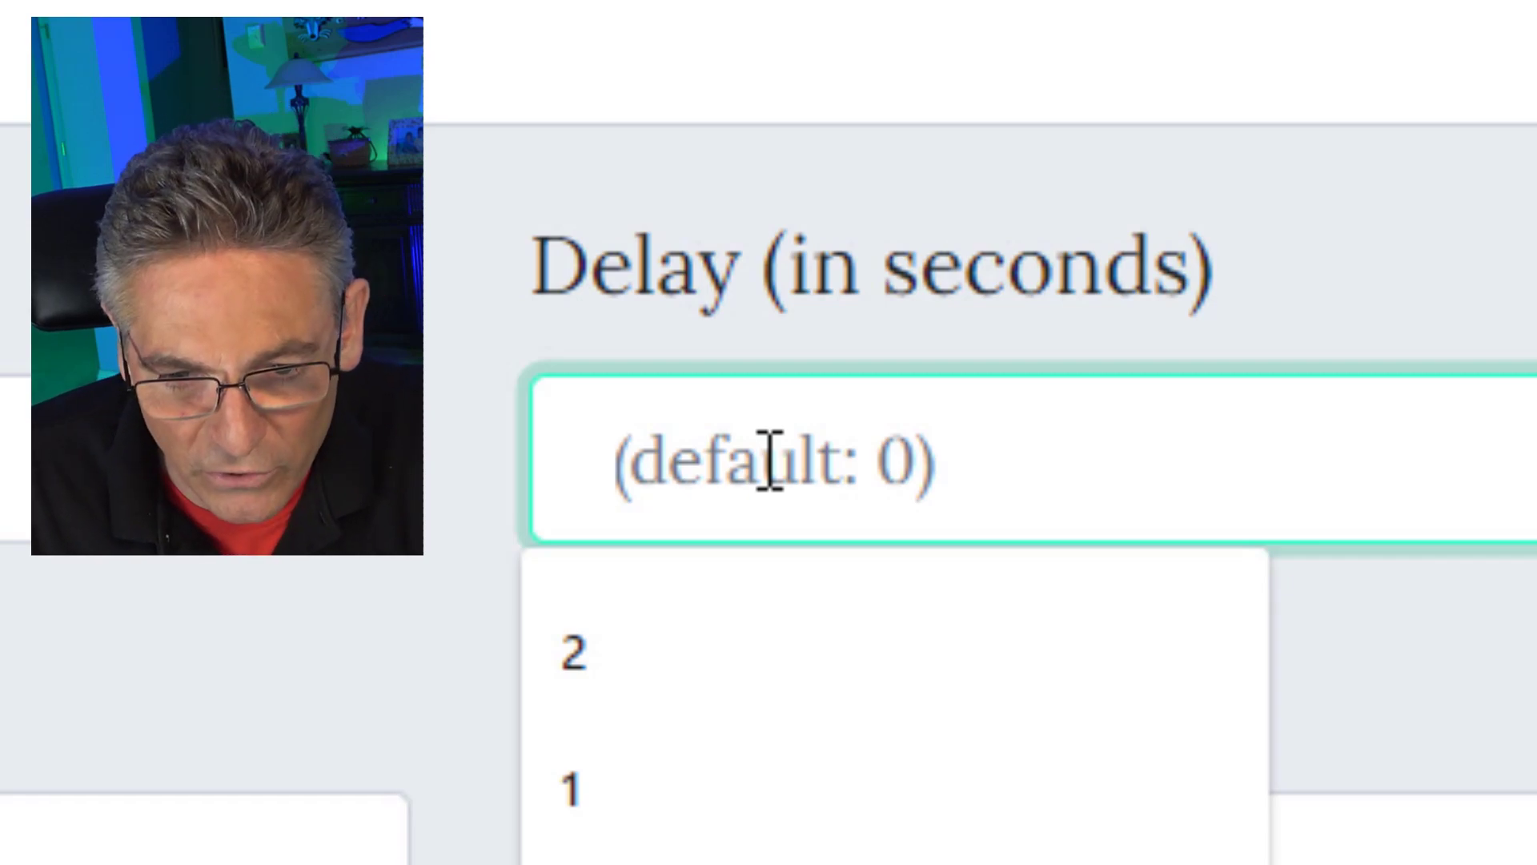
Set delay to 1 second, duration to 2, Repeat Forever No, and font size 200.
click(652, 792)
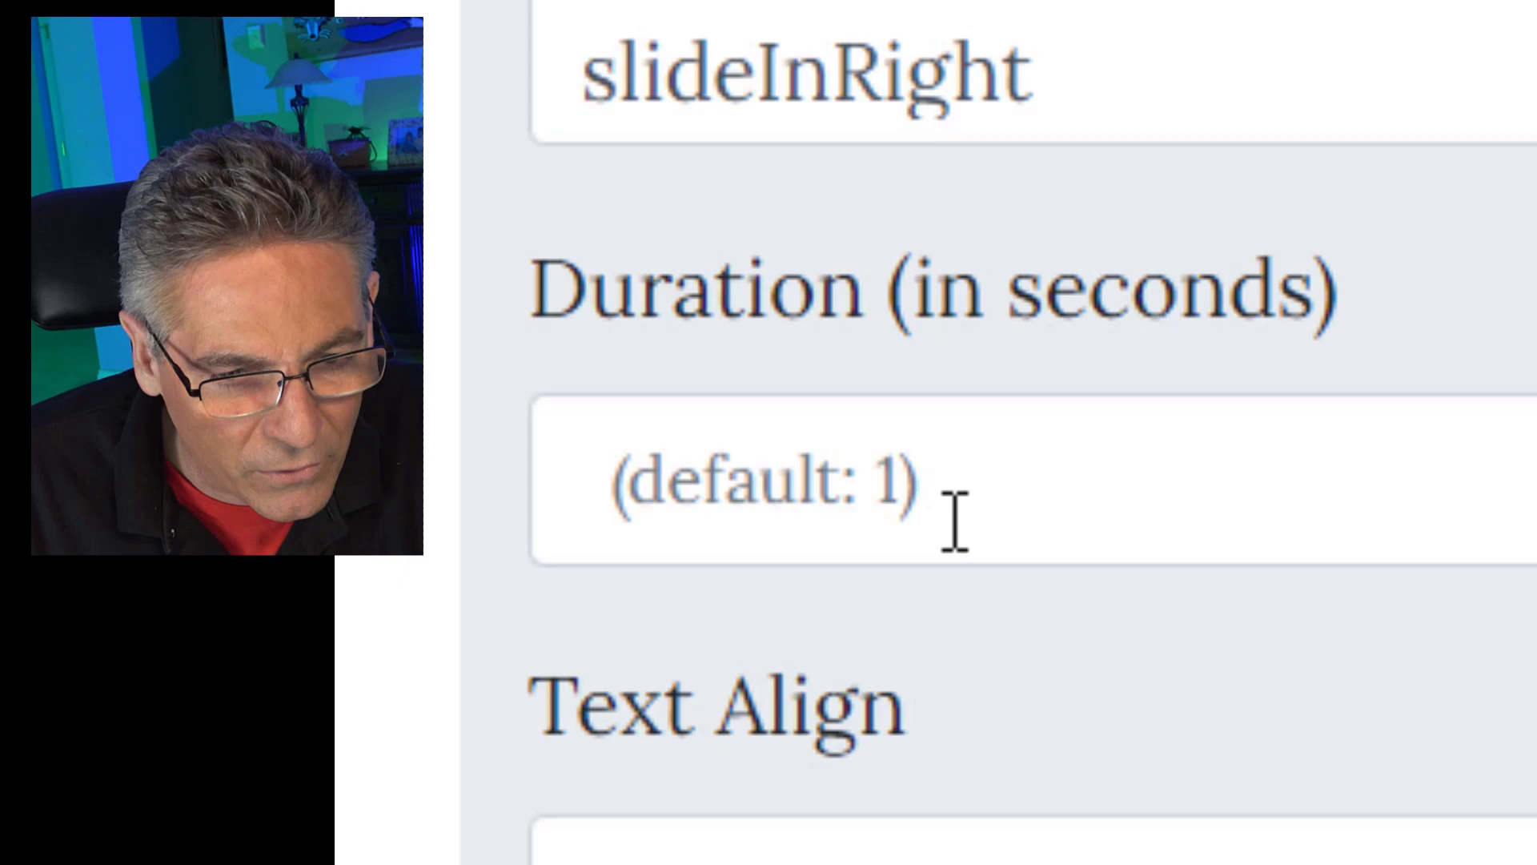
click(955, 521)
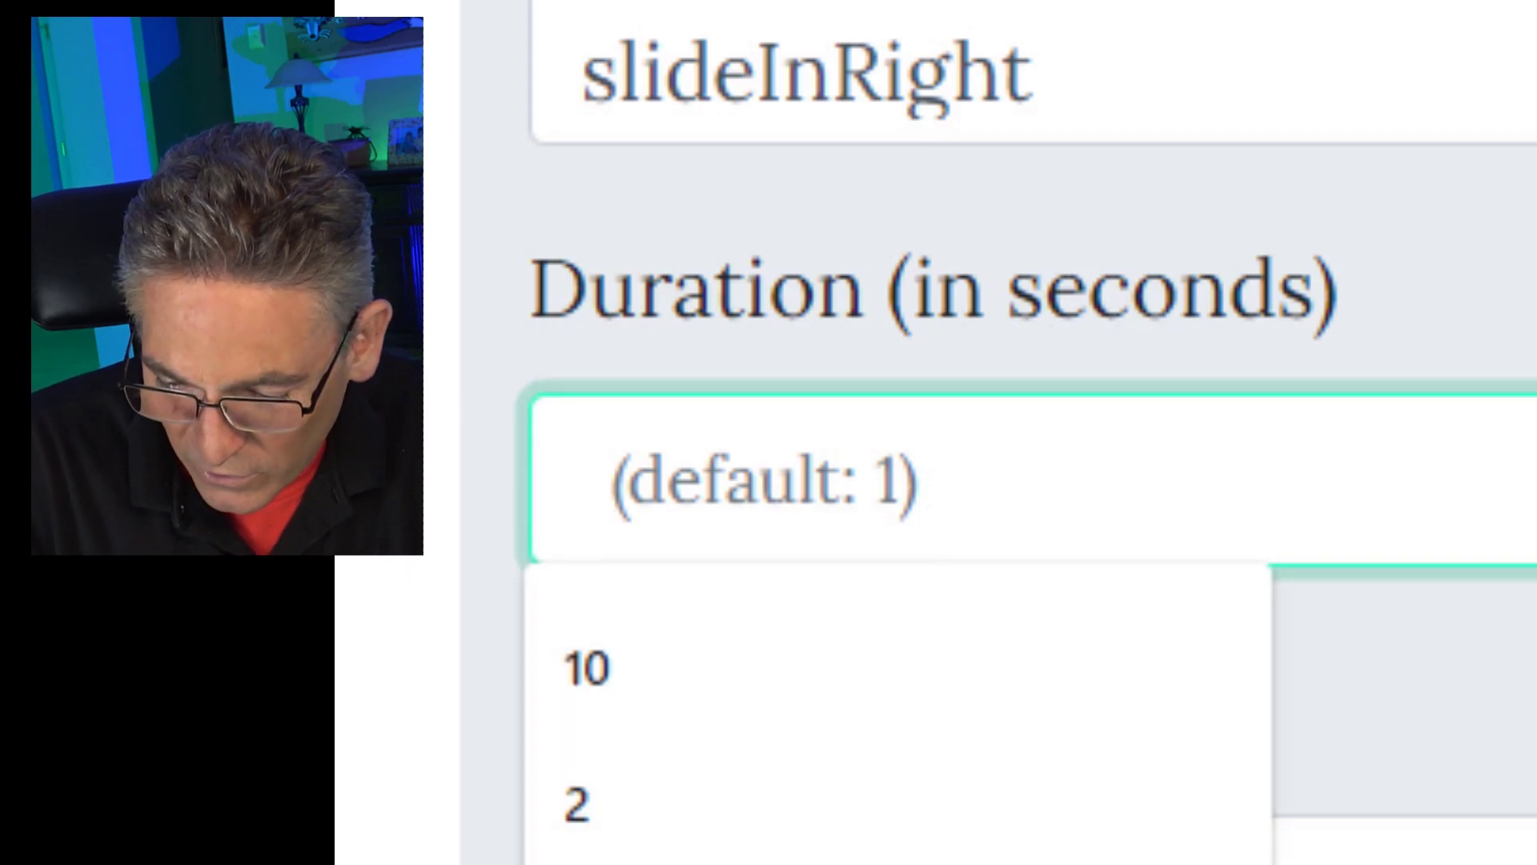
text(2)
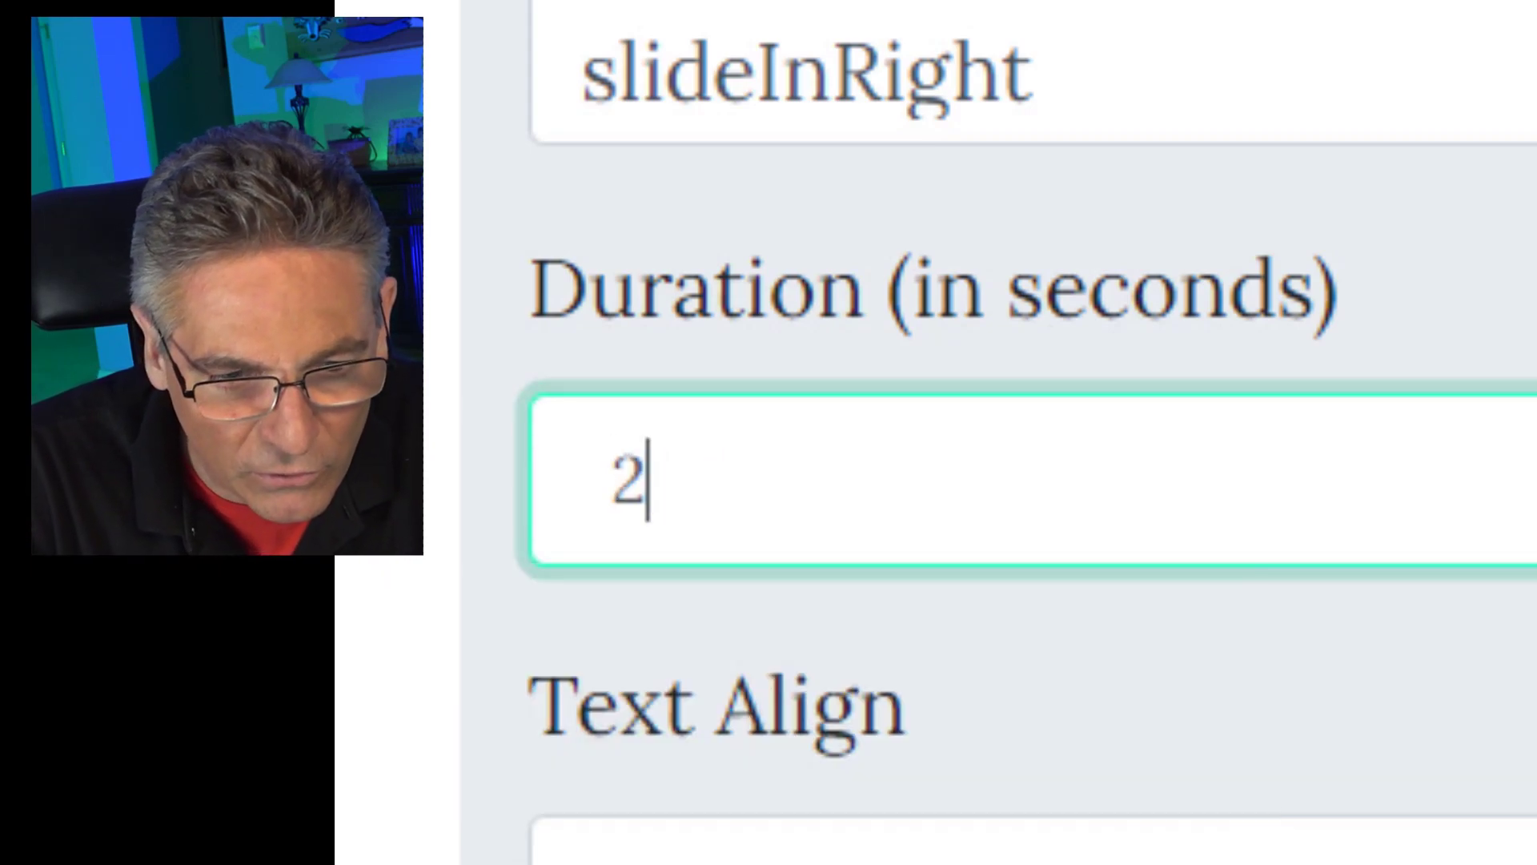
click(1113, 452)
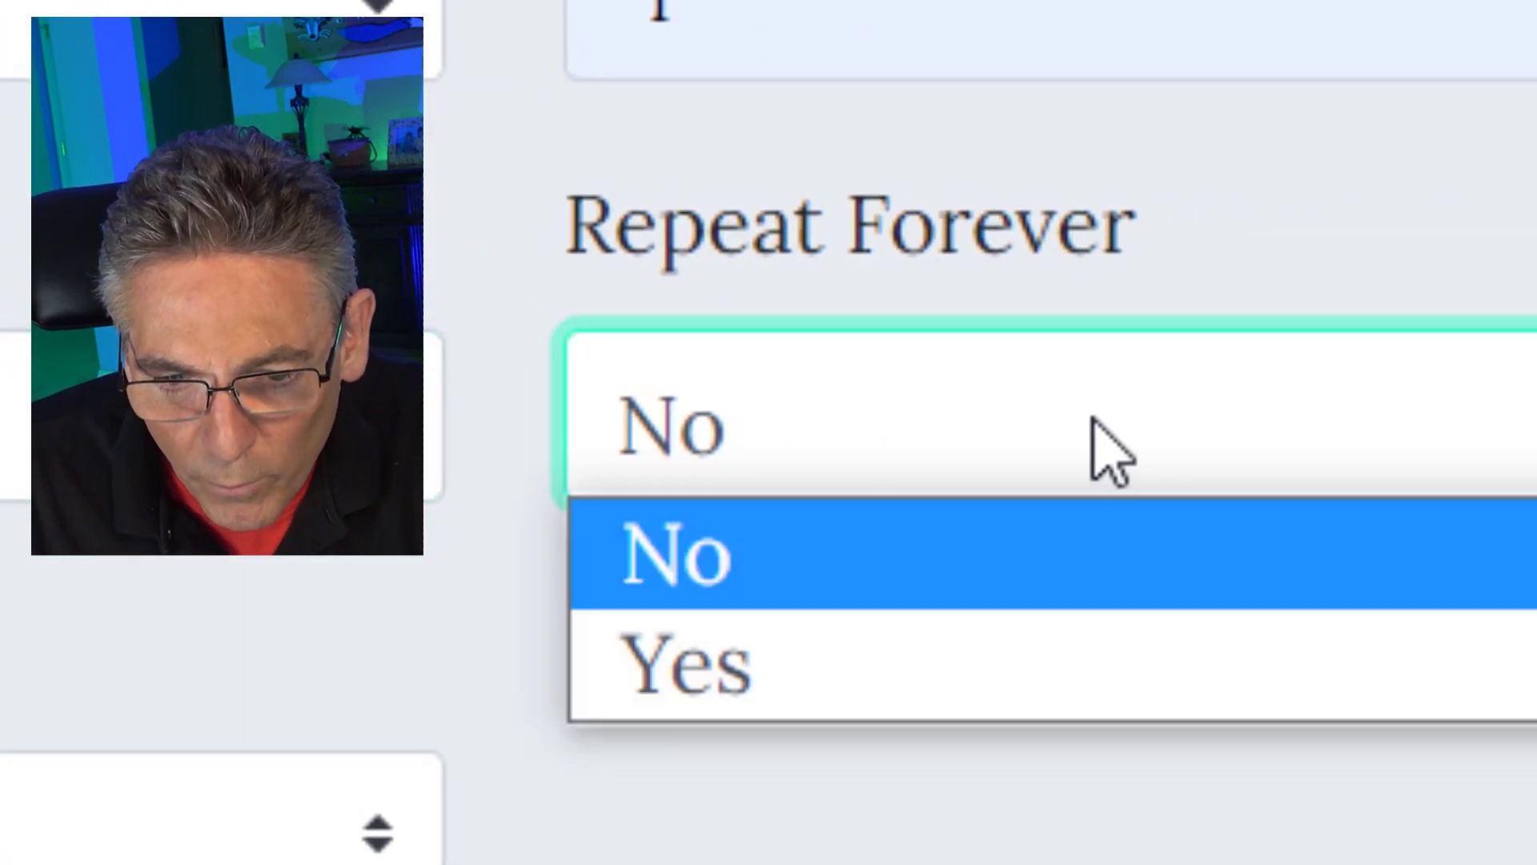
click(1113, 452)
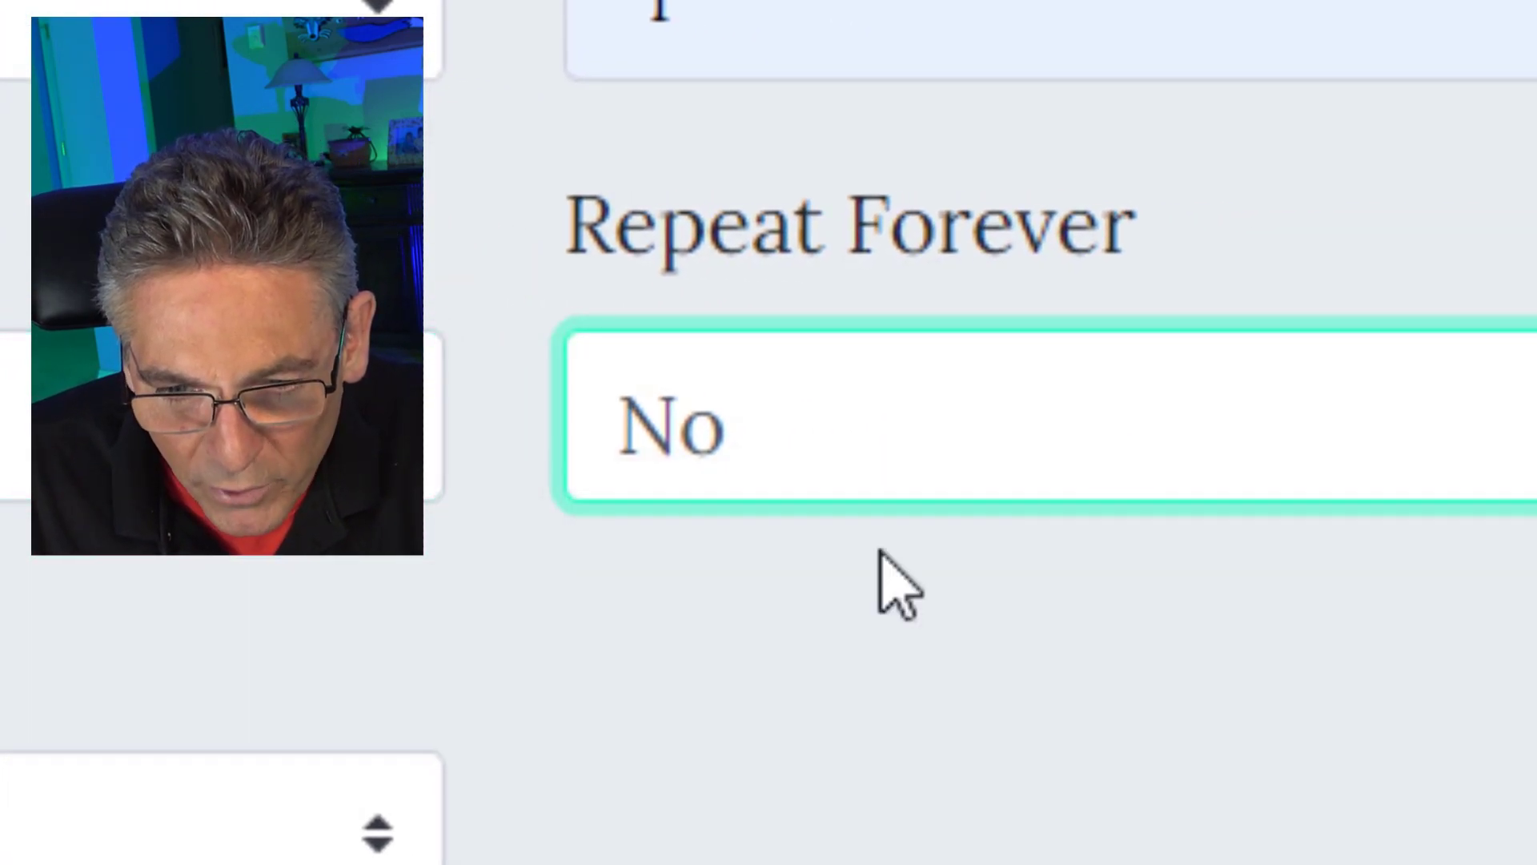
scroll(1139, 552, down, 5)
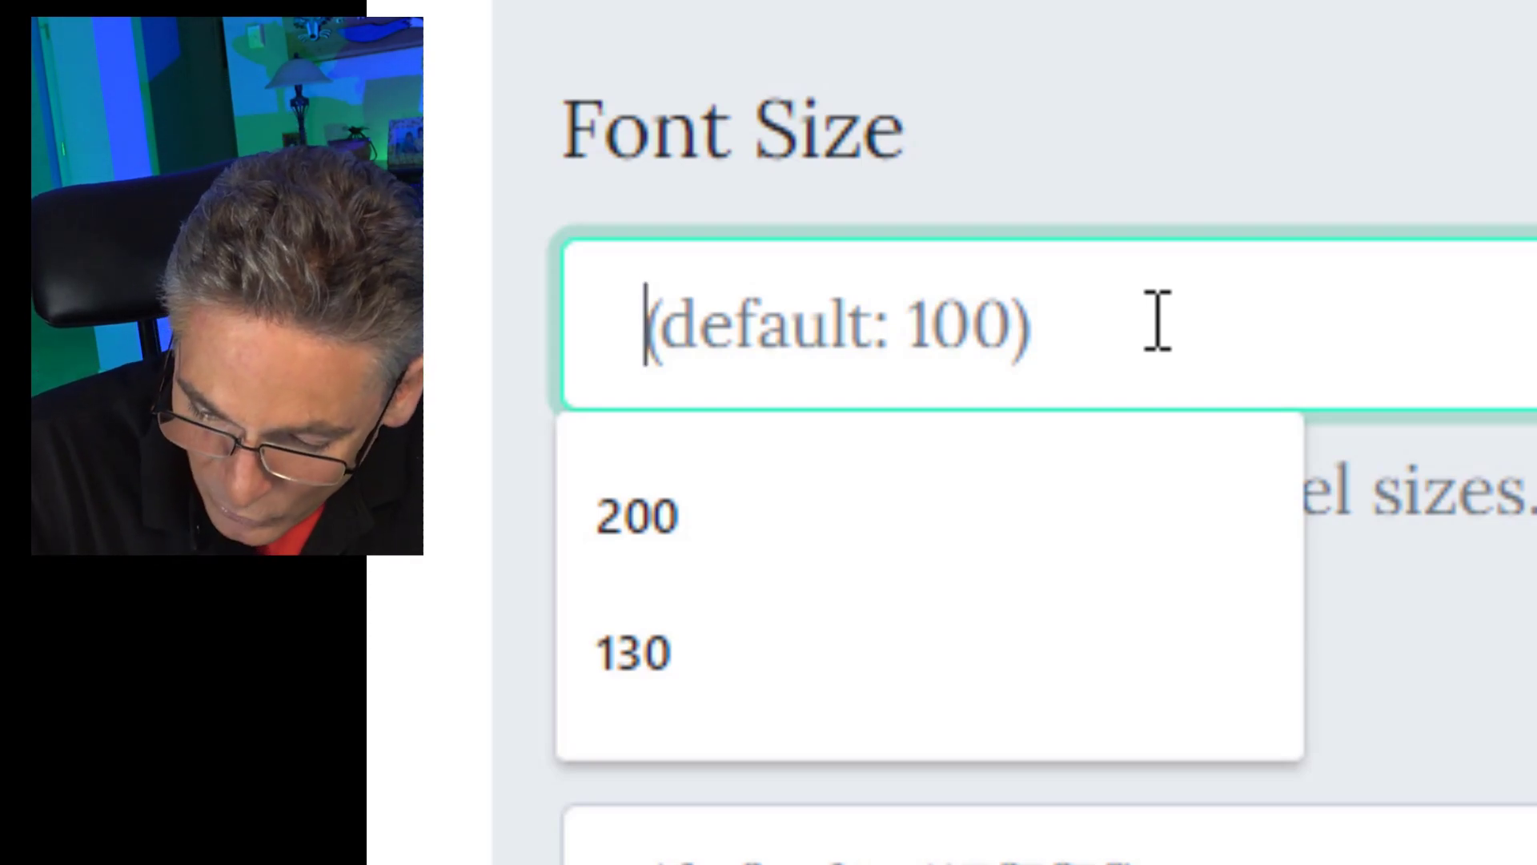
text(200)
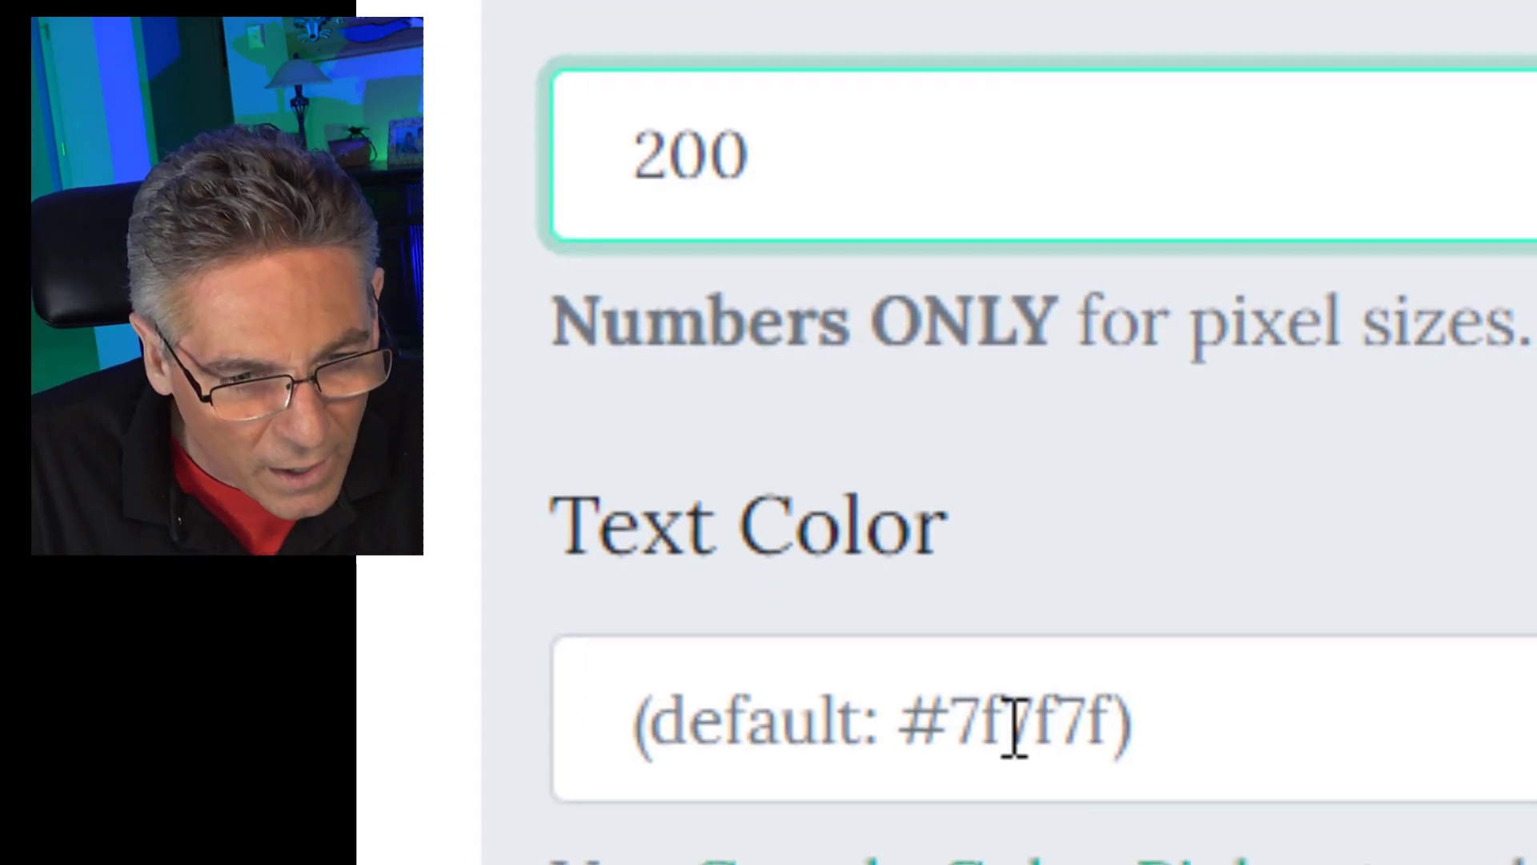
Set the text colour to black and the background colour to yellow.
click(978, 388)
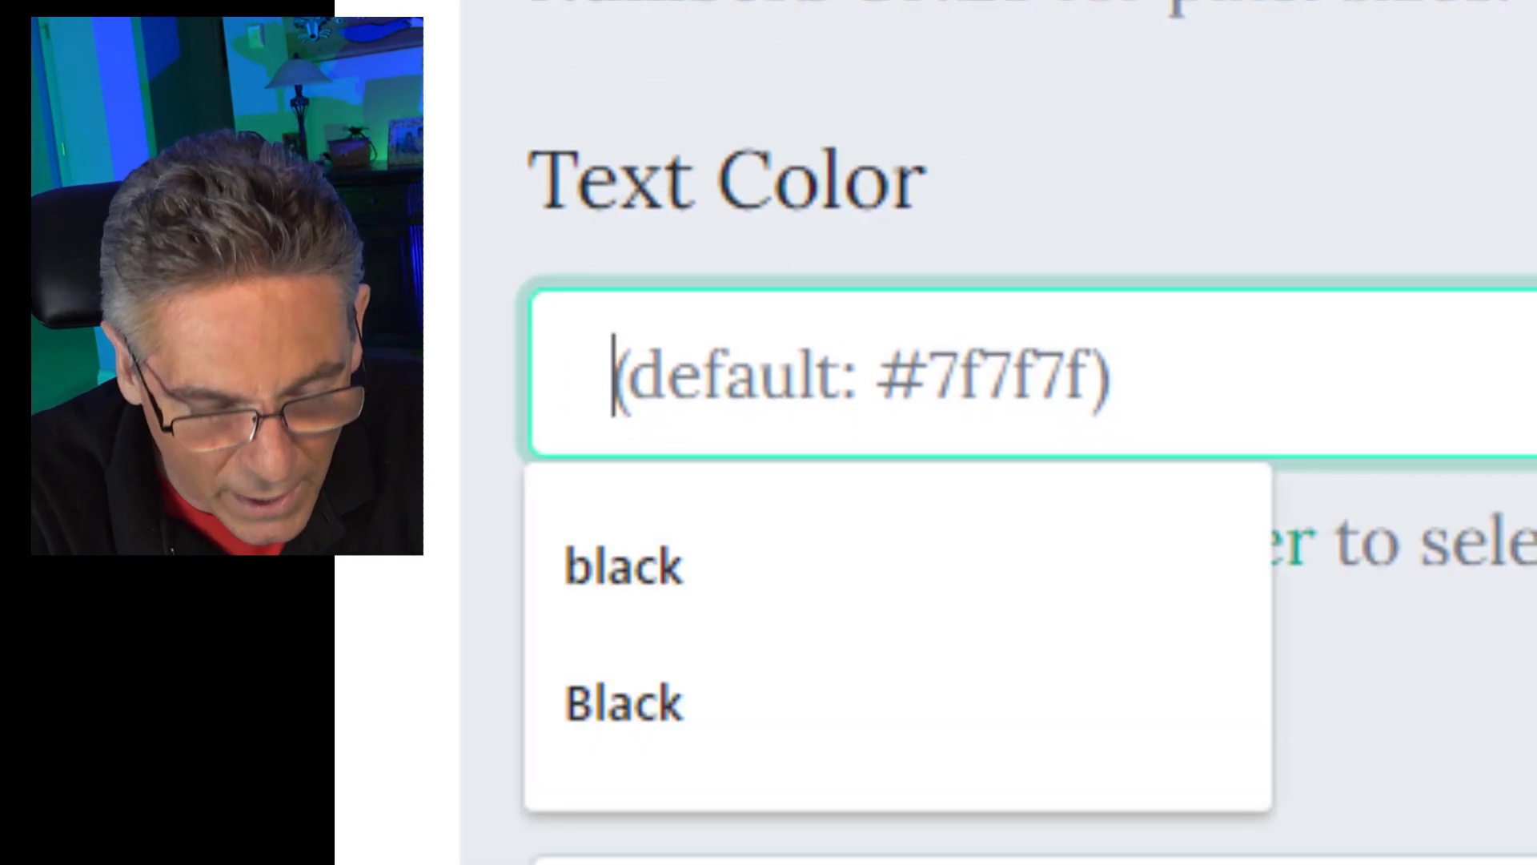
text(black)
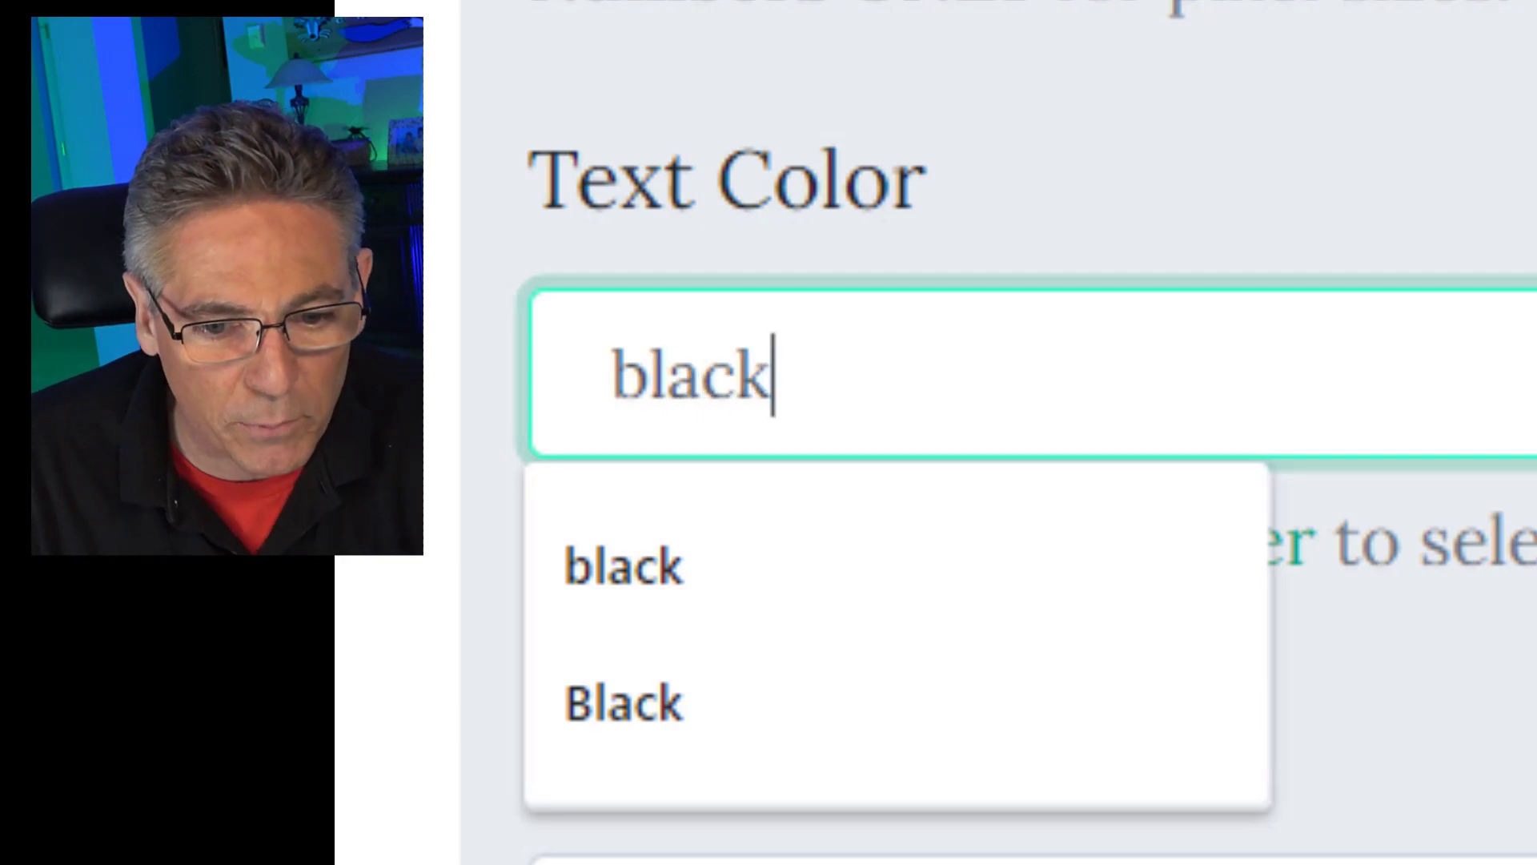
click(601, 504)
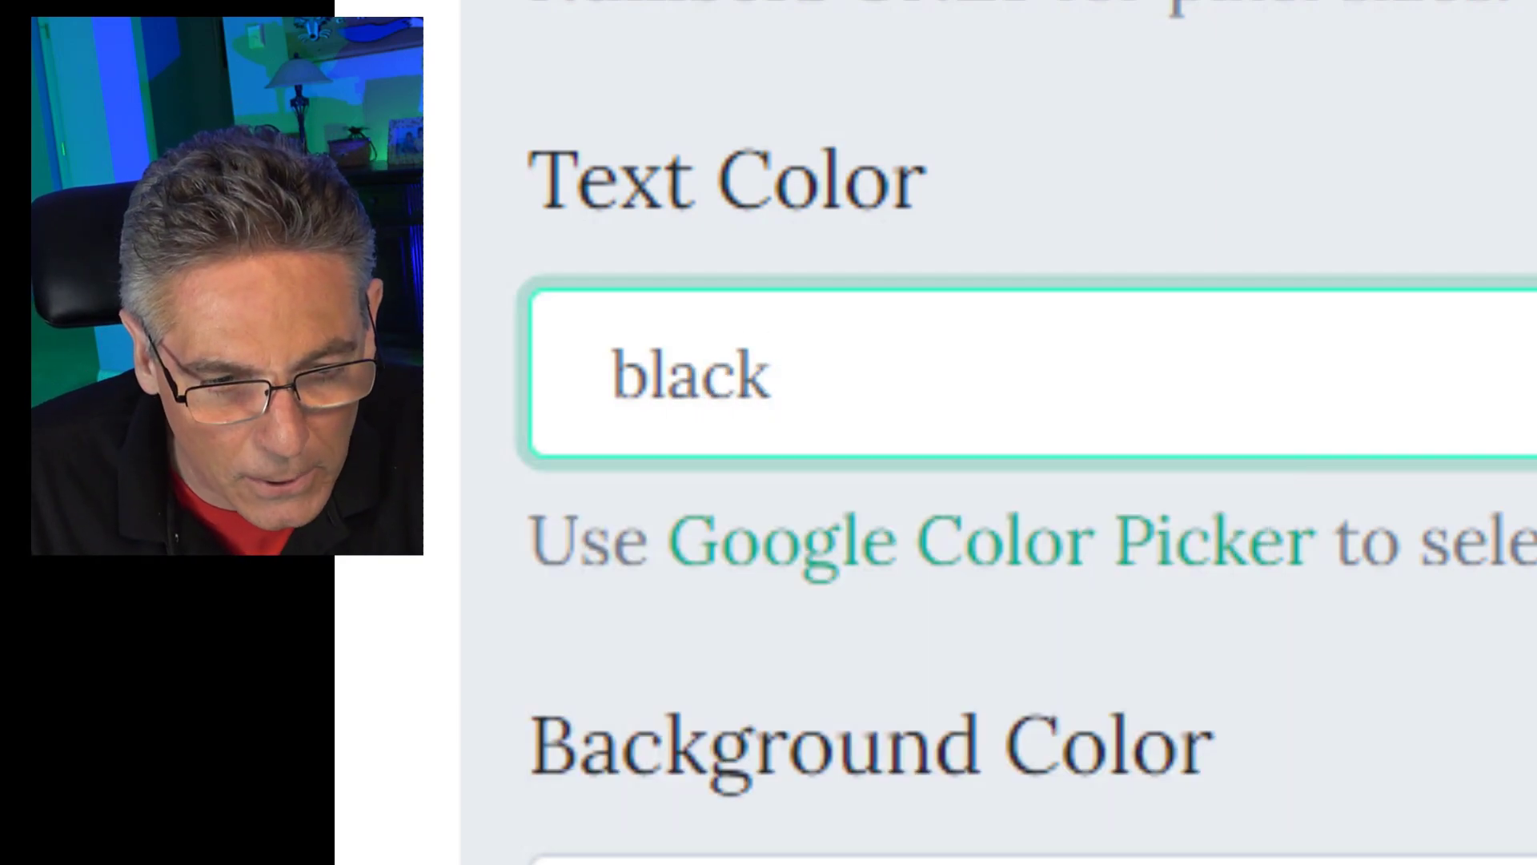
double_click(854, 377)
key(Right)
key(Tab)
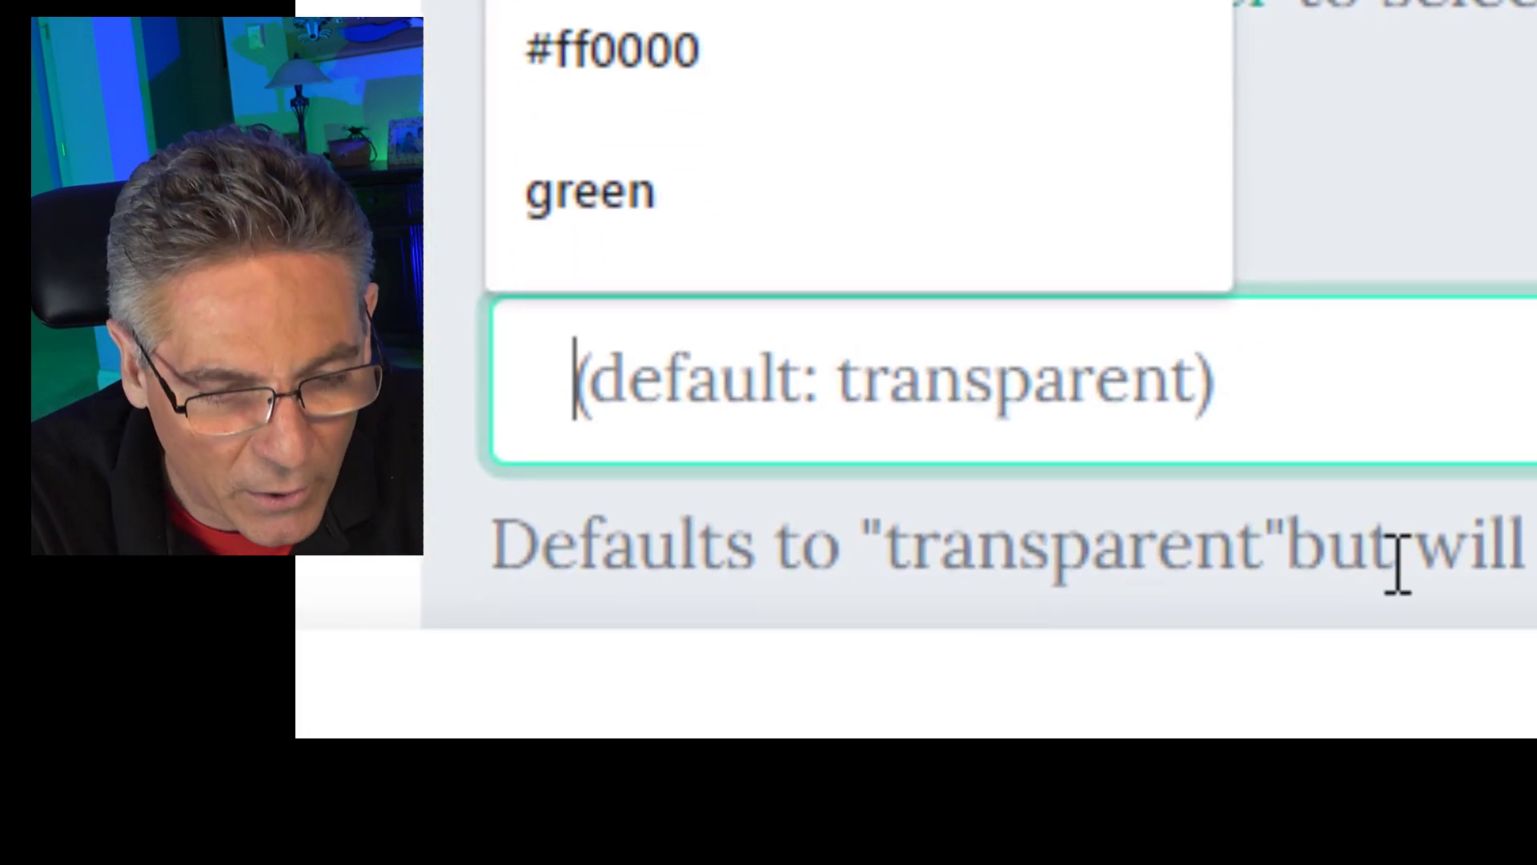
text(yello)
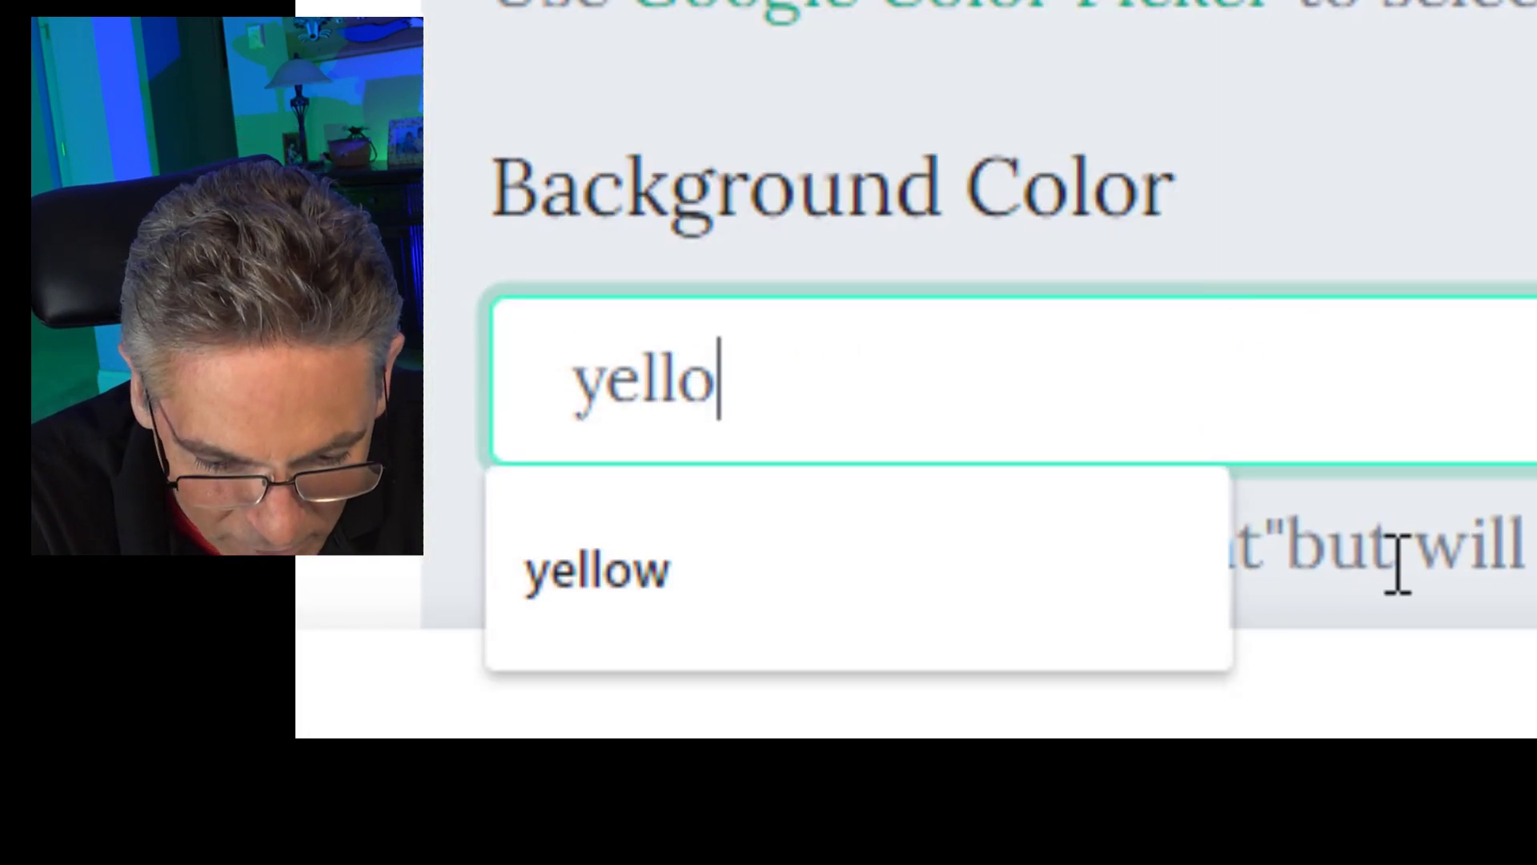
text(w)
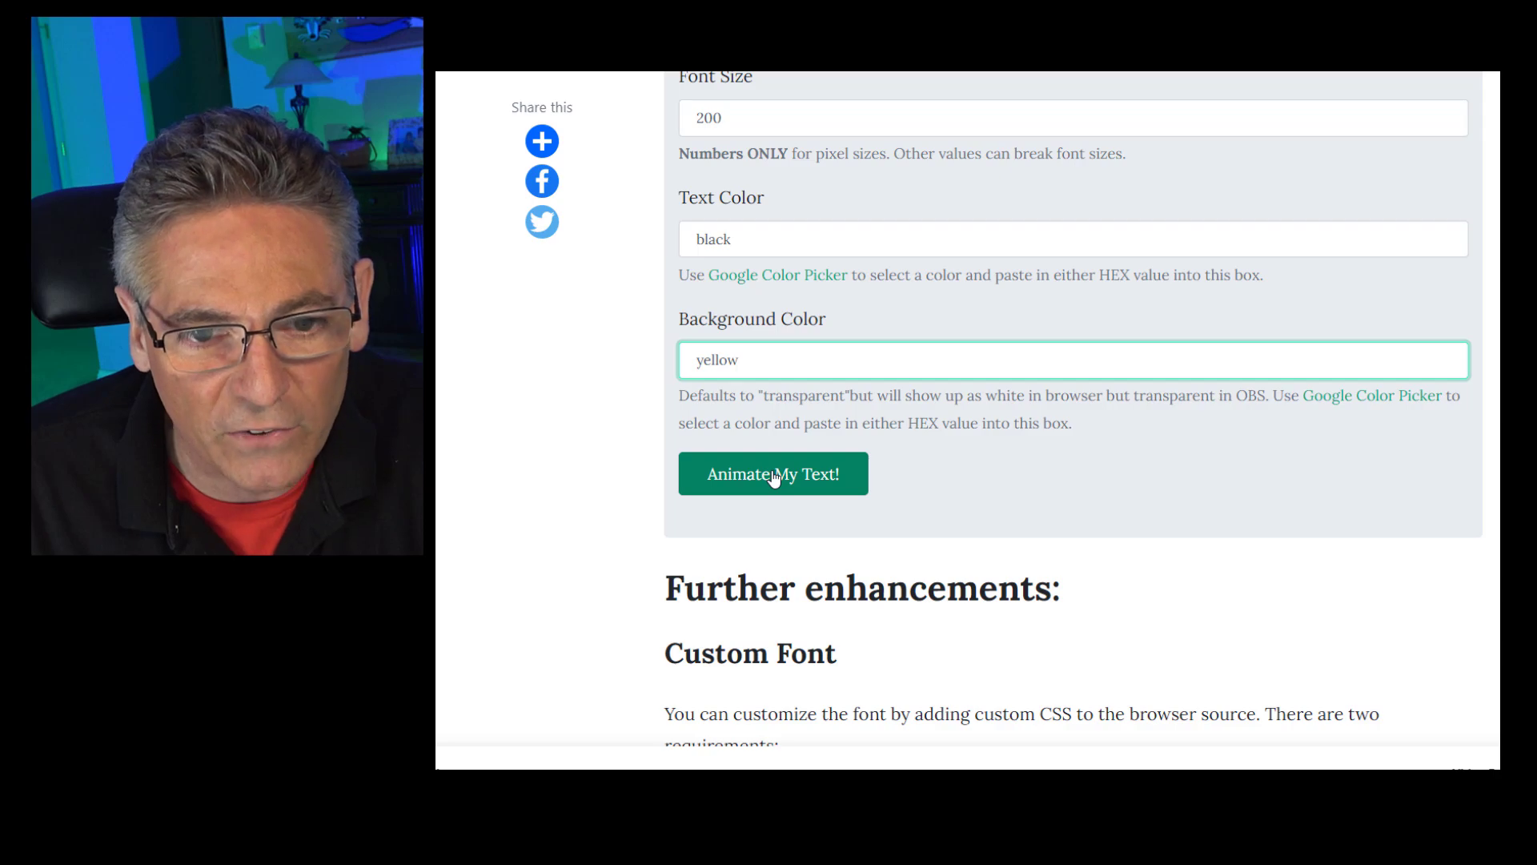
Generate the yellow animated-text output page with Animate My Text!
click(773, 476)
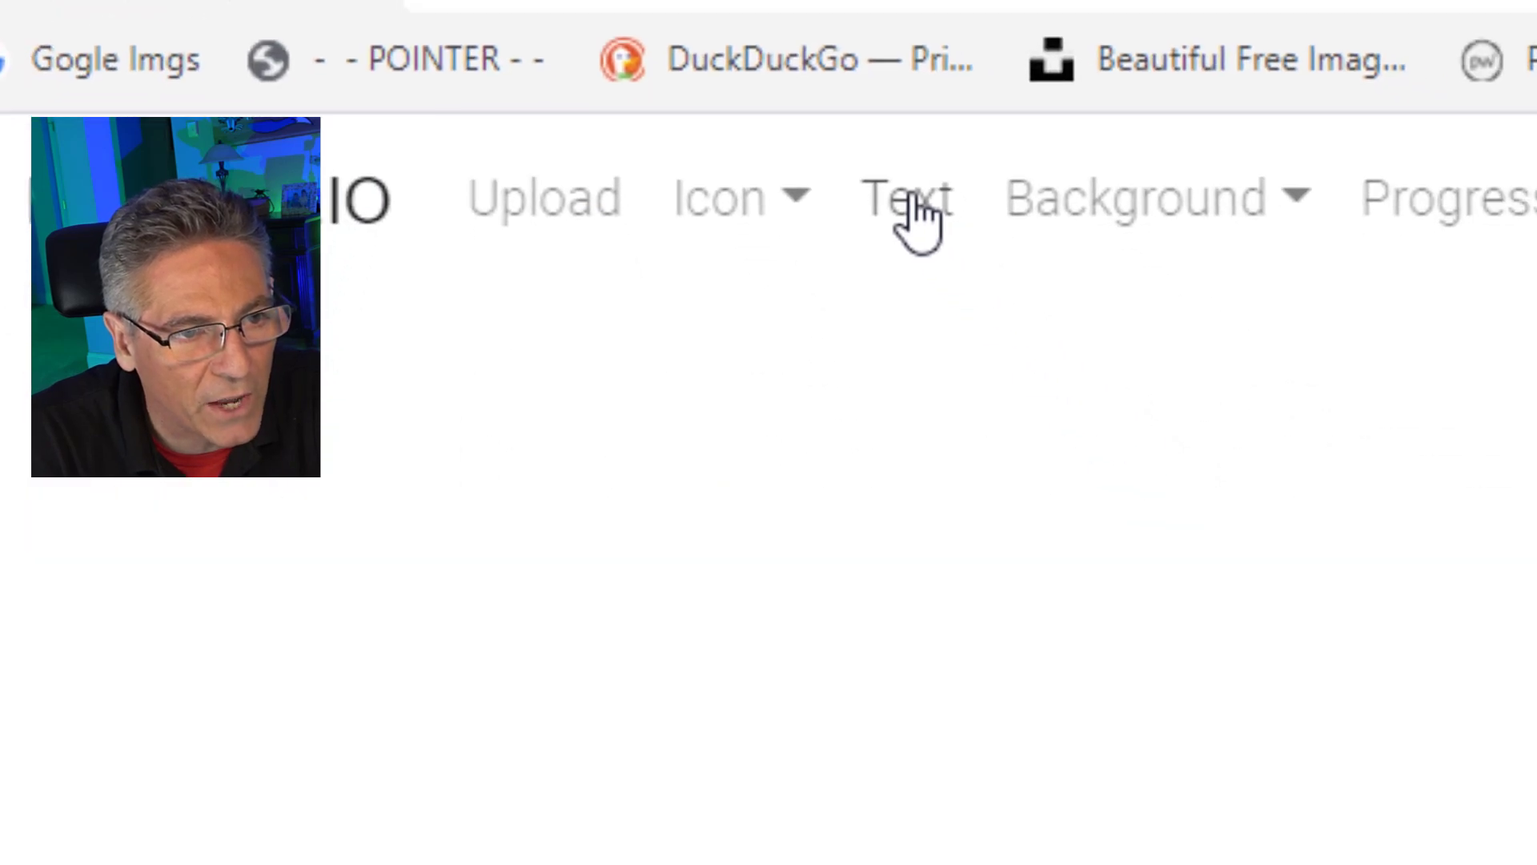
Apply the Neon Genesis palette to Loading Text, write Welcome, and lower speed to 0.54.
click(915, 200)
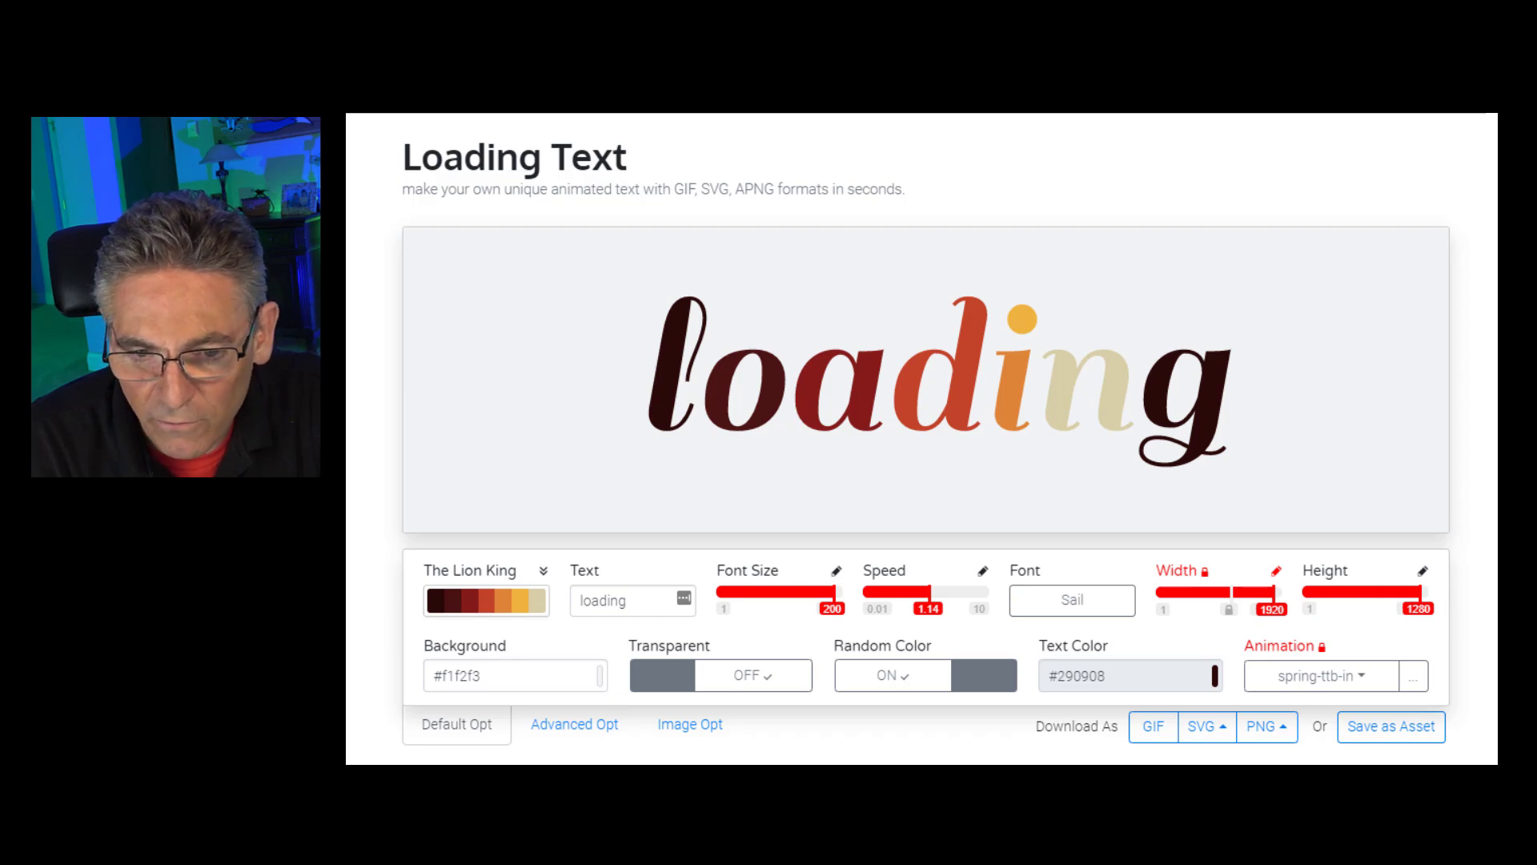
click(511, 606)
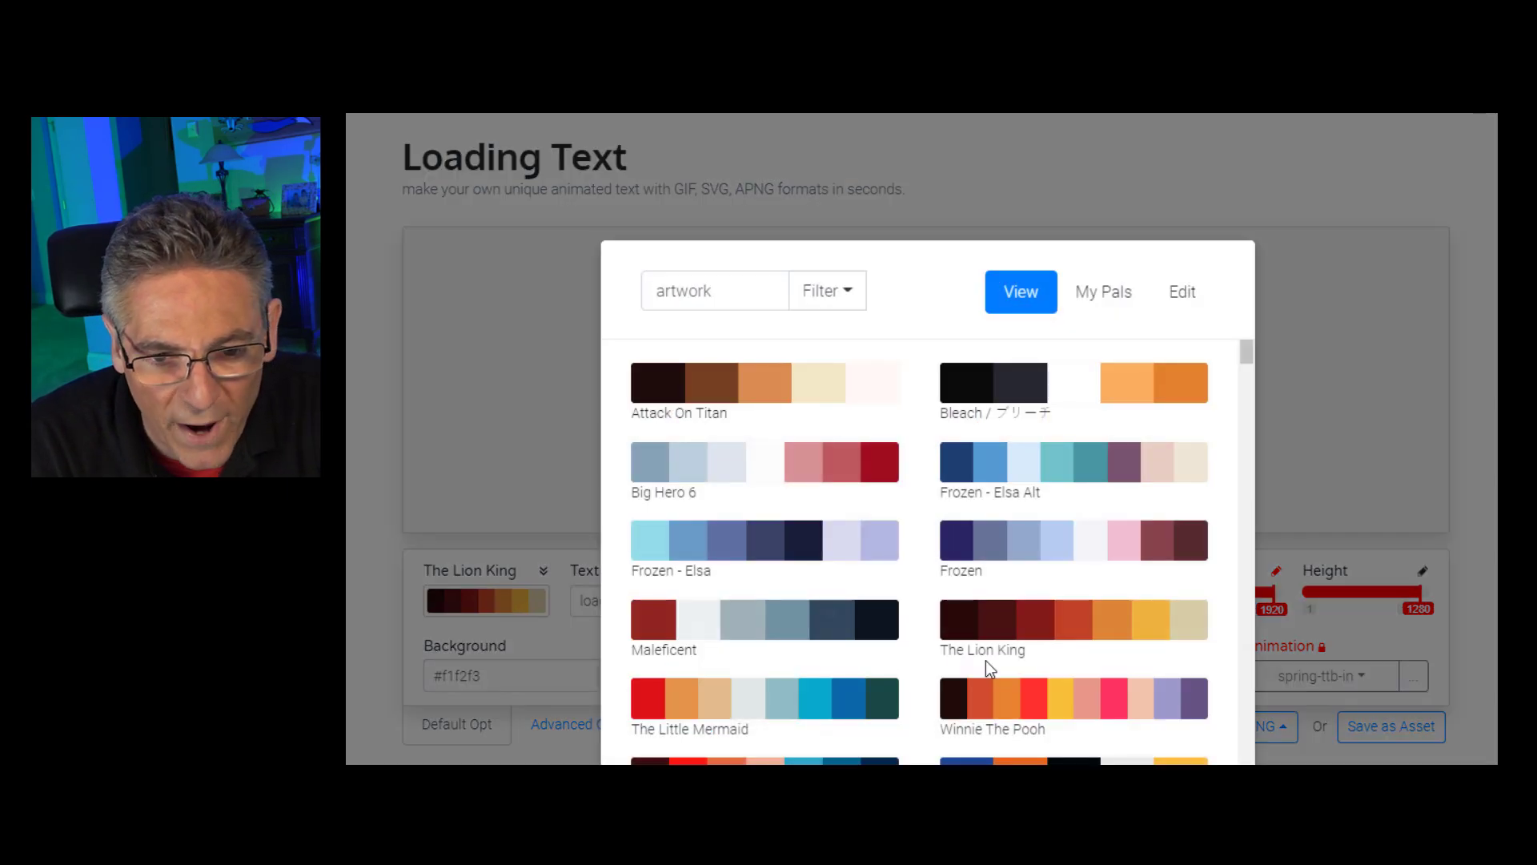
scroll(995, 625, down, 5)
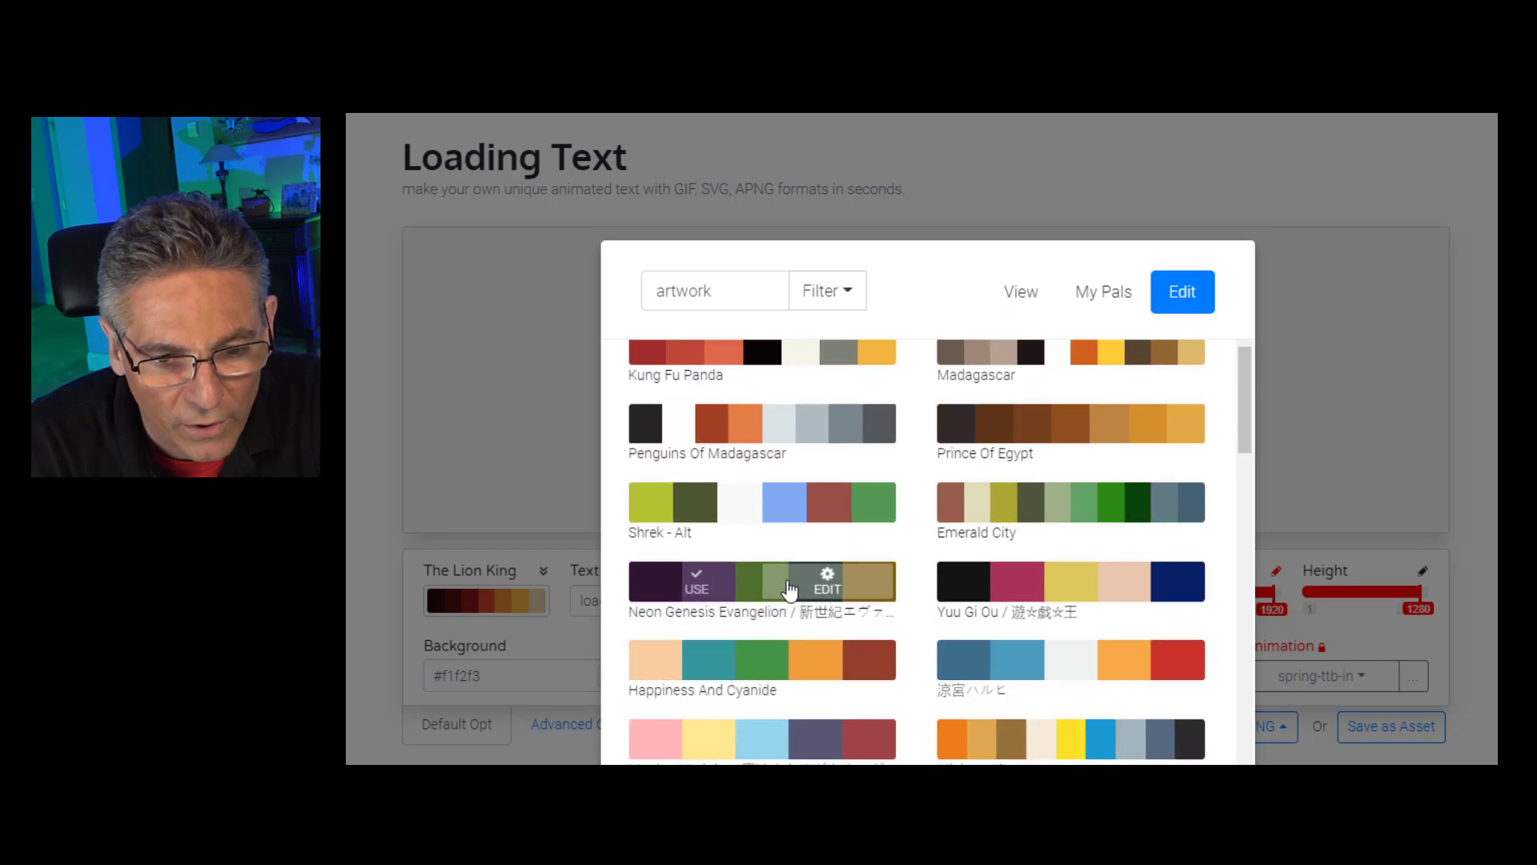
click(791, 590)
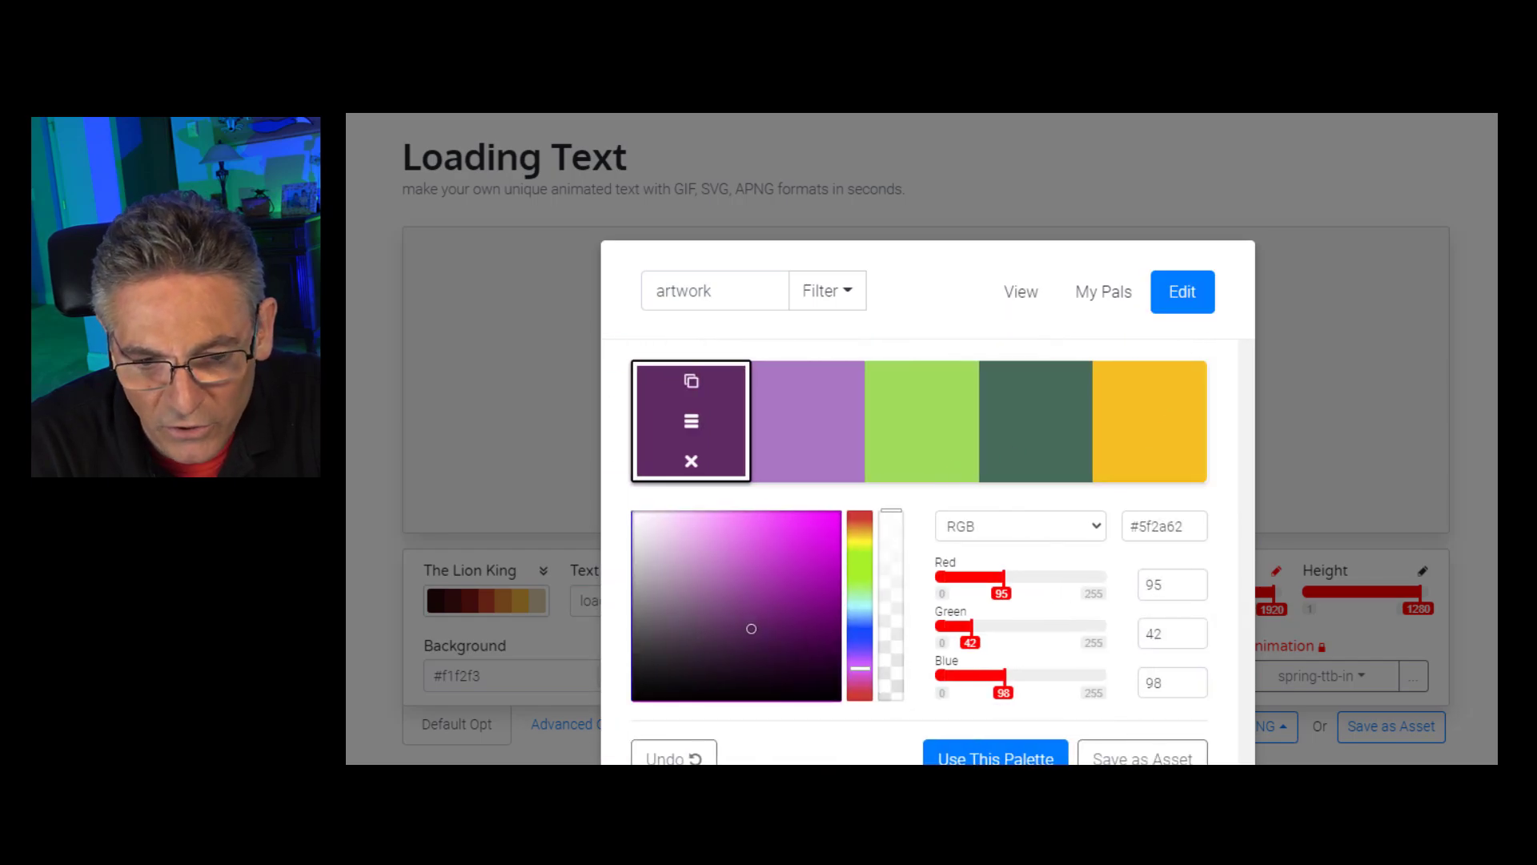
click(995, 757)
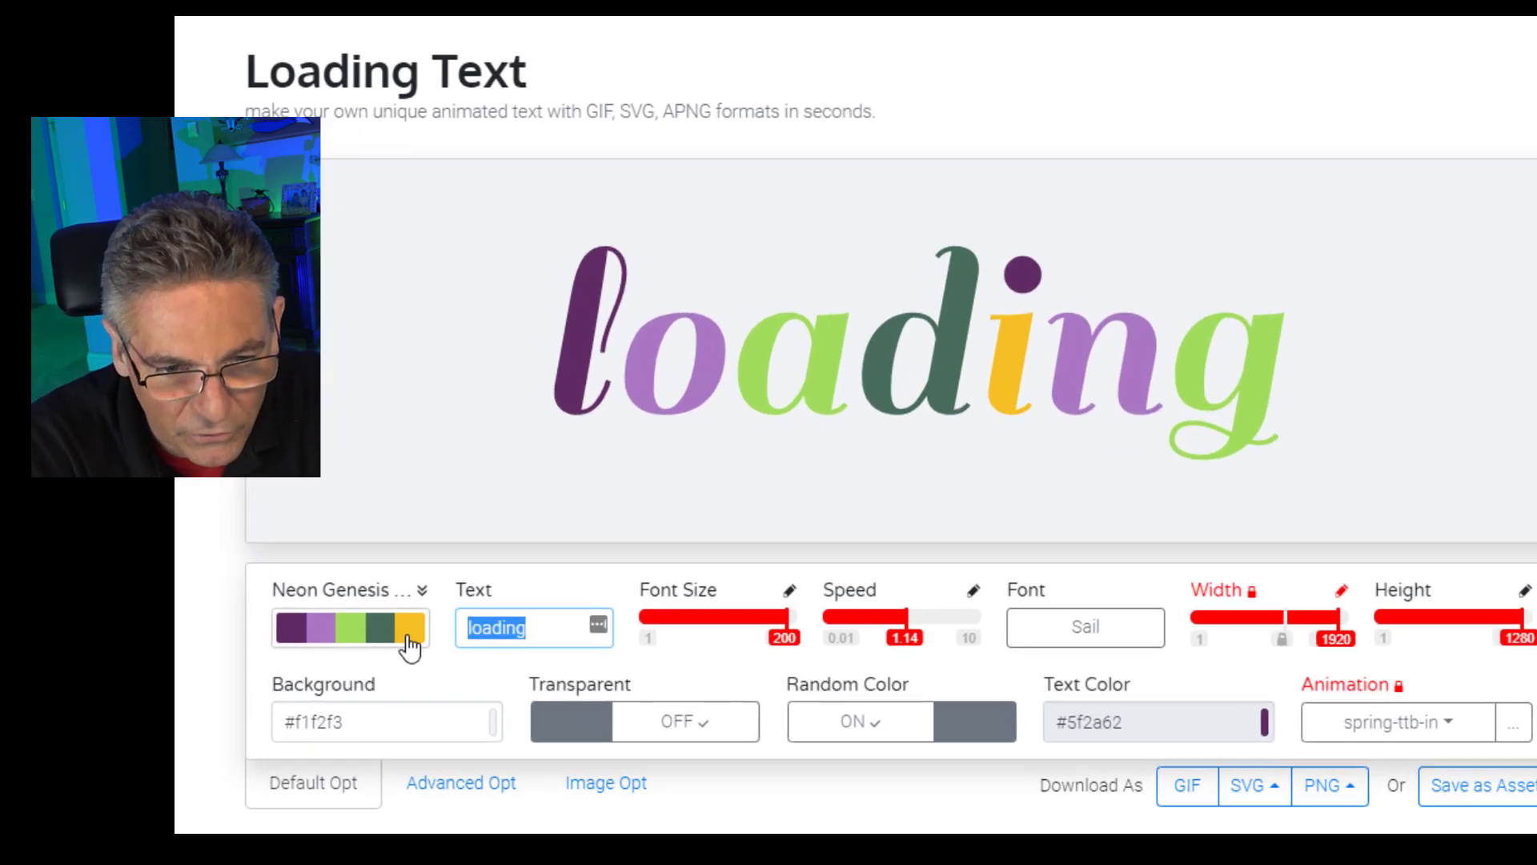
text(Welcome)
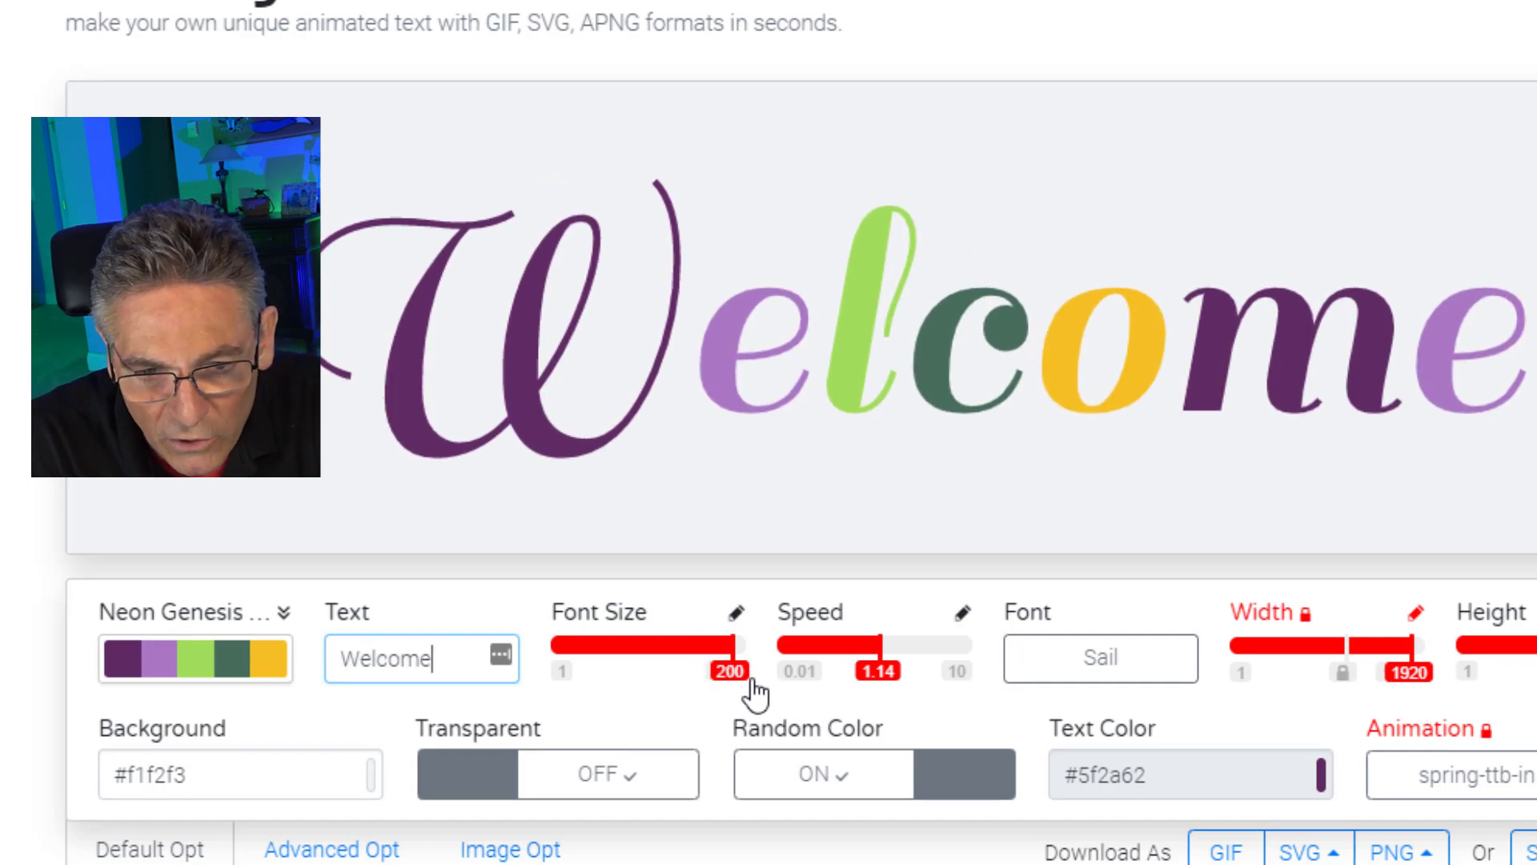
drag(902, 670, 856, 679)
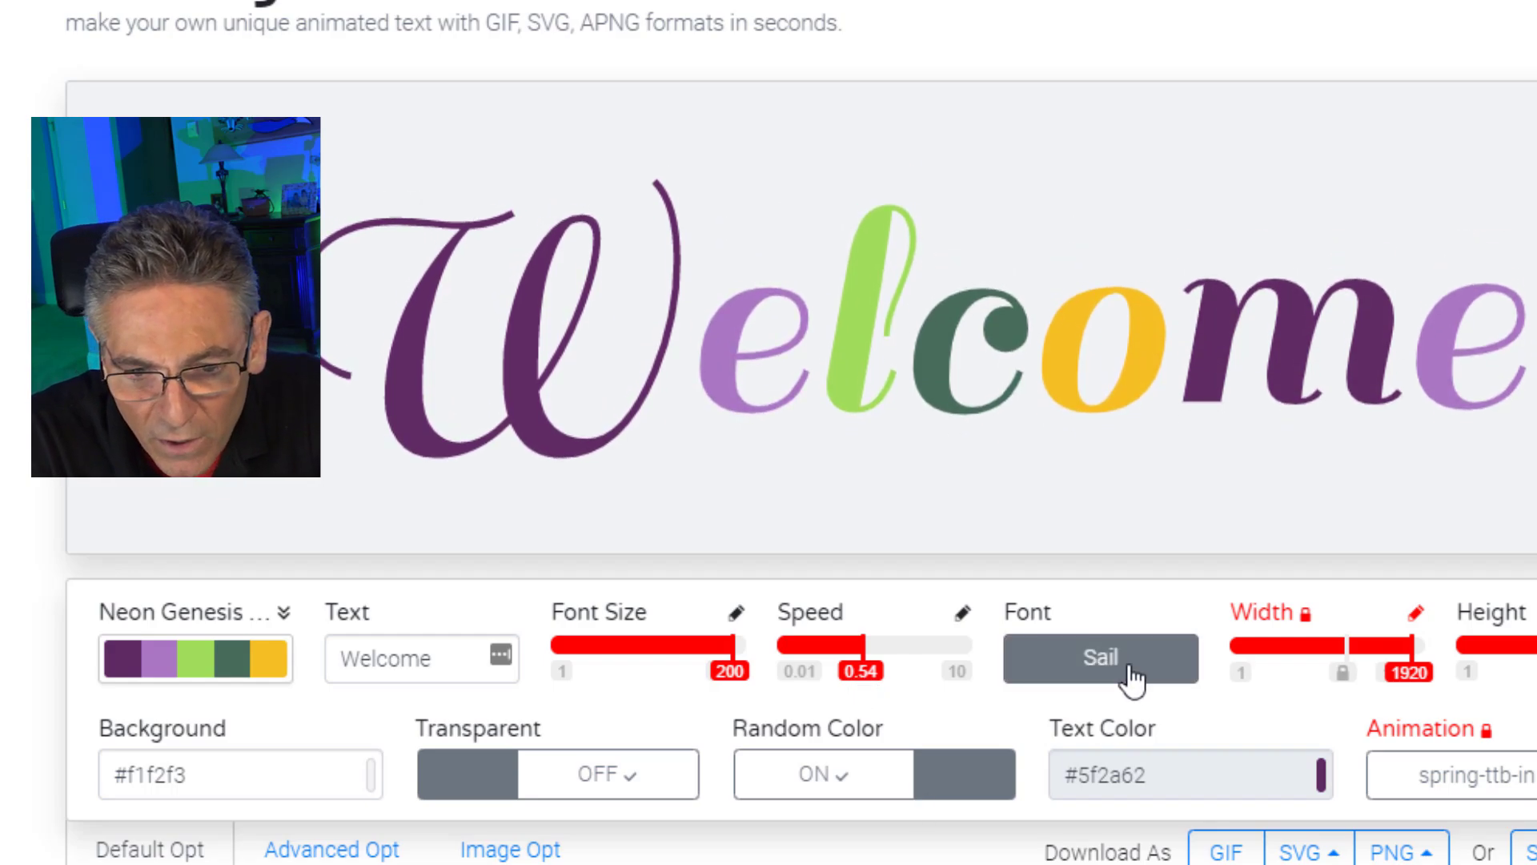
Switch the WELCOME text font to Frijole and shrink its size to fit.
click(1115, 665)
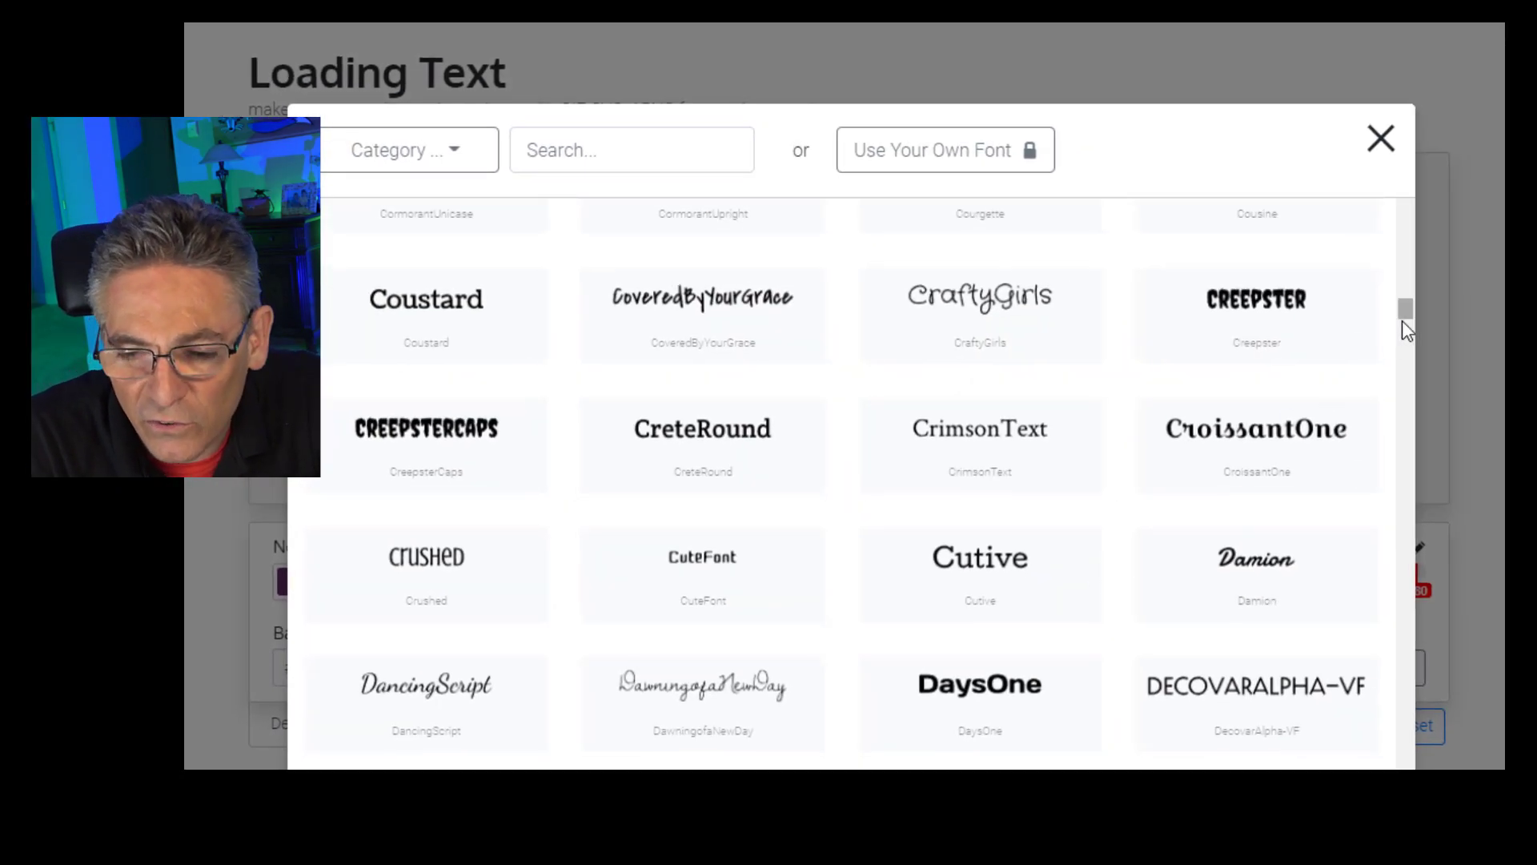
drag(1407, 306, 1406, 367)
scroll(910, 618, down, 5)
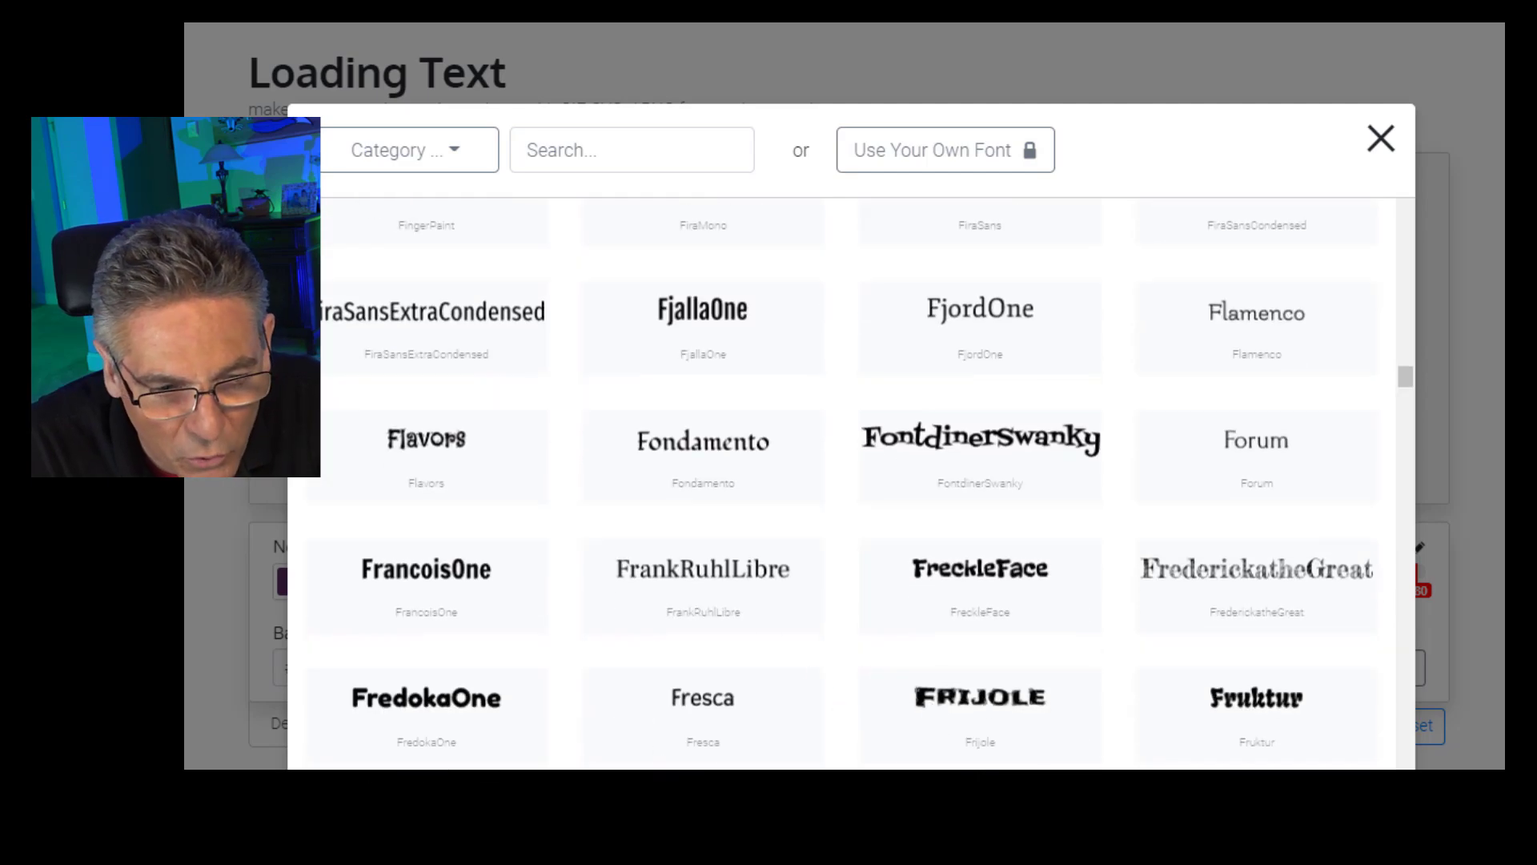
click(971, 715)
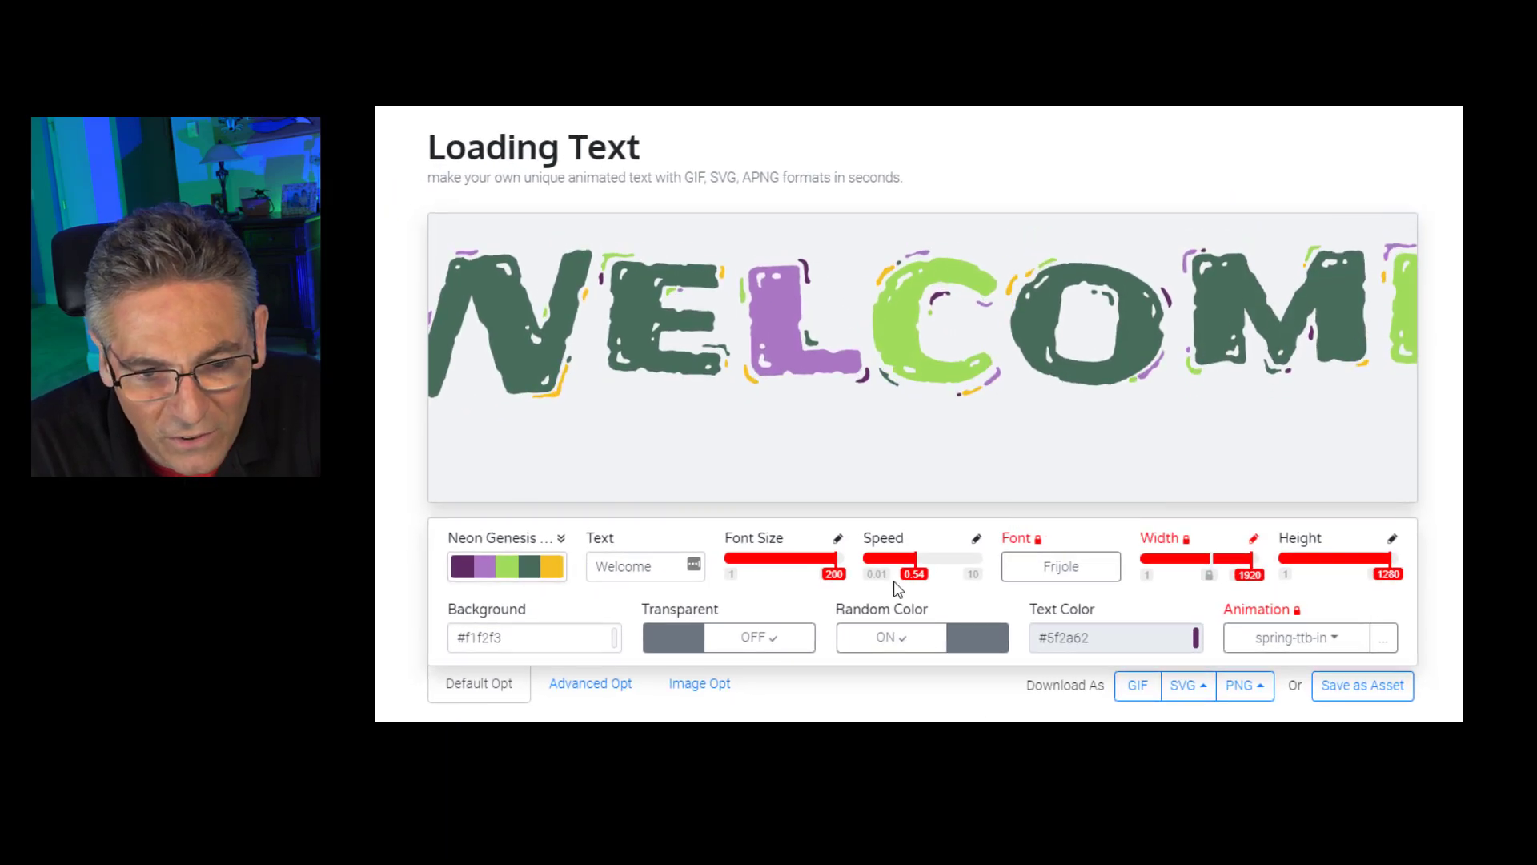
drag(837, 581, 811, 583)
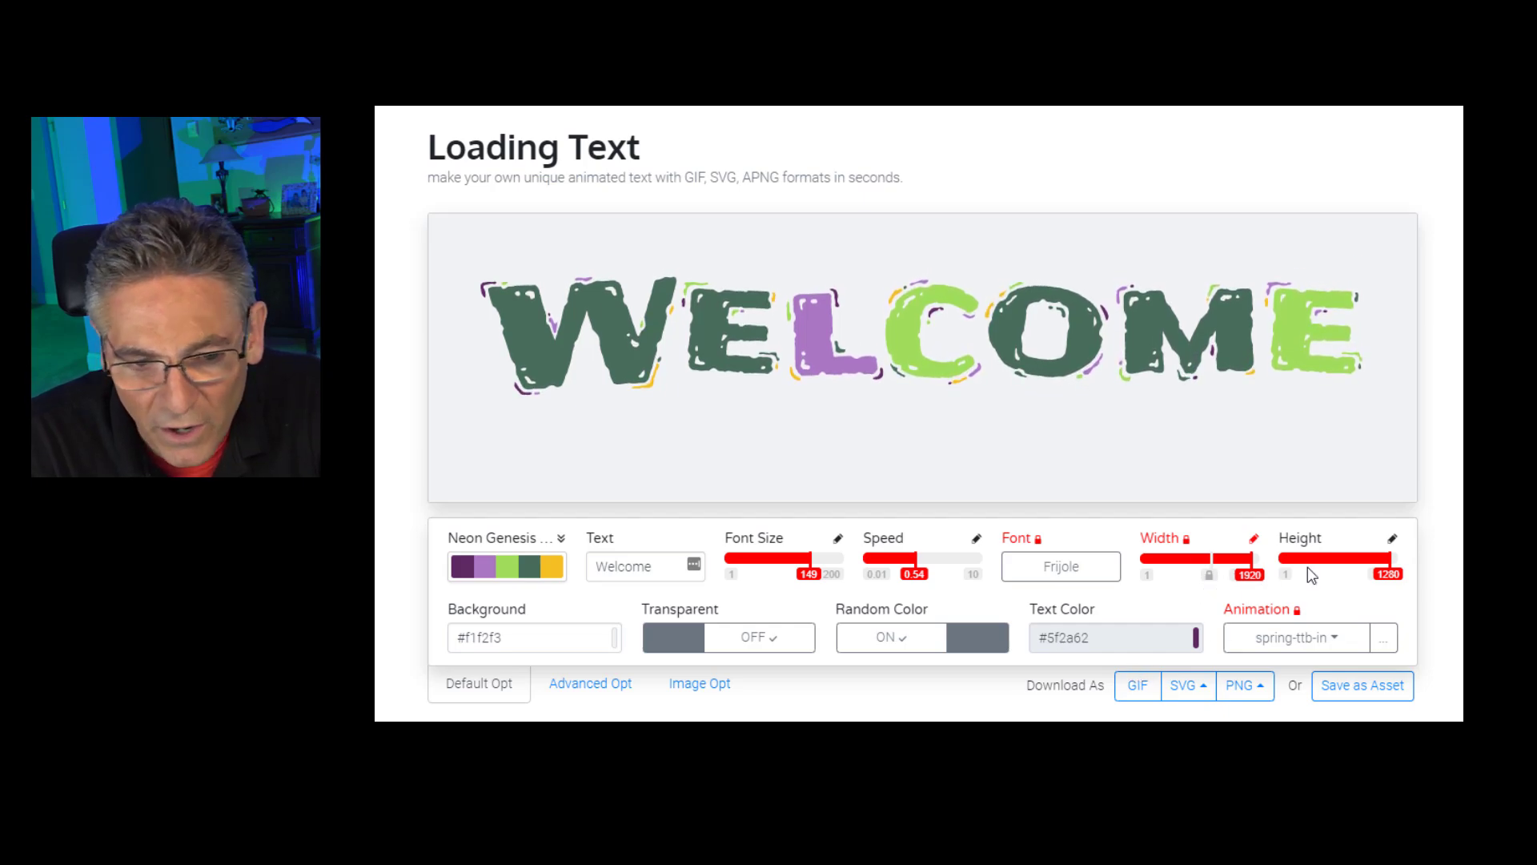
Set the background to bright blue #0080ff and turn Random Color off.
click(542, 638)
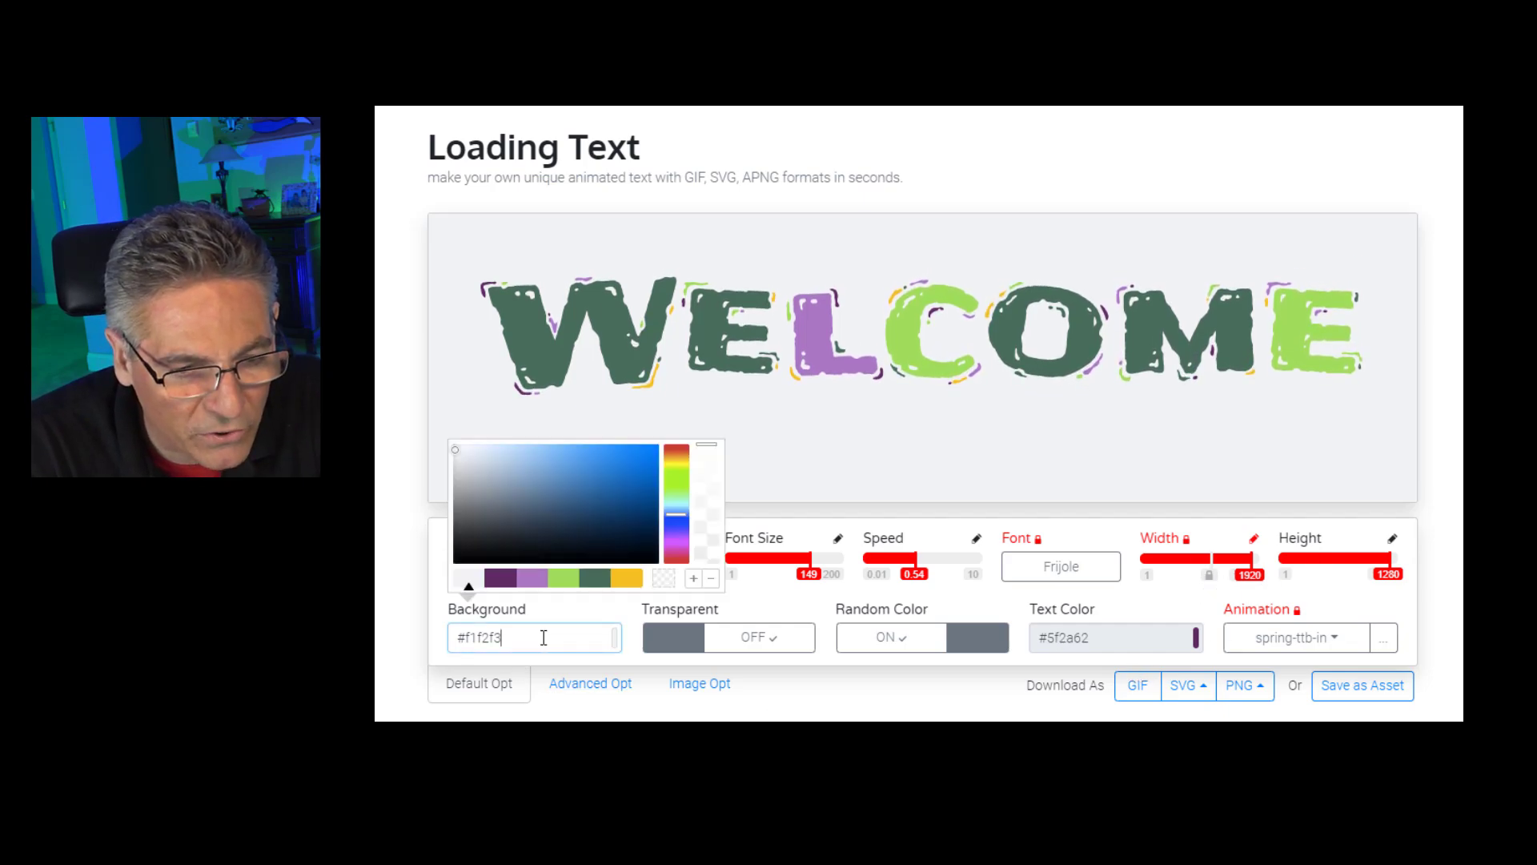
drag(638, 463, 658, 444)
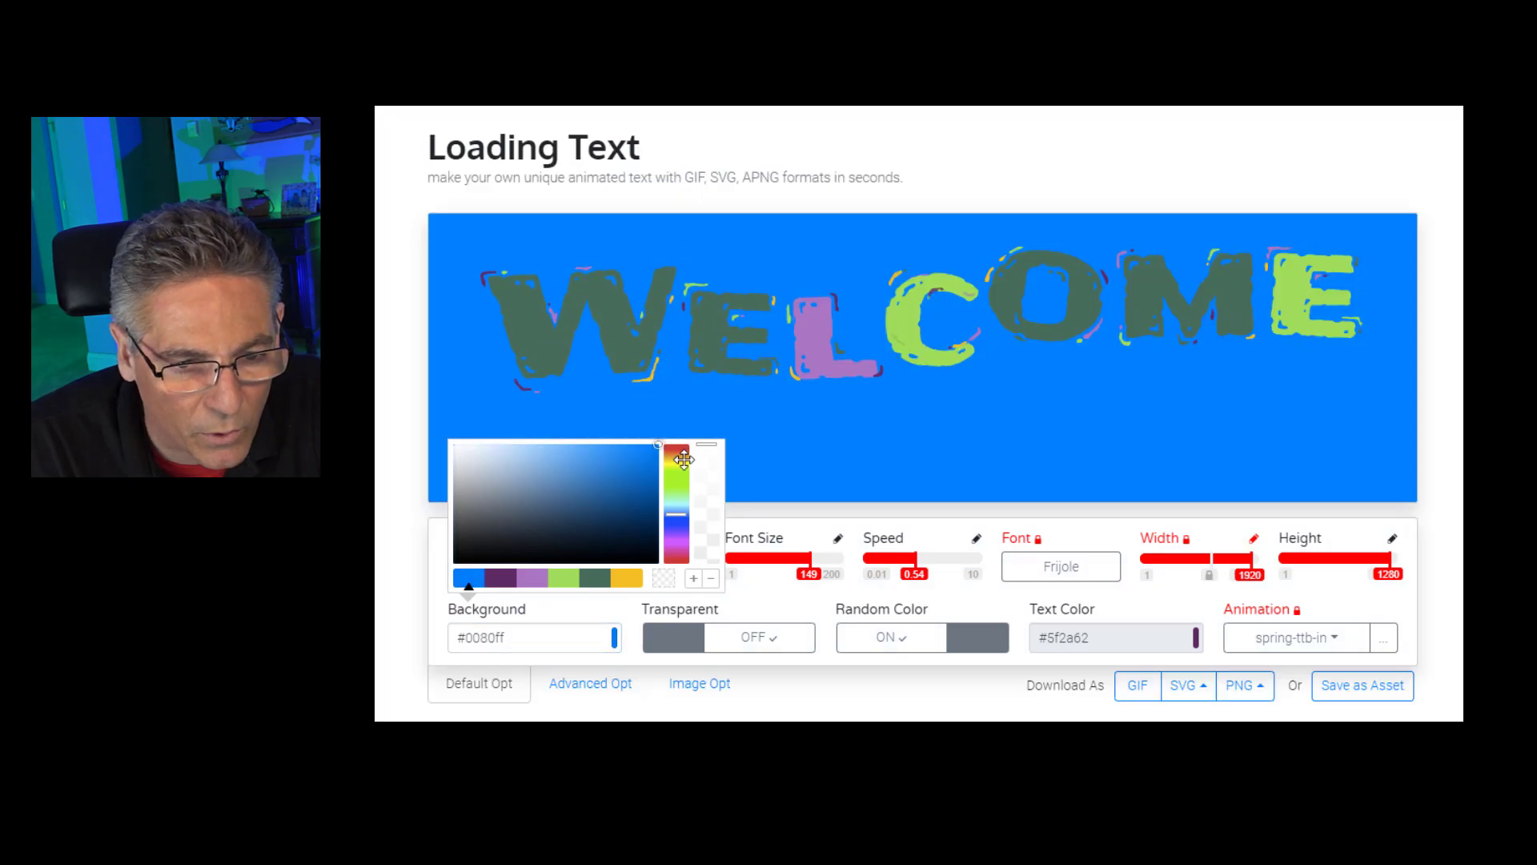
click(884, 641)
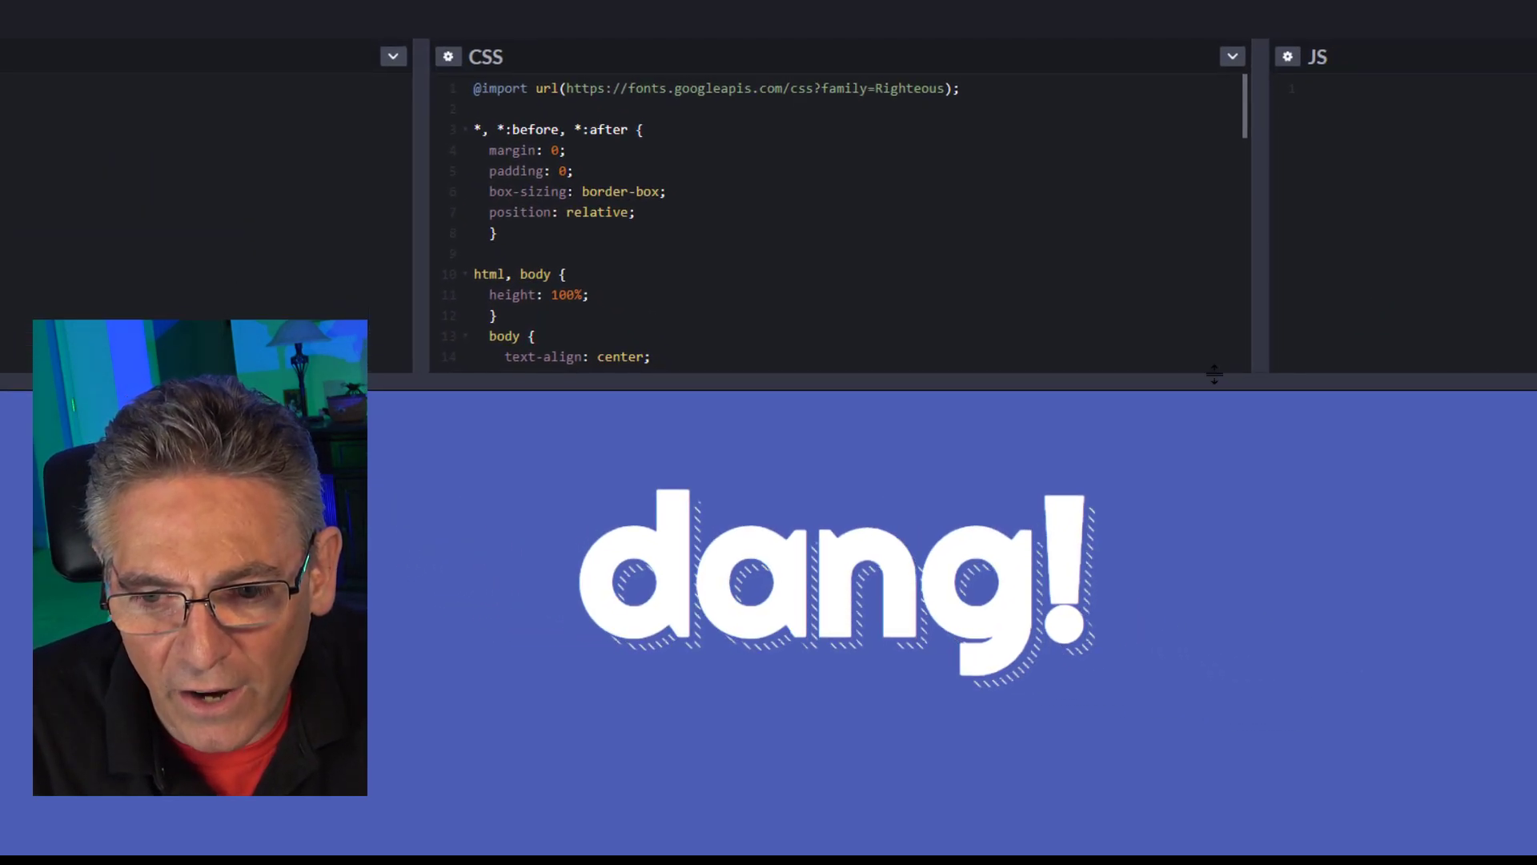
Enlarge the preview pane, reset page zoom, and select the dang! heading.
drag(1200, 382, 1199, 244)
drag(1199, 168, 1199, 171)
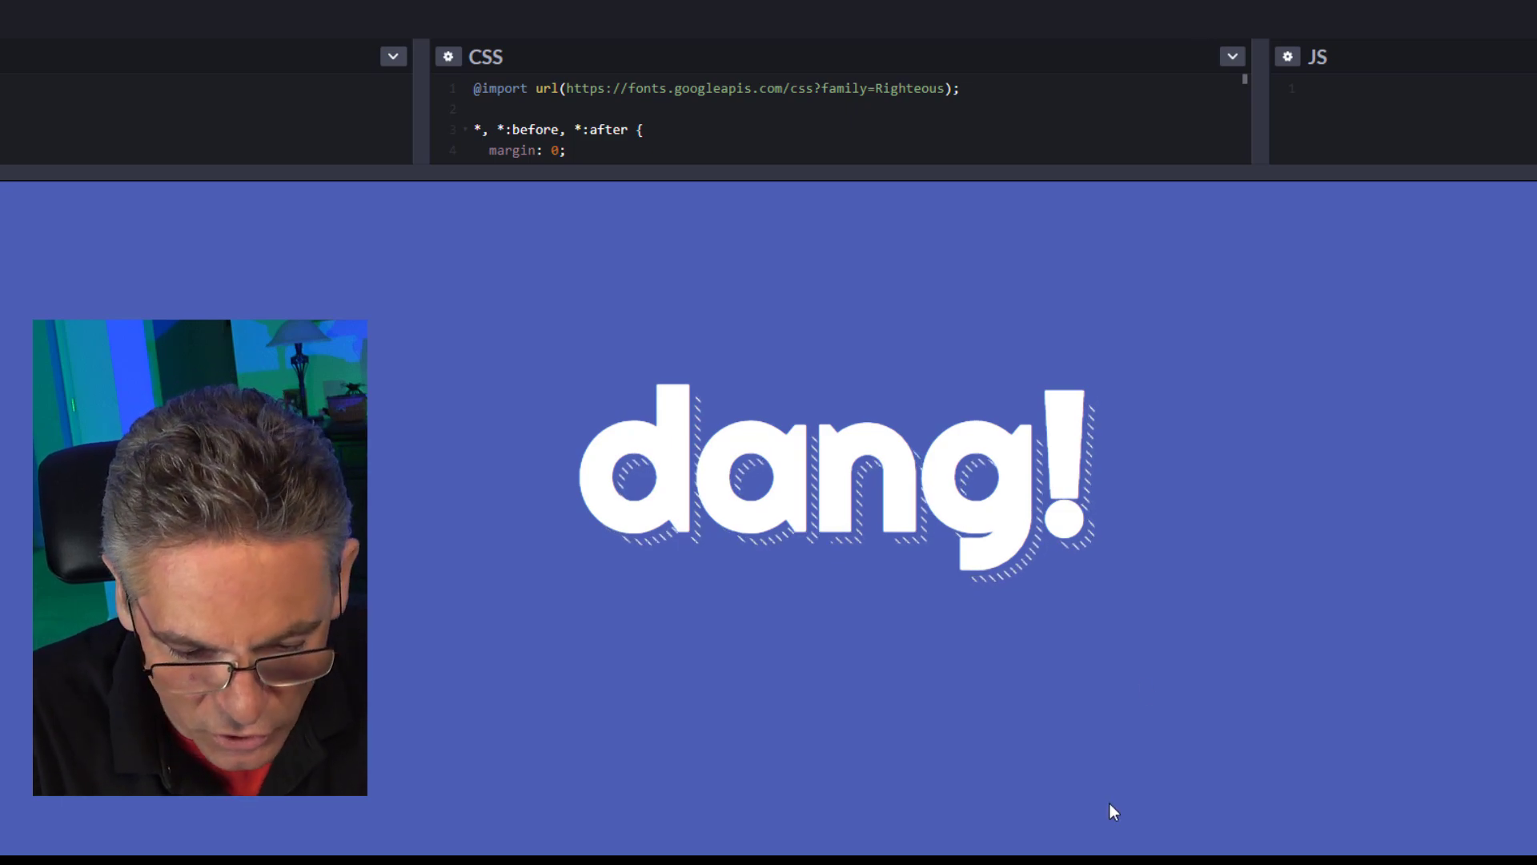
key(ctrl+plus)
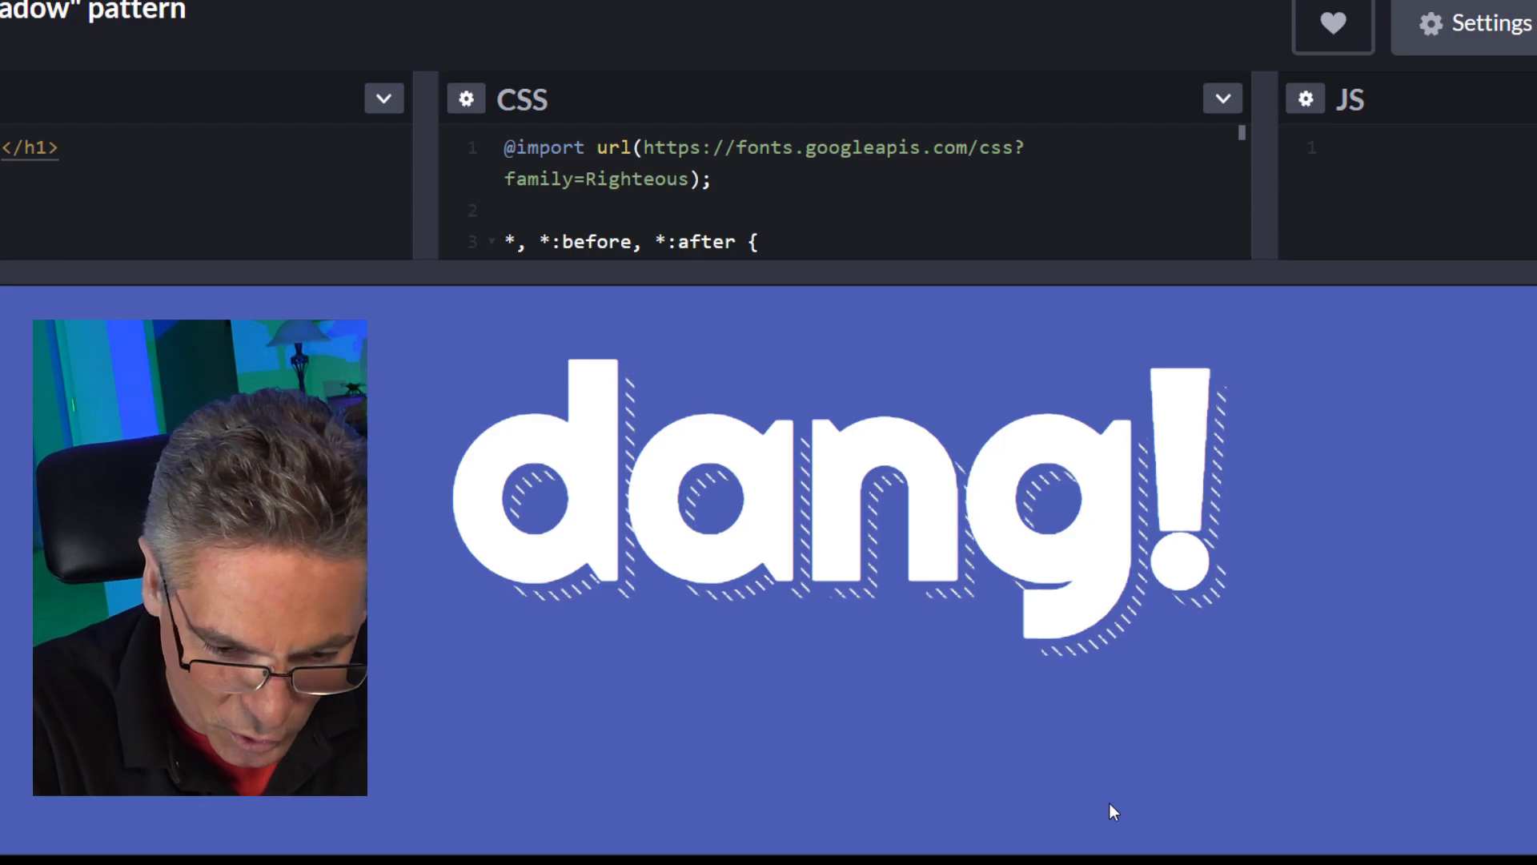
key(ctrl+0)
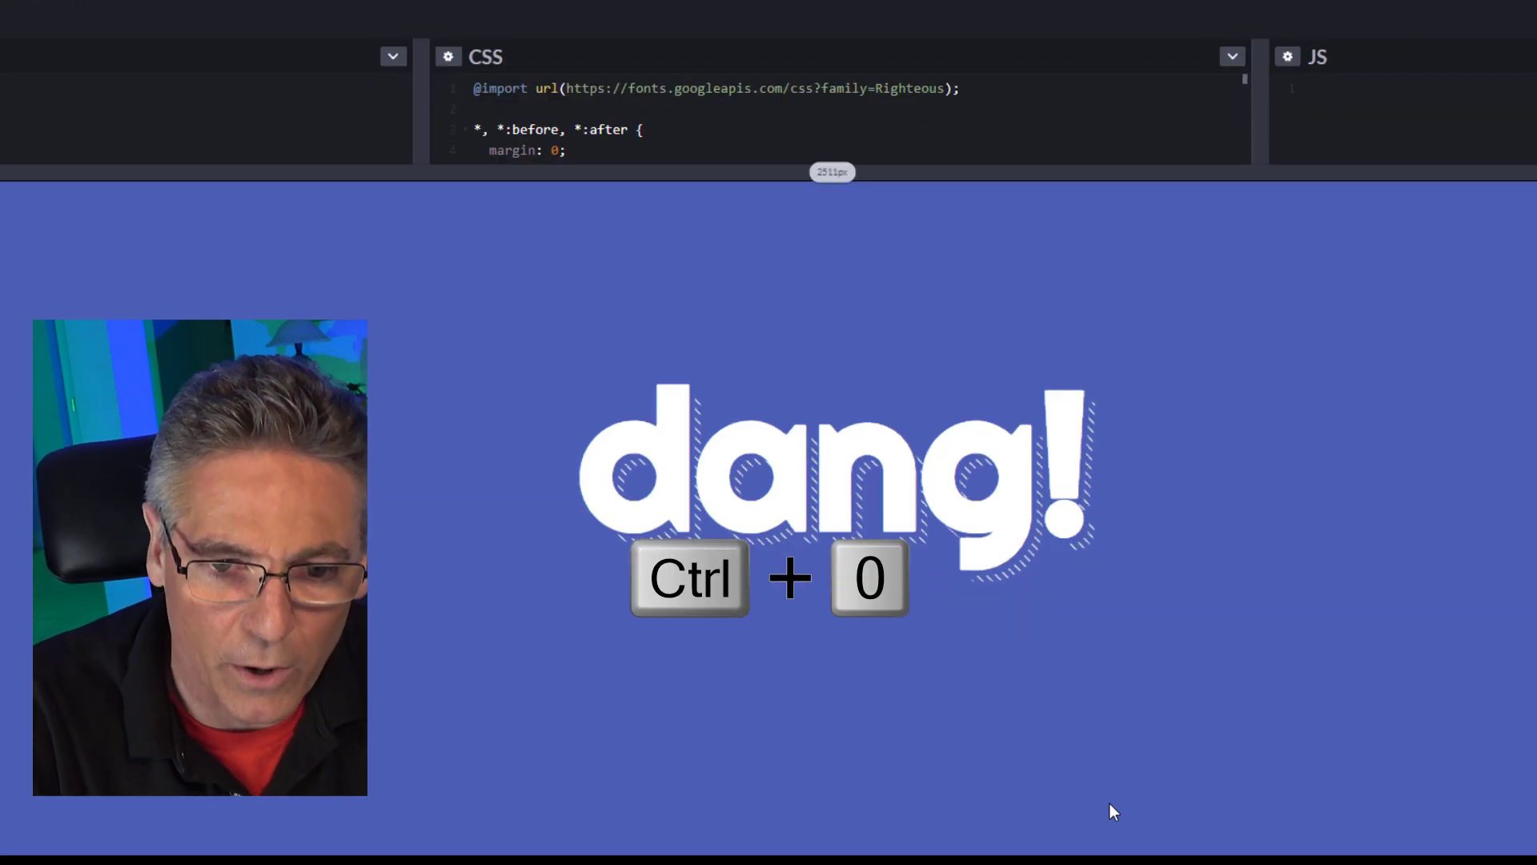
drag(741, 176, 737, 301)
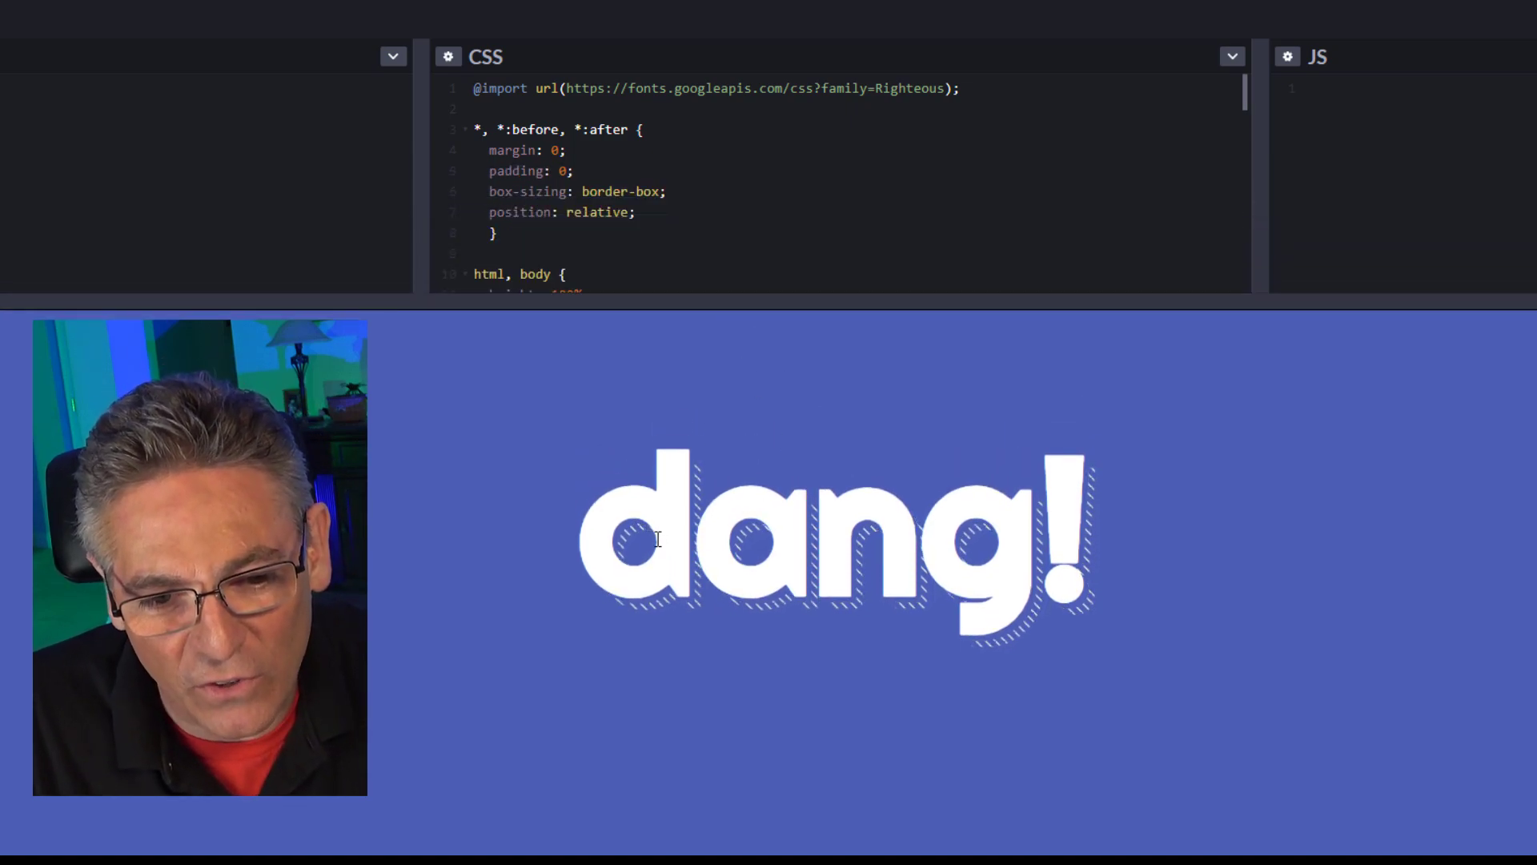
triple_click(735, 528)
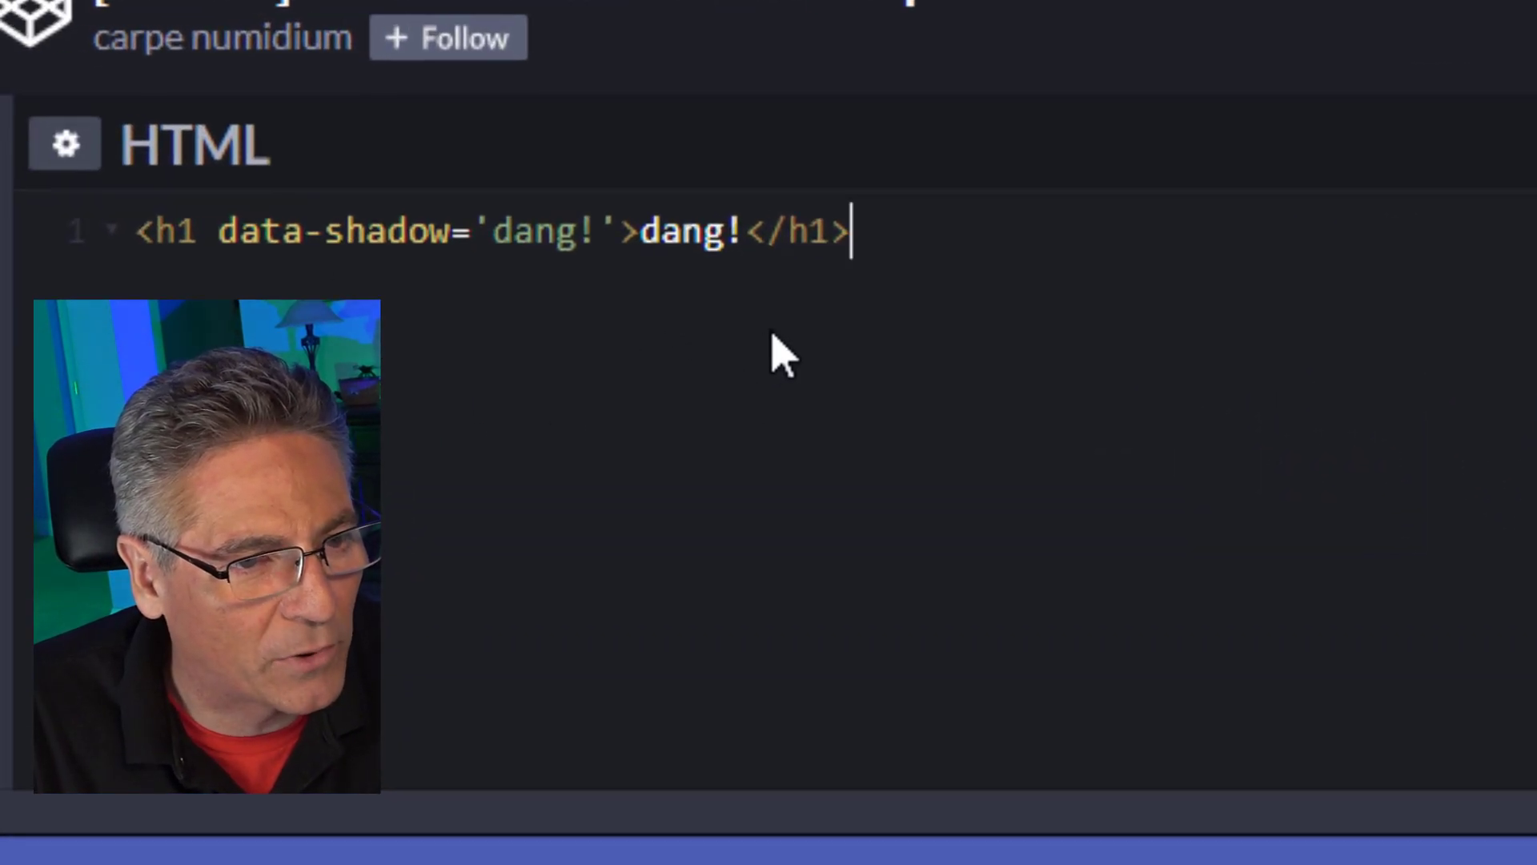
Replace the dang! heading text and its data-shadow value with a first name.
click(733, 218)
text(W)
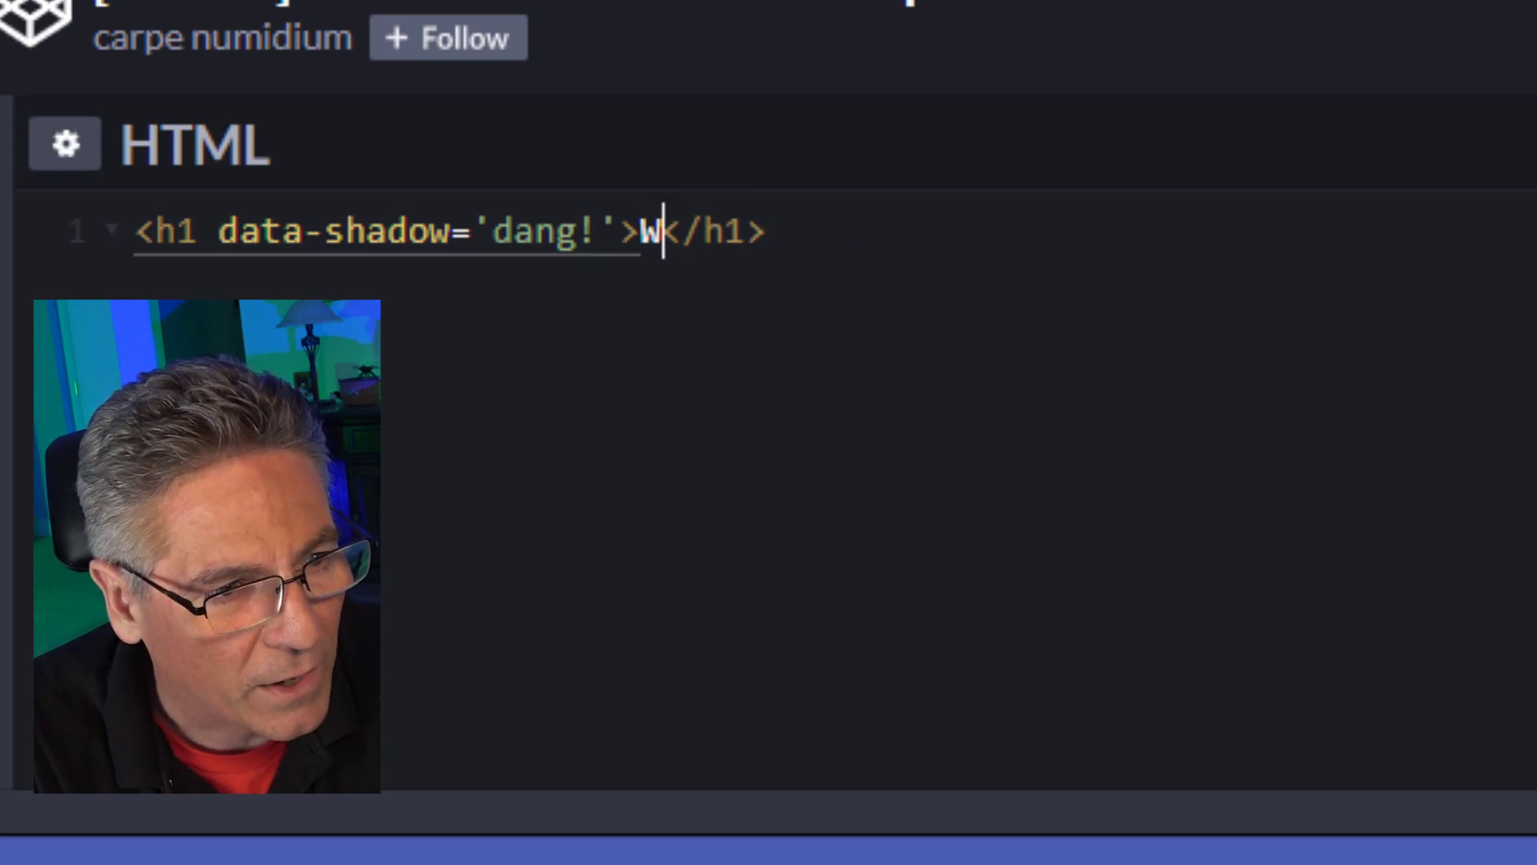
key(BackSpace)
text(Scott)
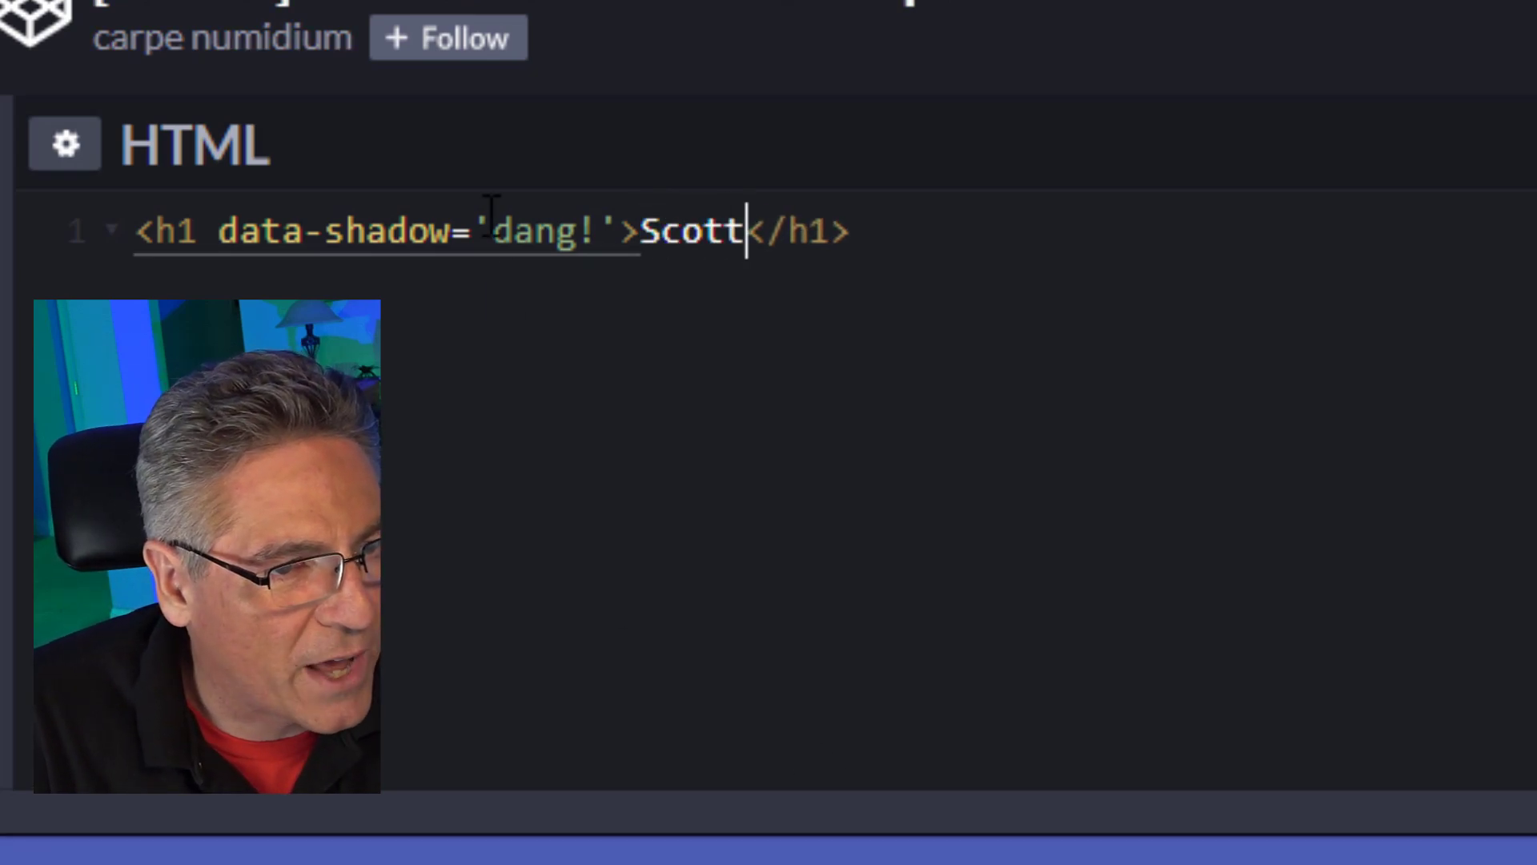
click(597, 232)
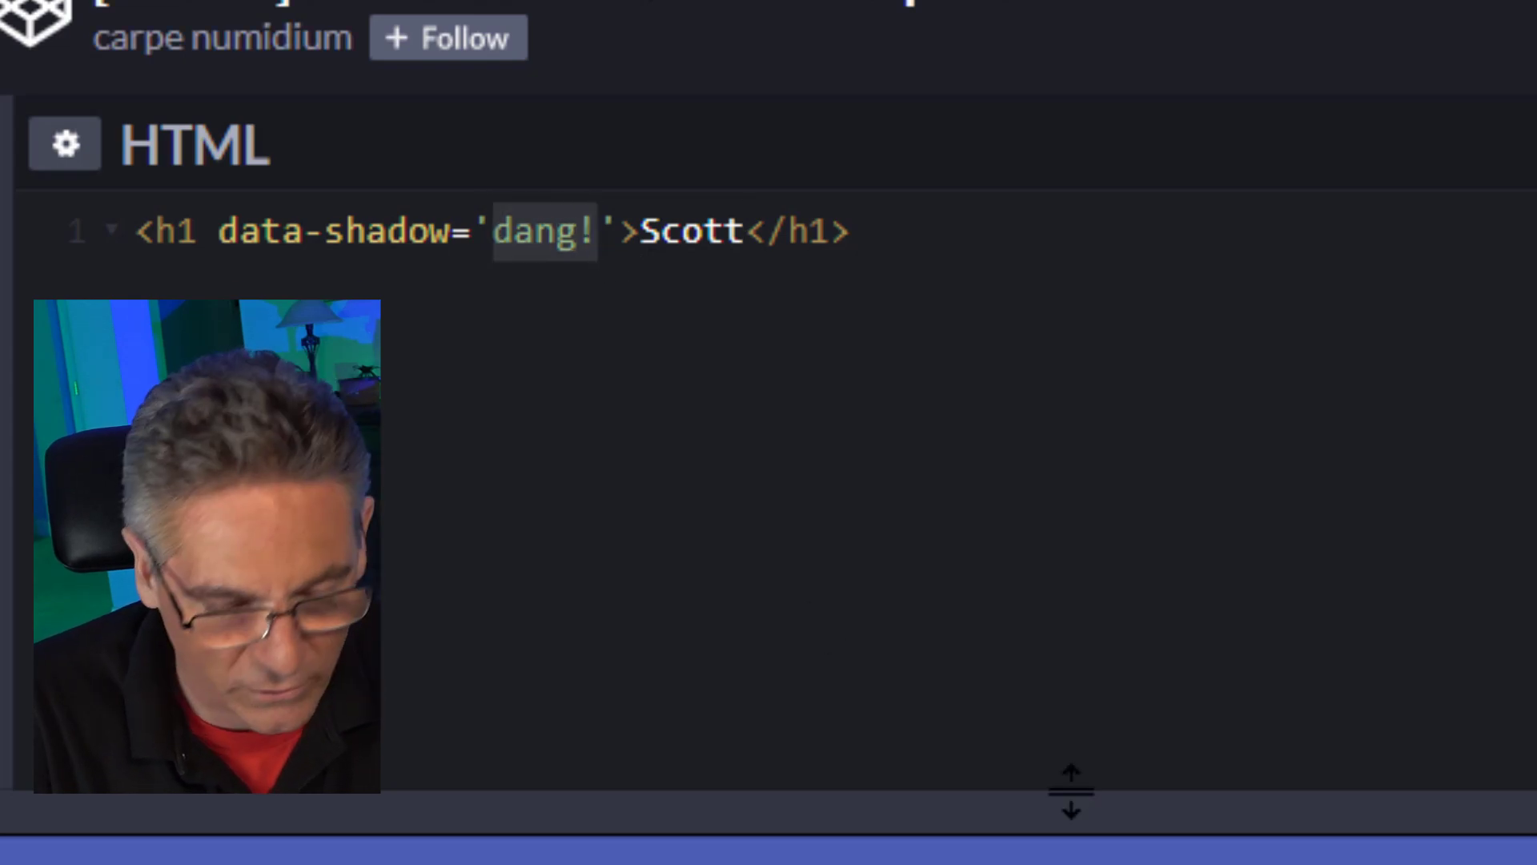
key(BackSpace)
key(BackSpace)
key(BackSpace)
key(BackSpace)
key(BackSpace)
text(Sc)
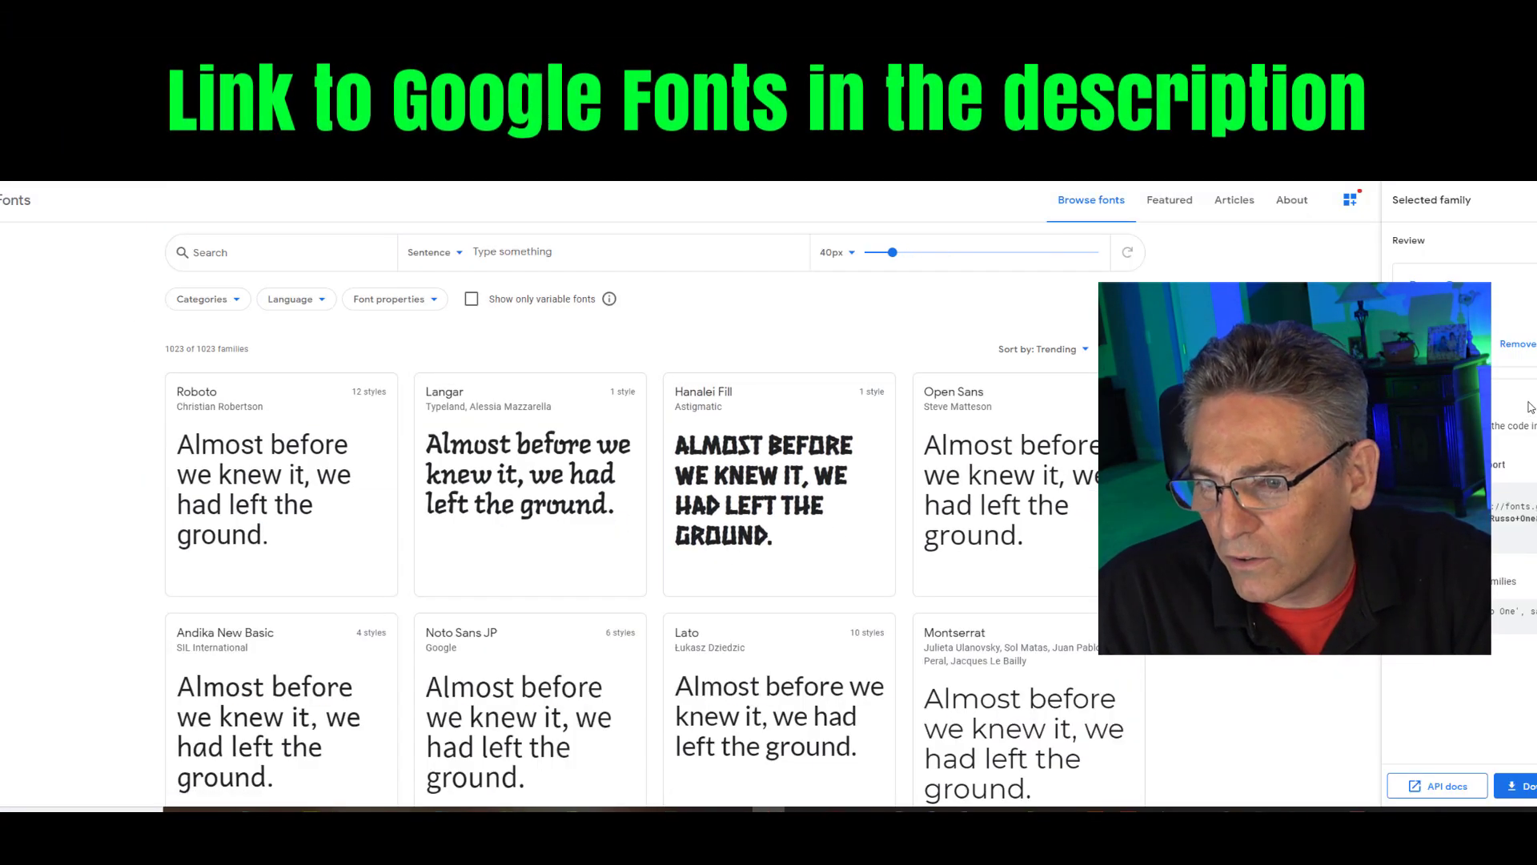
click(1518, 350)
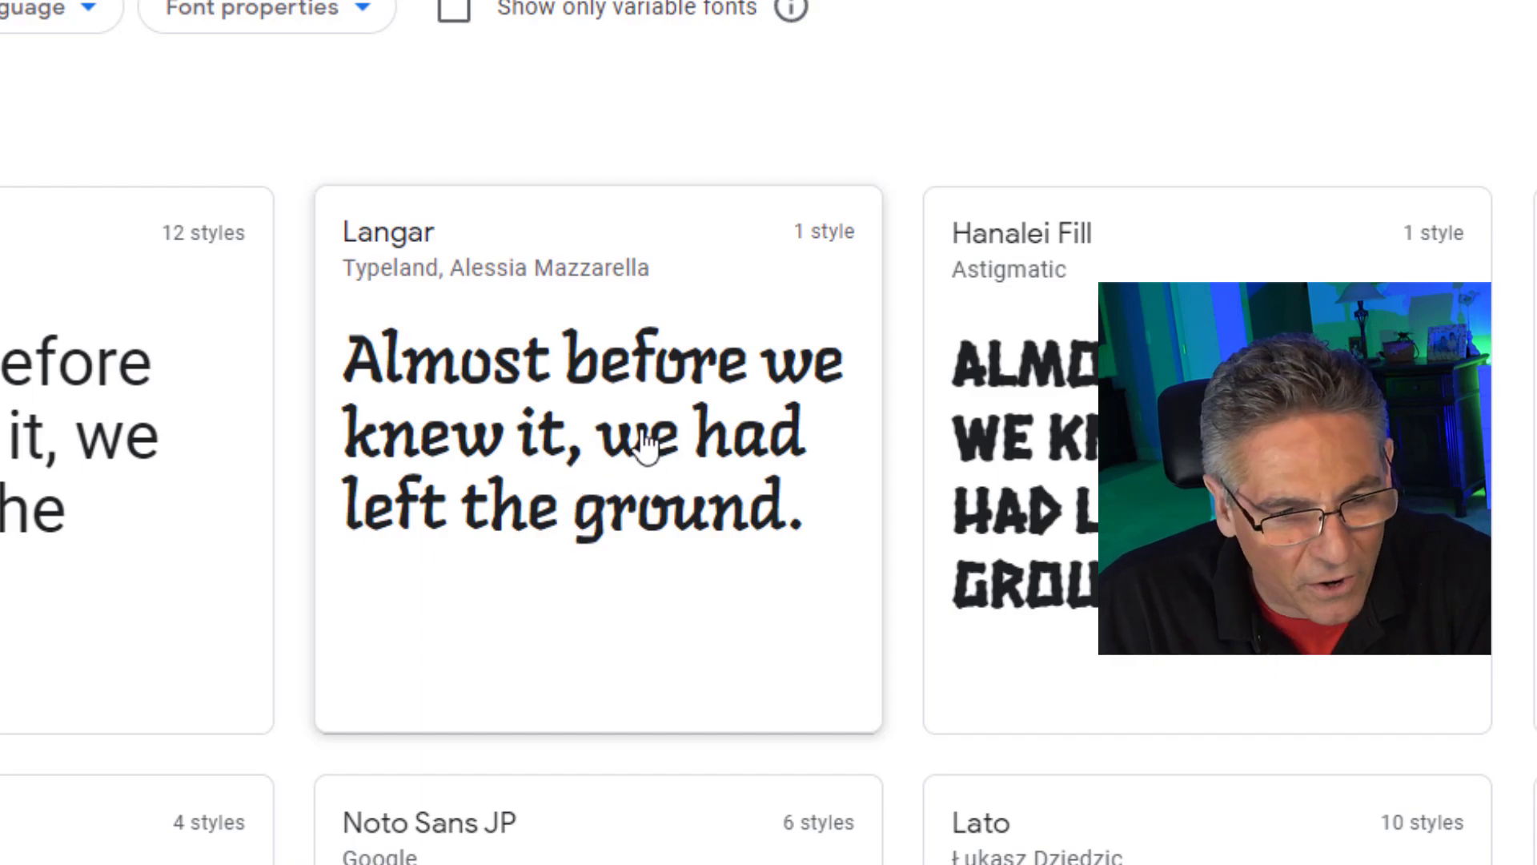
click(646, 447)
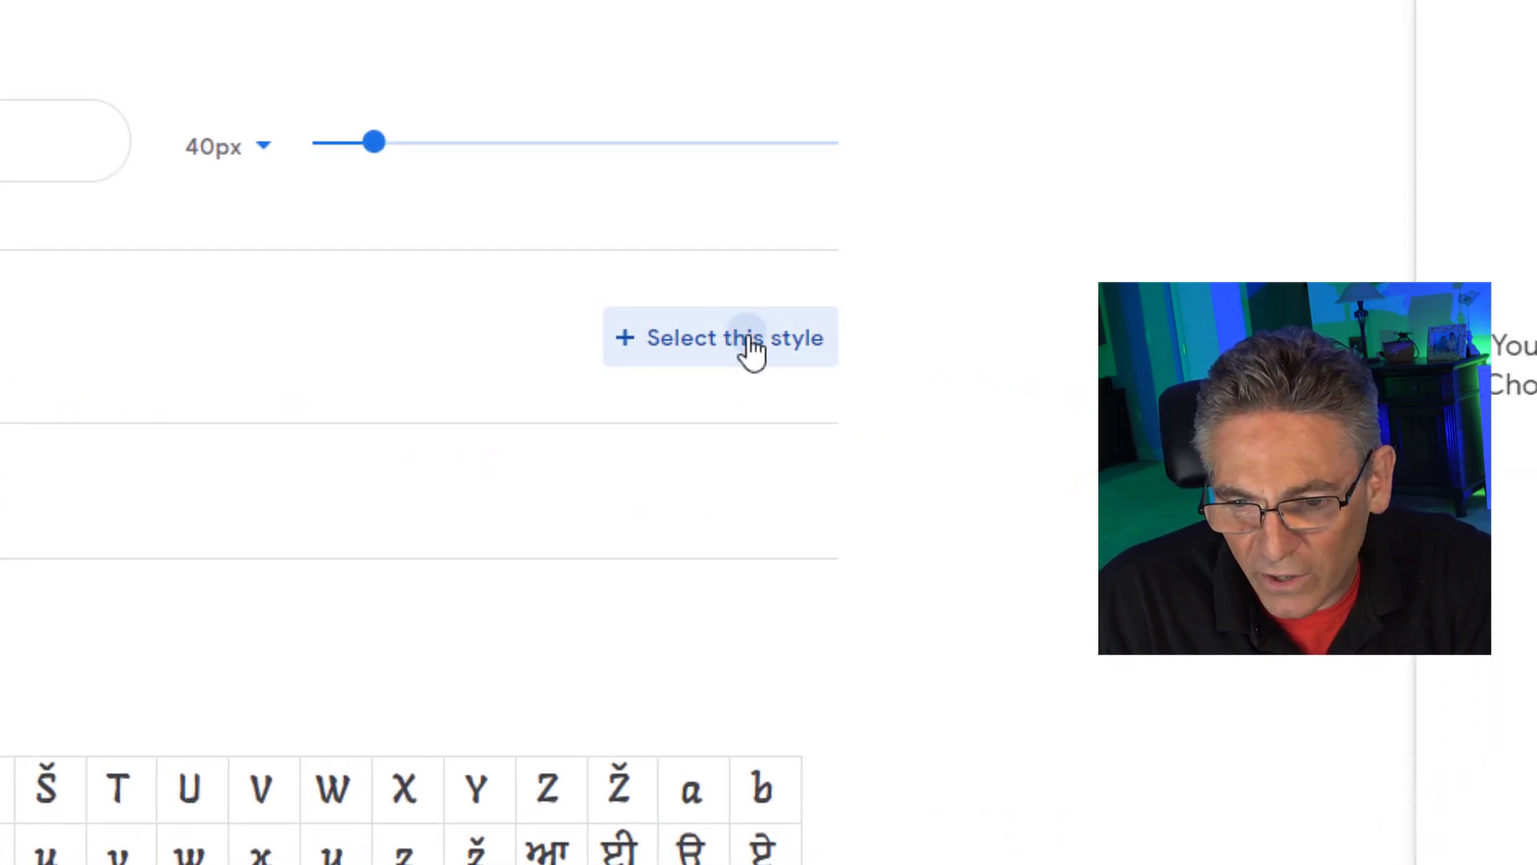
click(750, 342)
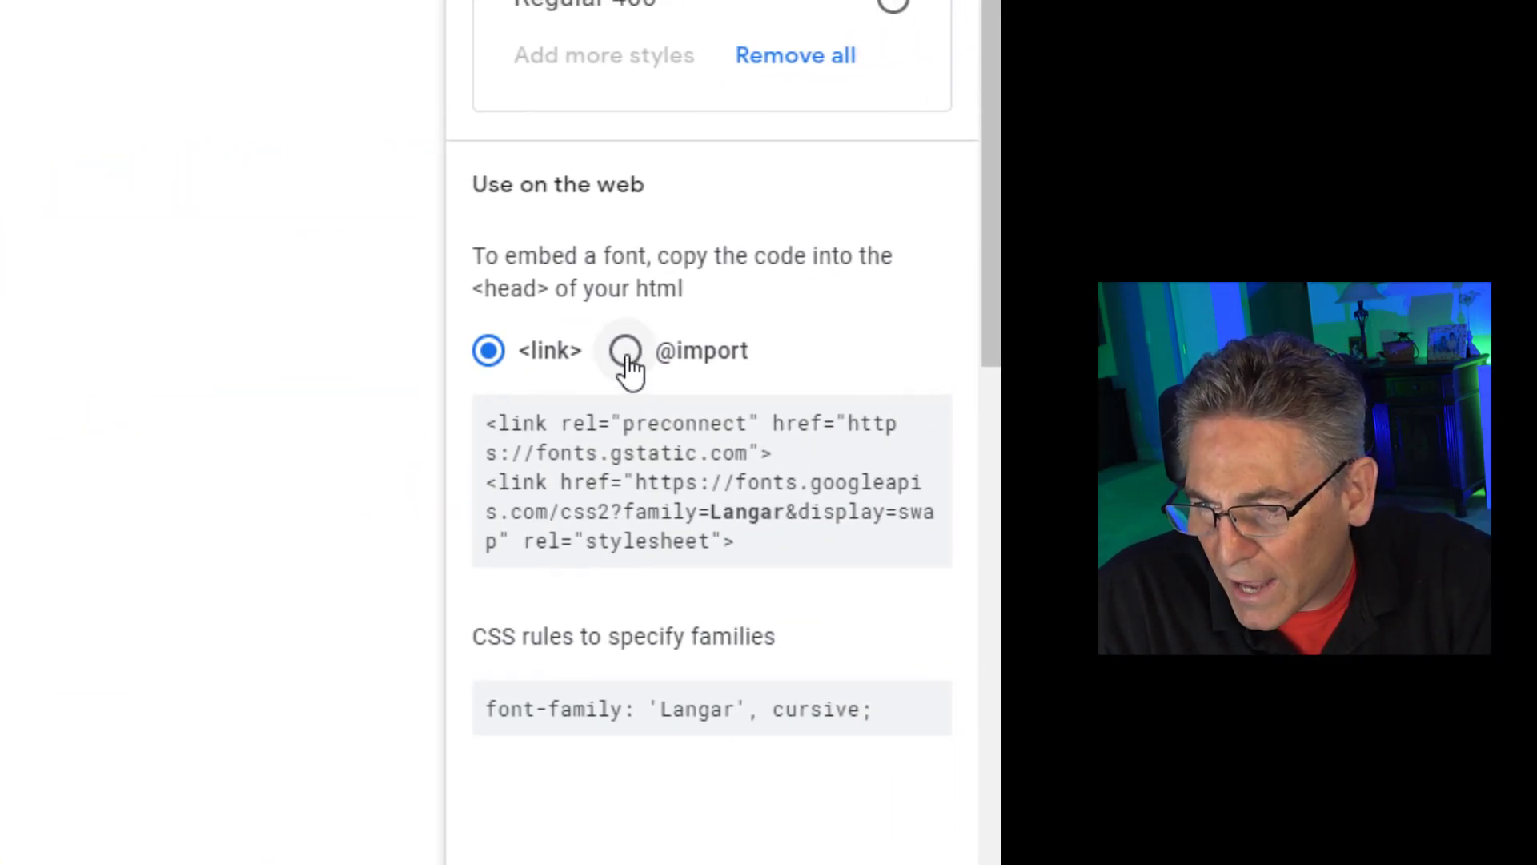
click(626, 352)
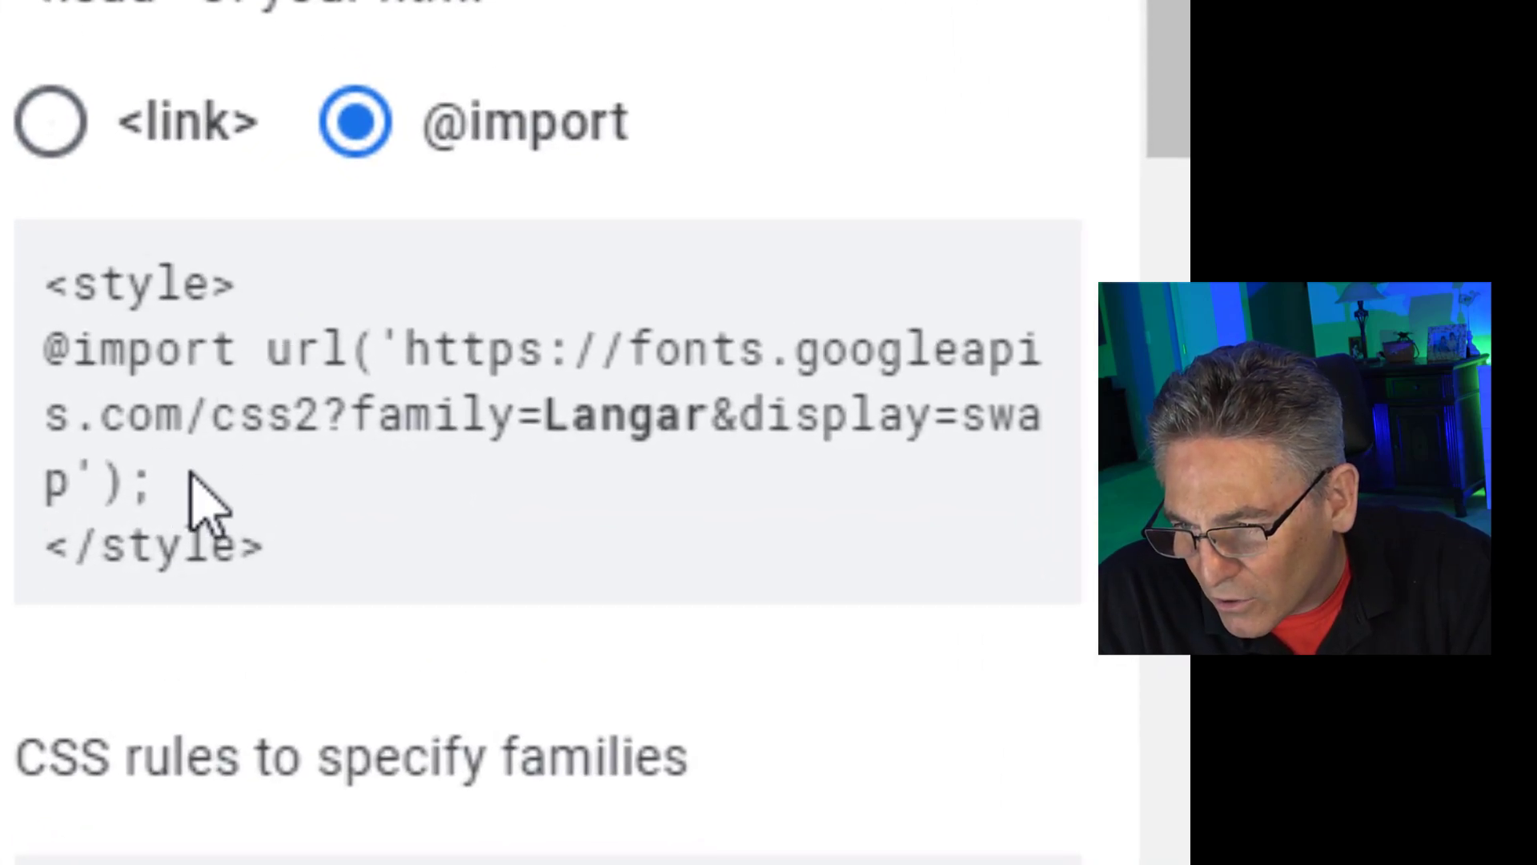
drag(106, 452, 32, 352)
right_click(80, 352)
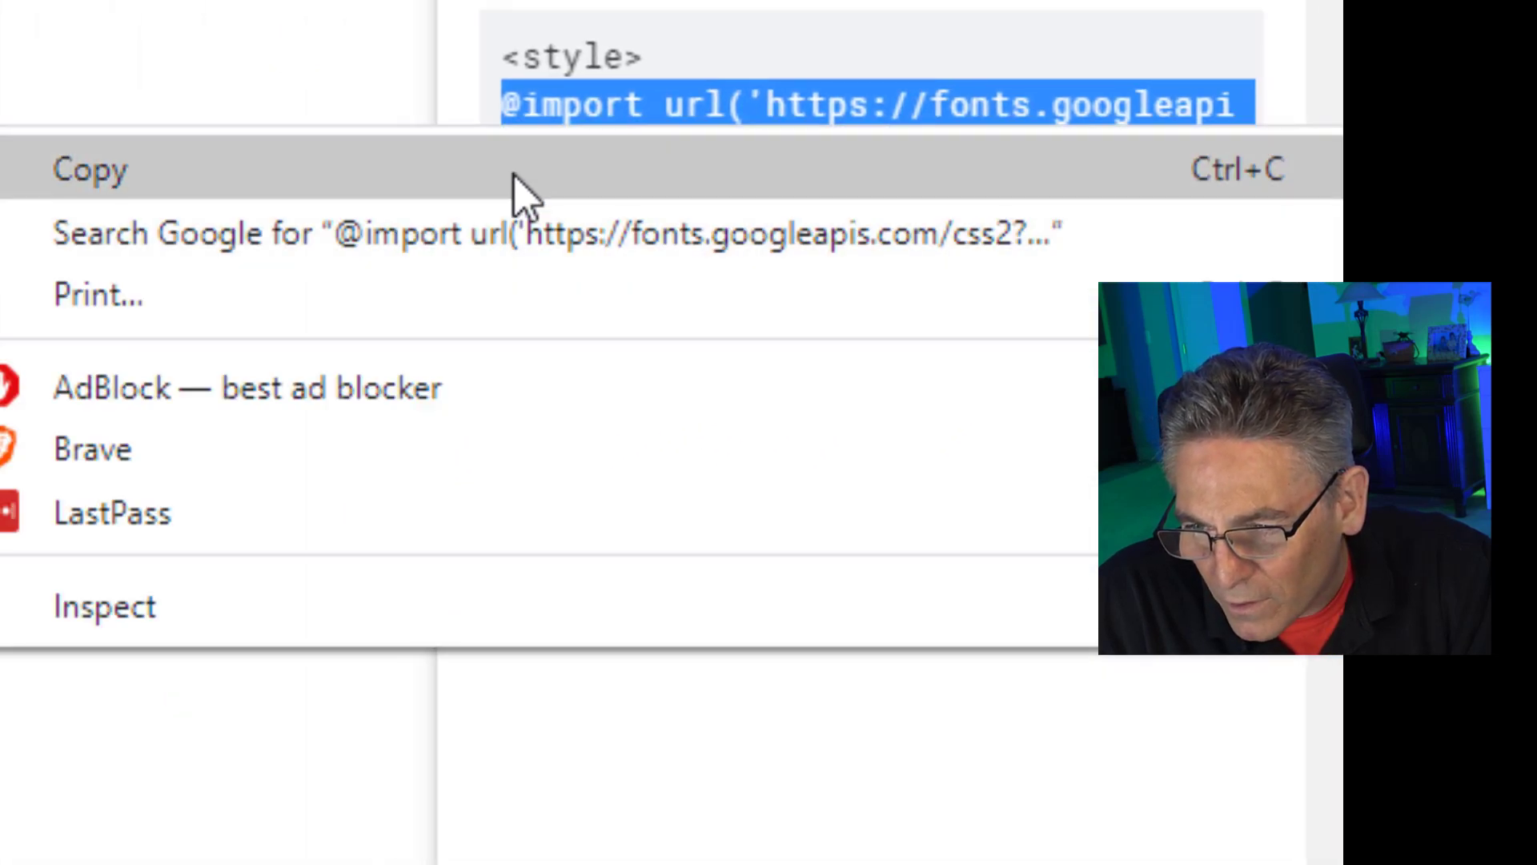
click(514, 192)
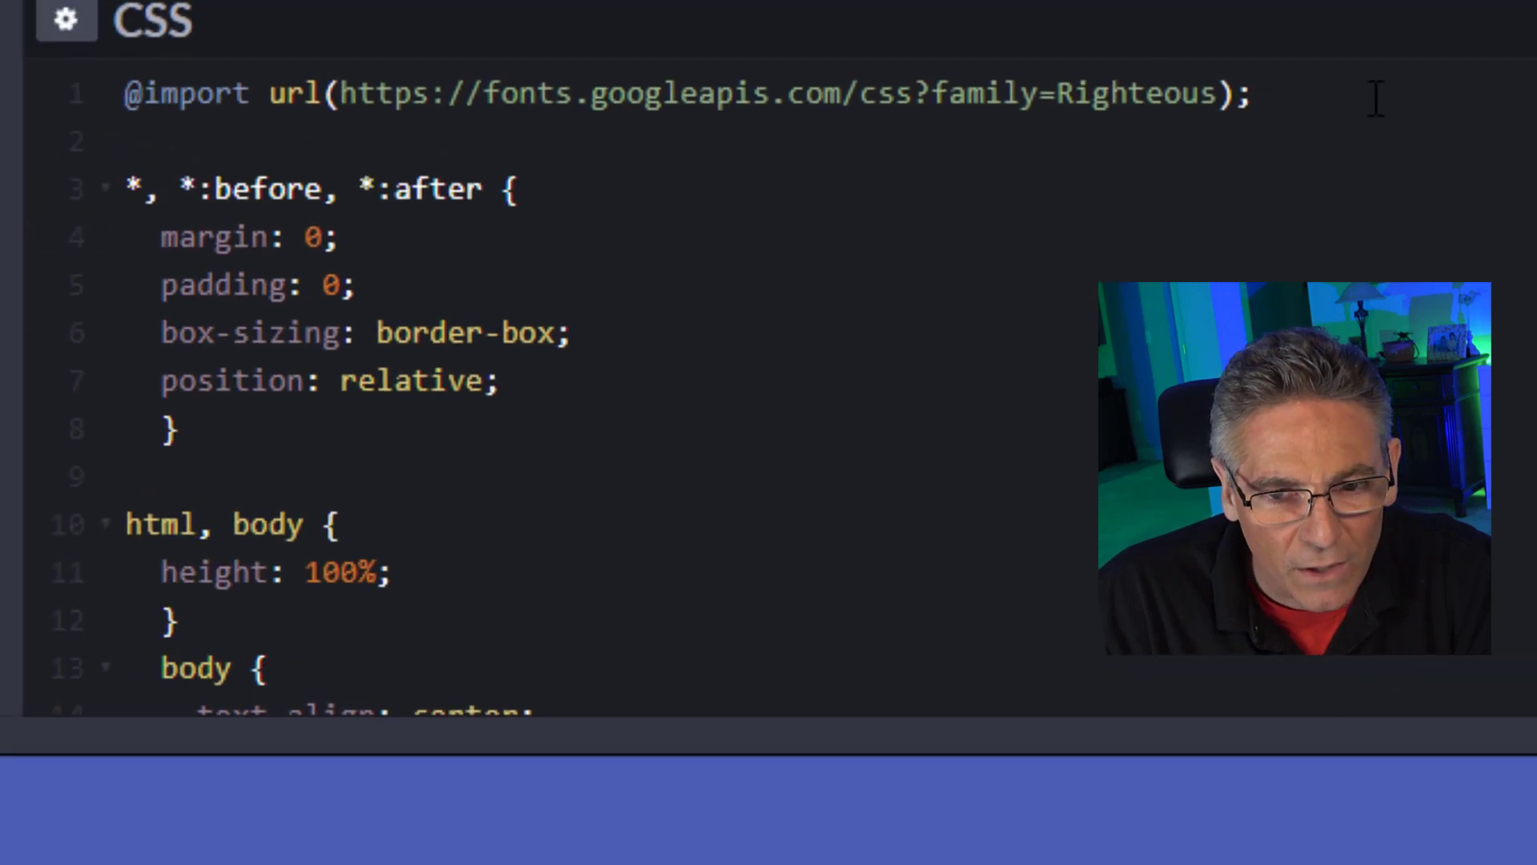
click(1381, 92)
key(shift+Home)
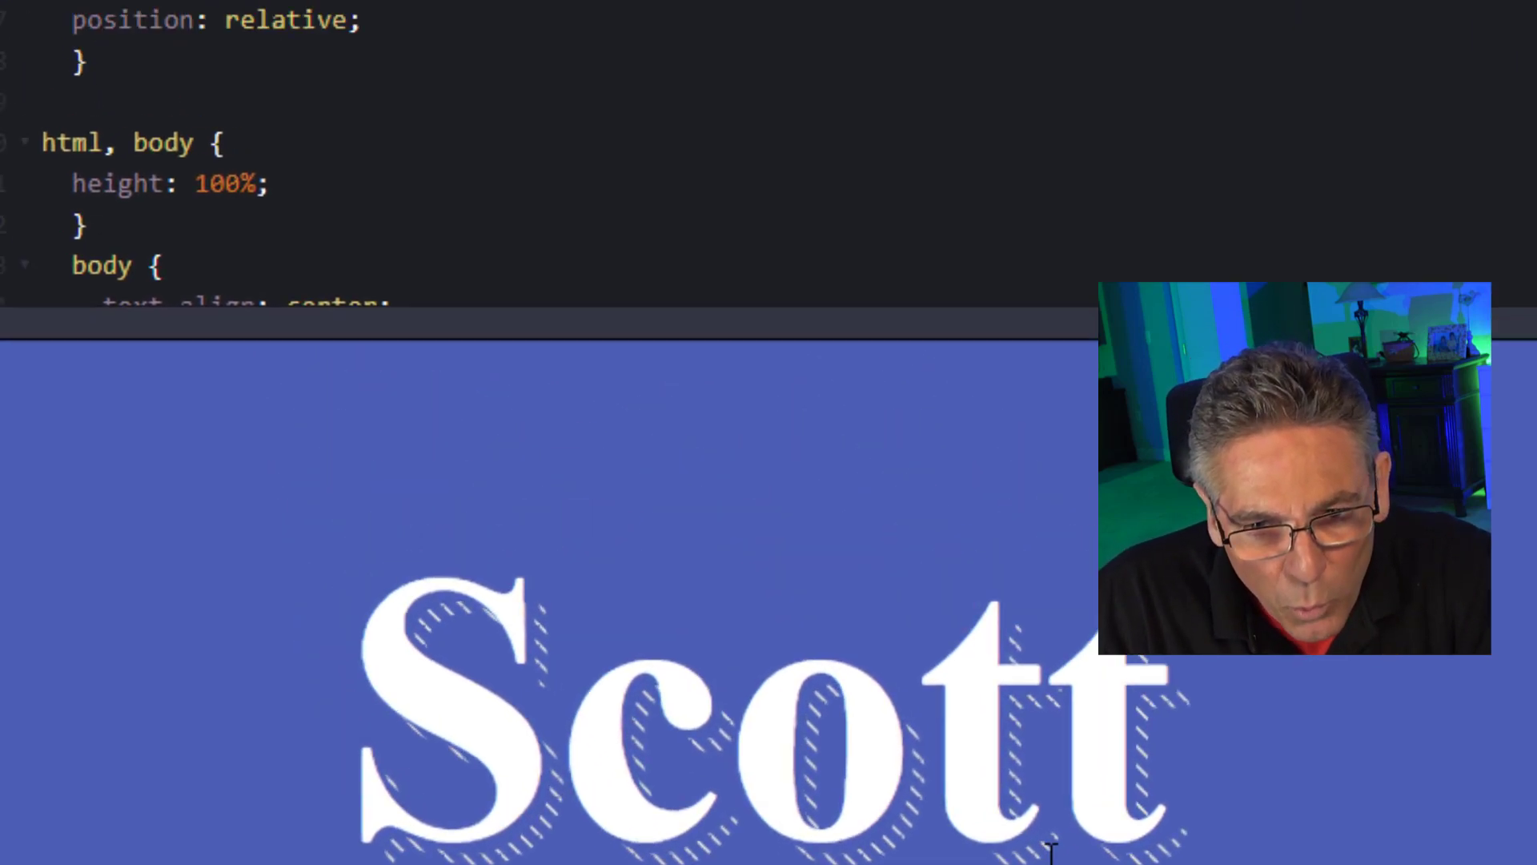
scroll(480, 369, down, 5)
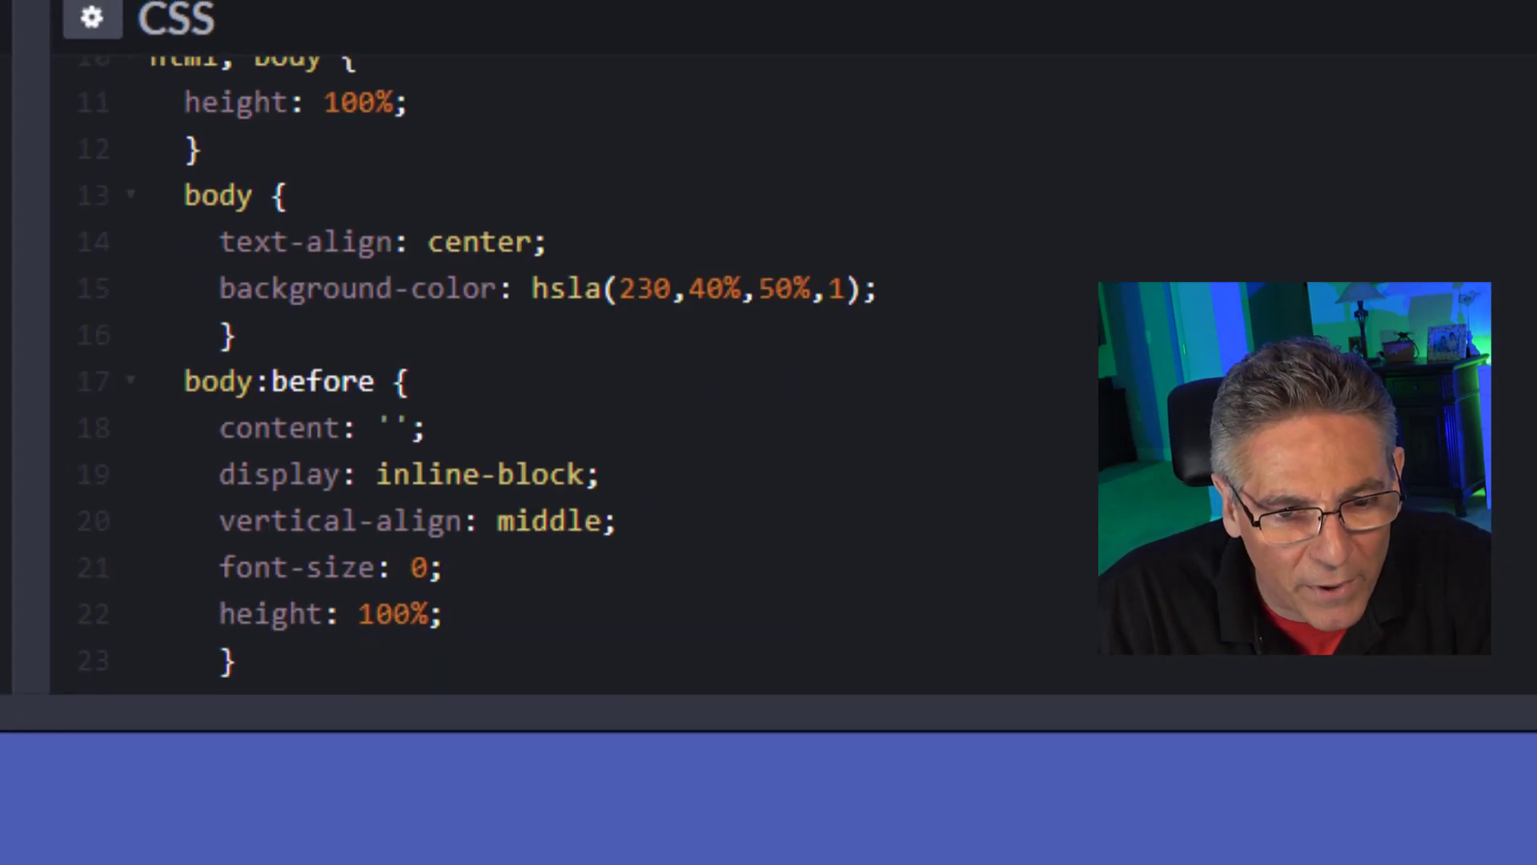
scroll(480, 369, up, 5)
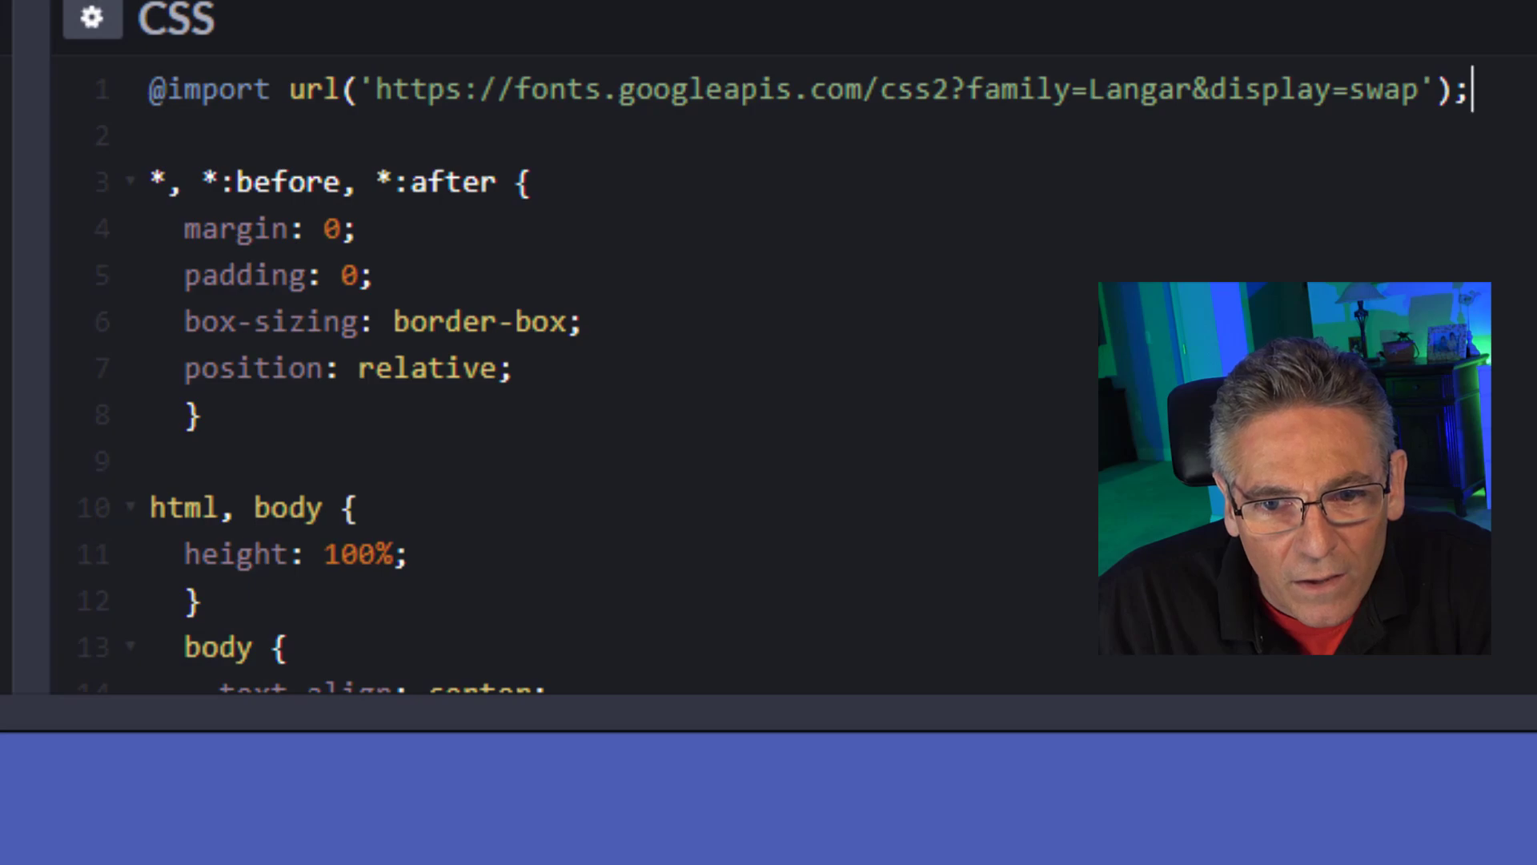
scroll(373, 658, down, 8)
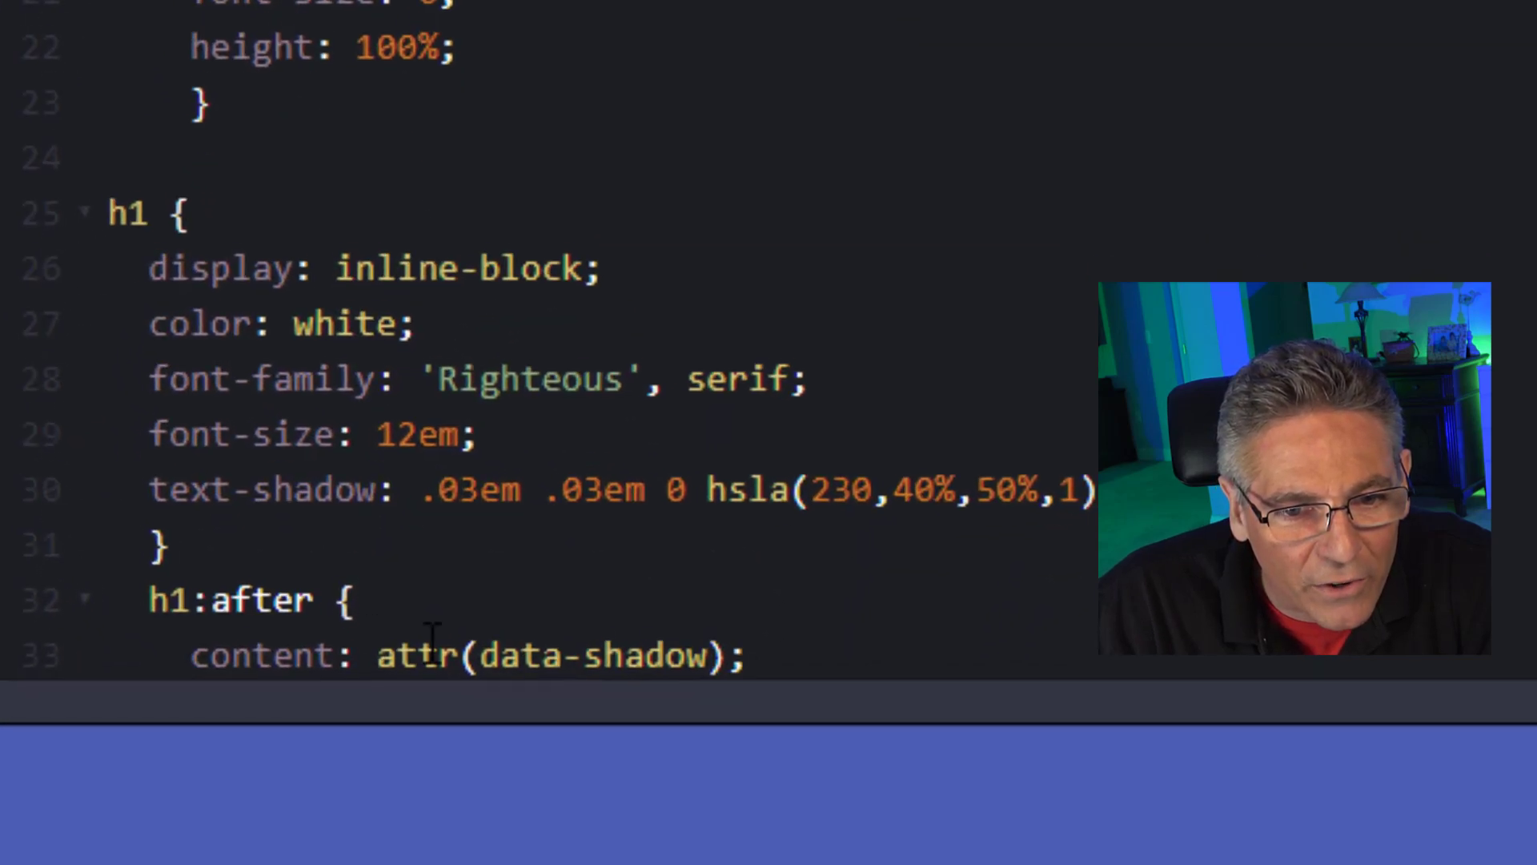
Change the h1 font-family from 'Righteous' to 'Langar'.
double_click(509, 372)
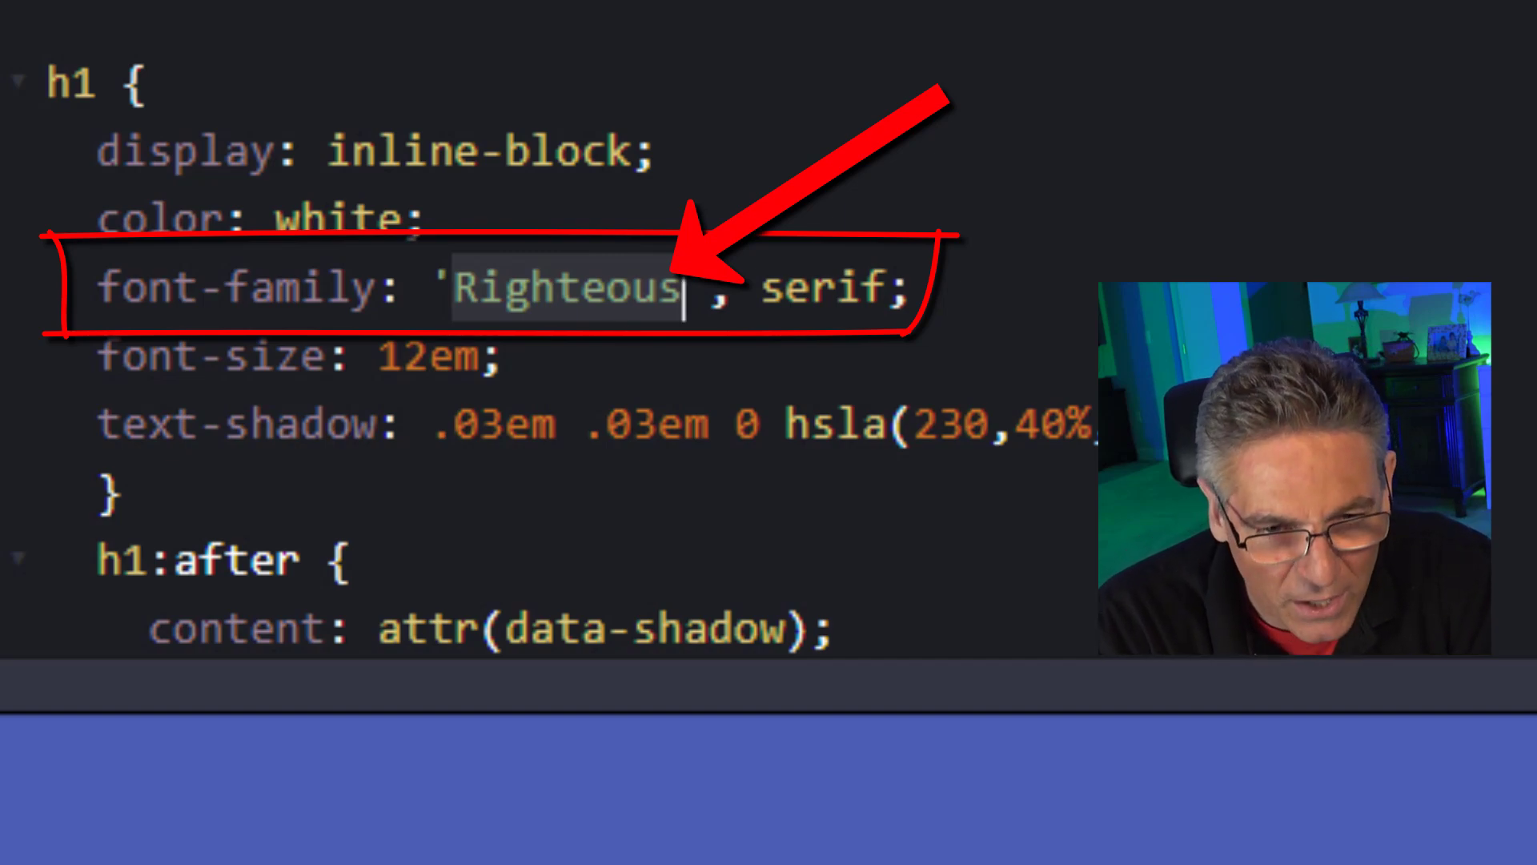
text(Langar&display=swap');)
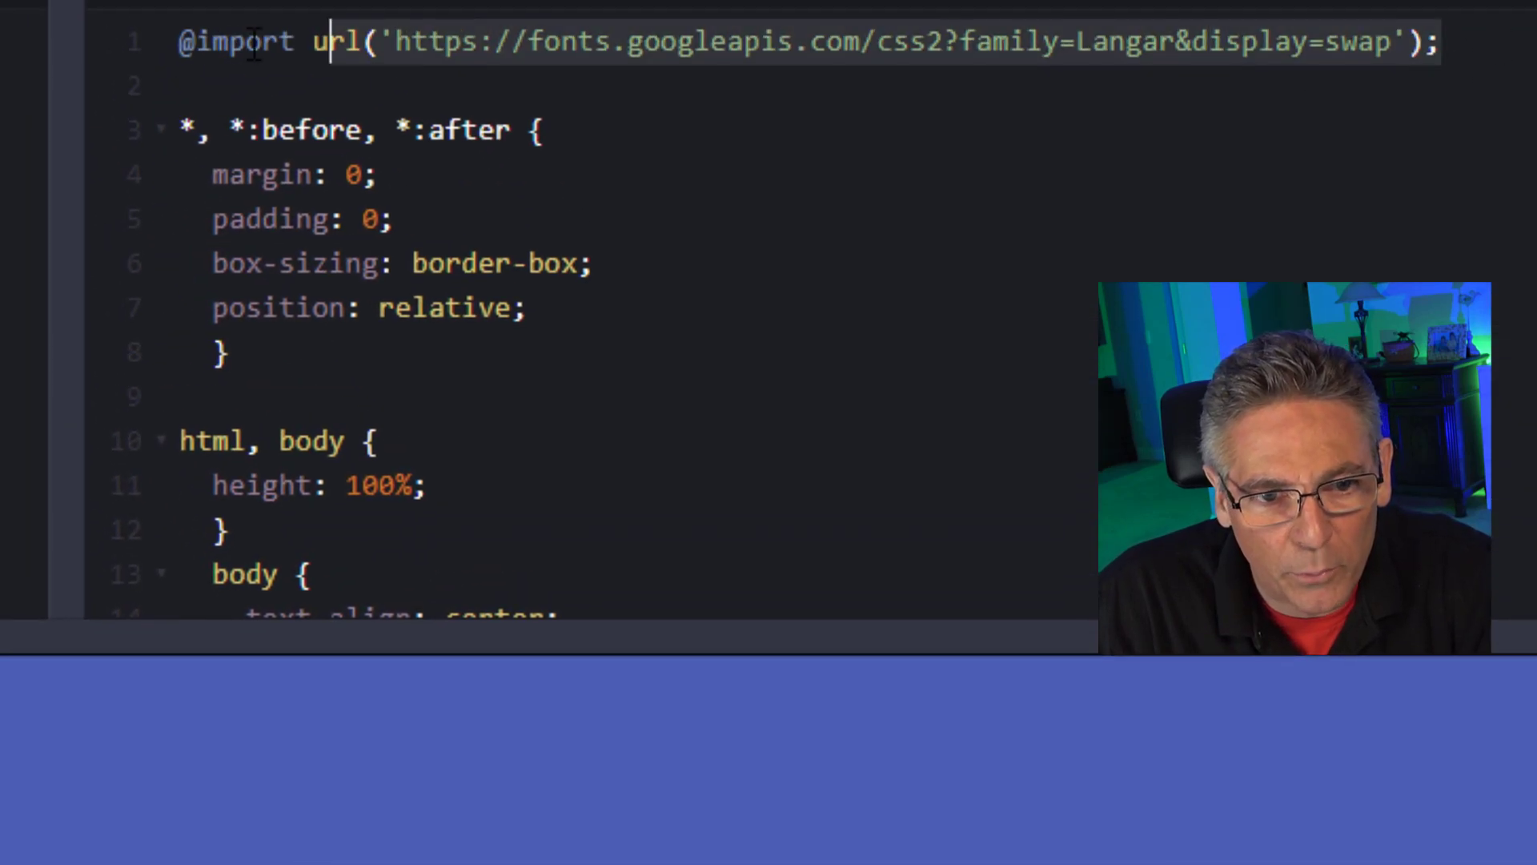
scroll(662, 159, down, 5)
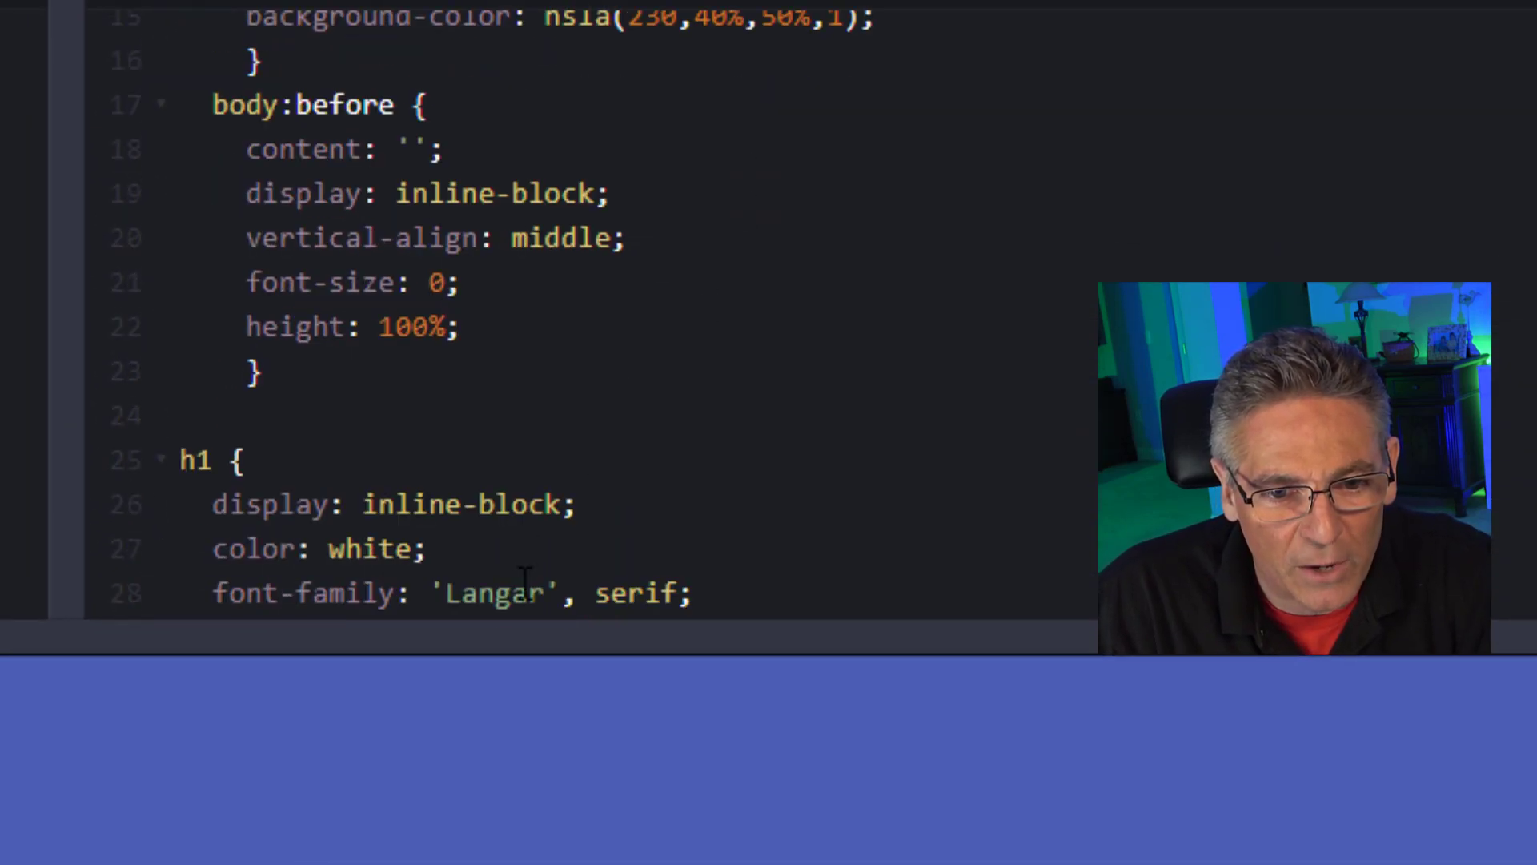
scroll(512, 596, down, 1)
double_click(496, 500)
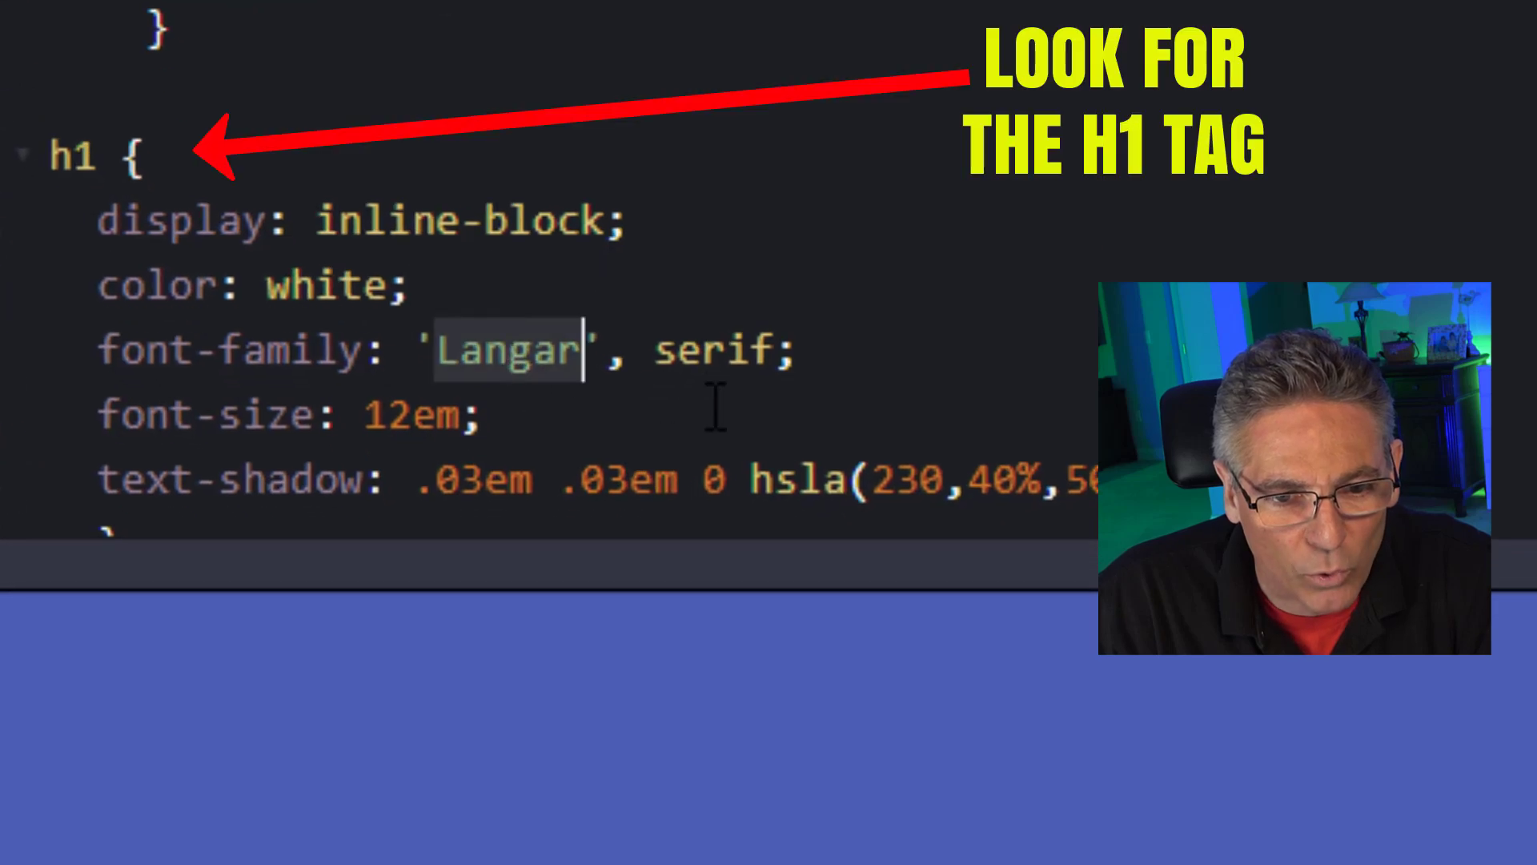
scroll(1338, 257, down, 3)
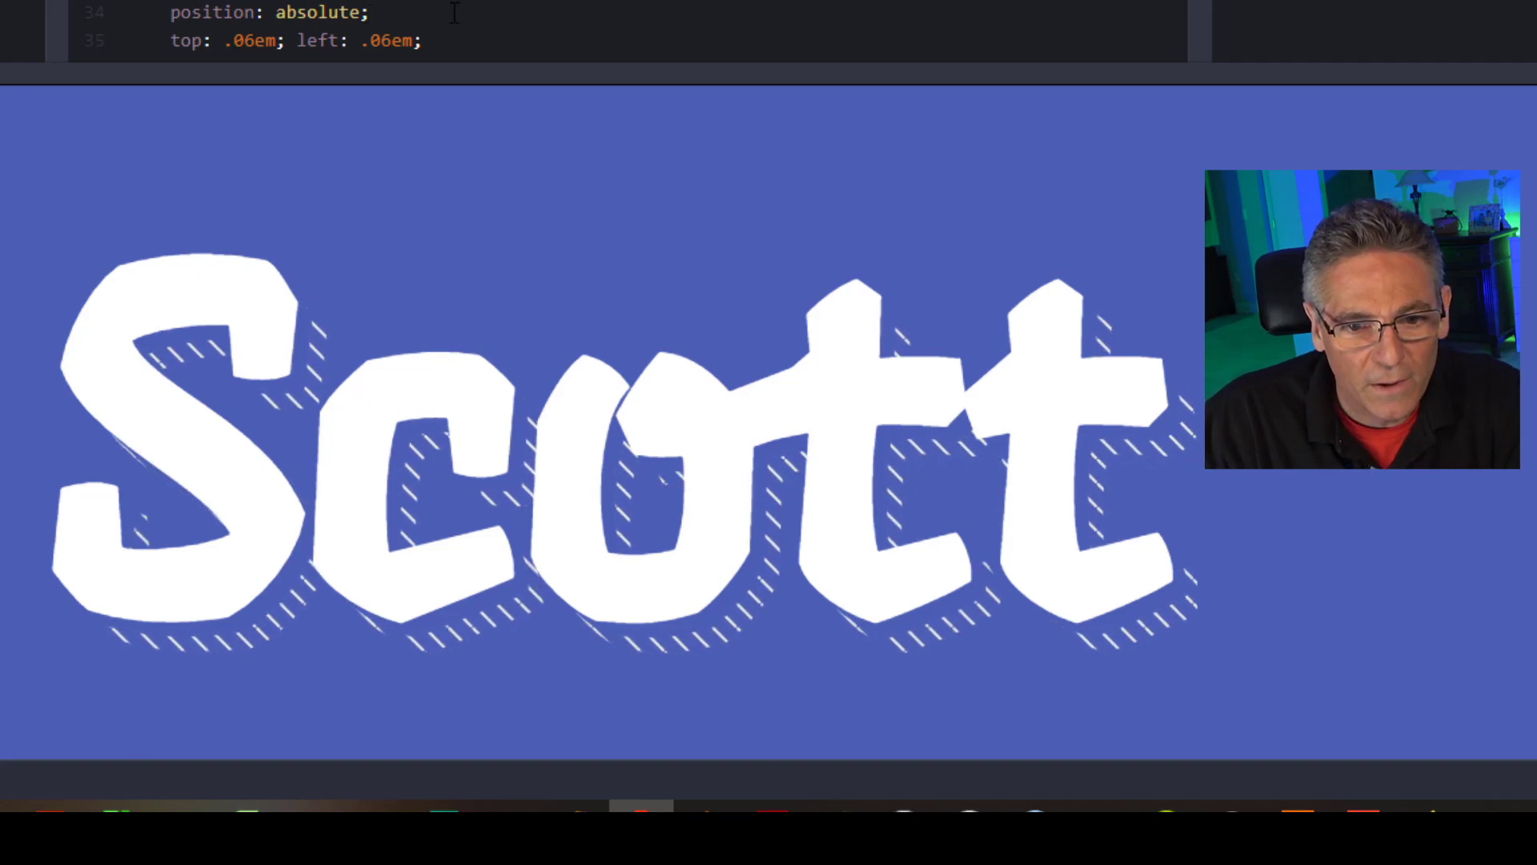
Set the h1 font-size to 22em and shorten the shadow animation to 5s.
scroll(633, 18, down, 1)
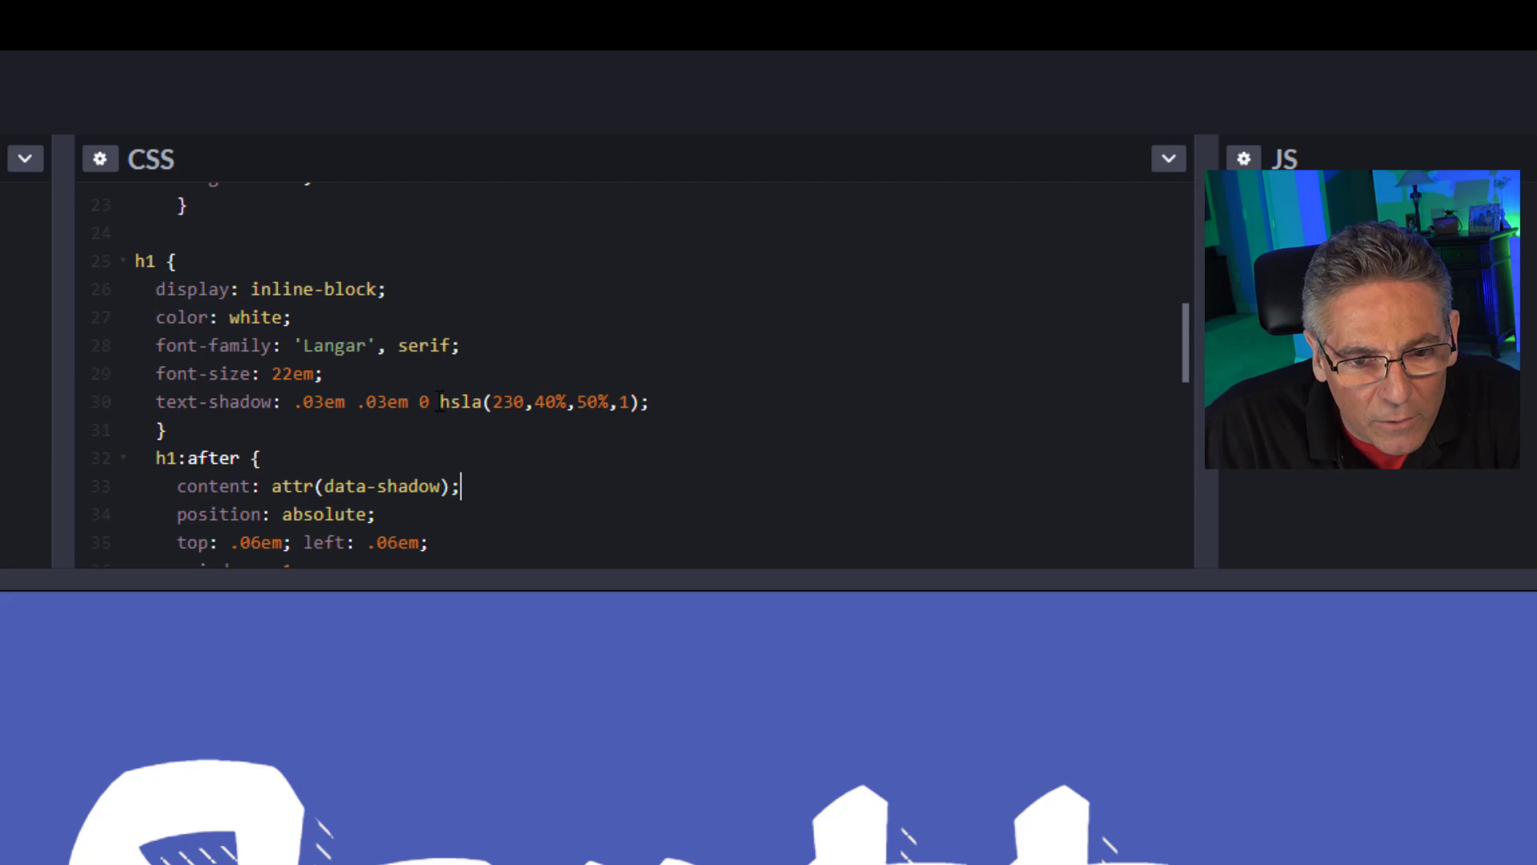
drag(439, 400, 621, 405)
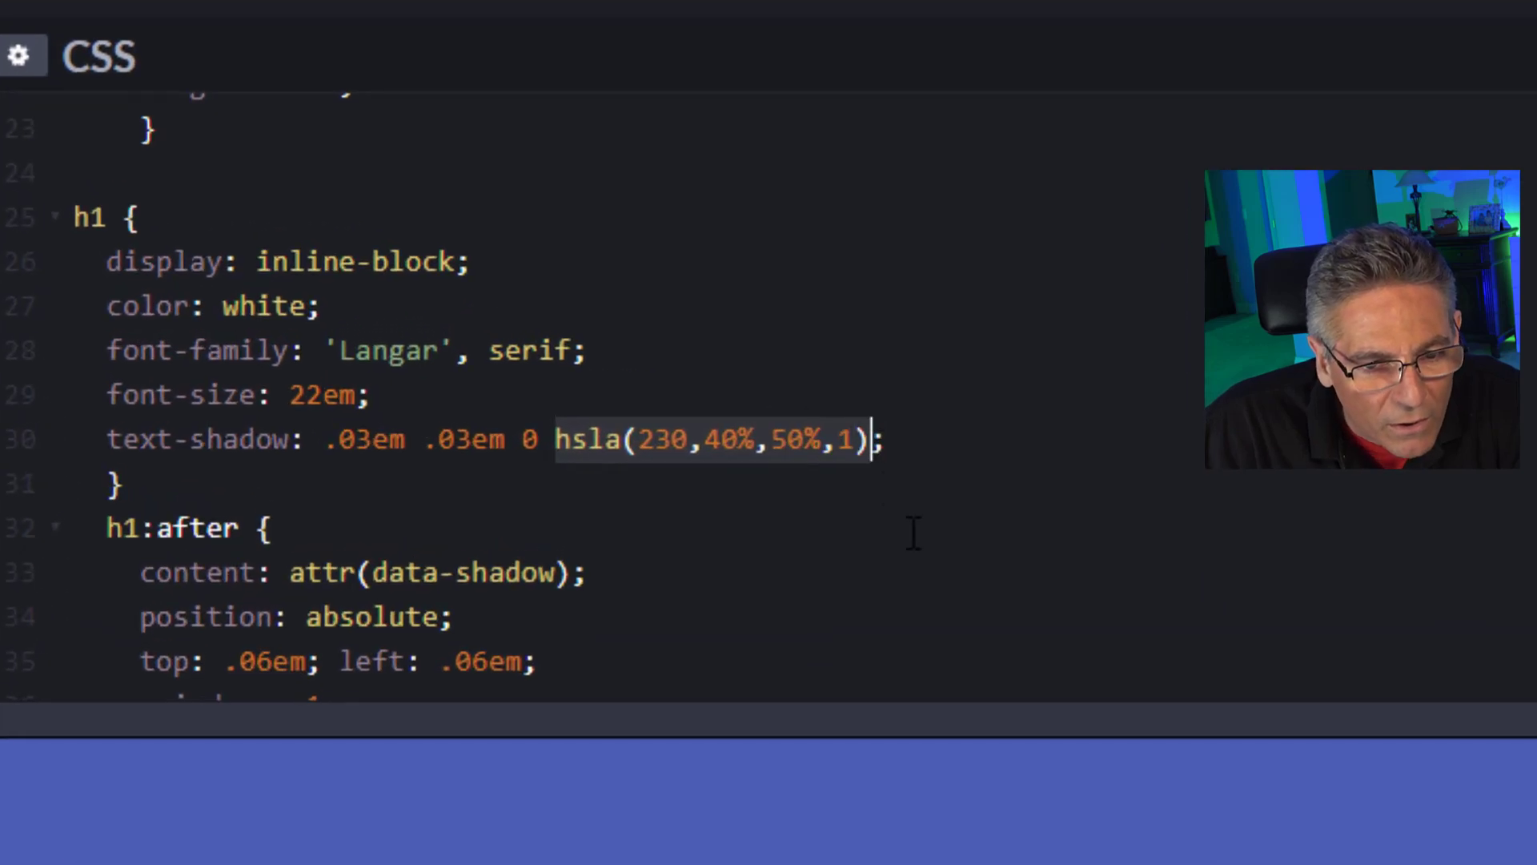
scroll(914, 533, down, 5)
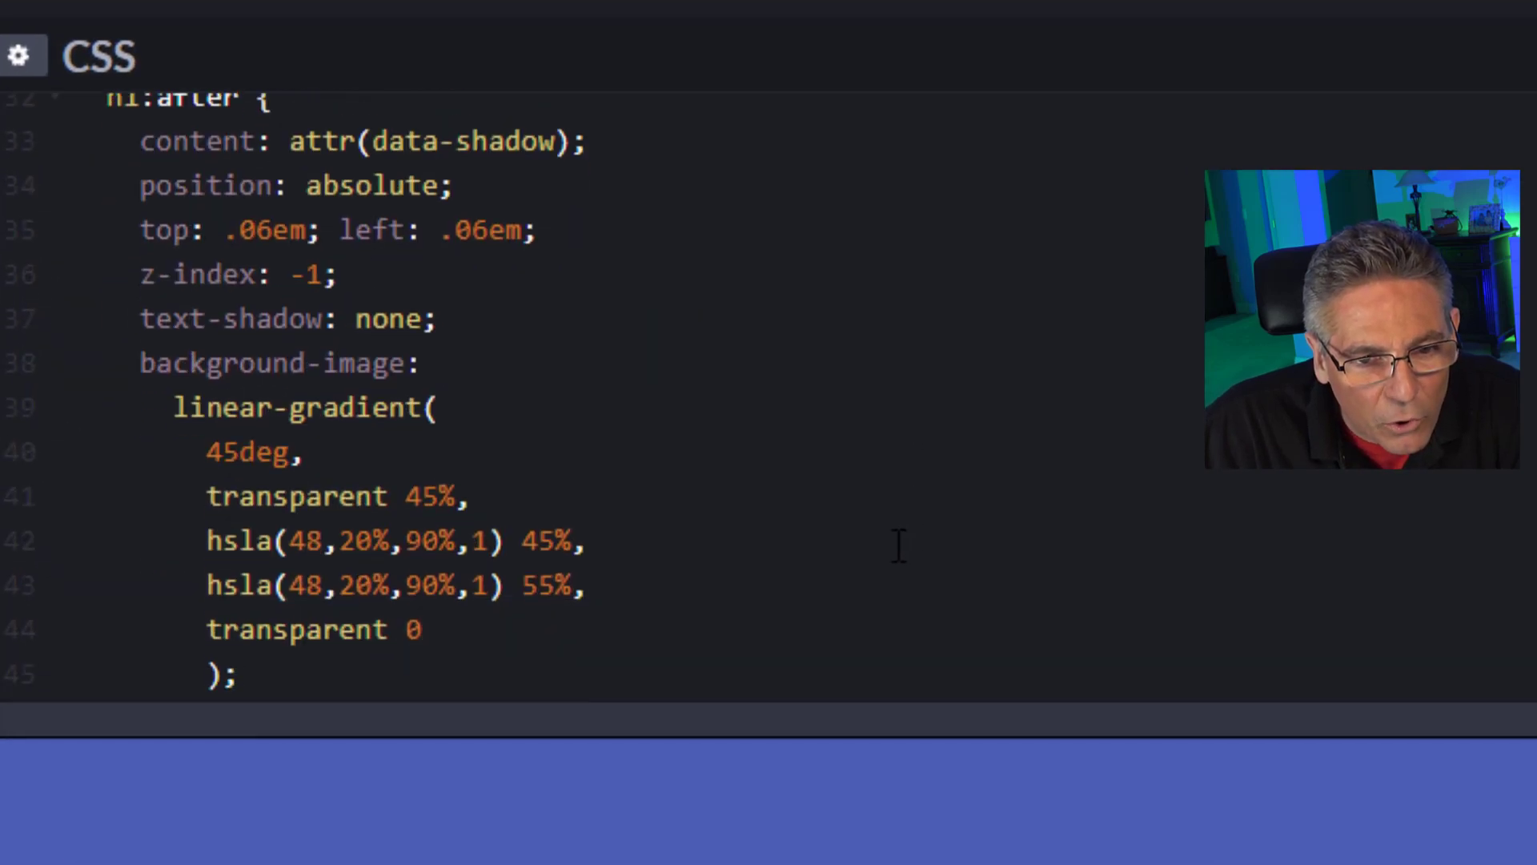
scroll(892, 549, up, 3)
scroll(890, 548, down, 3)
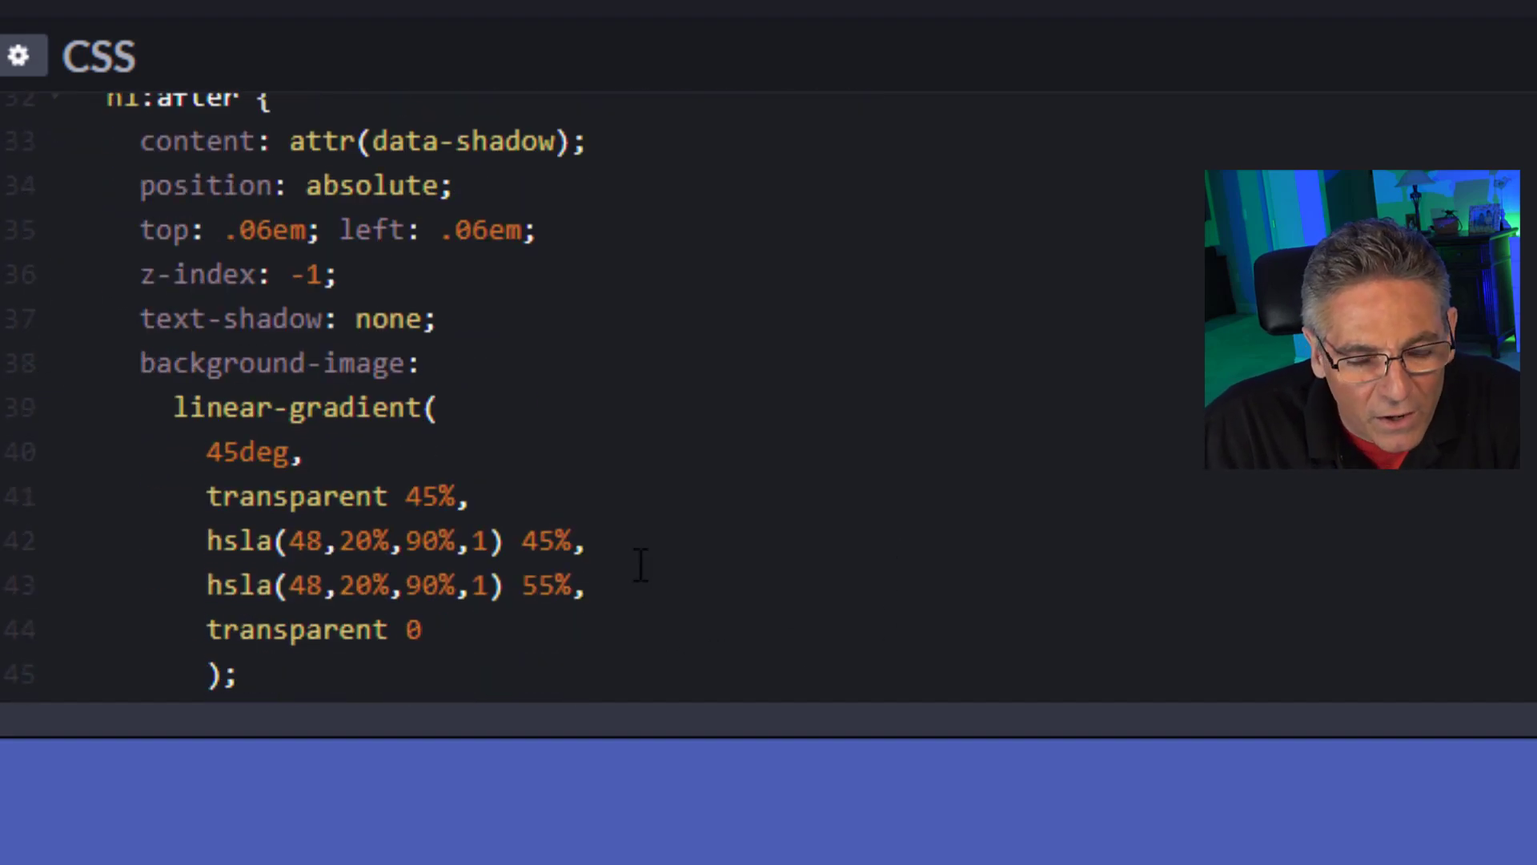
scroll(737, 544, down, 3)
scroll(743, 537, down, 3)
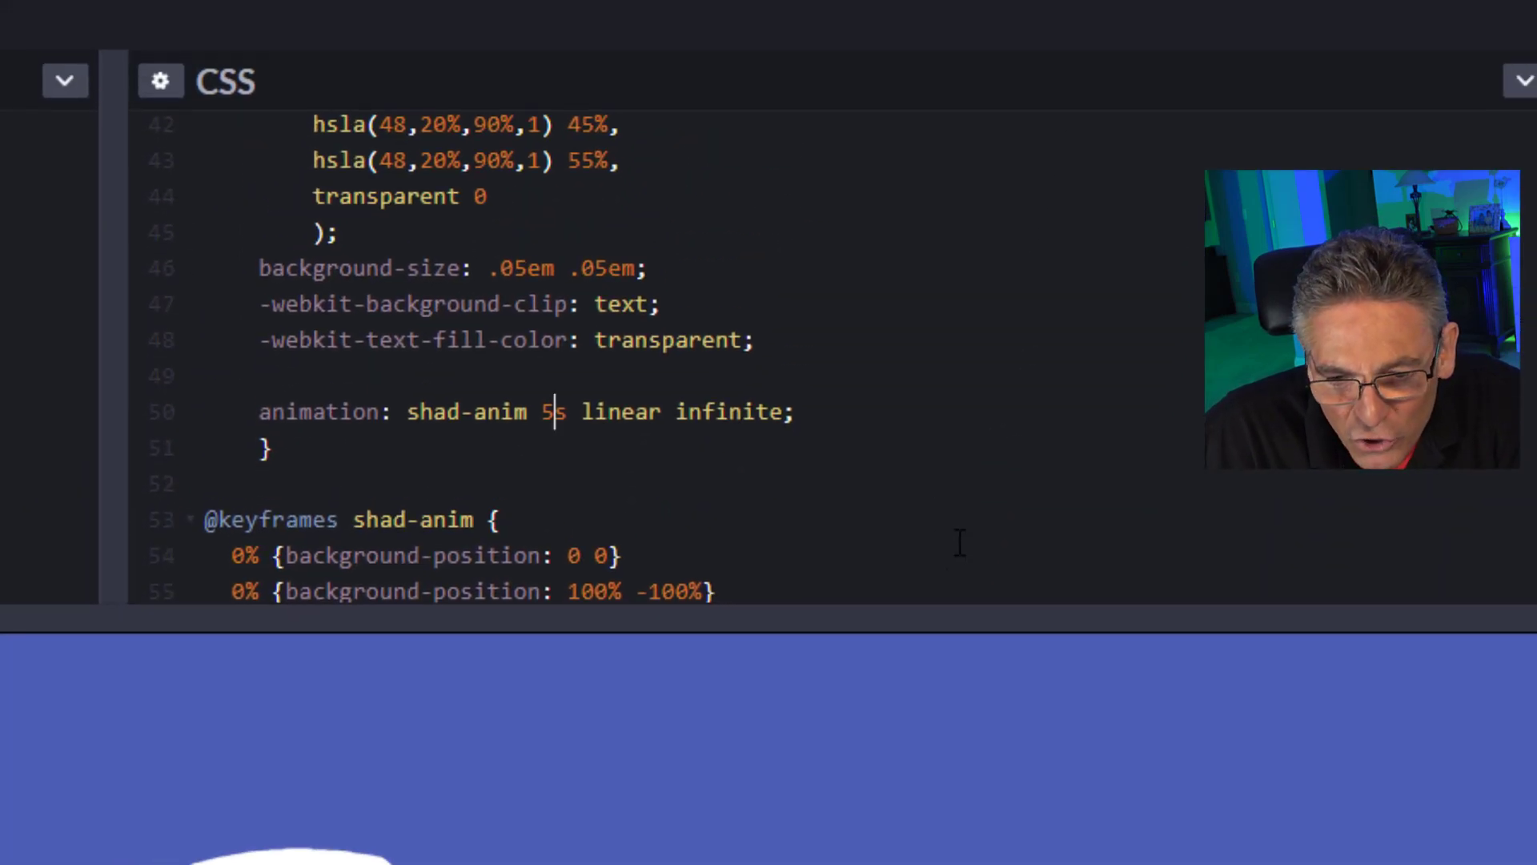
Replace the 55% on the second hsla(48,20%,90%,1) gradient stop with 88.
scroll(787, 525, up, 2)
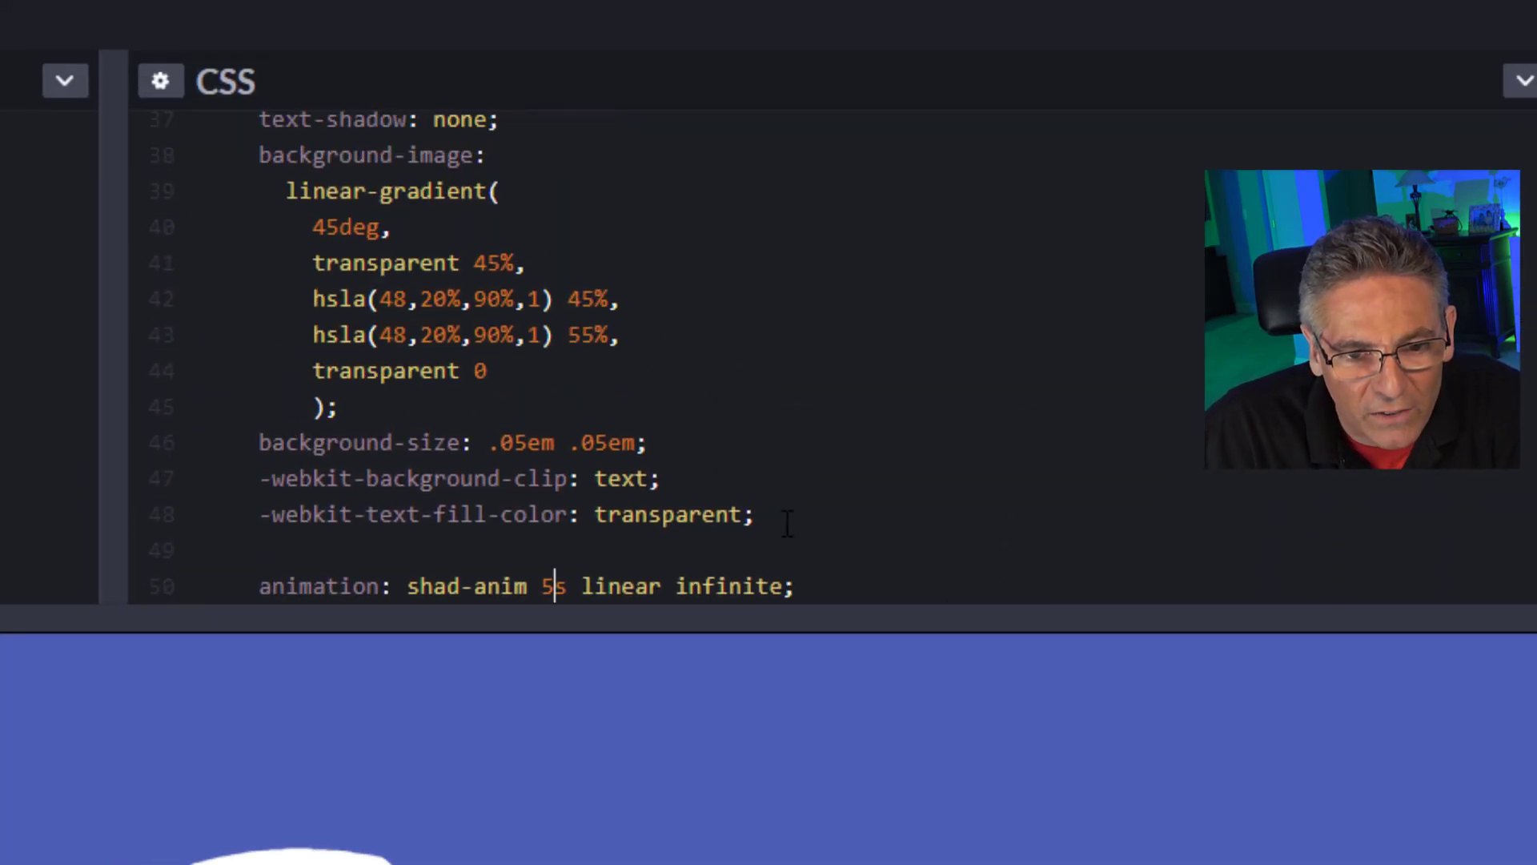
click(320, 344)
key(shift+Right)
key(shift+Right)
key(shift+Right)
key(shift+Right)
key(shift+Right)
key(shift+Right)
key(shift+Right)
key(shift+Right)
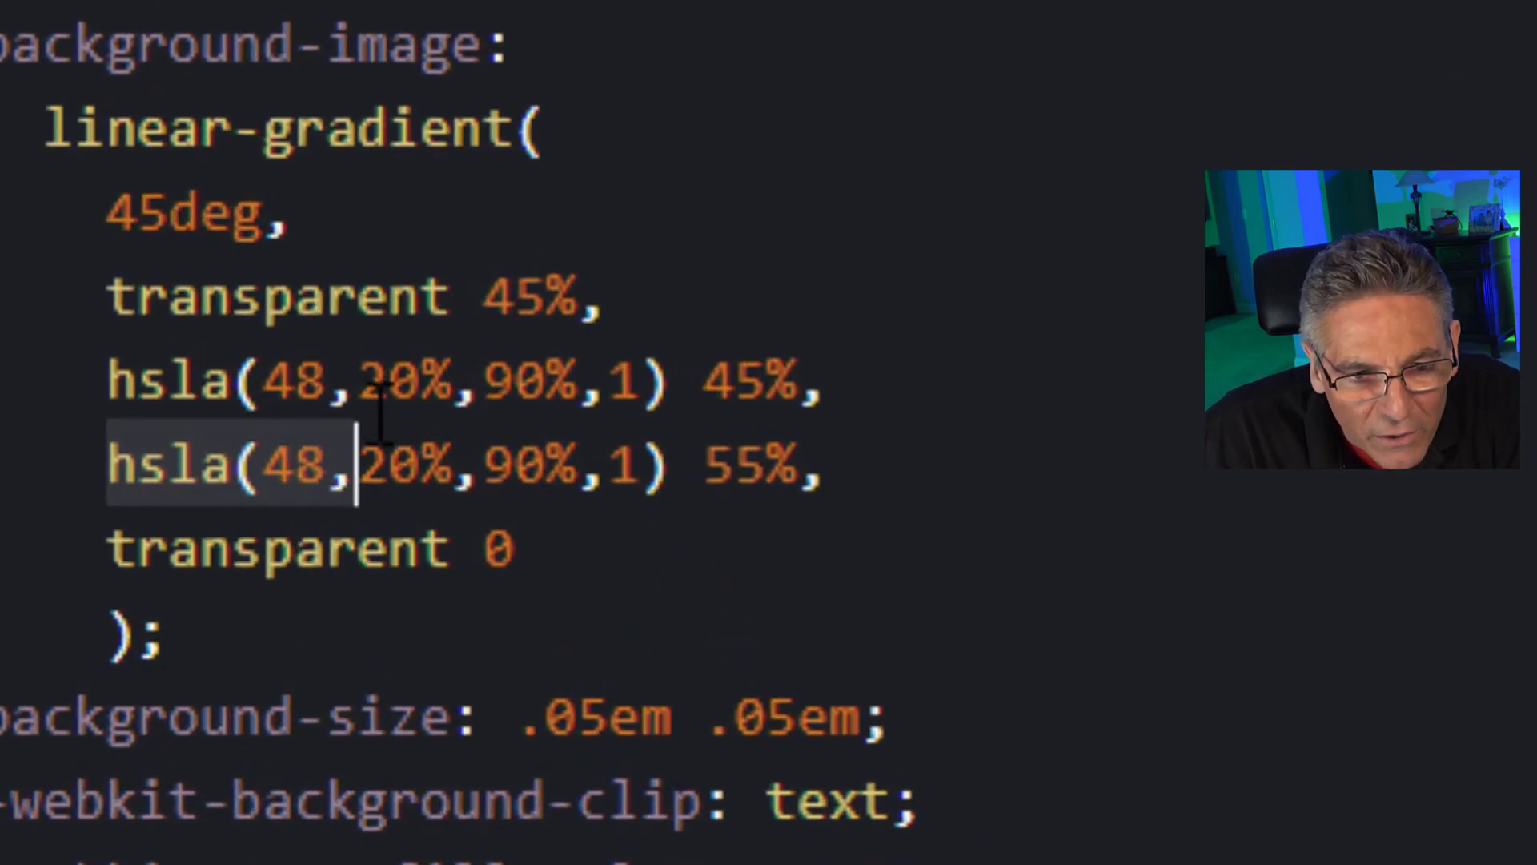
drag(108, 214, 168, 212)
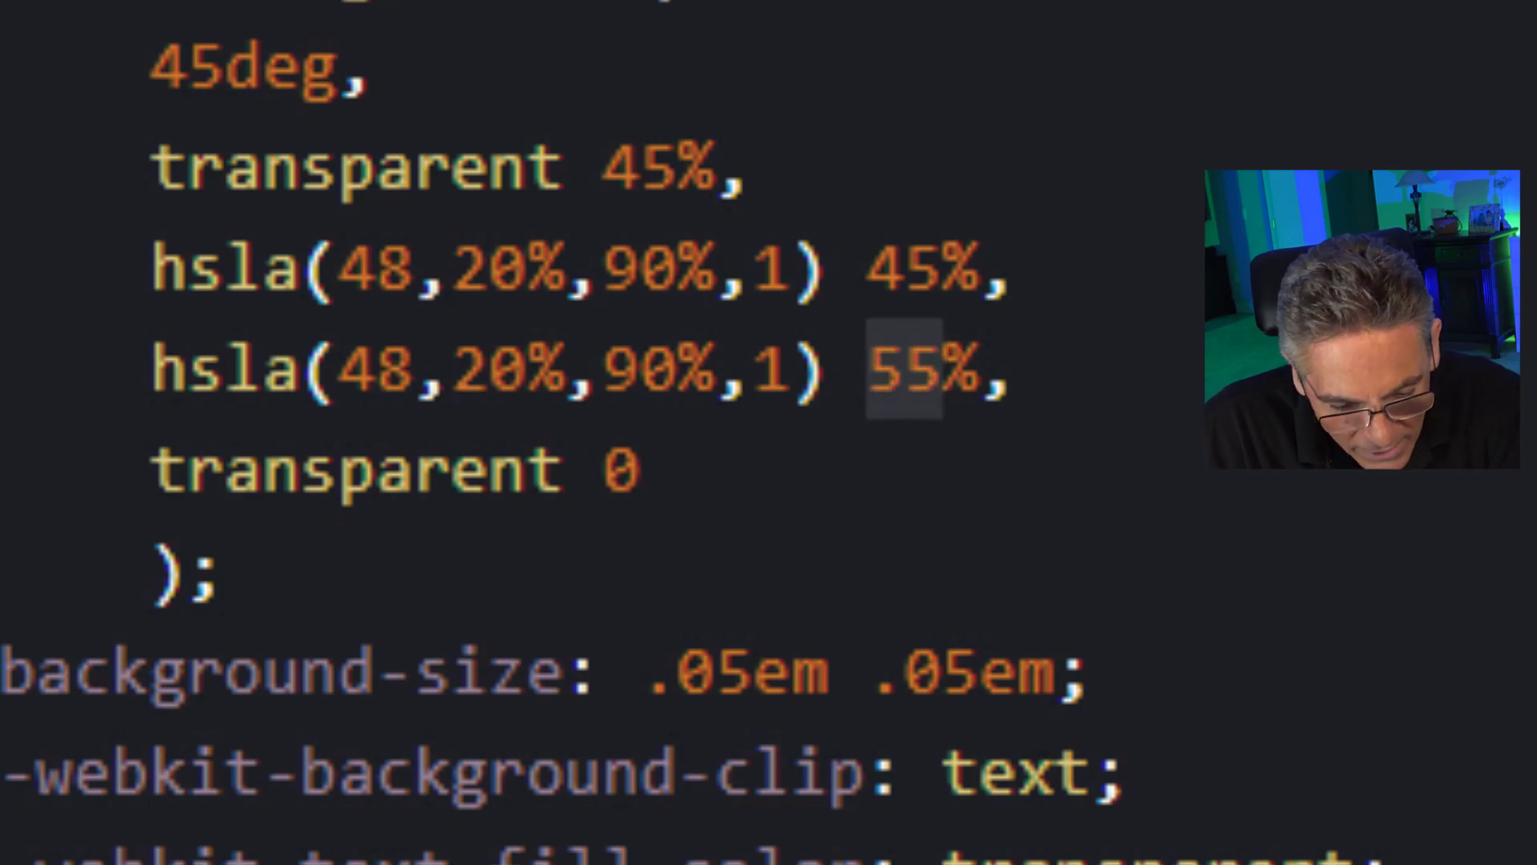
text(88)
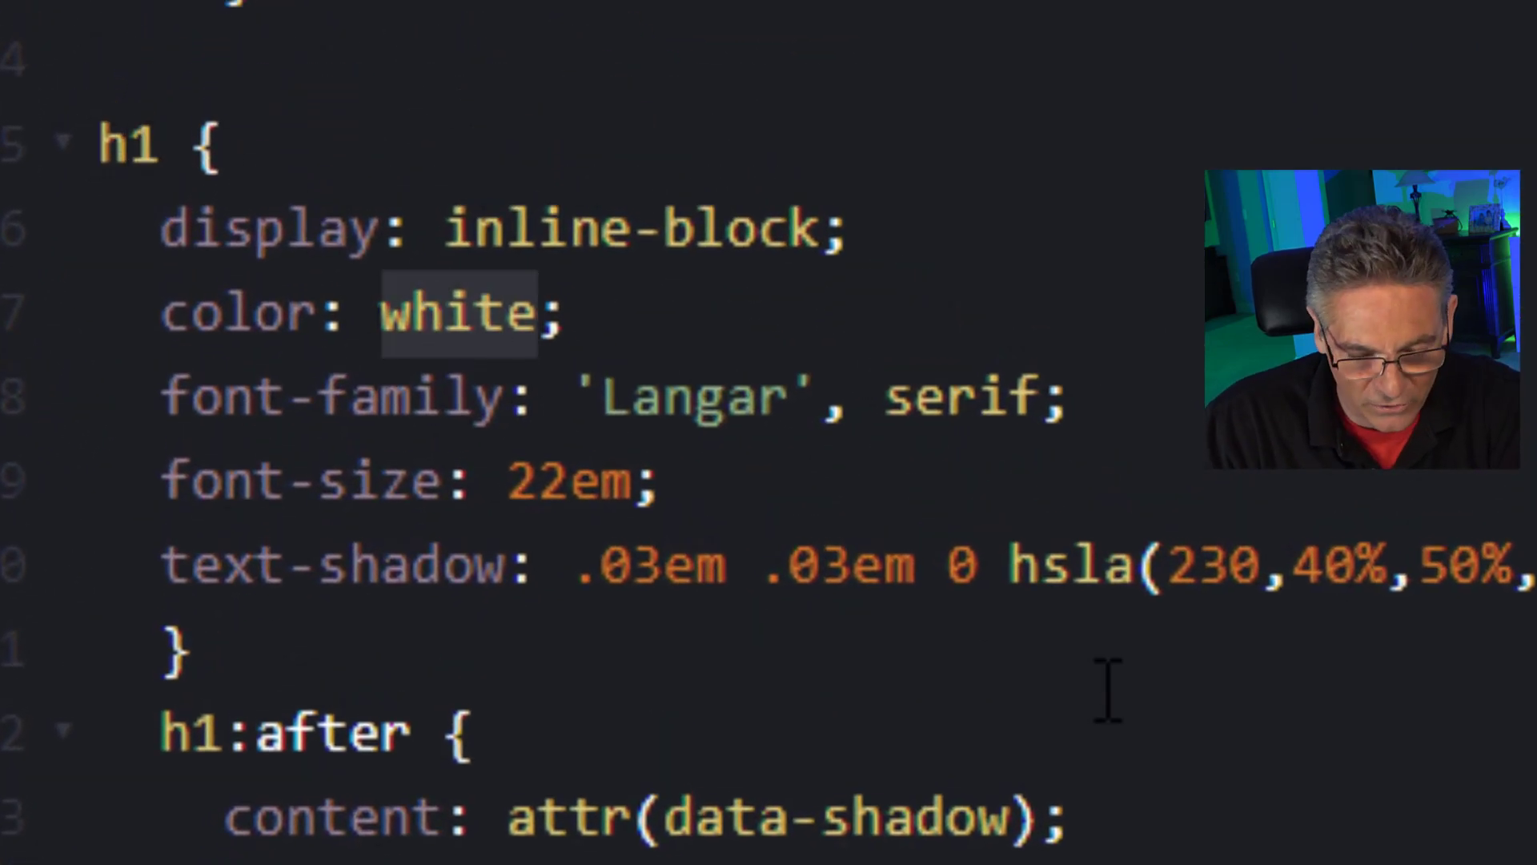
Change the h1 colour from white to Red and drag the preview divider down to show the CSS.
text(ed)
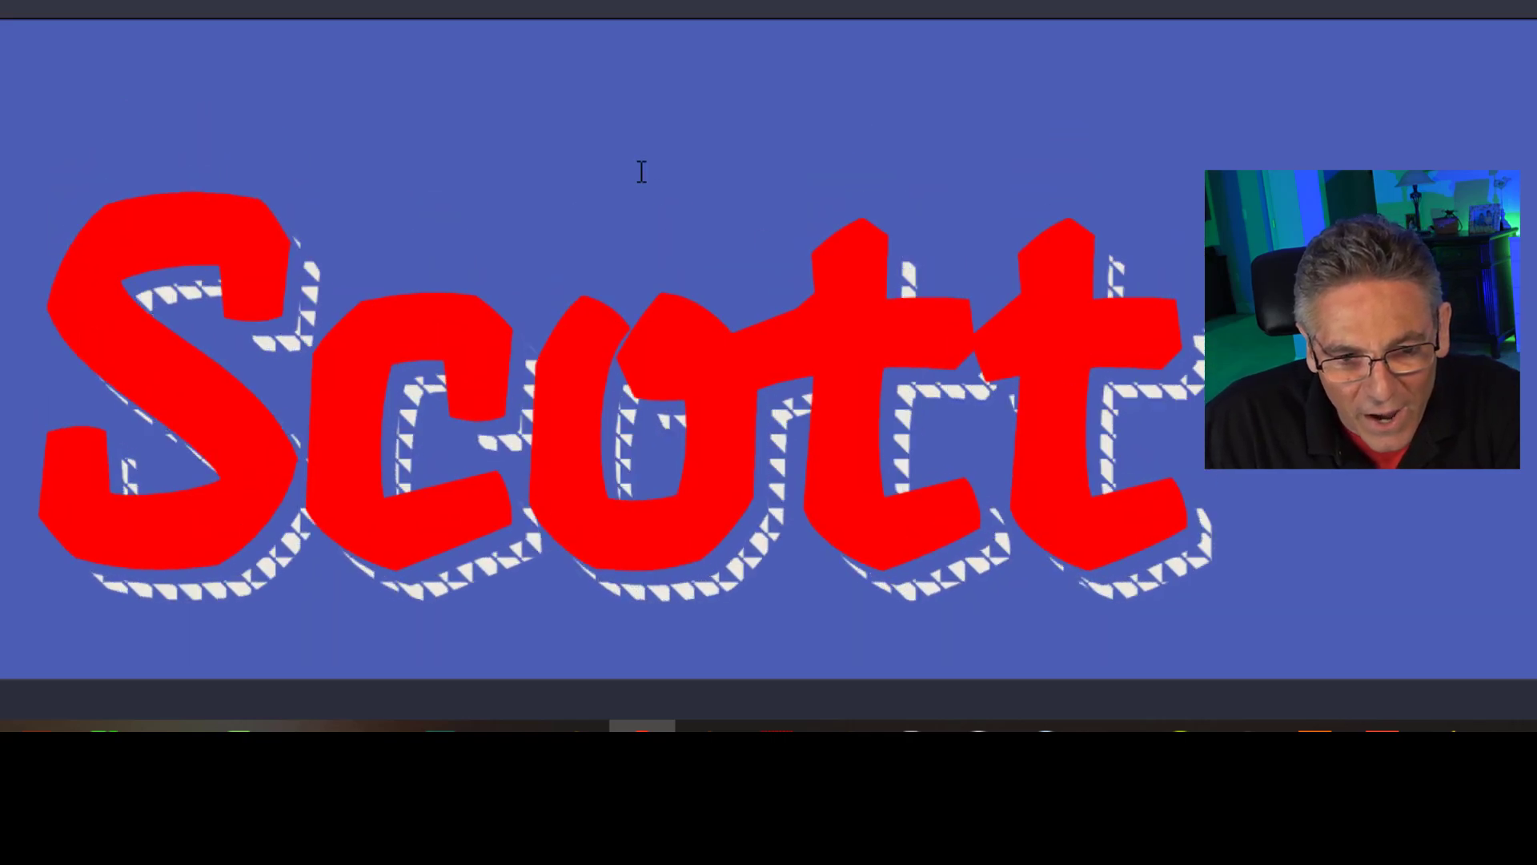
drag(460, 10, 474, 206)
scroll(1210, 65, down, 5)
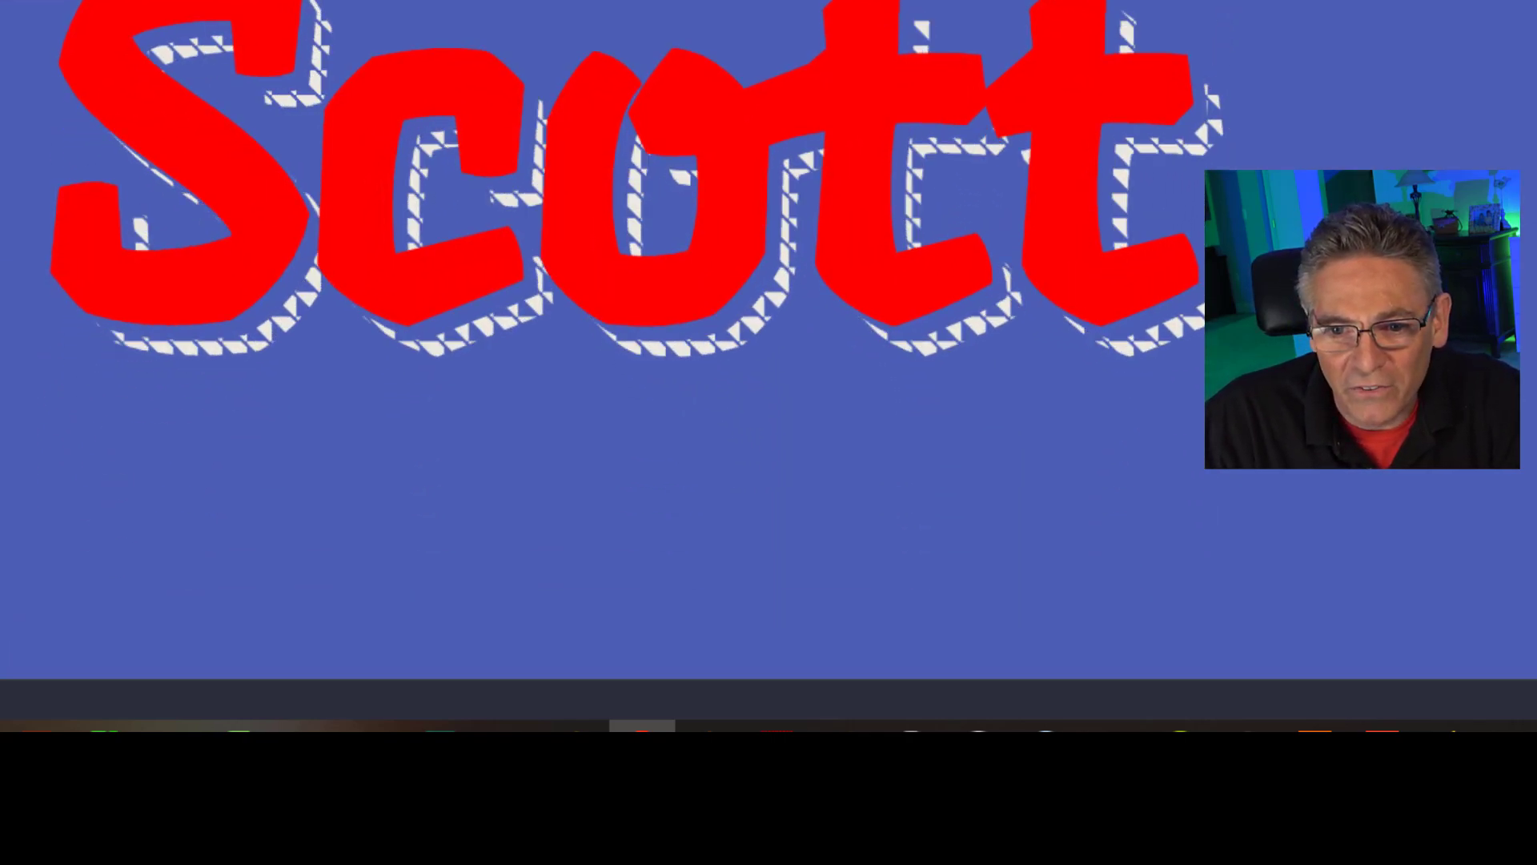
scroll(958, 126, up, 5)
scroll(911, 37, up, 3)
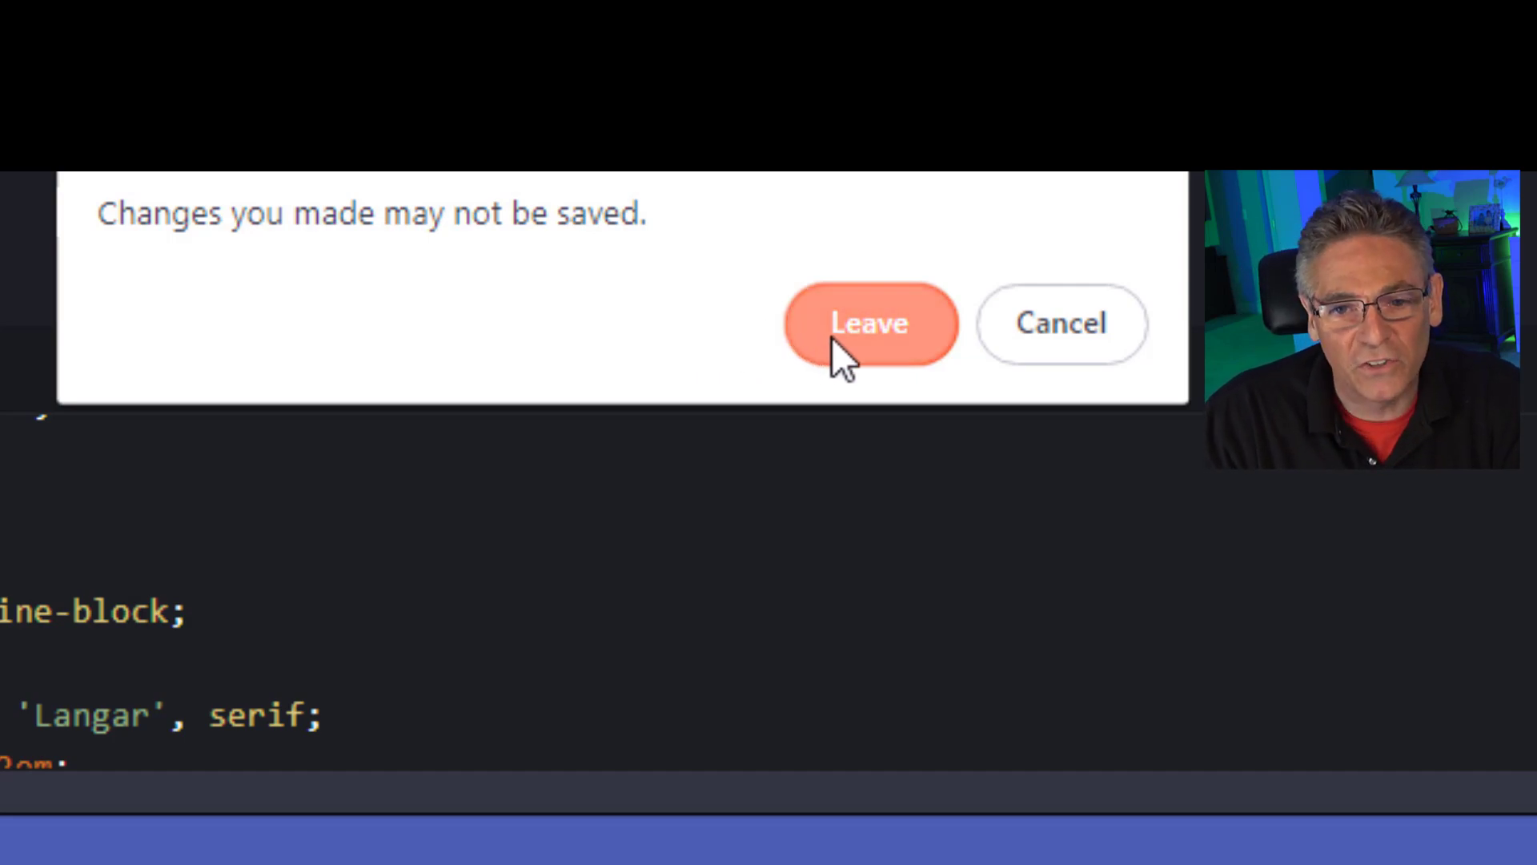
Confirm Leave to discard the unsaved CodePen pen.
click(833, 338)
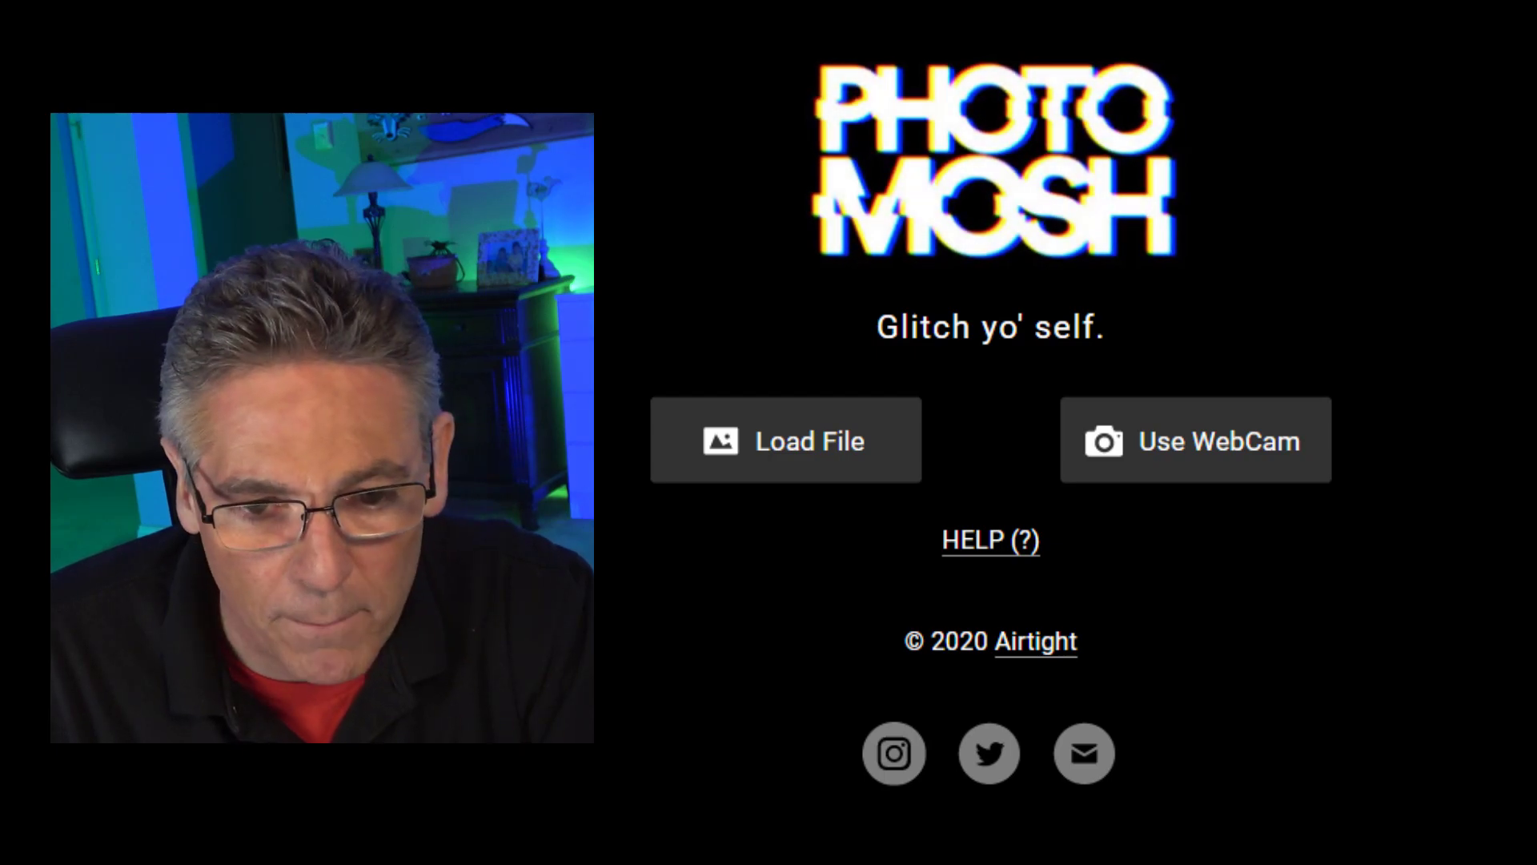
Load the GETSUM image and expand the Pixelate and Polar Pixelate panels.
drag(733, 0, 852, 372)
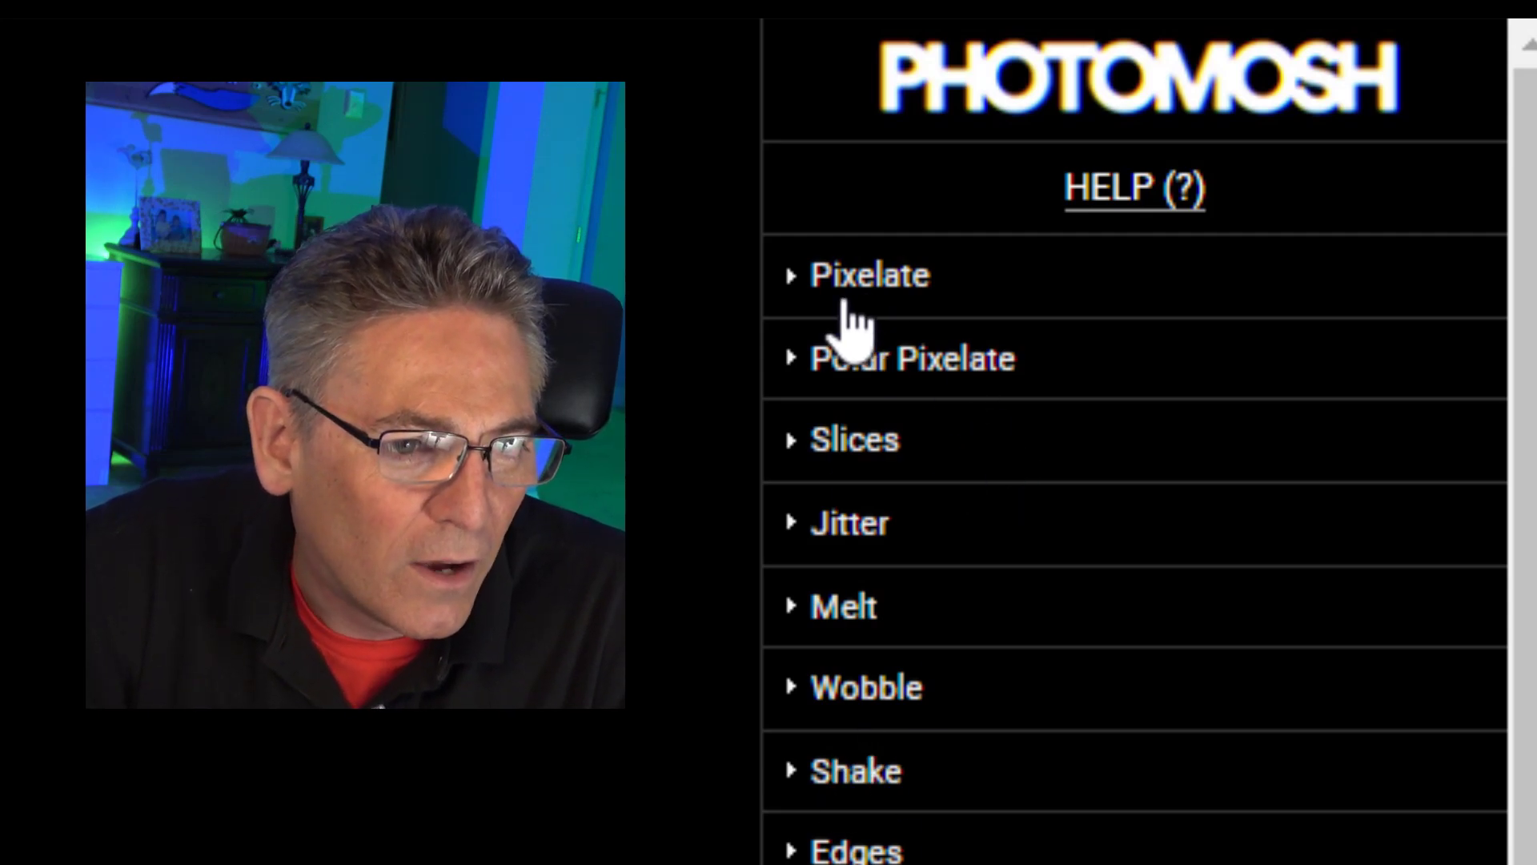
click(808, 294)
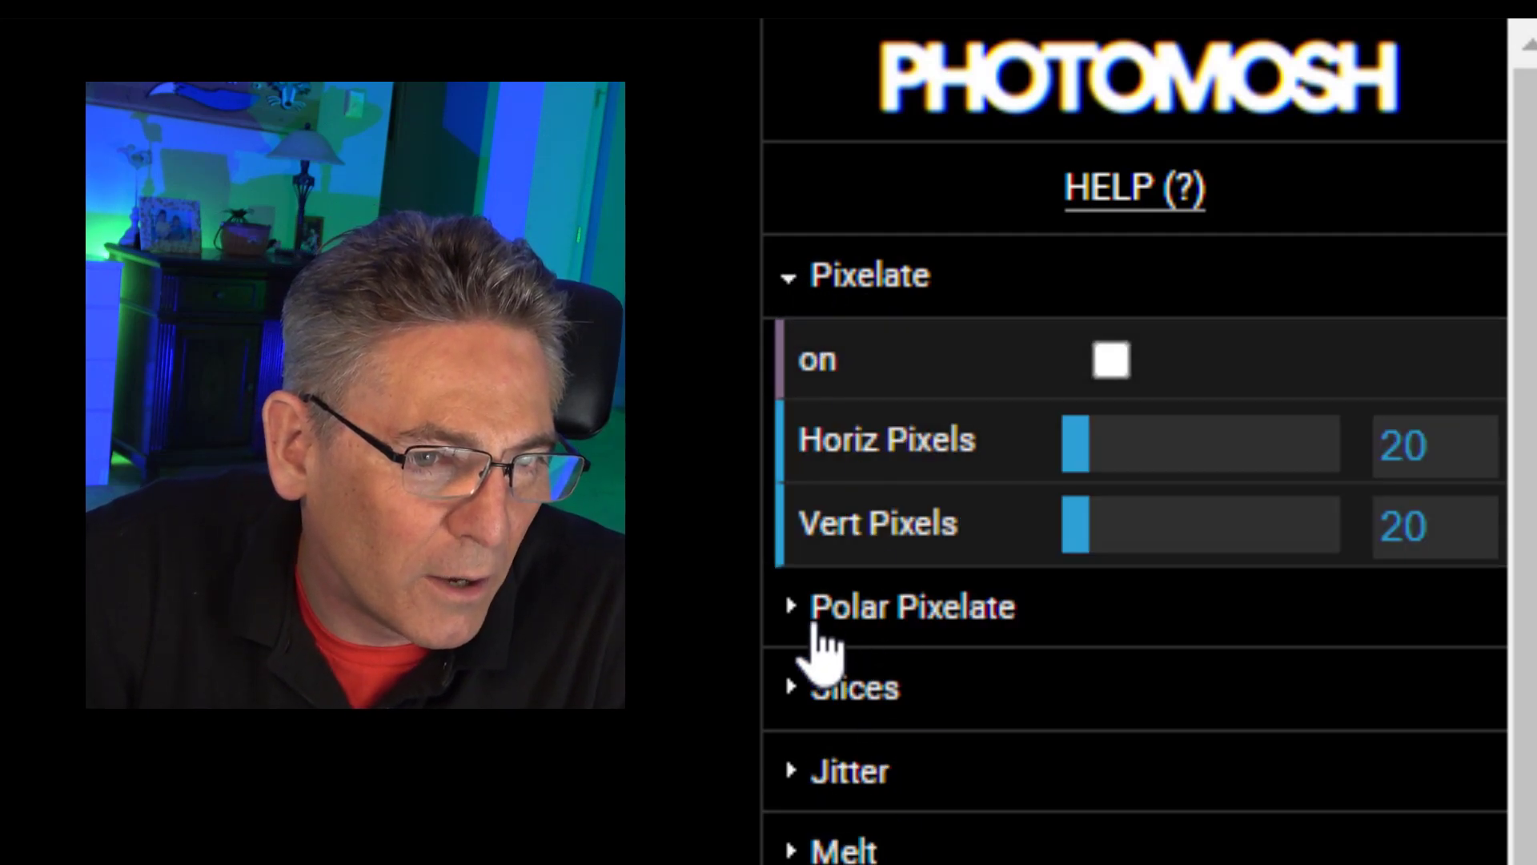
click(810, 632)
Try Pixelate at horizontal 29 and Polar Pixelate with a smaller radius, then switch both off.
click(1109, 362)
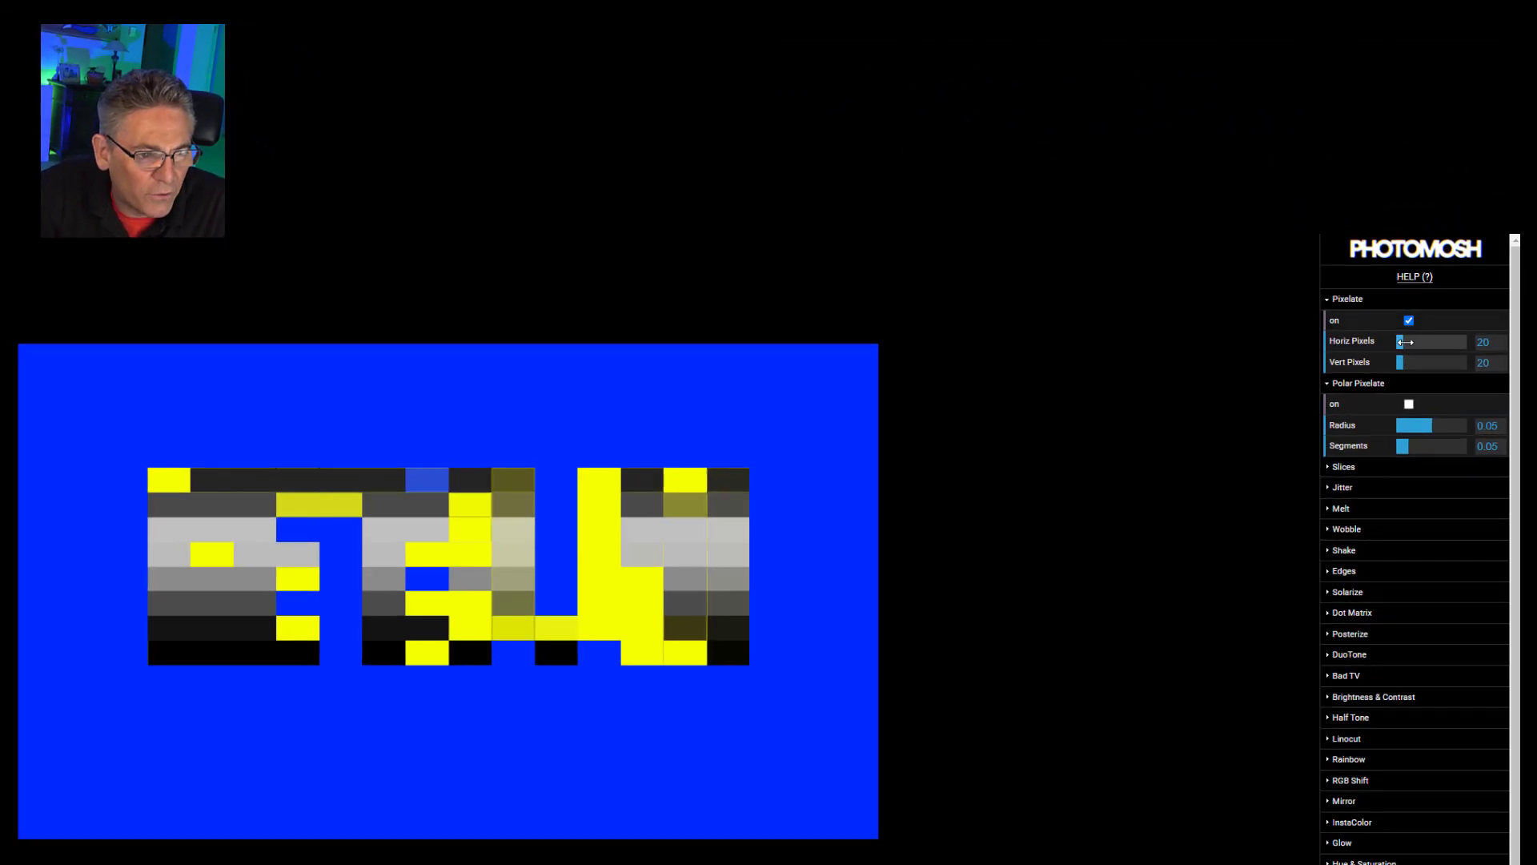
mouse_move(1405, 342)
mouse_down()
mouse_move(1436, 342)
mouse_move(1405, 343)
mouse_move(1413, 362)
mouse_up()
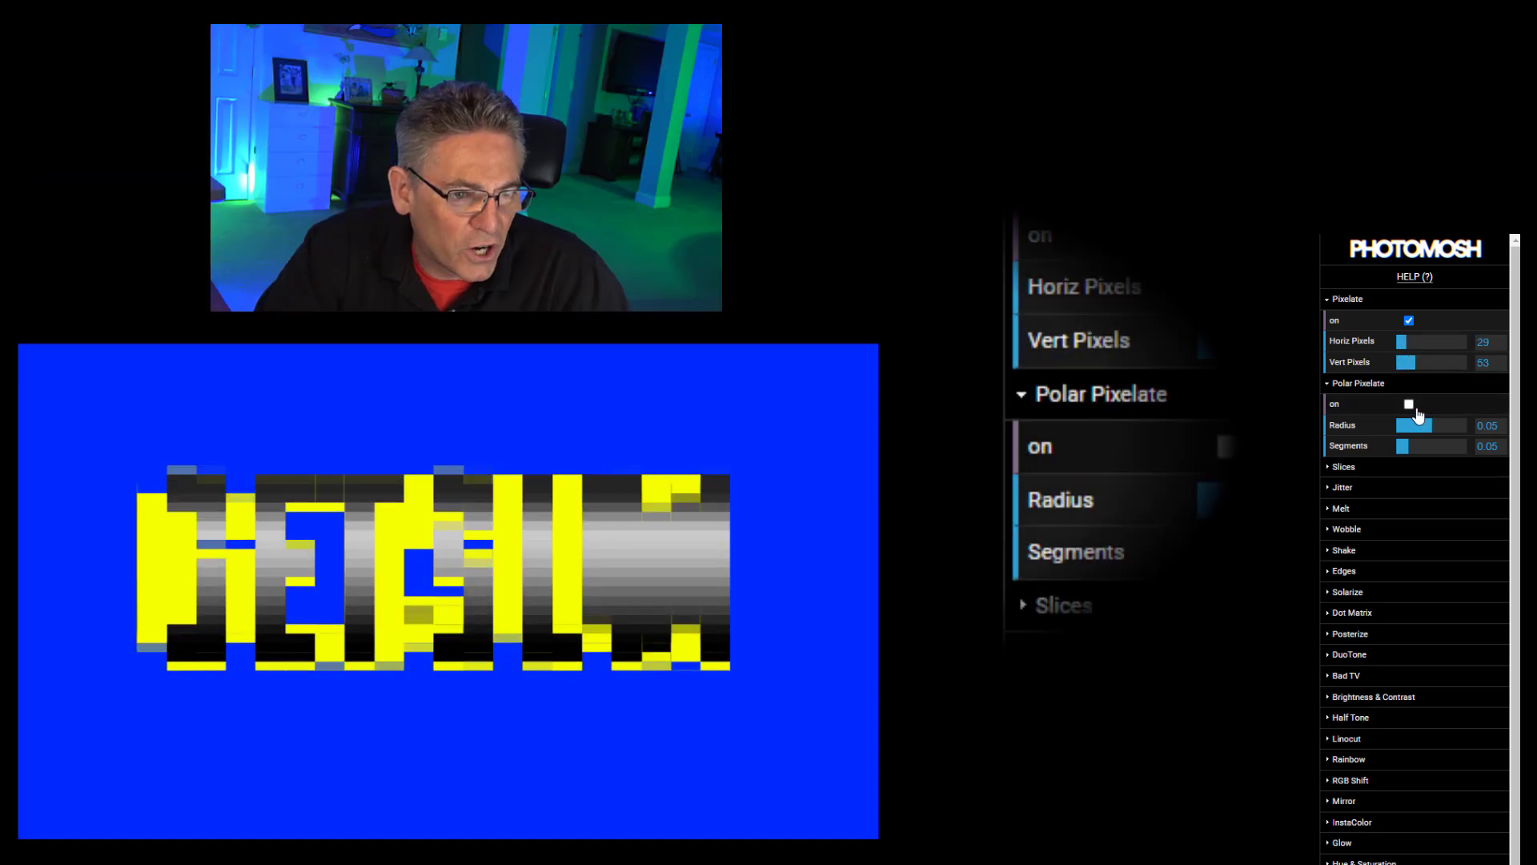
click(1411, 406)
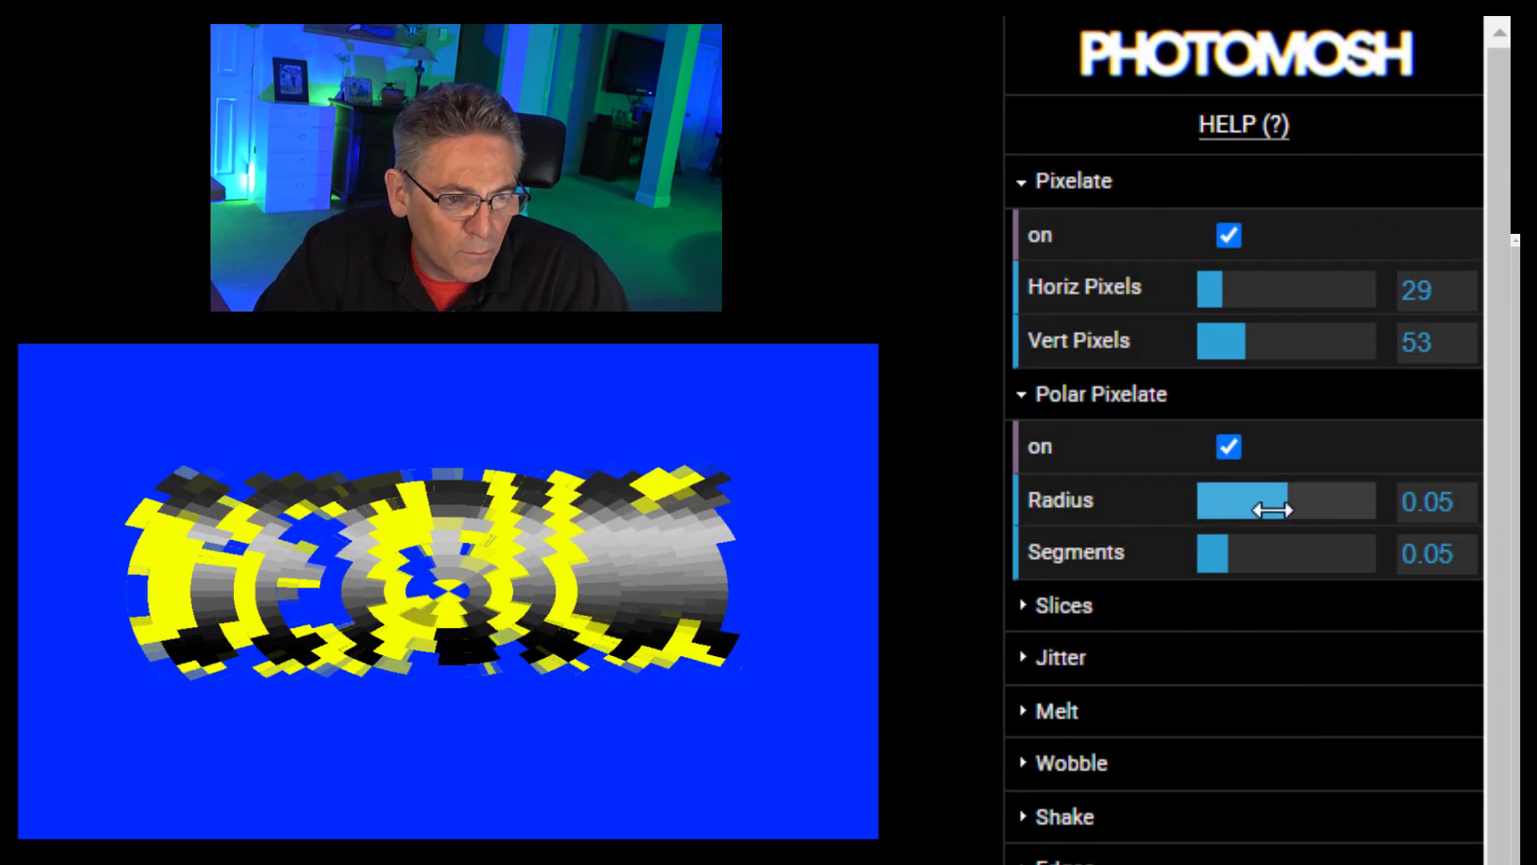
drag(1273, 510, 1222, 552)
click(1233, 453)
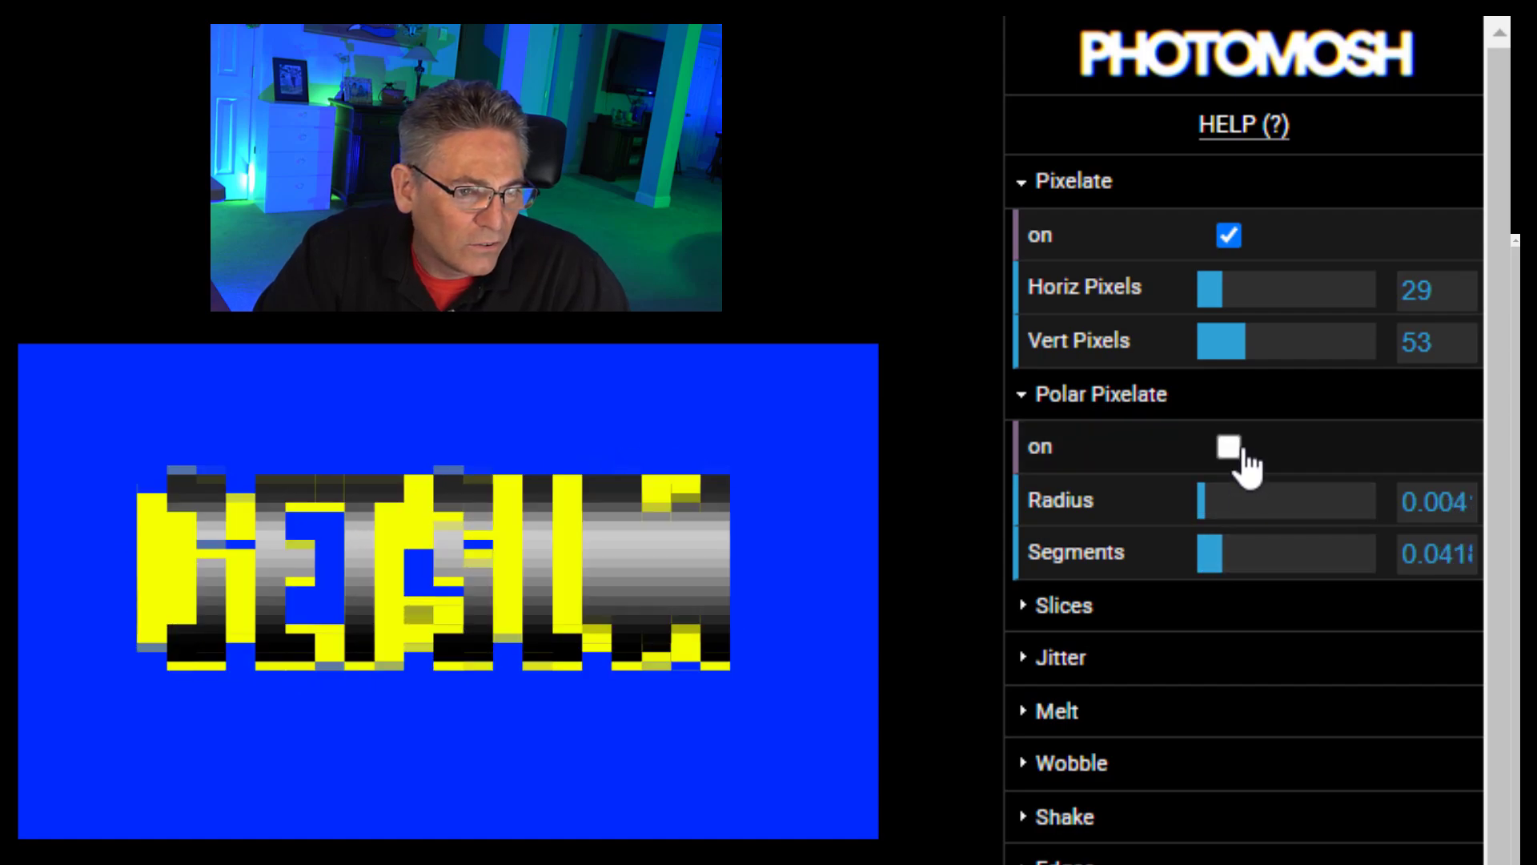
click(1229, 236)
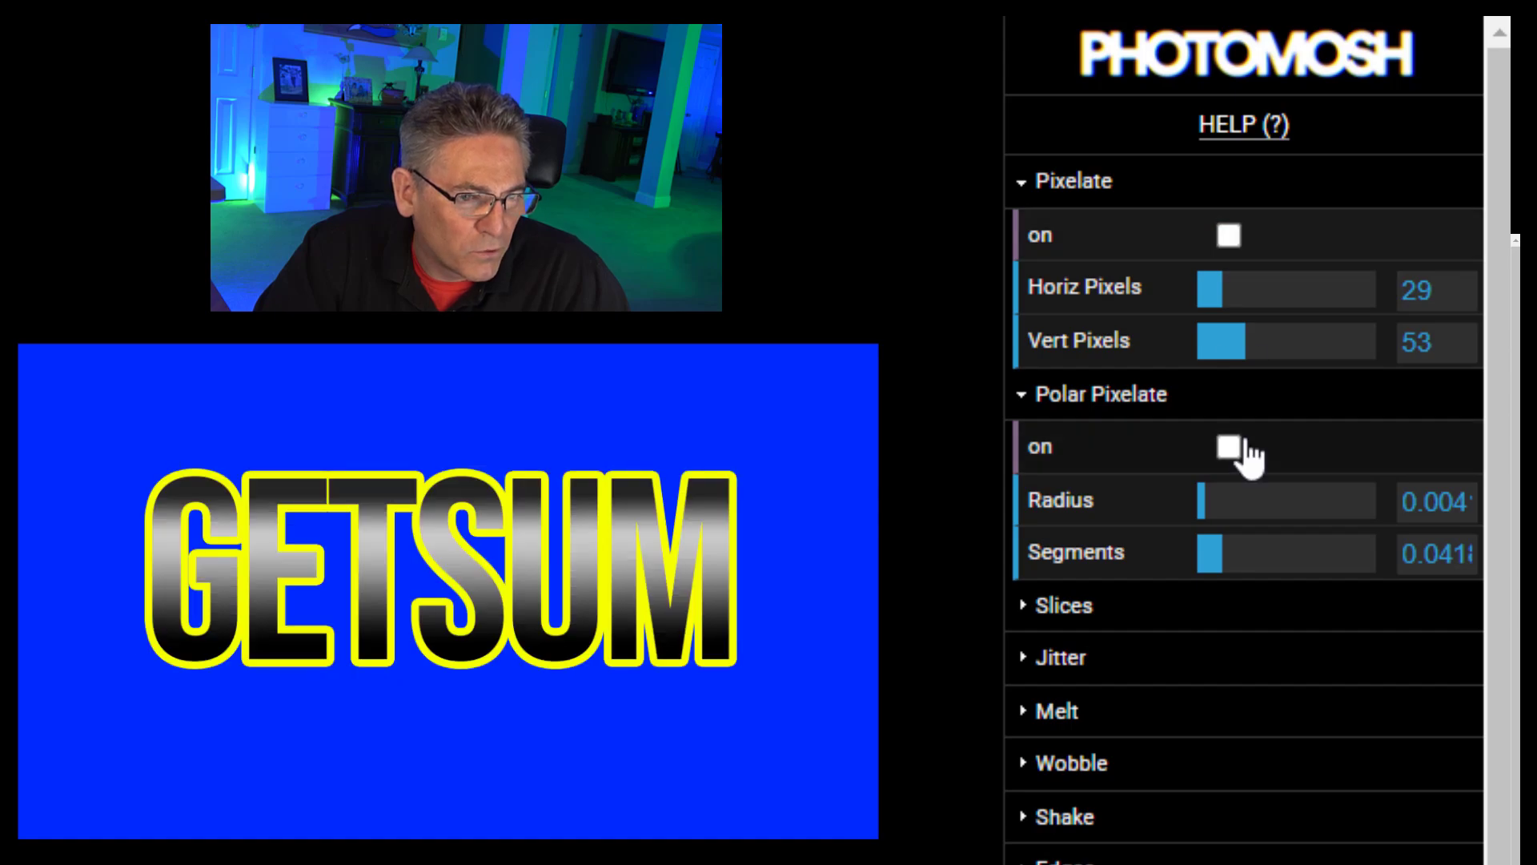
Switch on Melt with amount 0.02, scale 0.33 and speed 0.04.
scroll(1081, 800, down, 5)
click(971, 334)
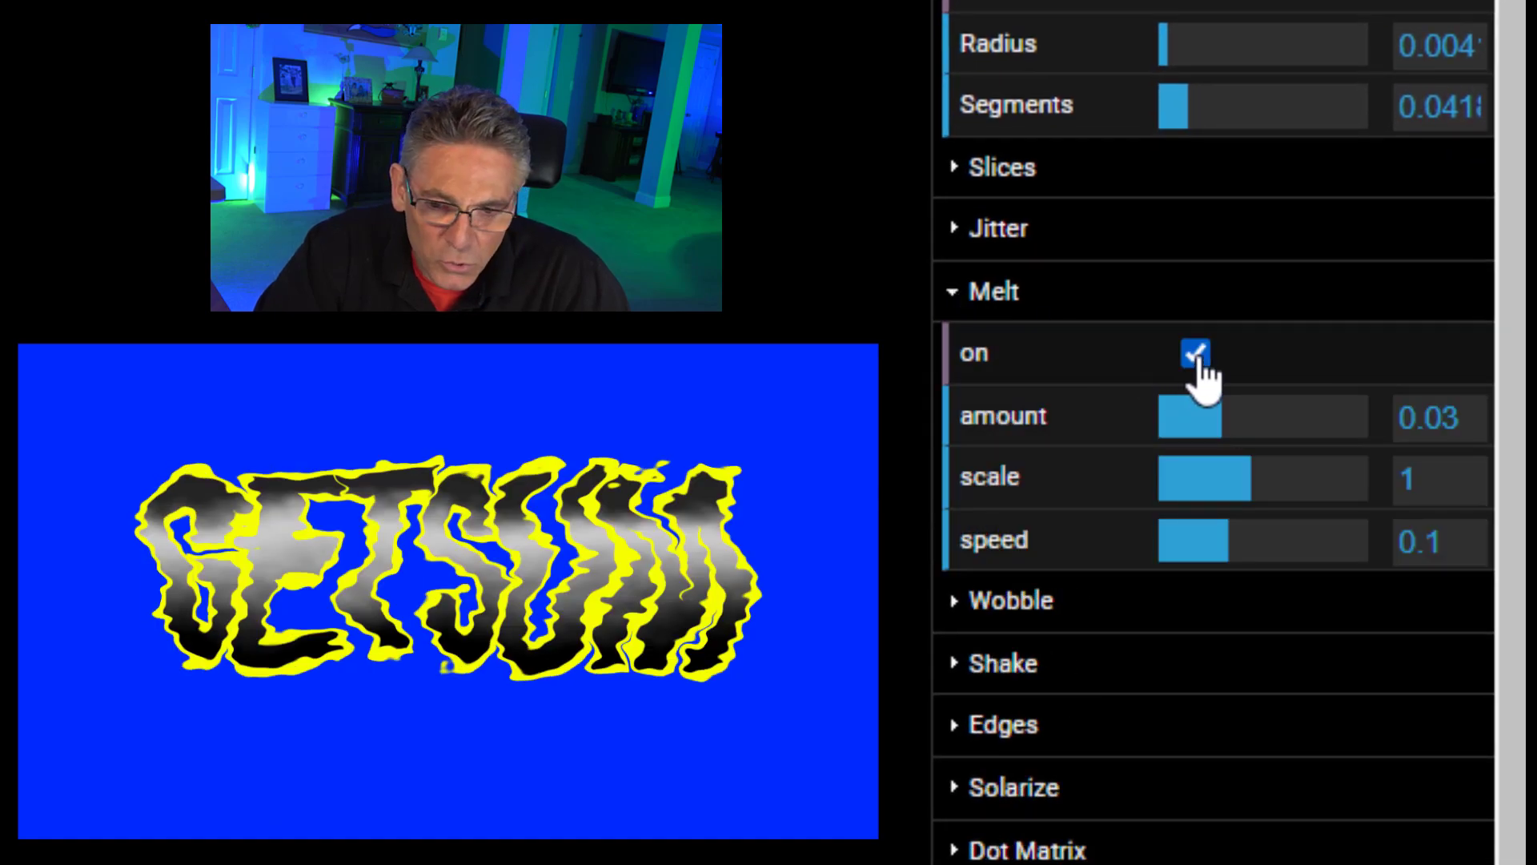
drag(1259, 477, 1172, 485)
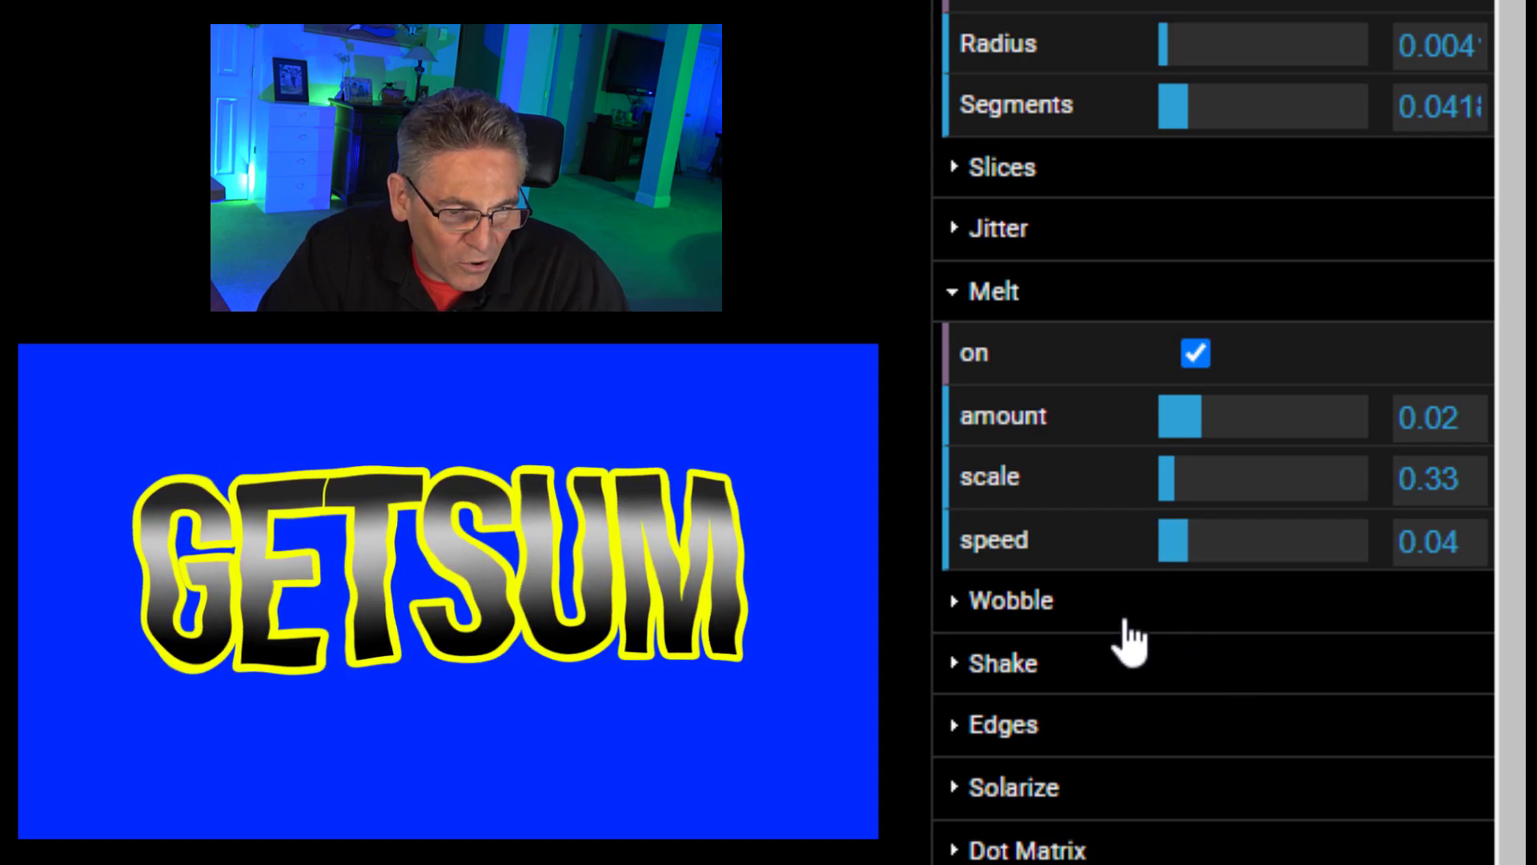
Switch on Shake with a reduced amount, plus Jitter and Slices, and turn Melt off.
click(959, 668)
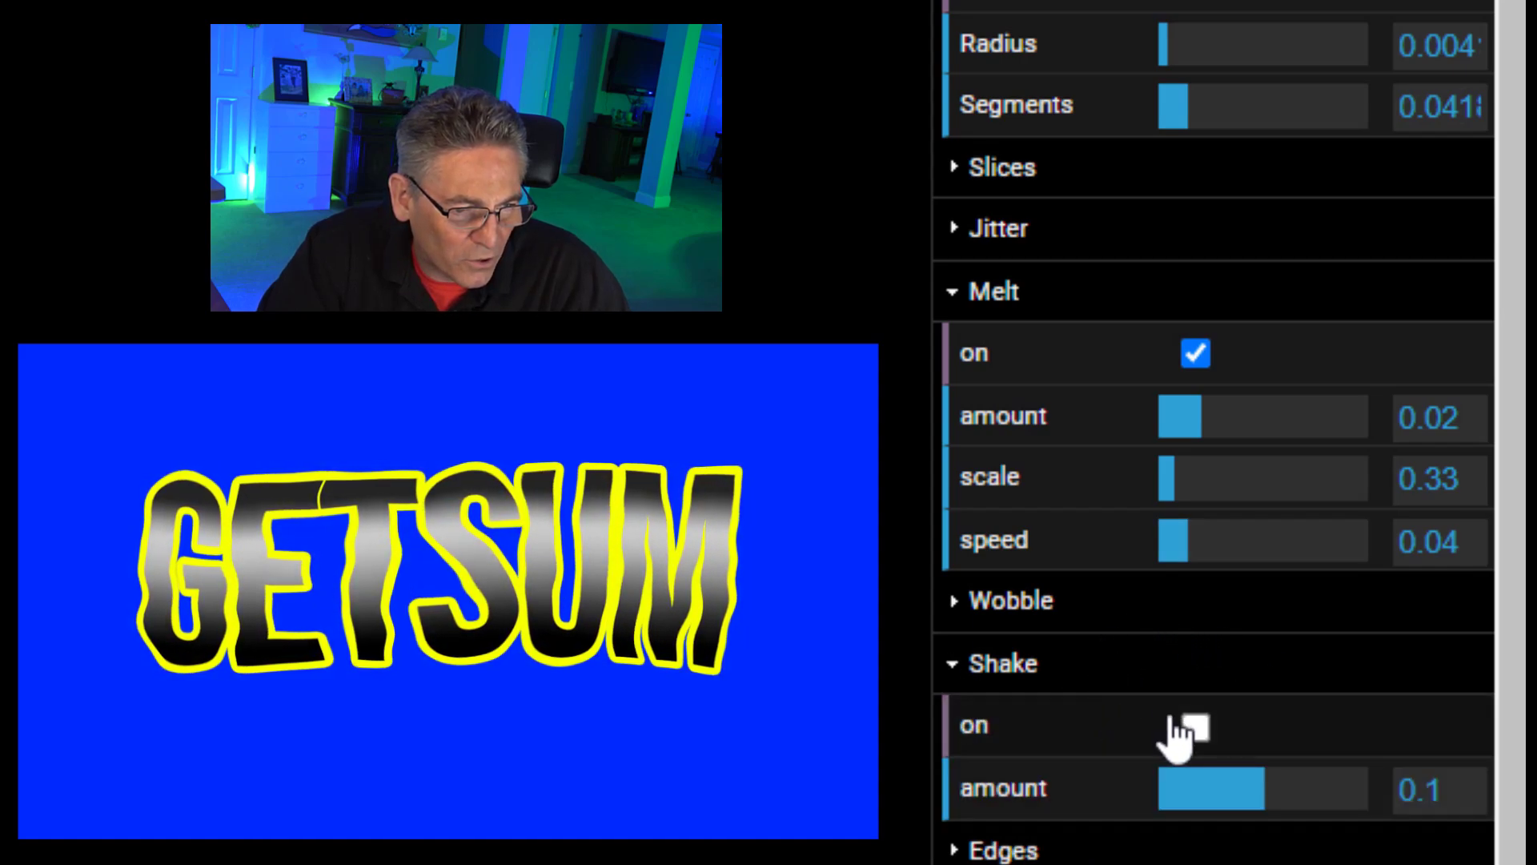
click(1194, 727)
mouse_move(1211, 782)
mouse_down()
mouse_move(1177, 799)
mouse_move(1191, 798)
mouse_up()
click(1195, 353)
click(955, 228)
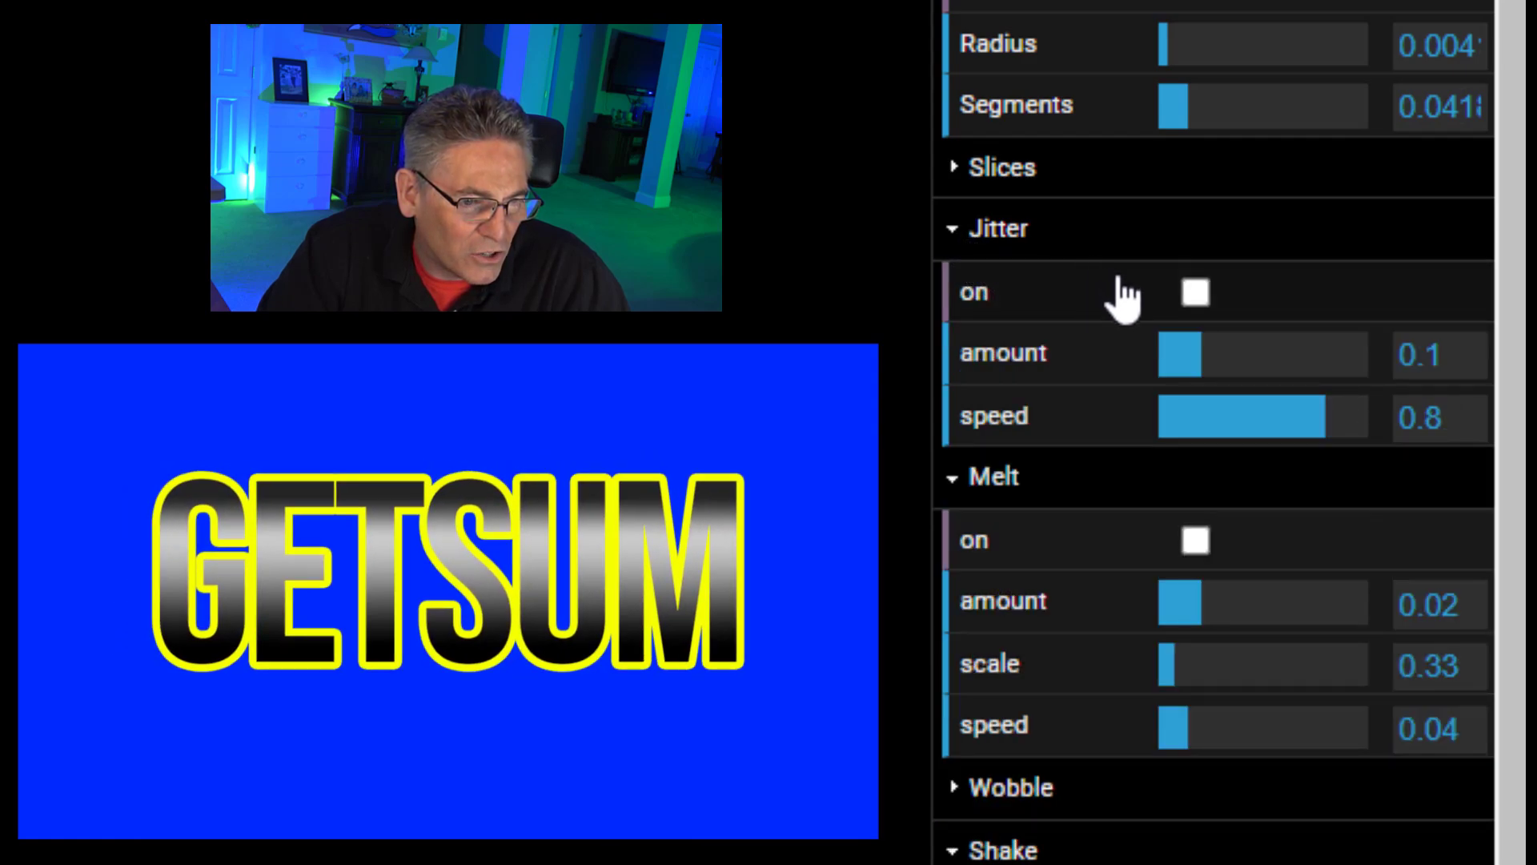
click(1196, 293)
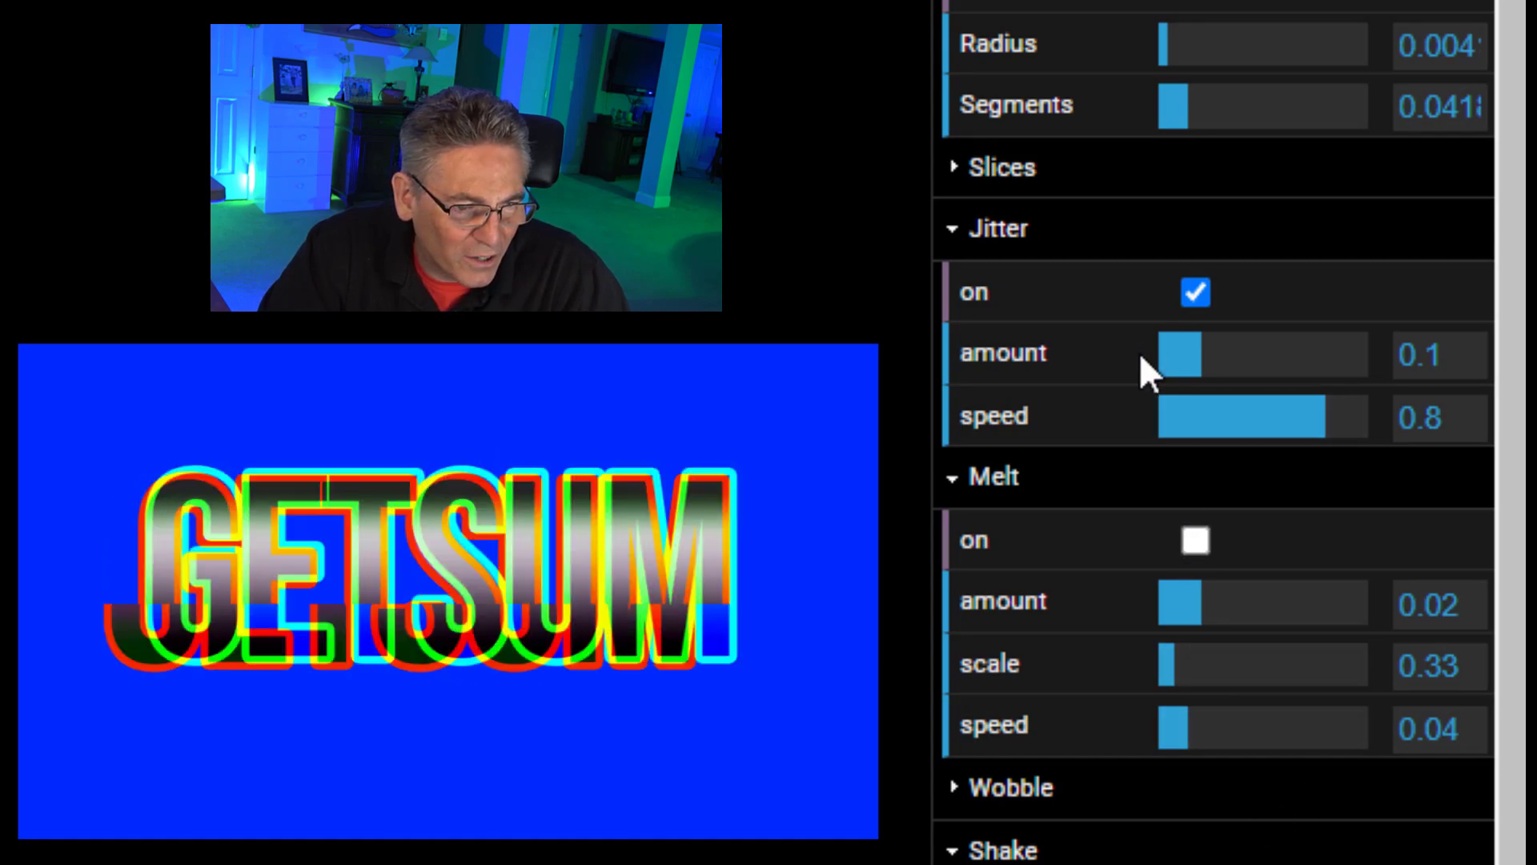
click(953, 167)
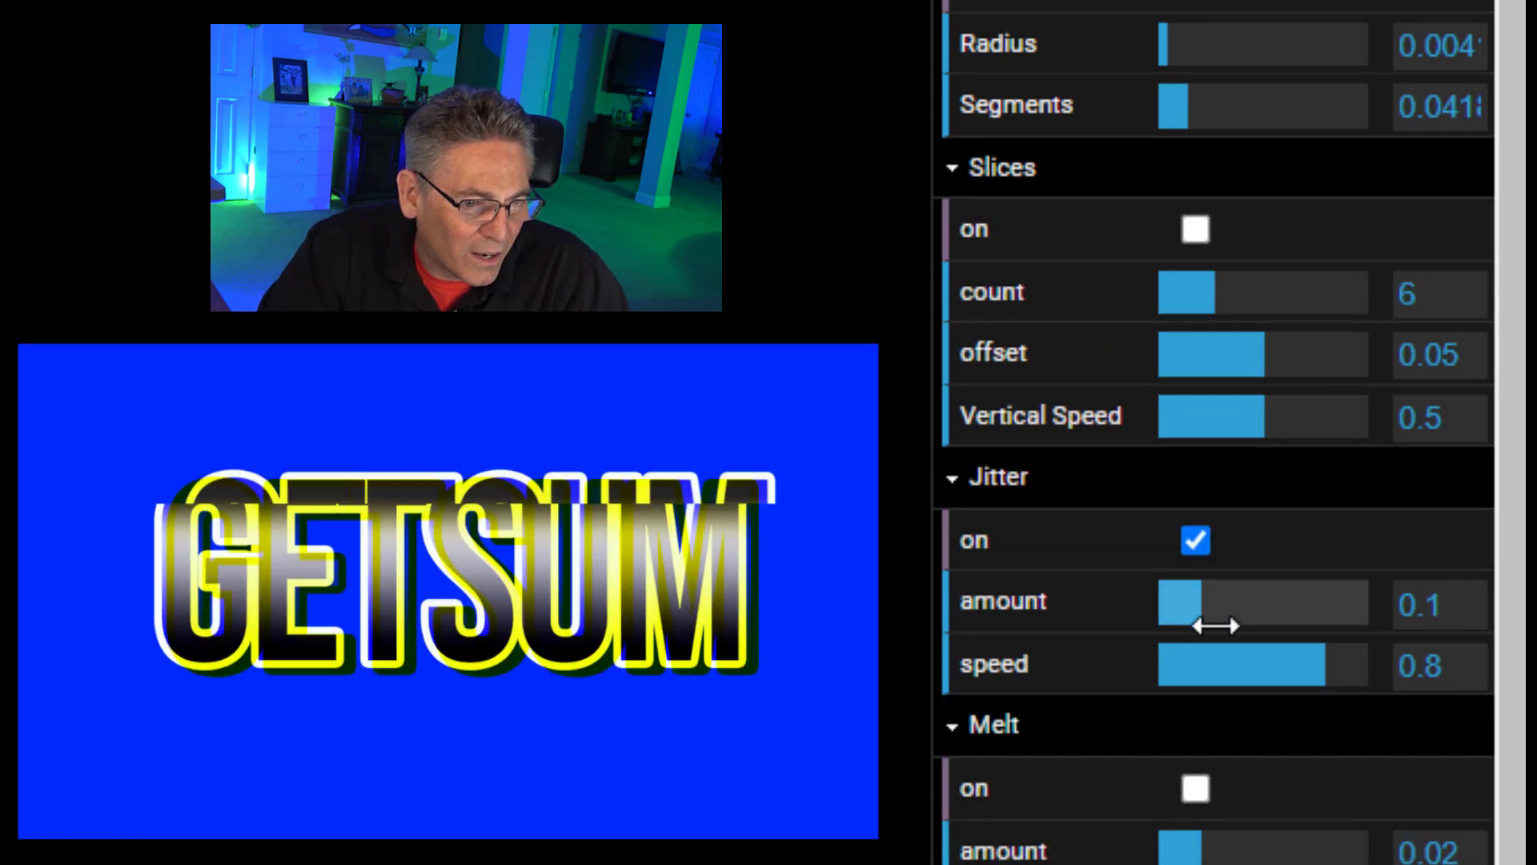
click(1195, 230)
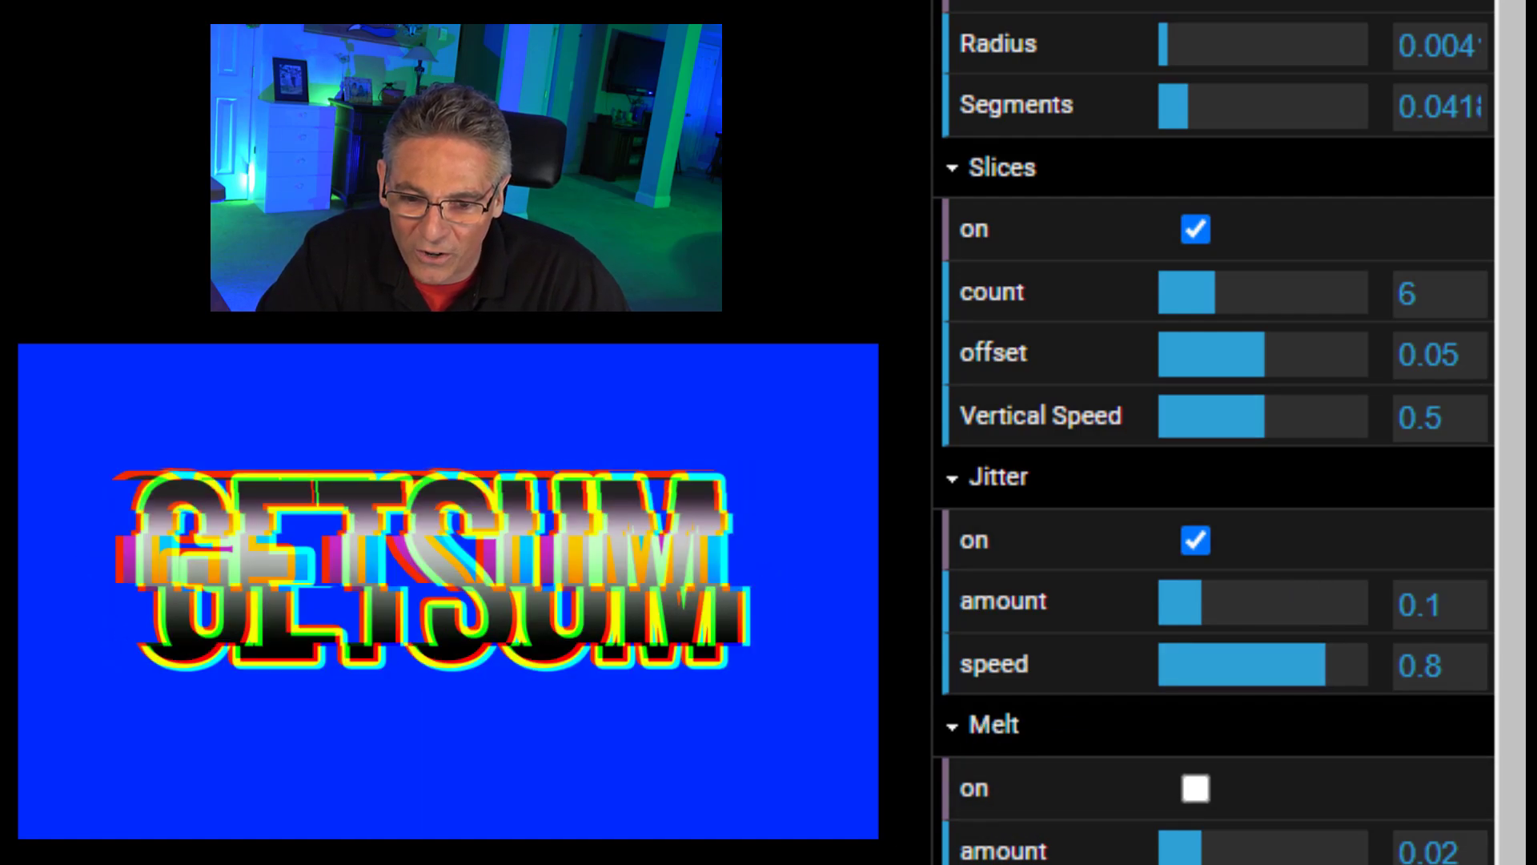
Turn Jitter, Slices and Shake back off.
click(1199, 548)
click(1195, 230)
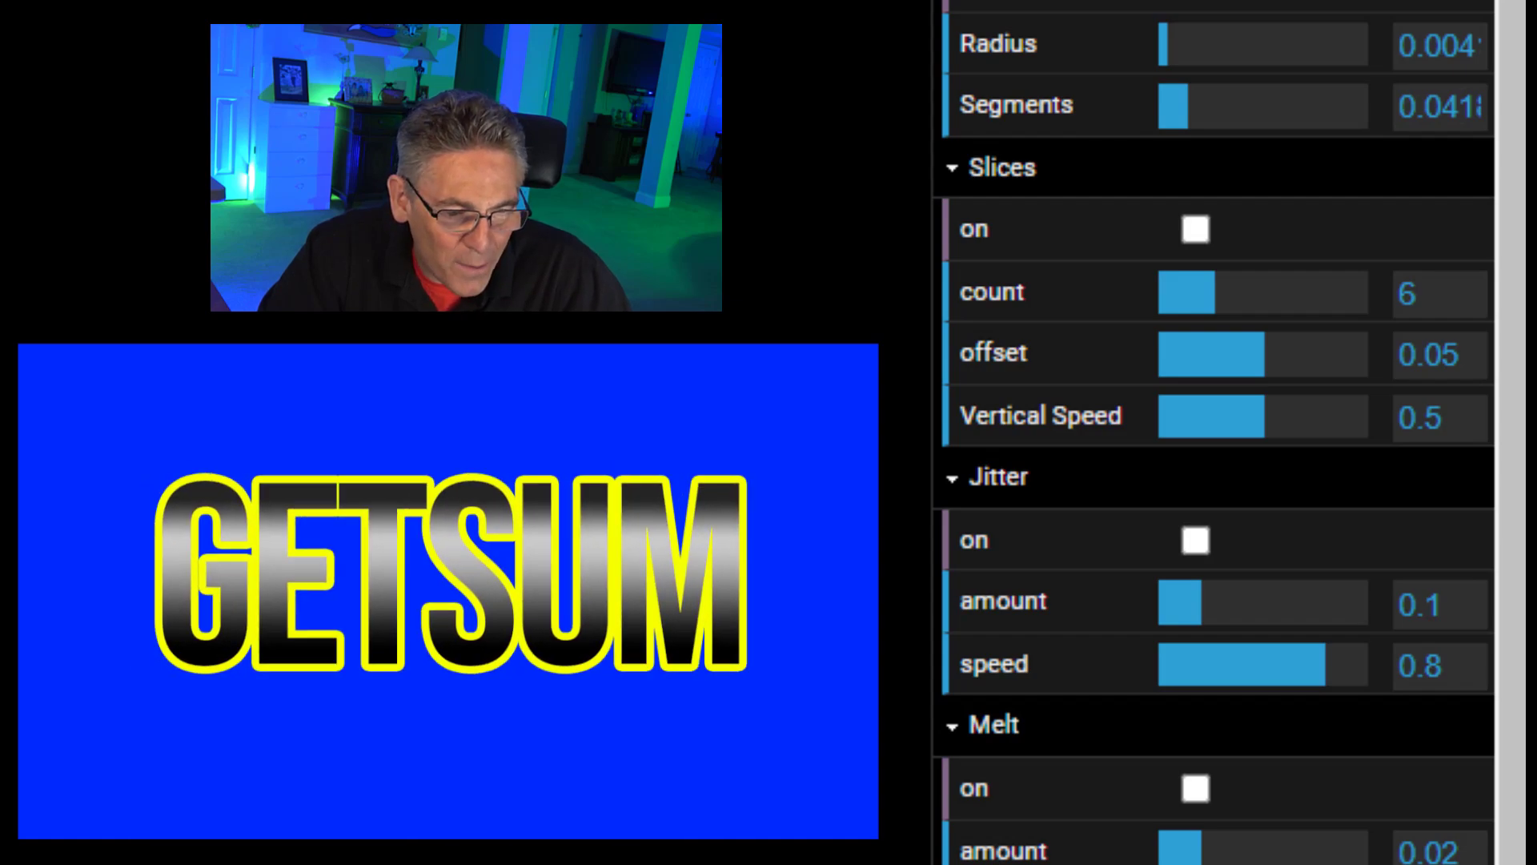
scroll(1177, 834, down, 5)
click(1195, 700)
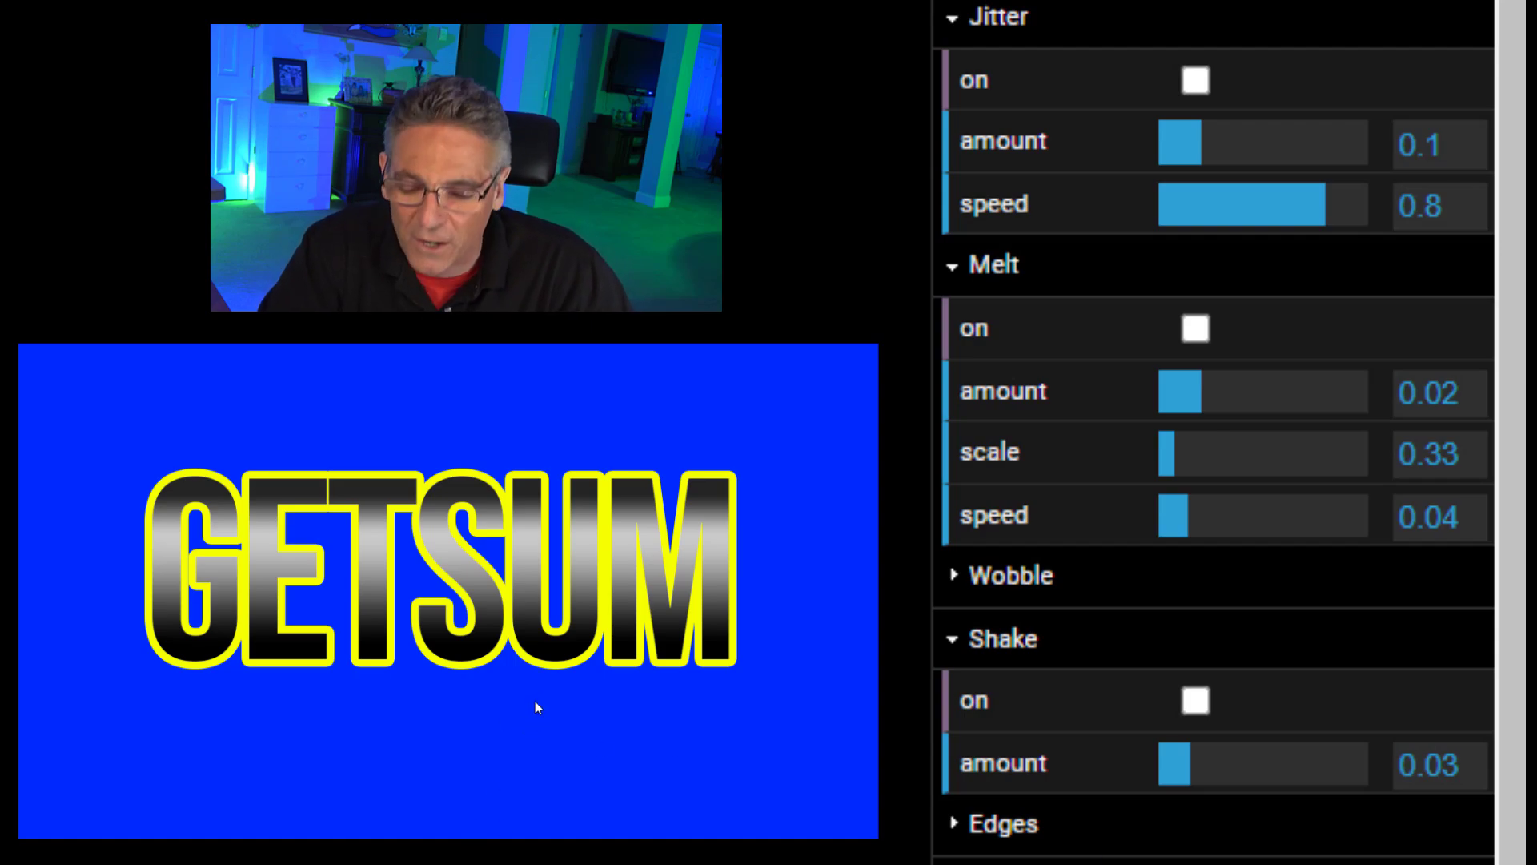
Hit Mosh repeatedly until GETSUM appears mirrored with glowing outlines on dark blue.
scroll(400, 761, down, 3)
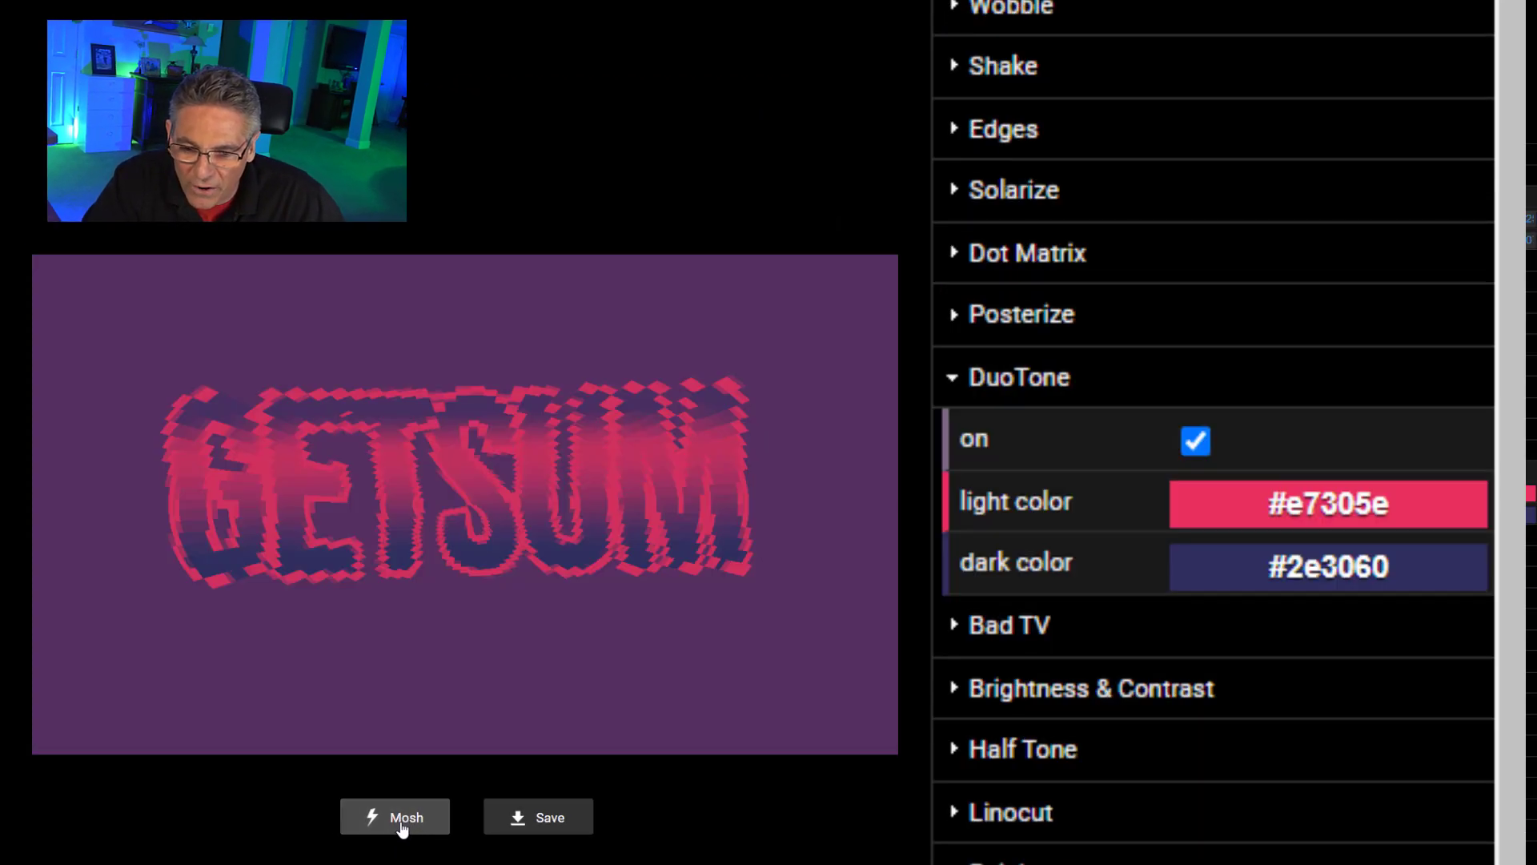
click(403, 824)
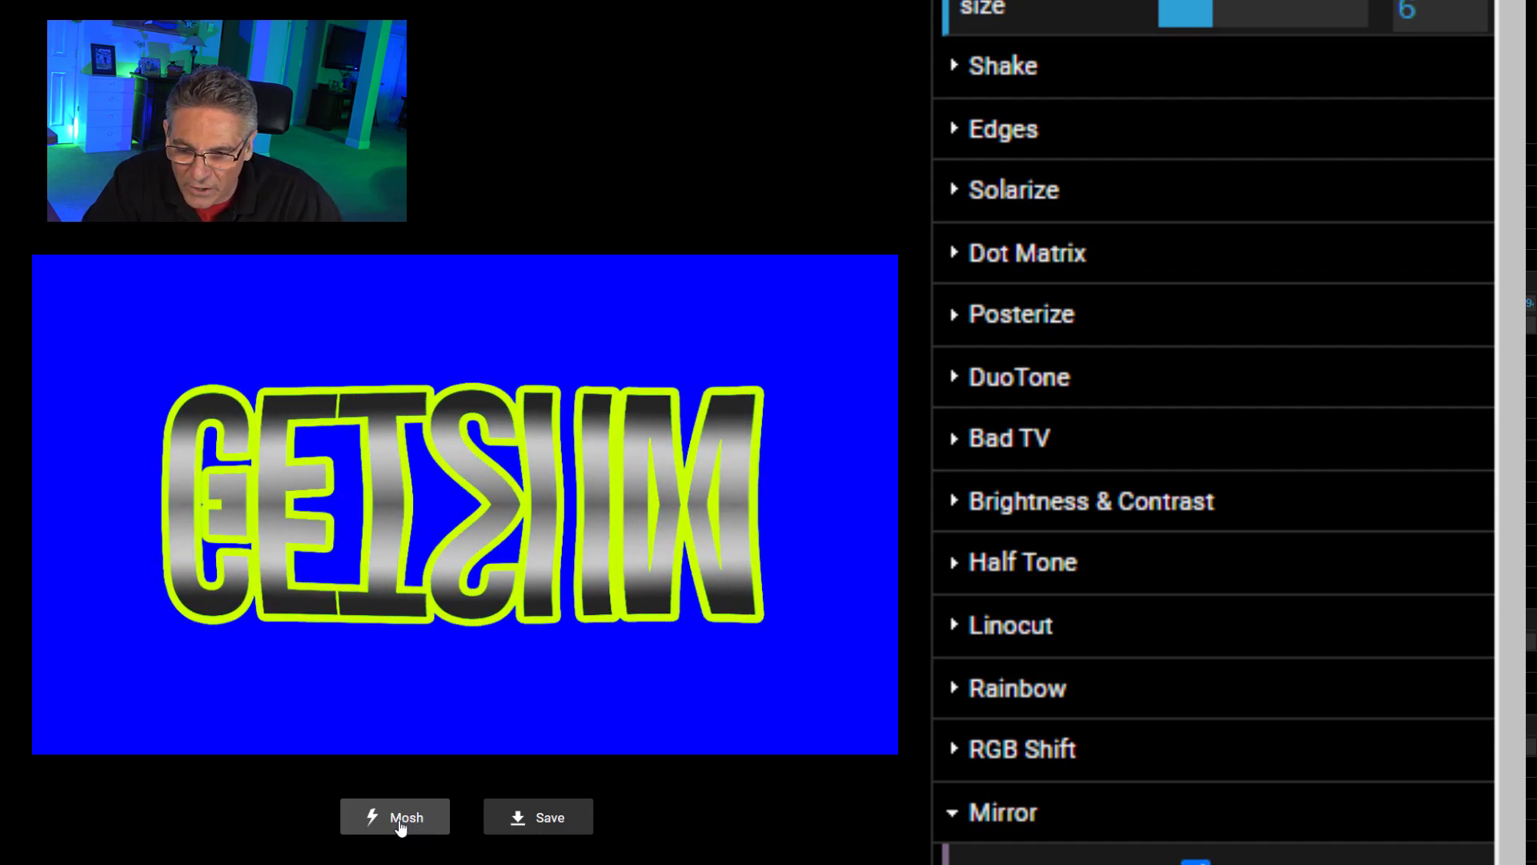
click(397, 826)
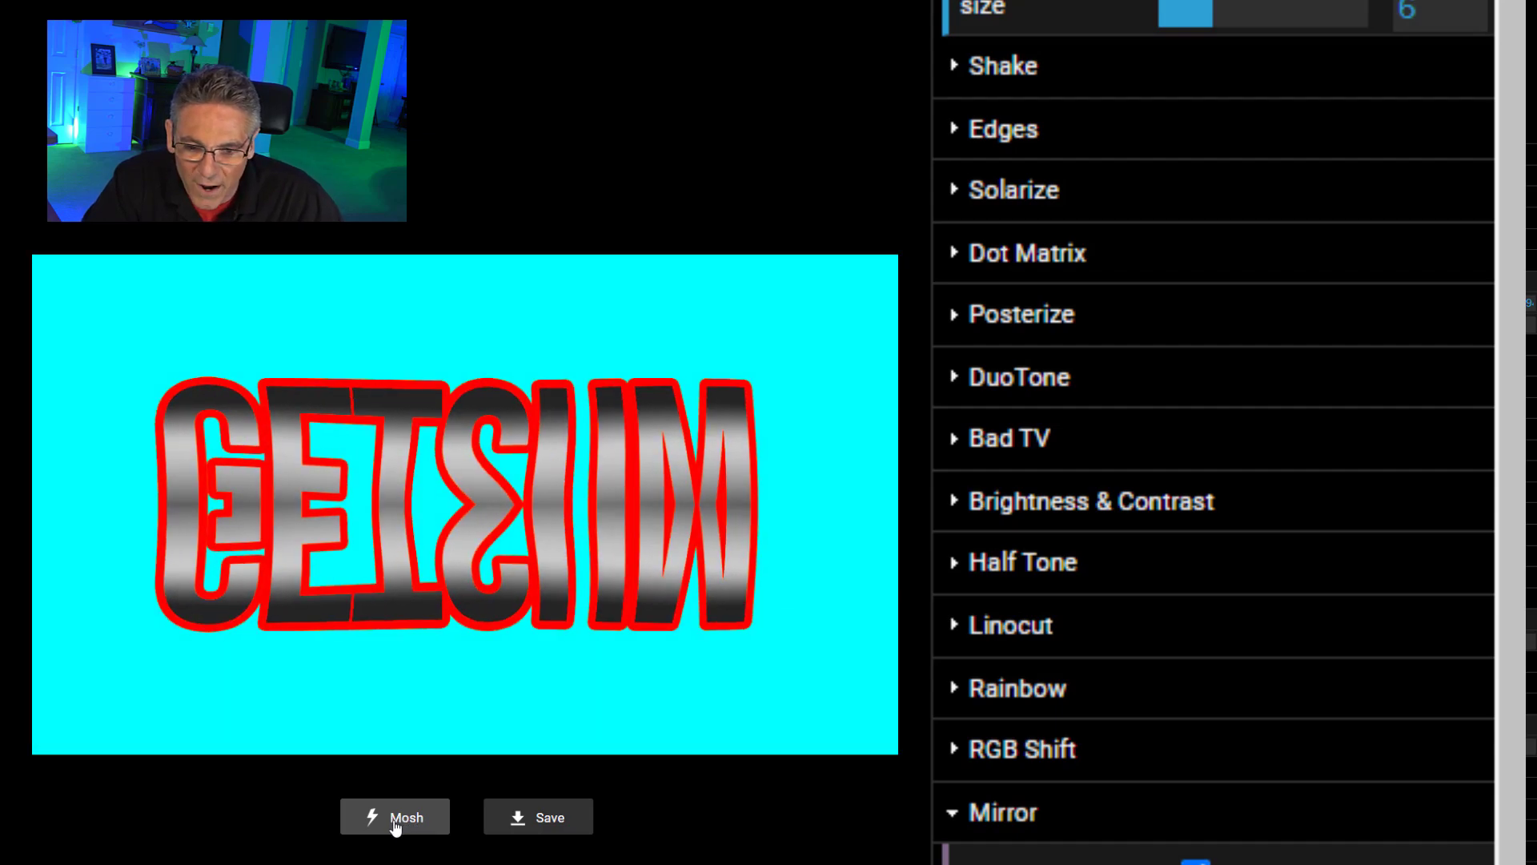
click(399, 825)
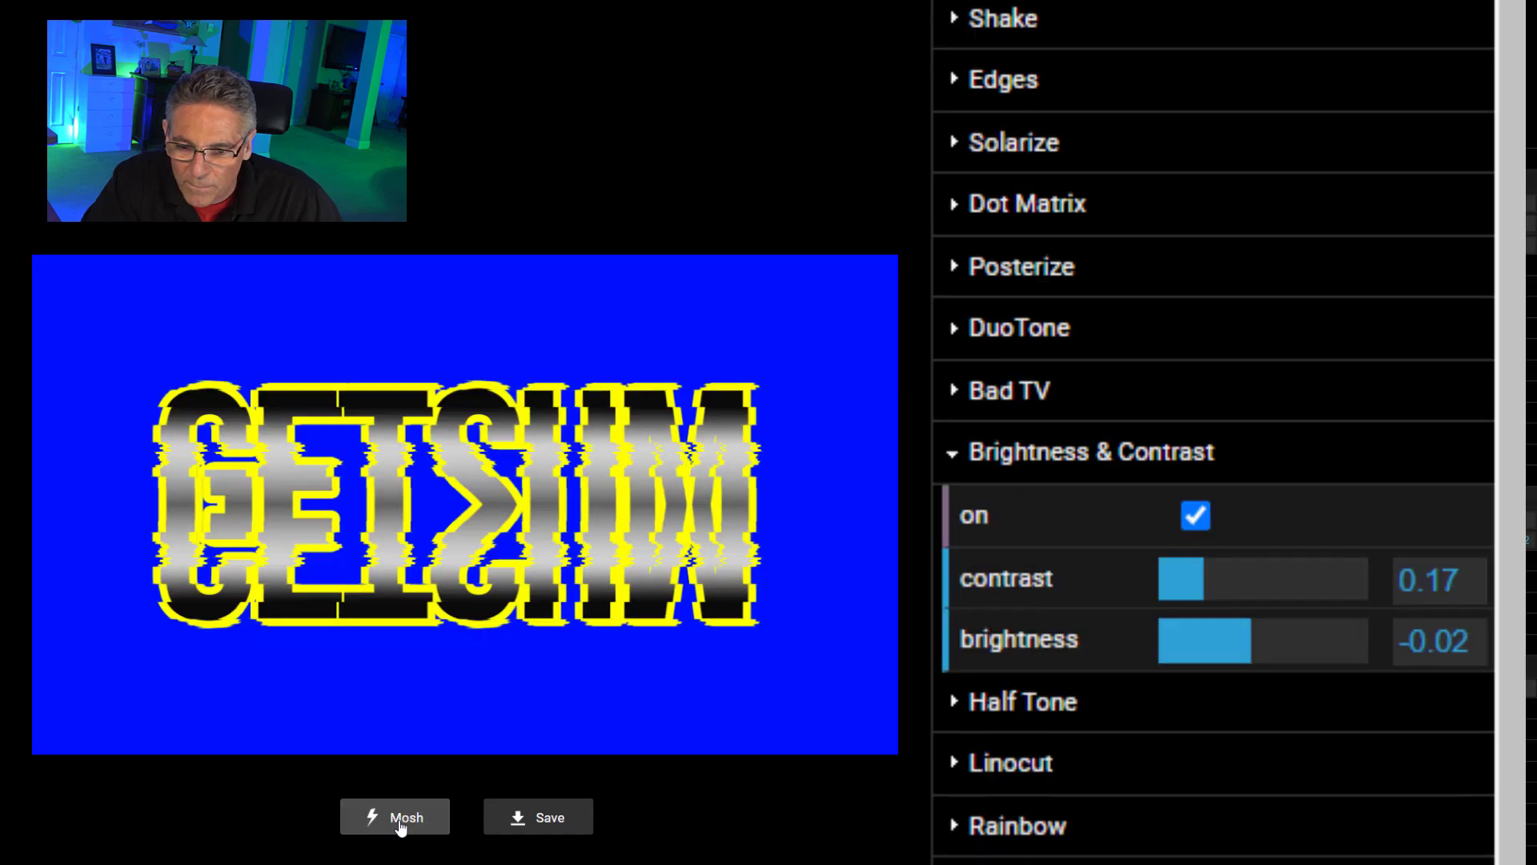
click(403, 824)
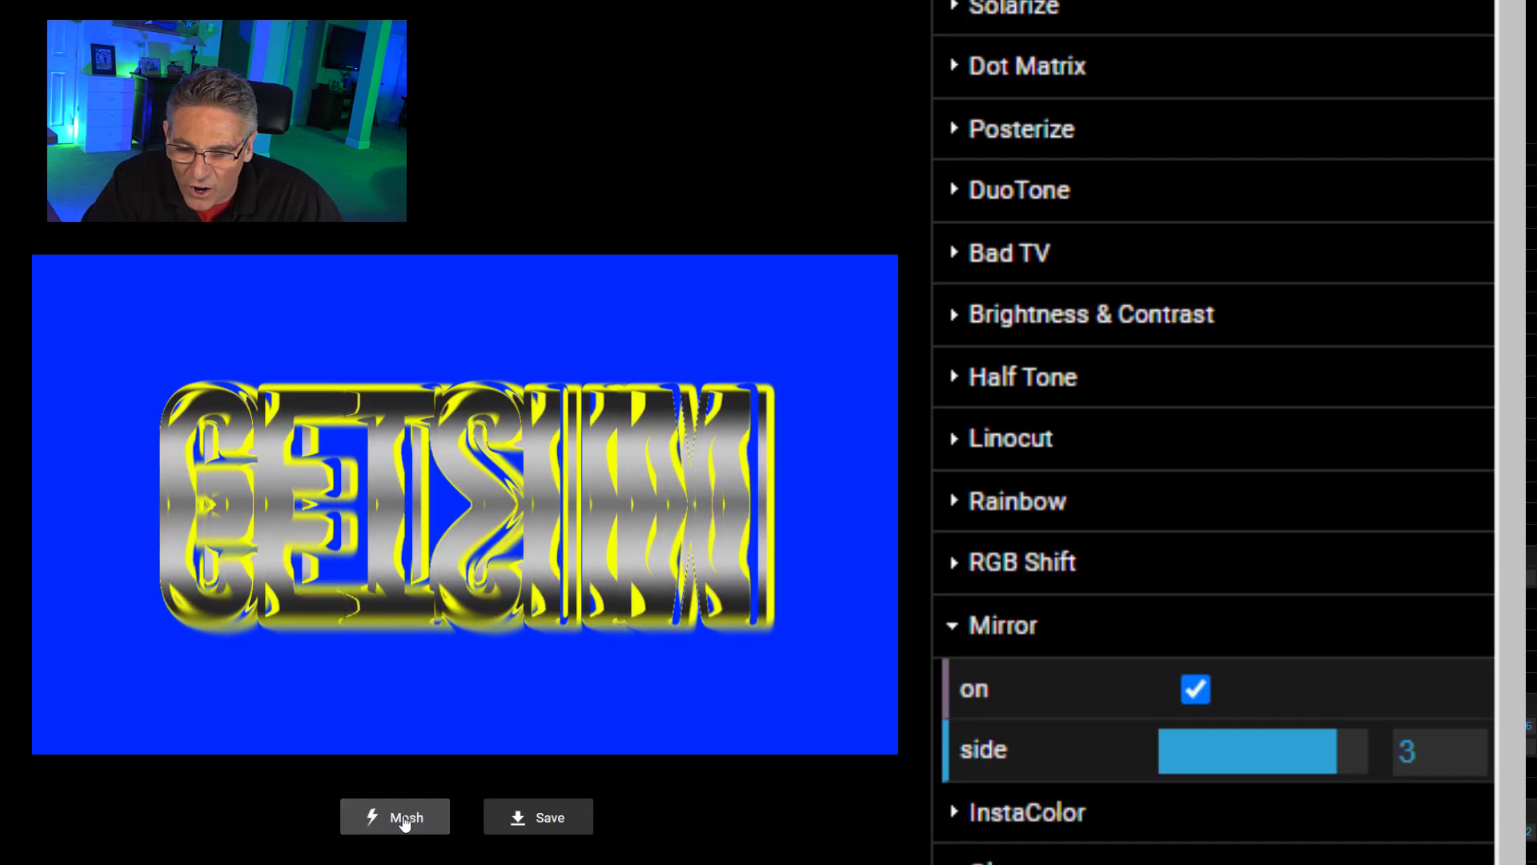
click(408, 824)
click(415, 824)
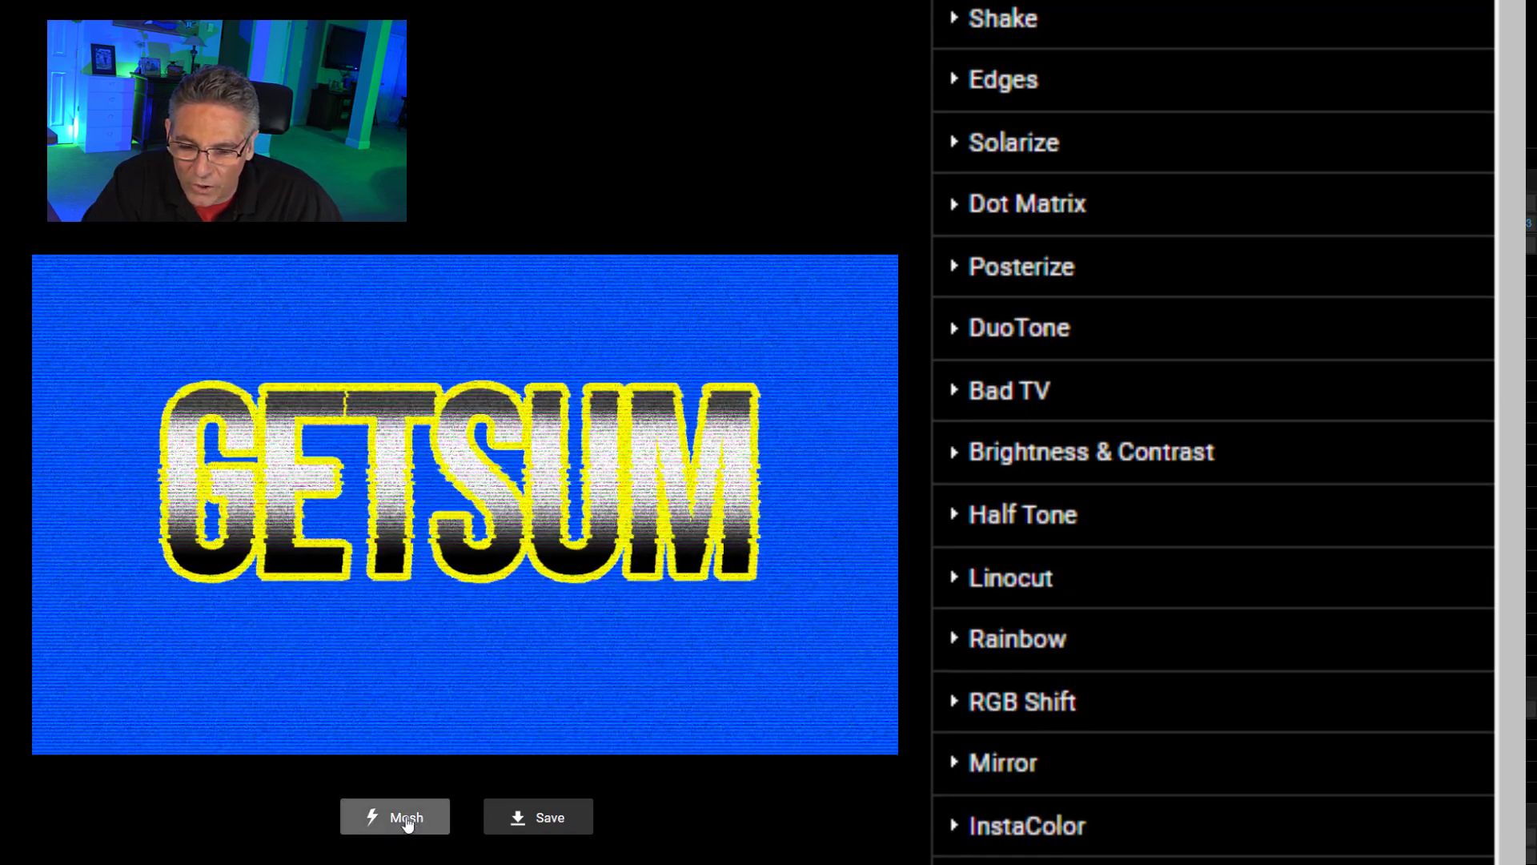
click(416, 825)
click(418, 826)
click(418, 826)
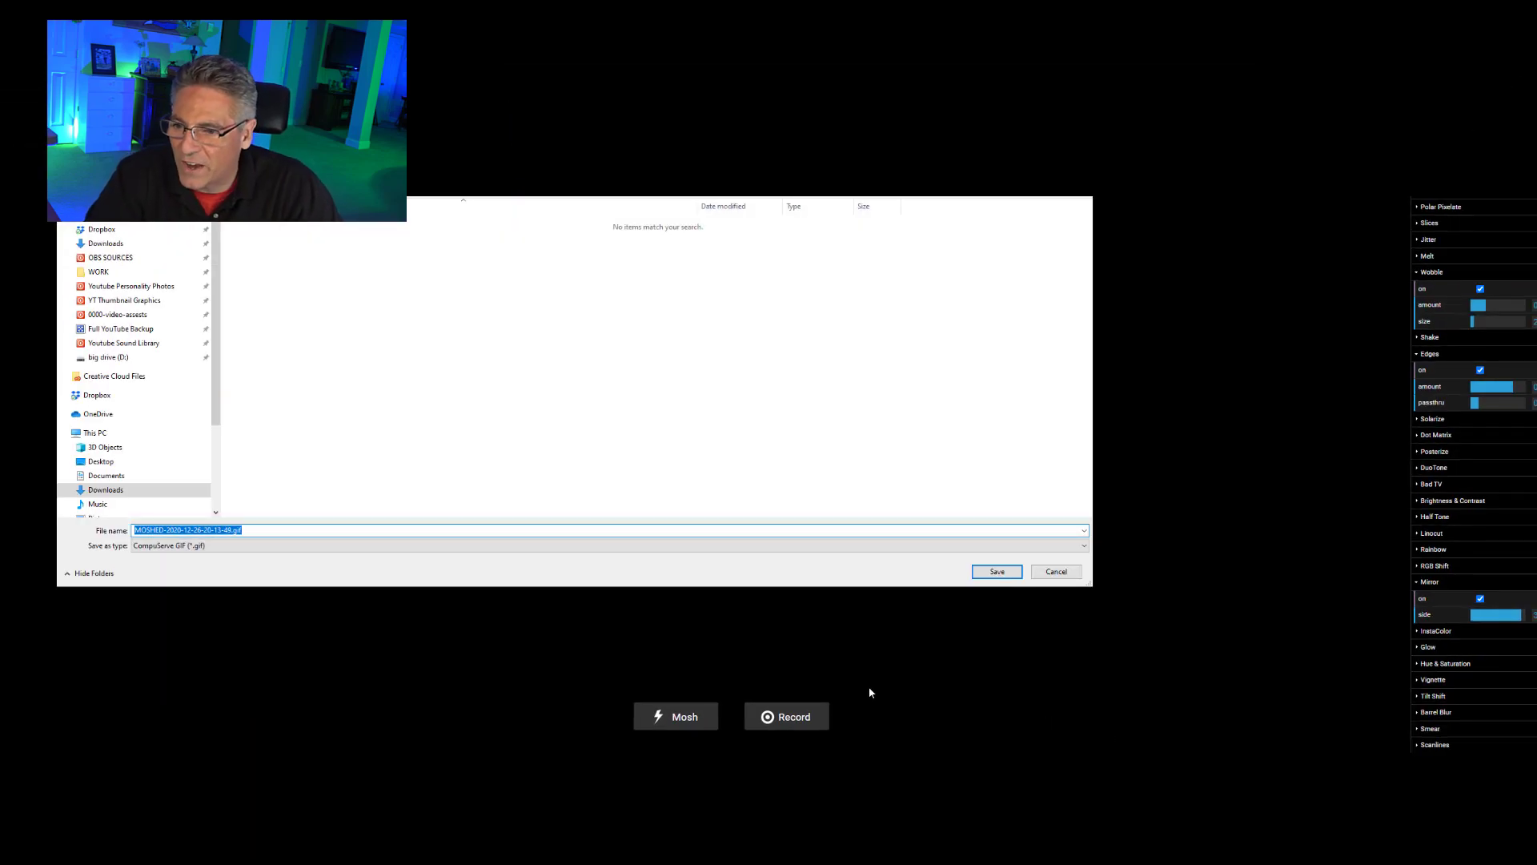
click(1056, 573)
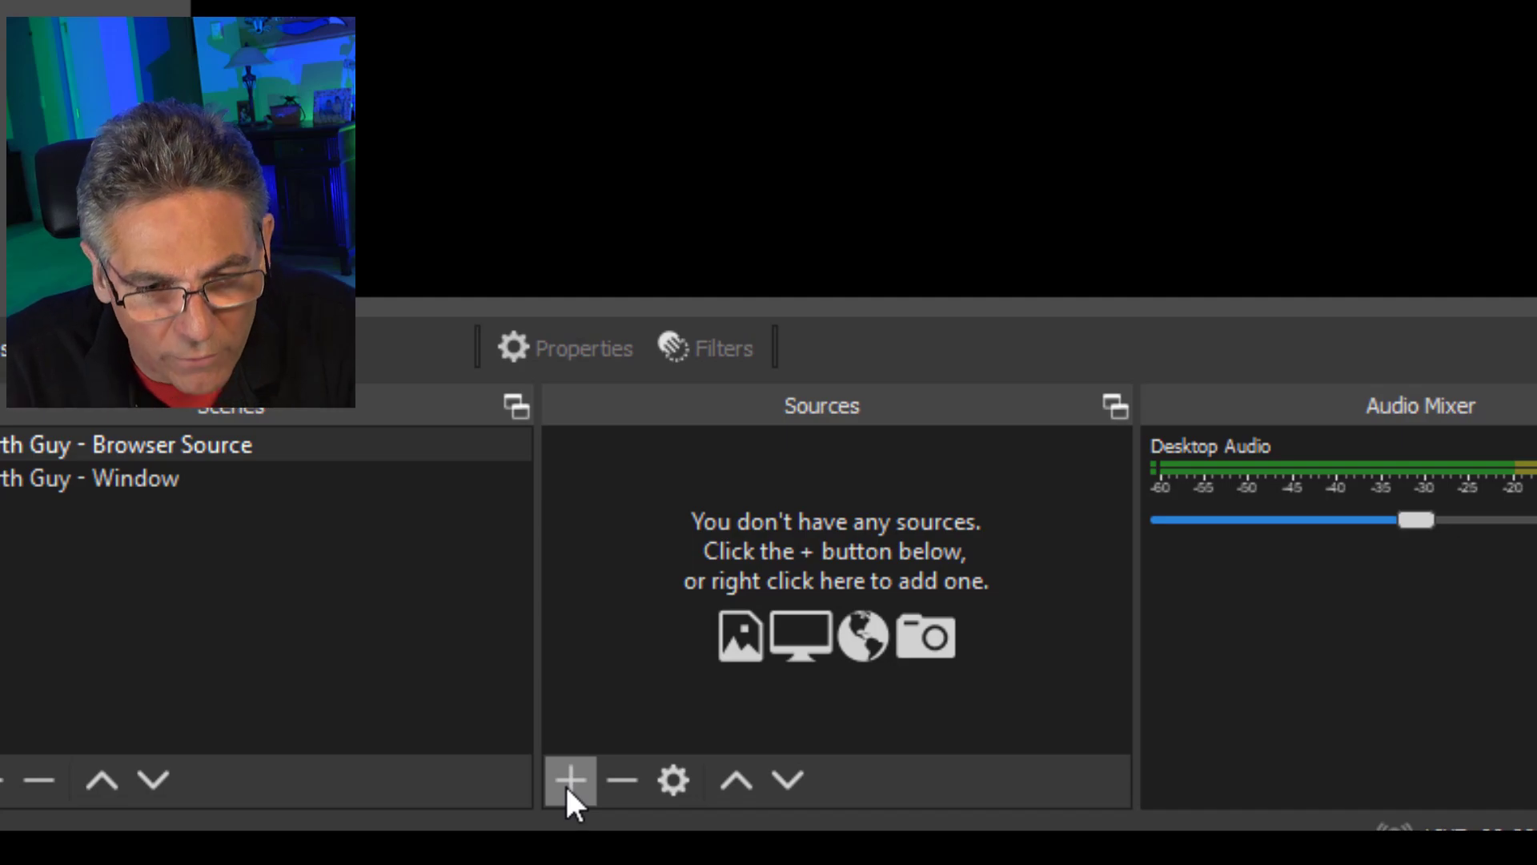
Add a new Browser source to the scene with its default name.
click(570, 780)
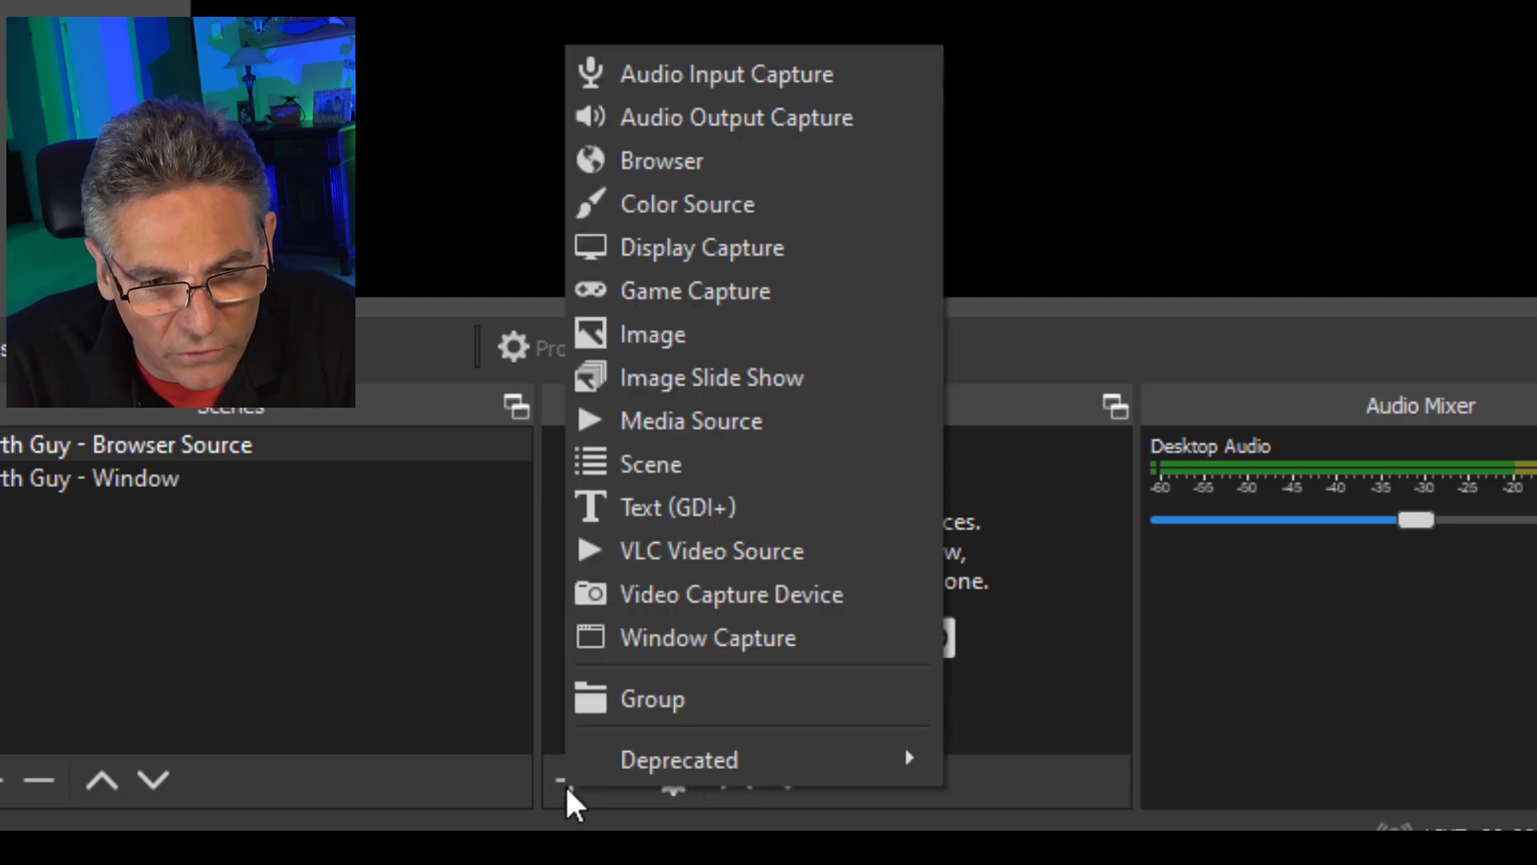
click(699, 157)
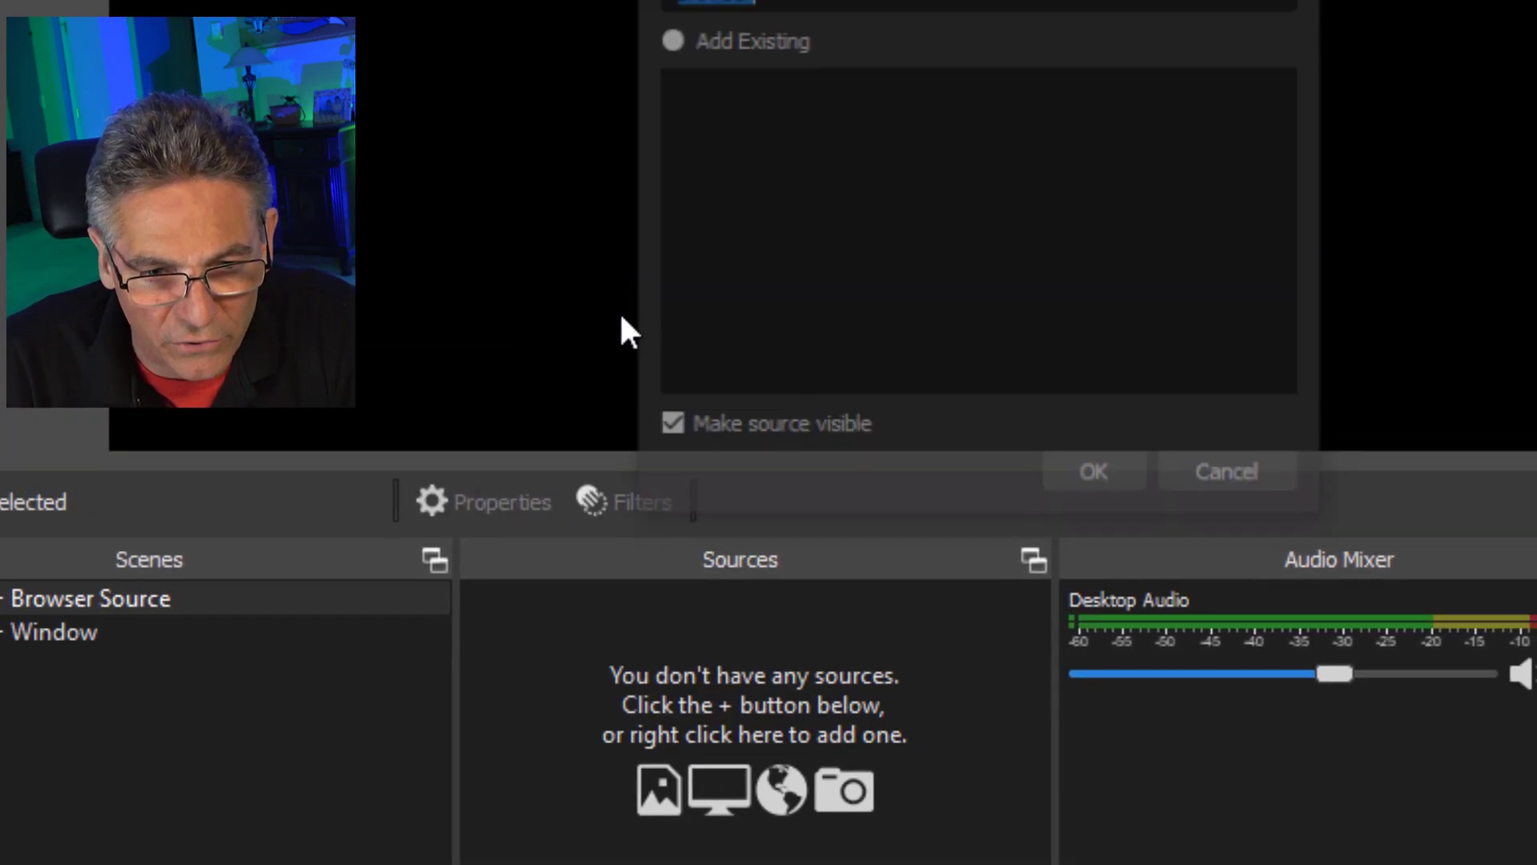
click(949, 735)
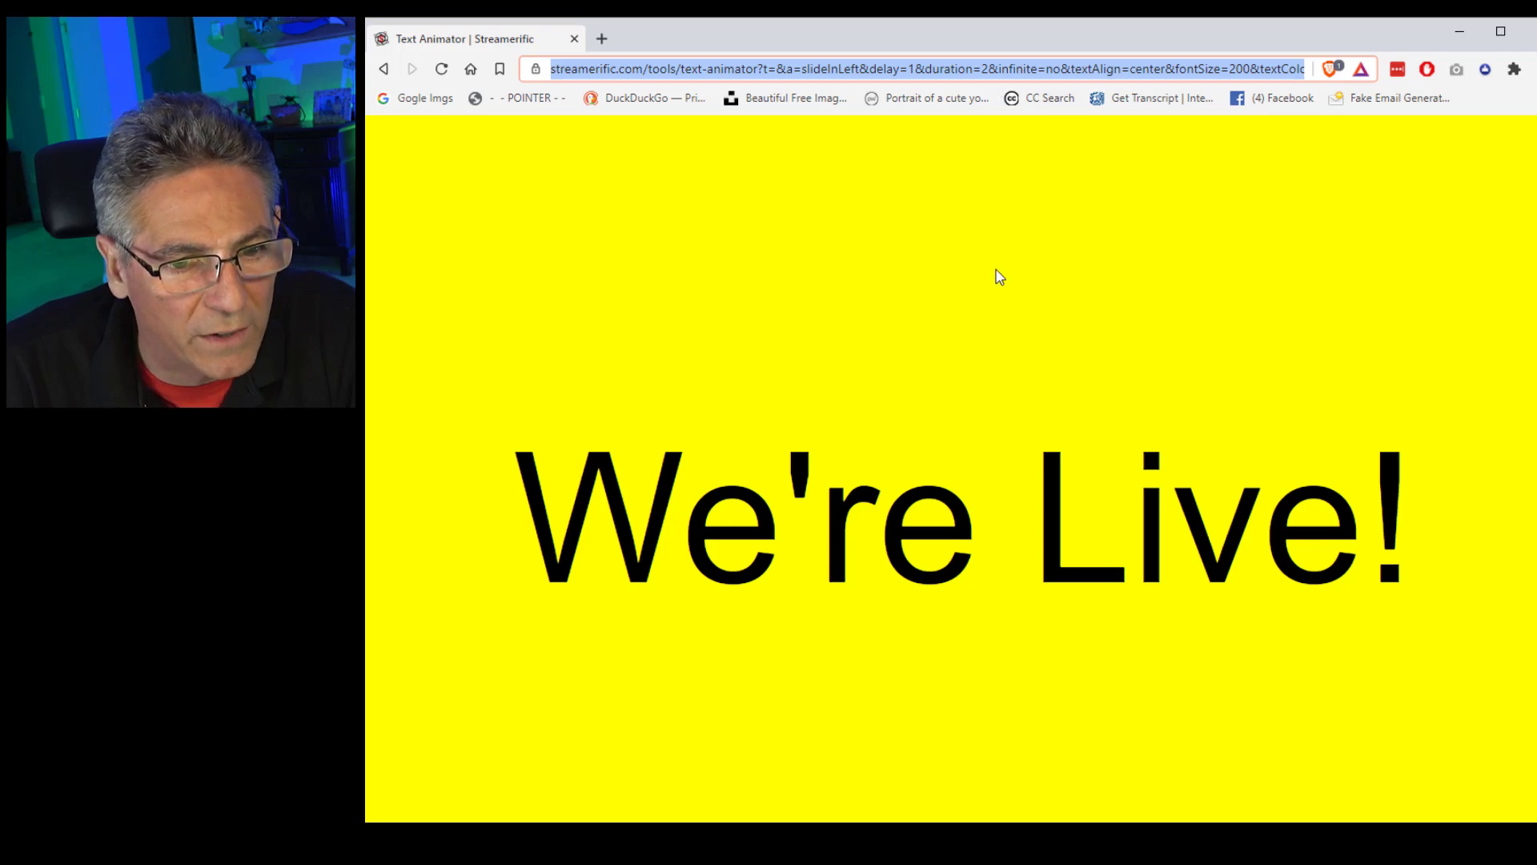
Reload the Text Animator page in Chrome and copy its address.
click(443, 70)
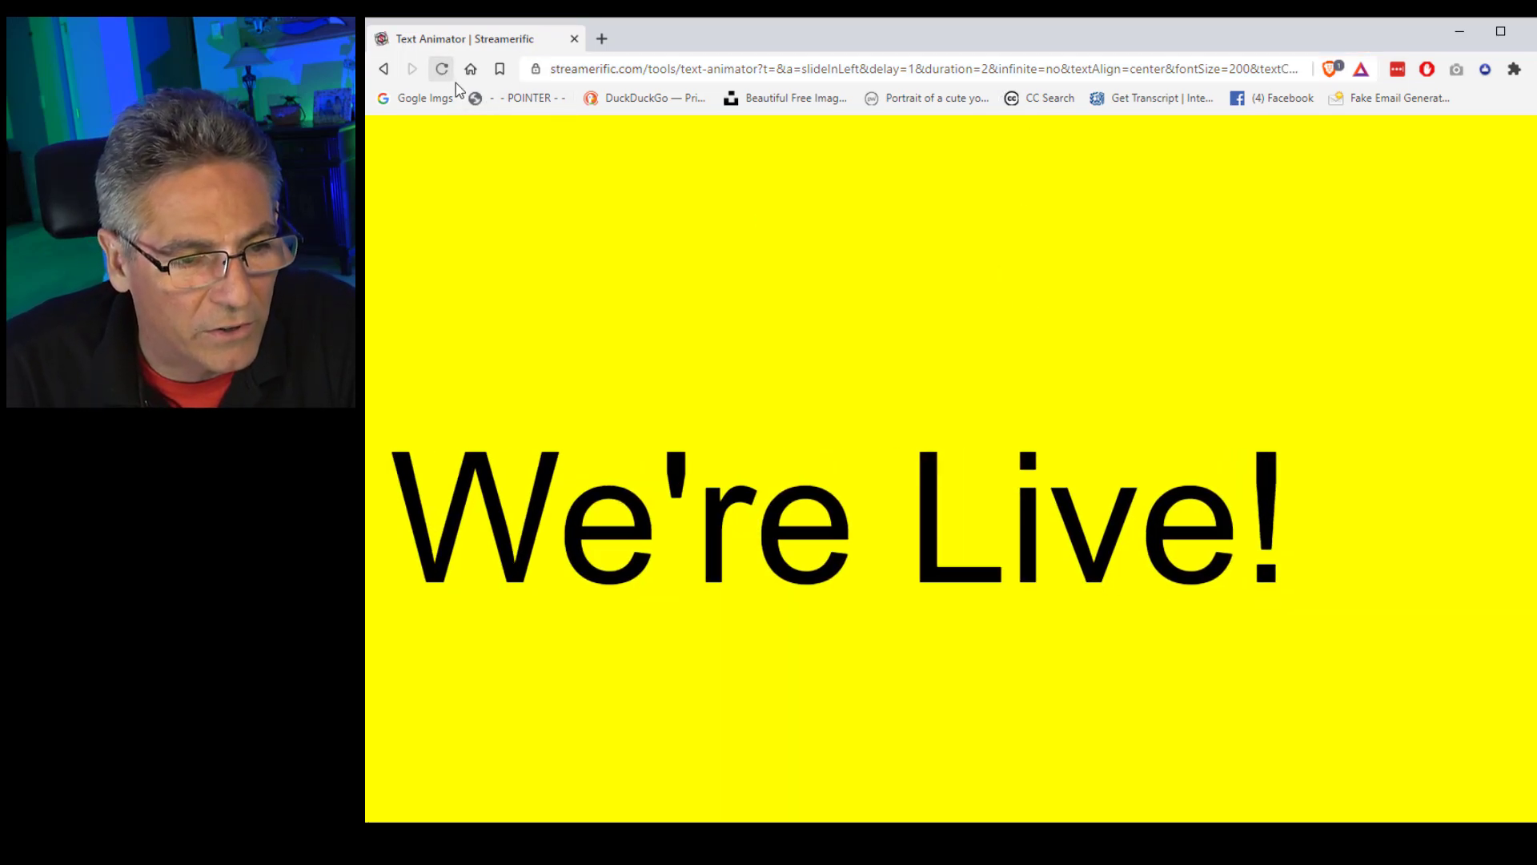
click(597, 70)
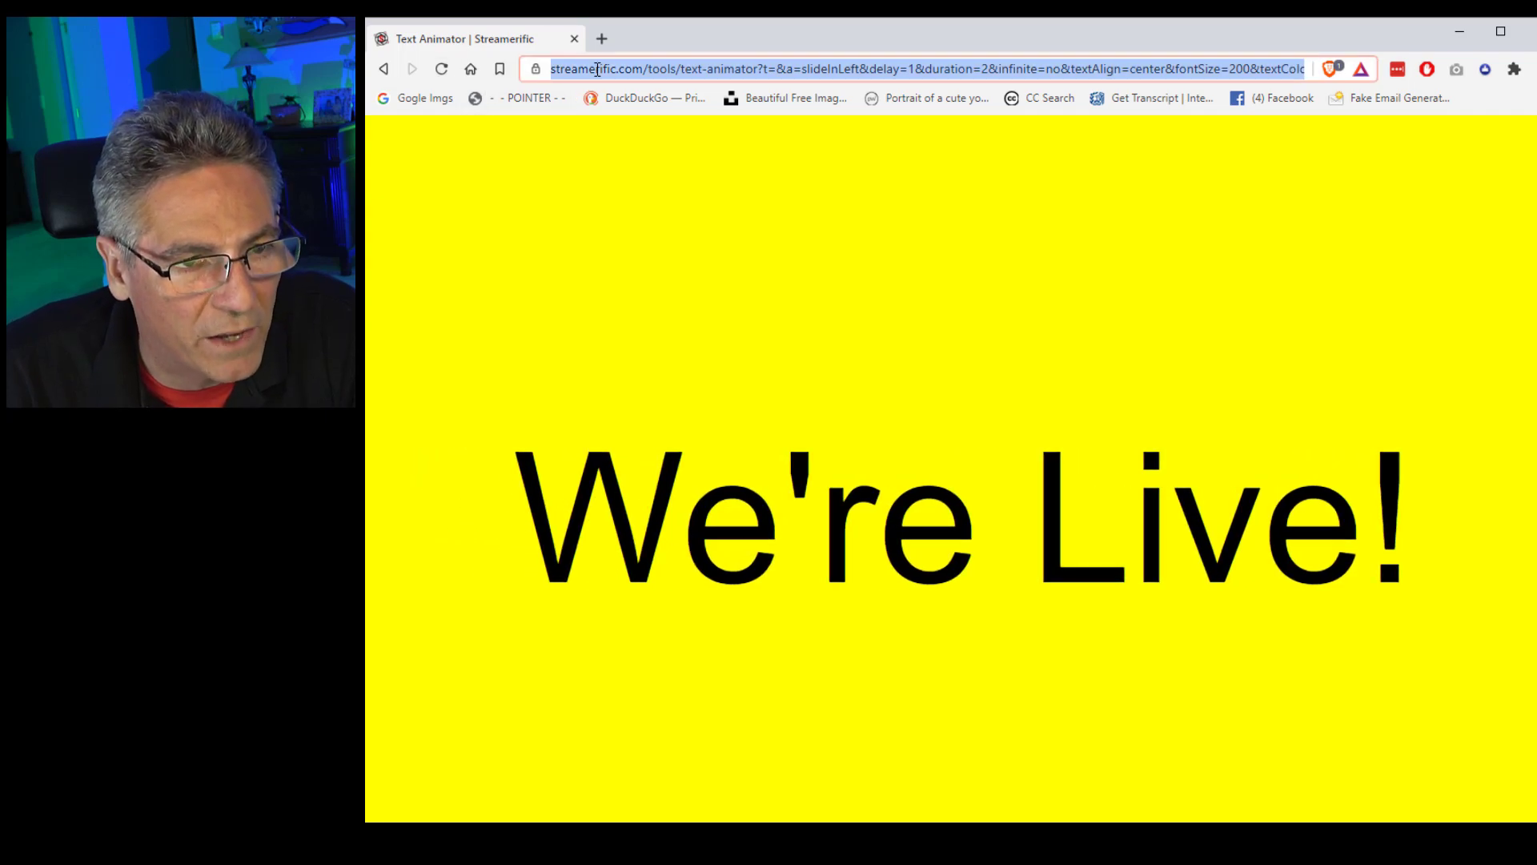
key(ctrl+c)
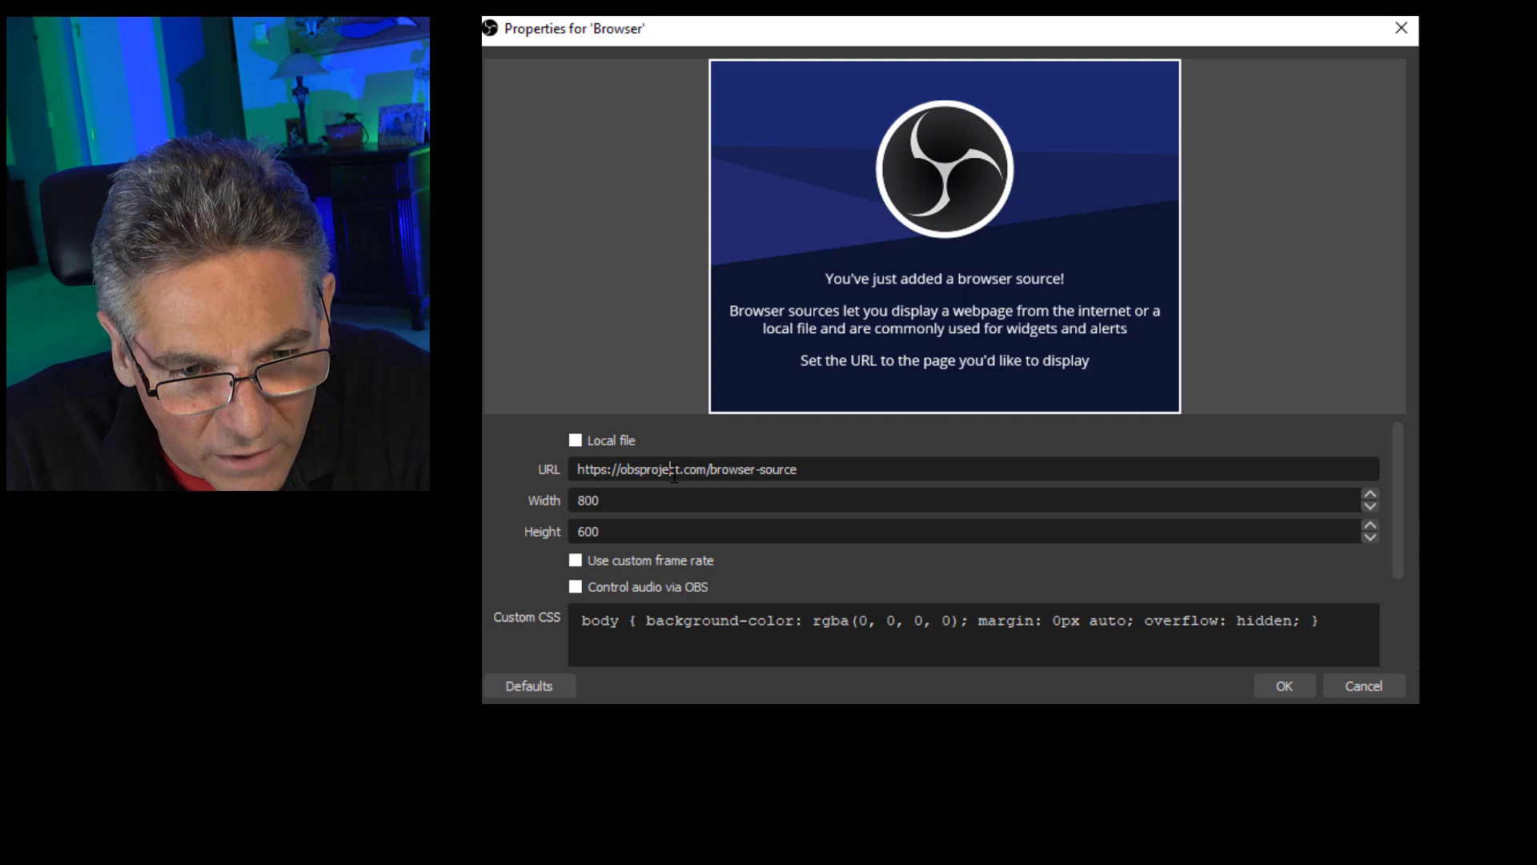
Paste the Text Animator address as the URL and set the height to 1080.
triple_click(673, 472)
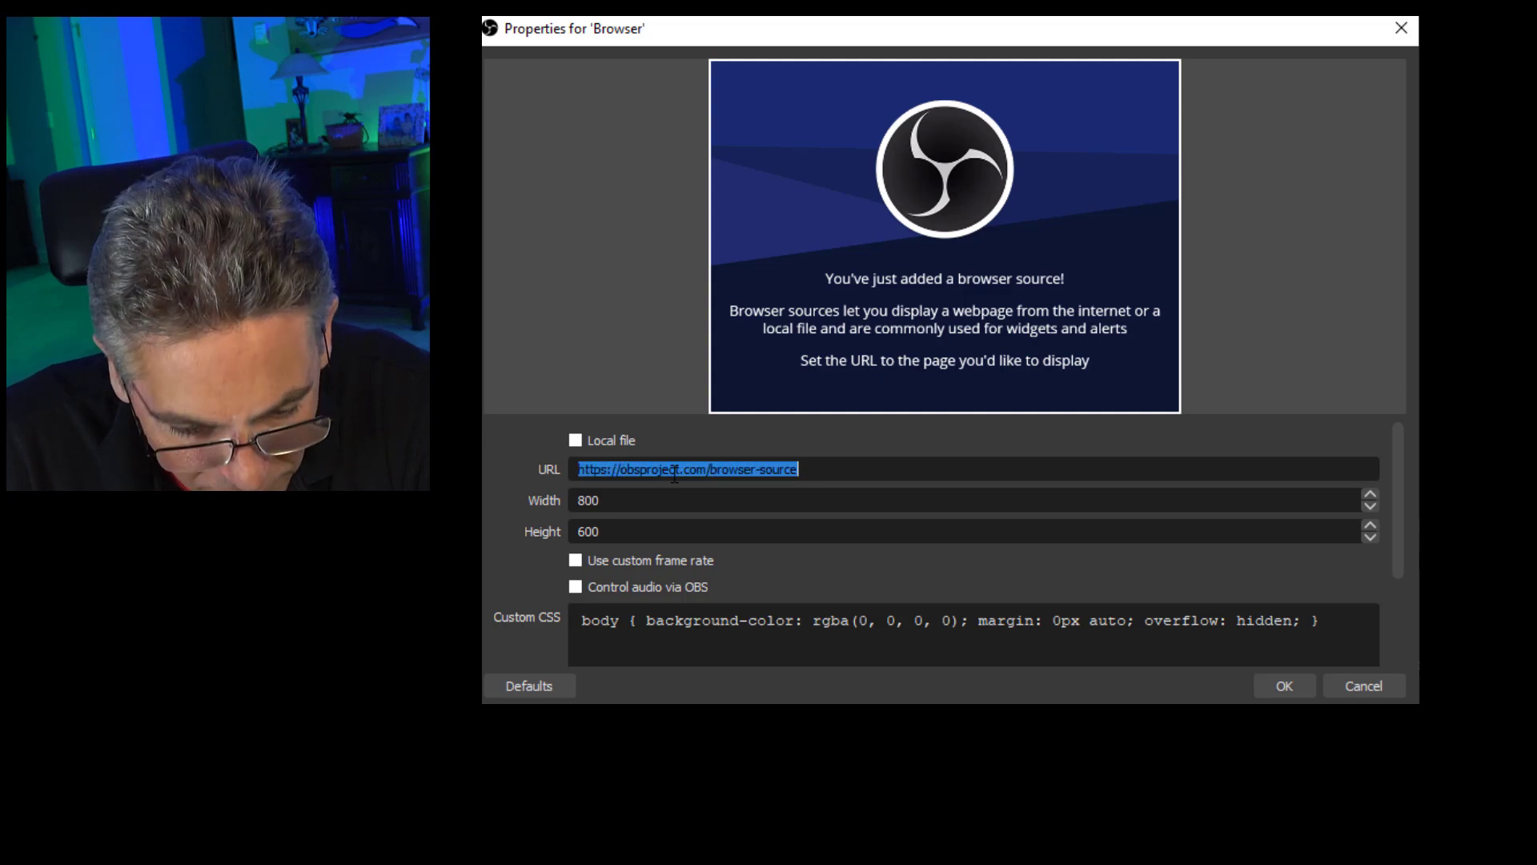
key(ctrl+v)
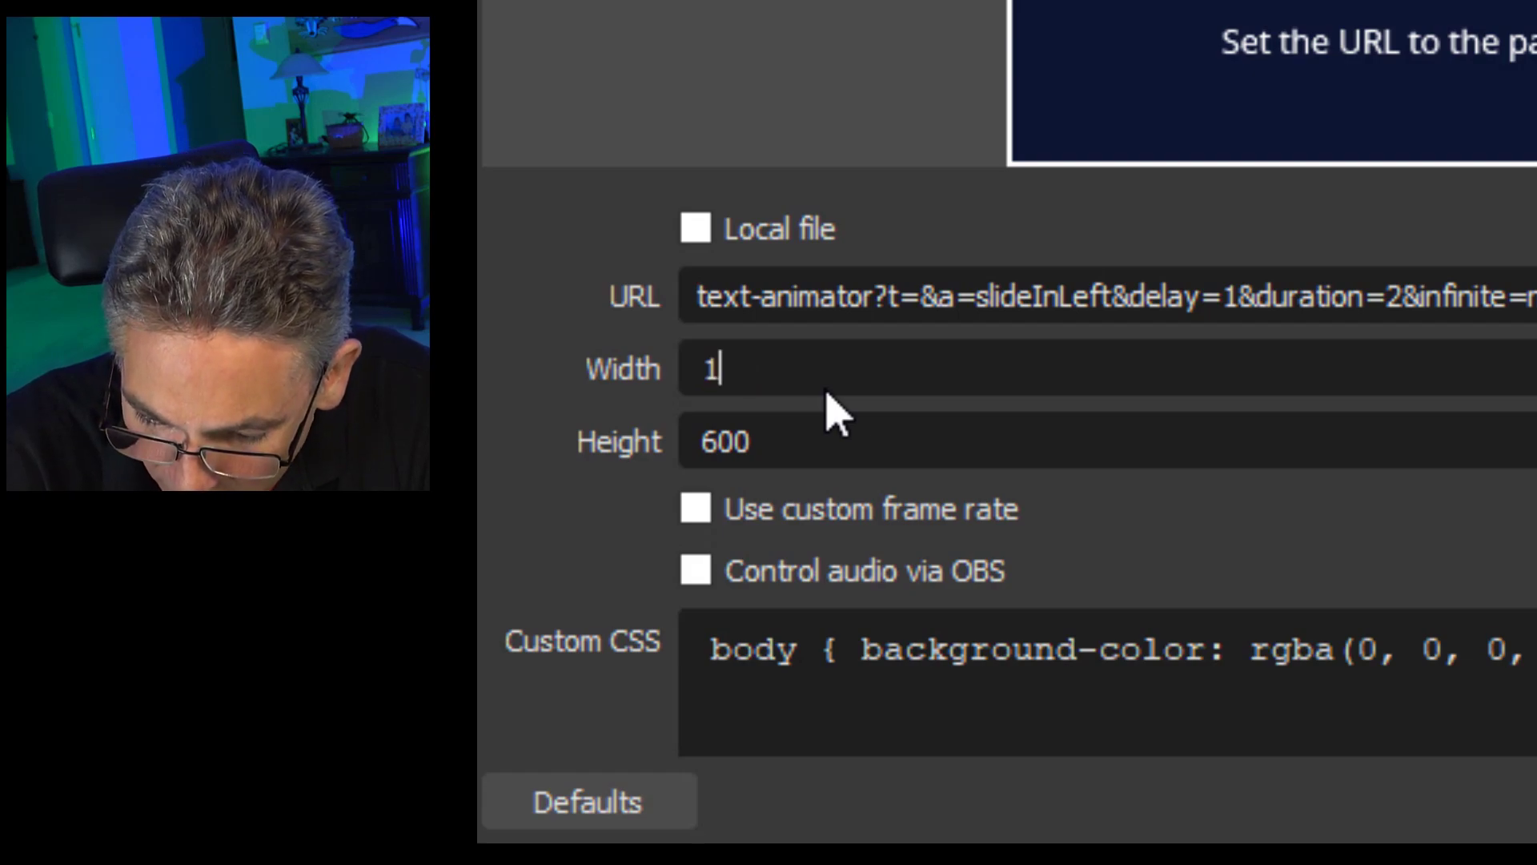
double_click(785, 437)
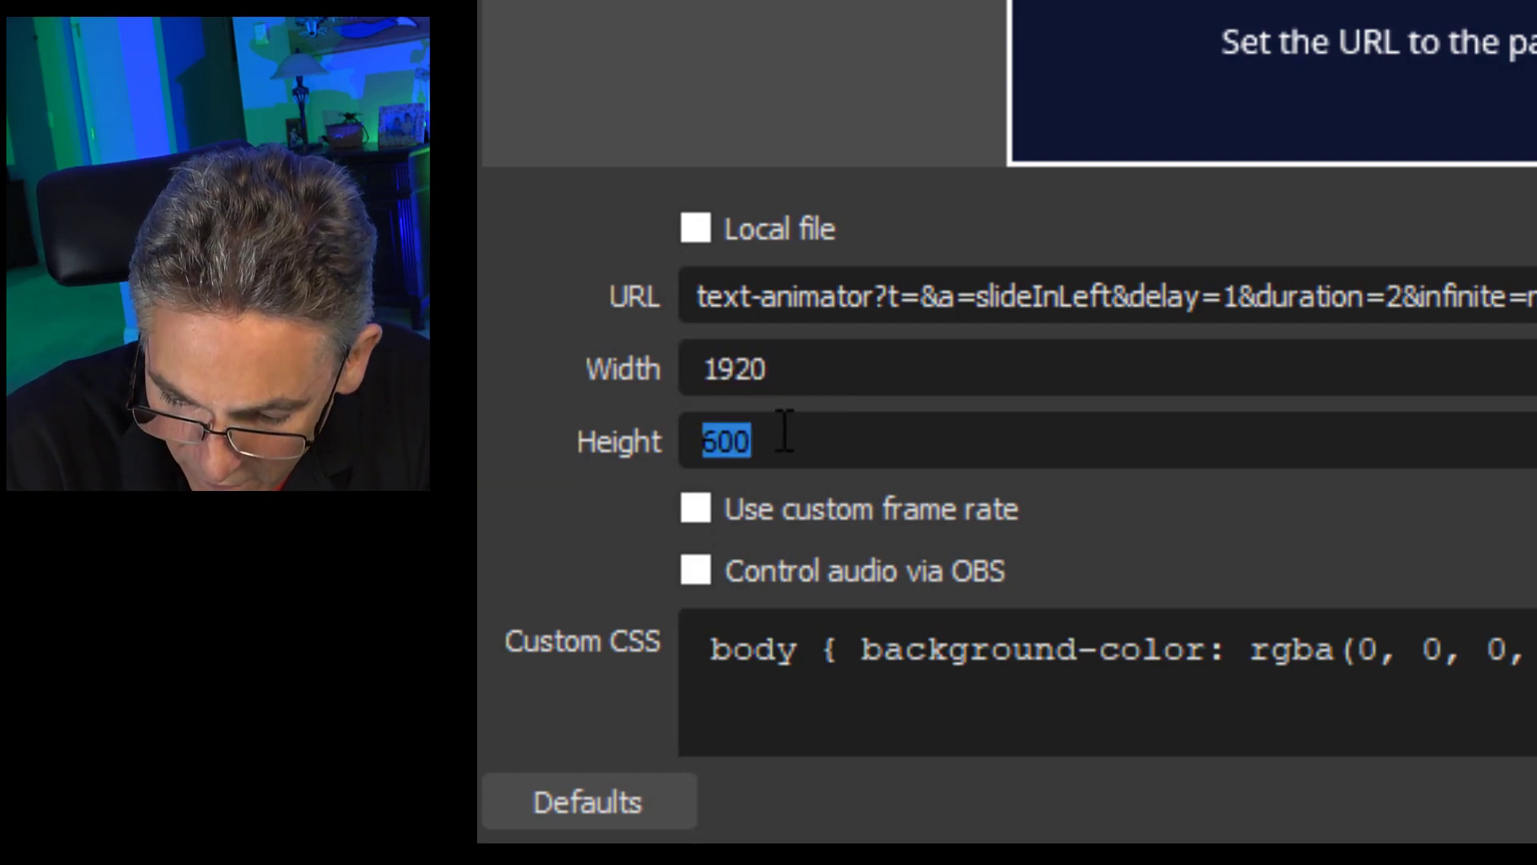
text(1080)
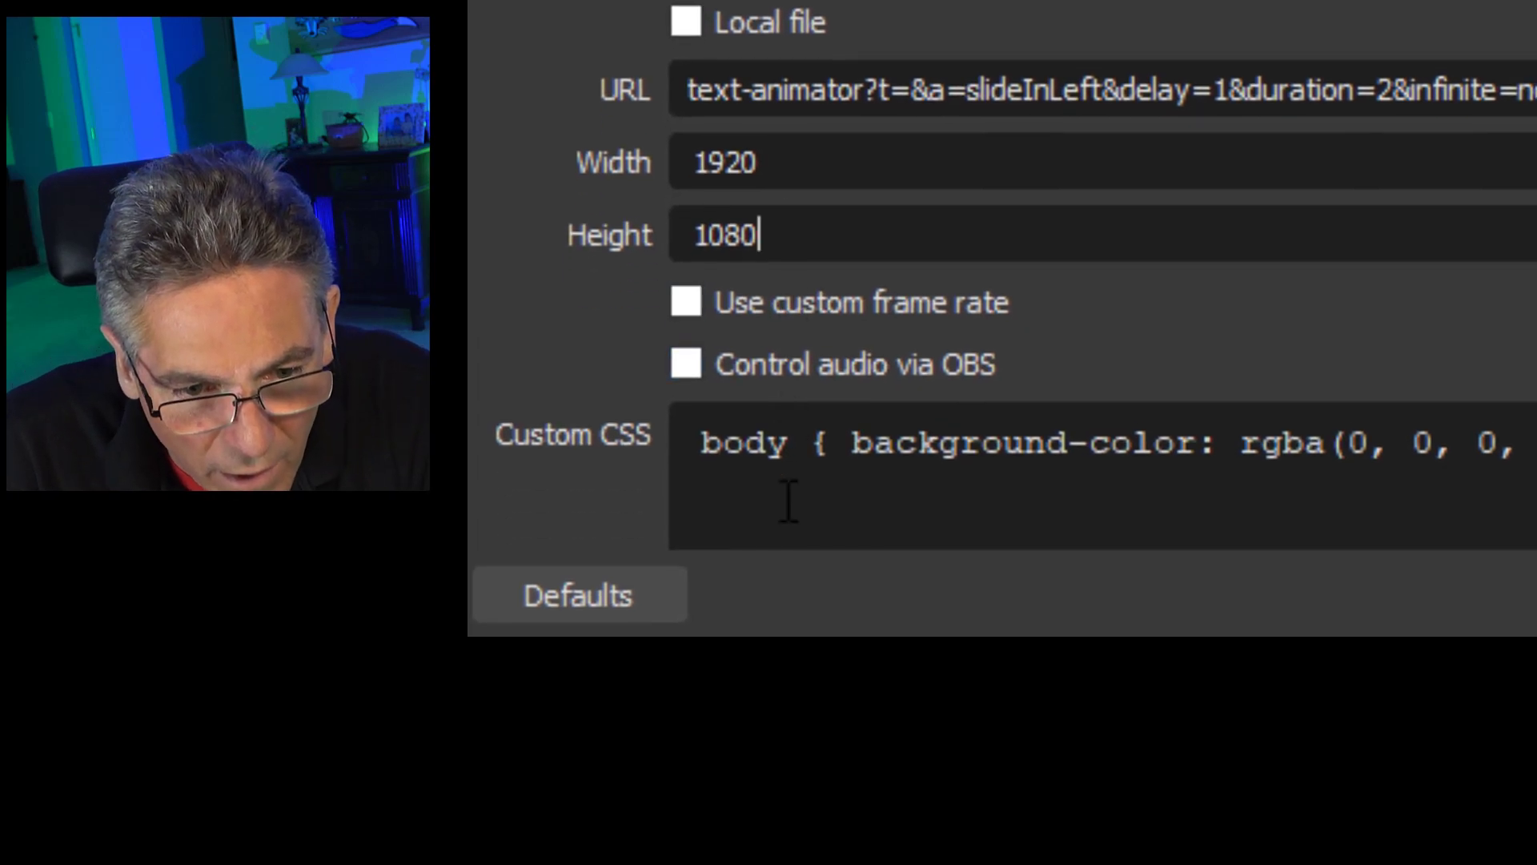
Clear the custom CSS, enable shutdown when hidden and refresh on scene activation, and apply.
key(ctrl+a)
key(BackSpace)
scroll(730, 486, down, 3)
click(690, 371)
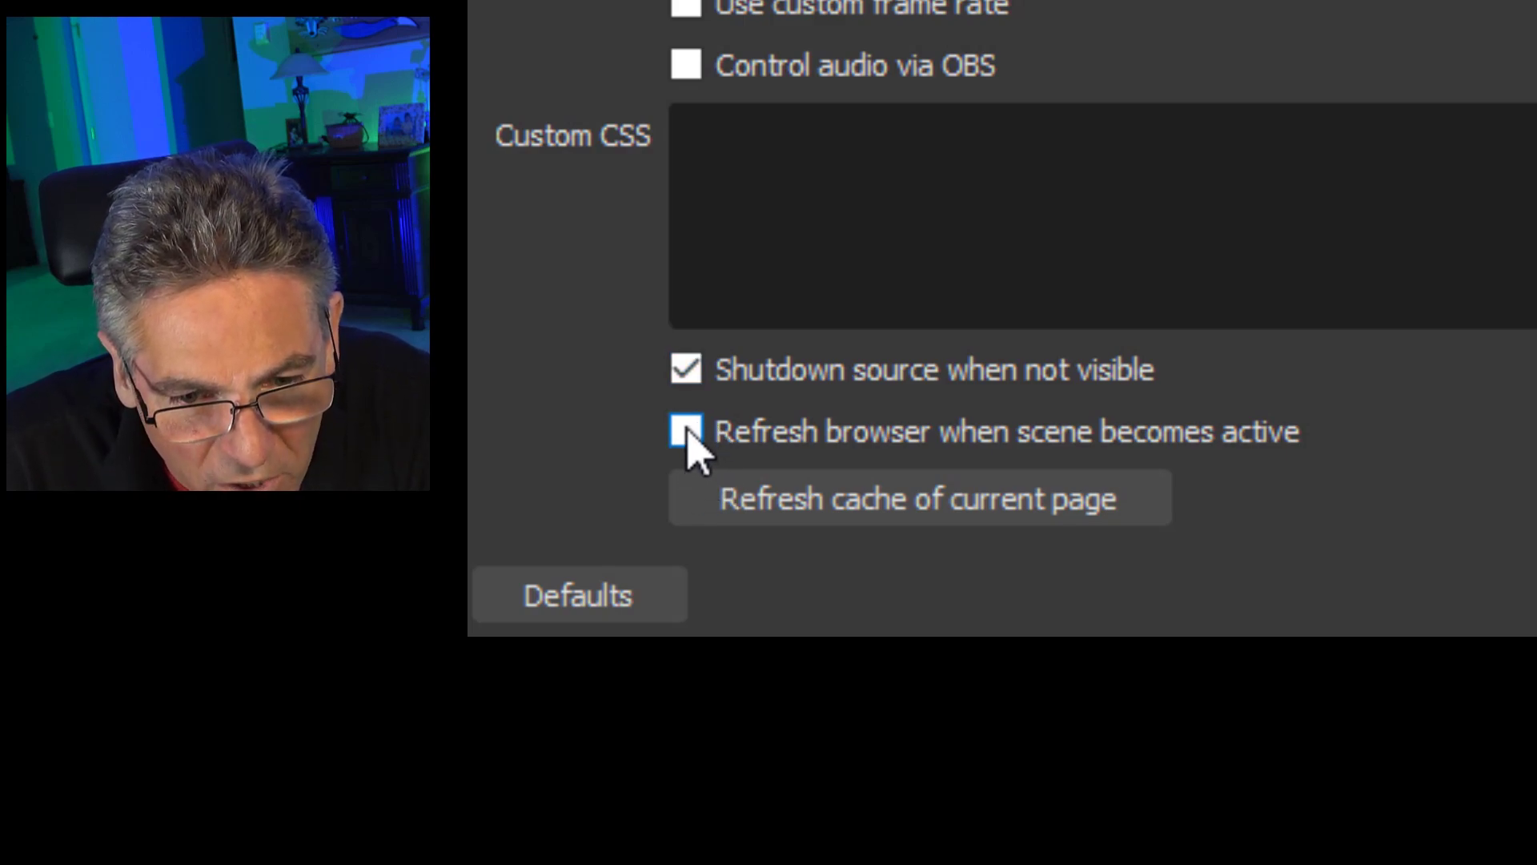
click(687, 433)
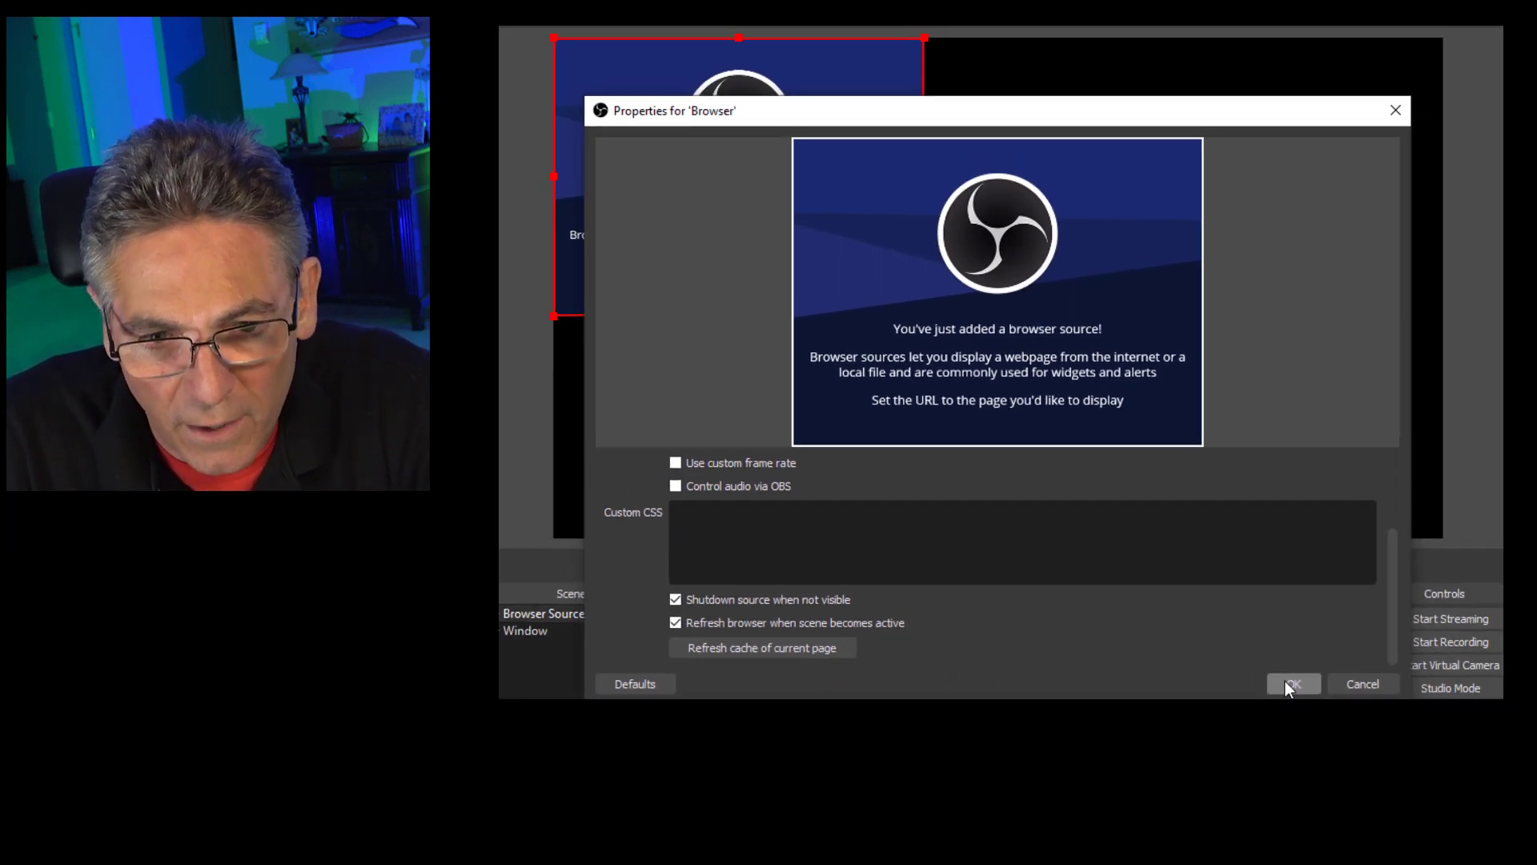
click(1325, 682)
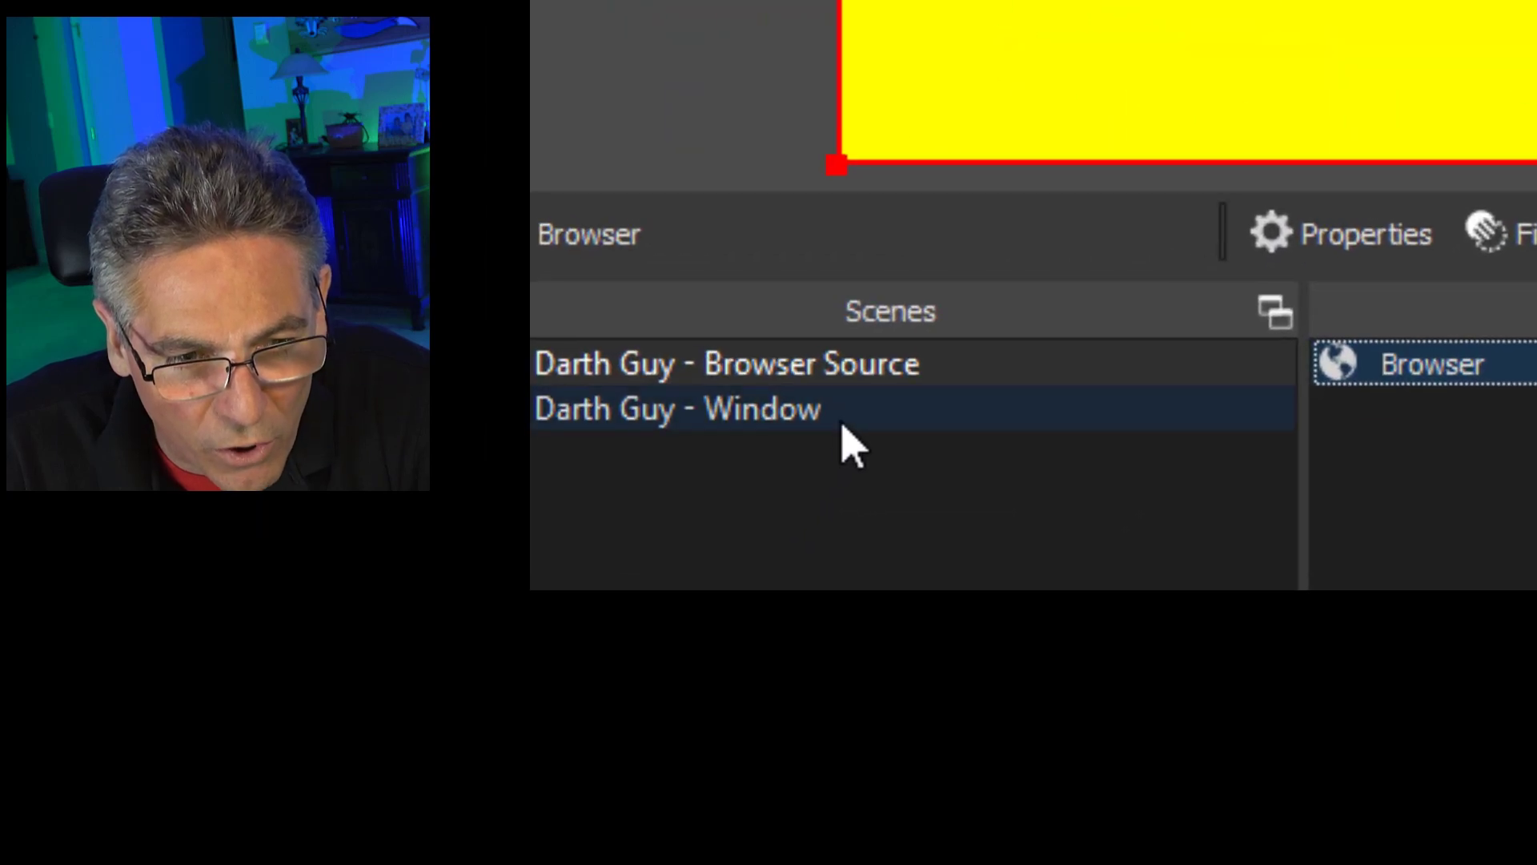
click(595, 634)
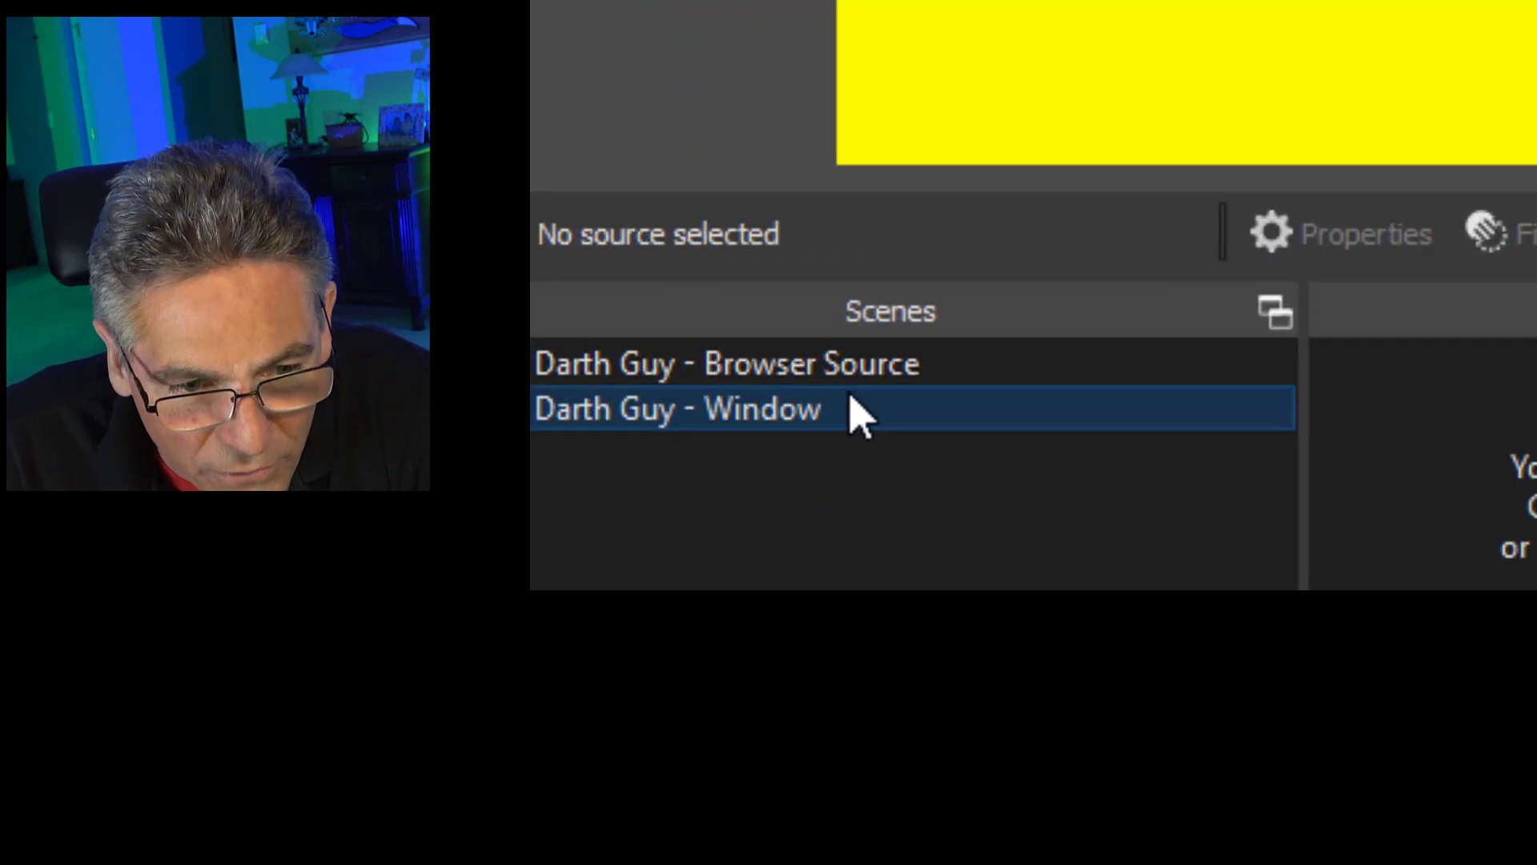
click(833, 378)
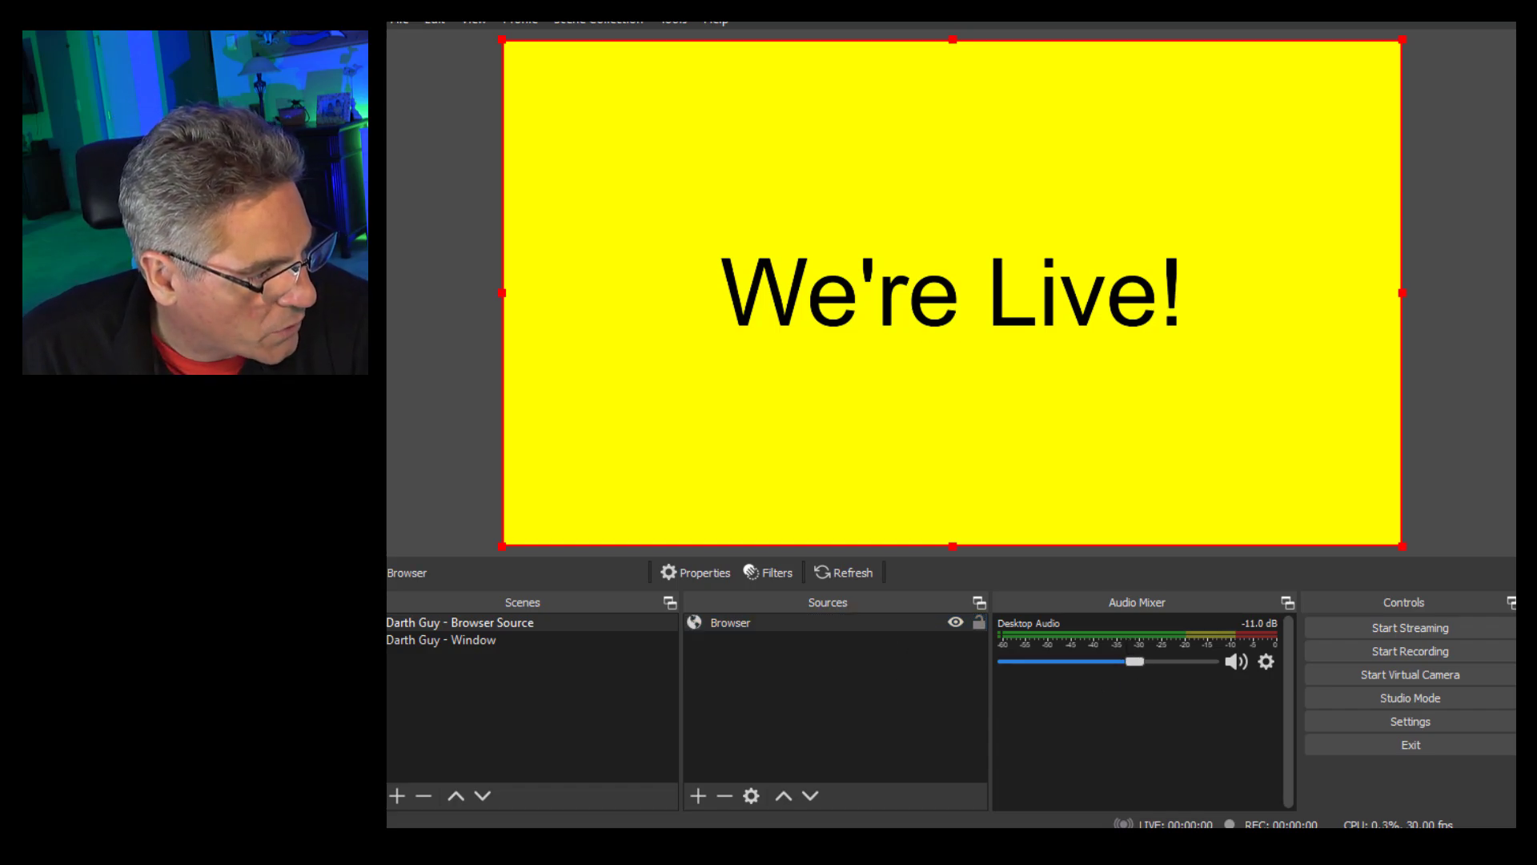
Add space-background-4.mp4 as a media source below Browser and confirm its properties.
drag(704, 686, 830, 712)
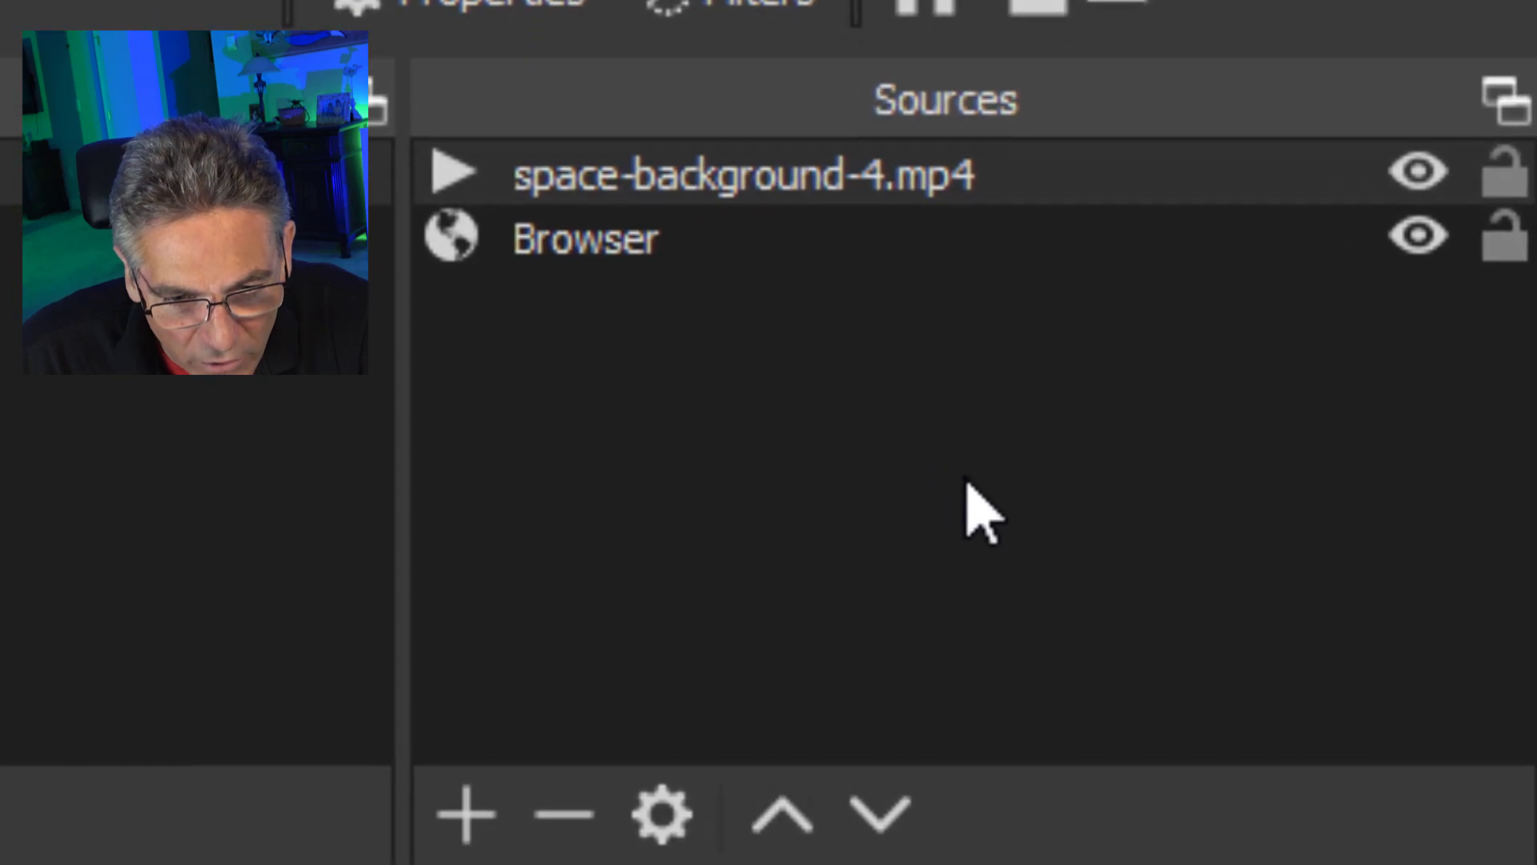
drag(1033, 186, 1005, 264)
right_click(995, 253)
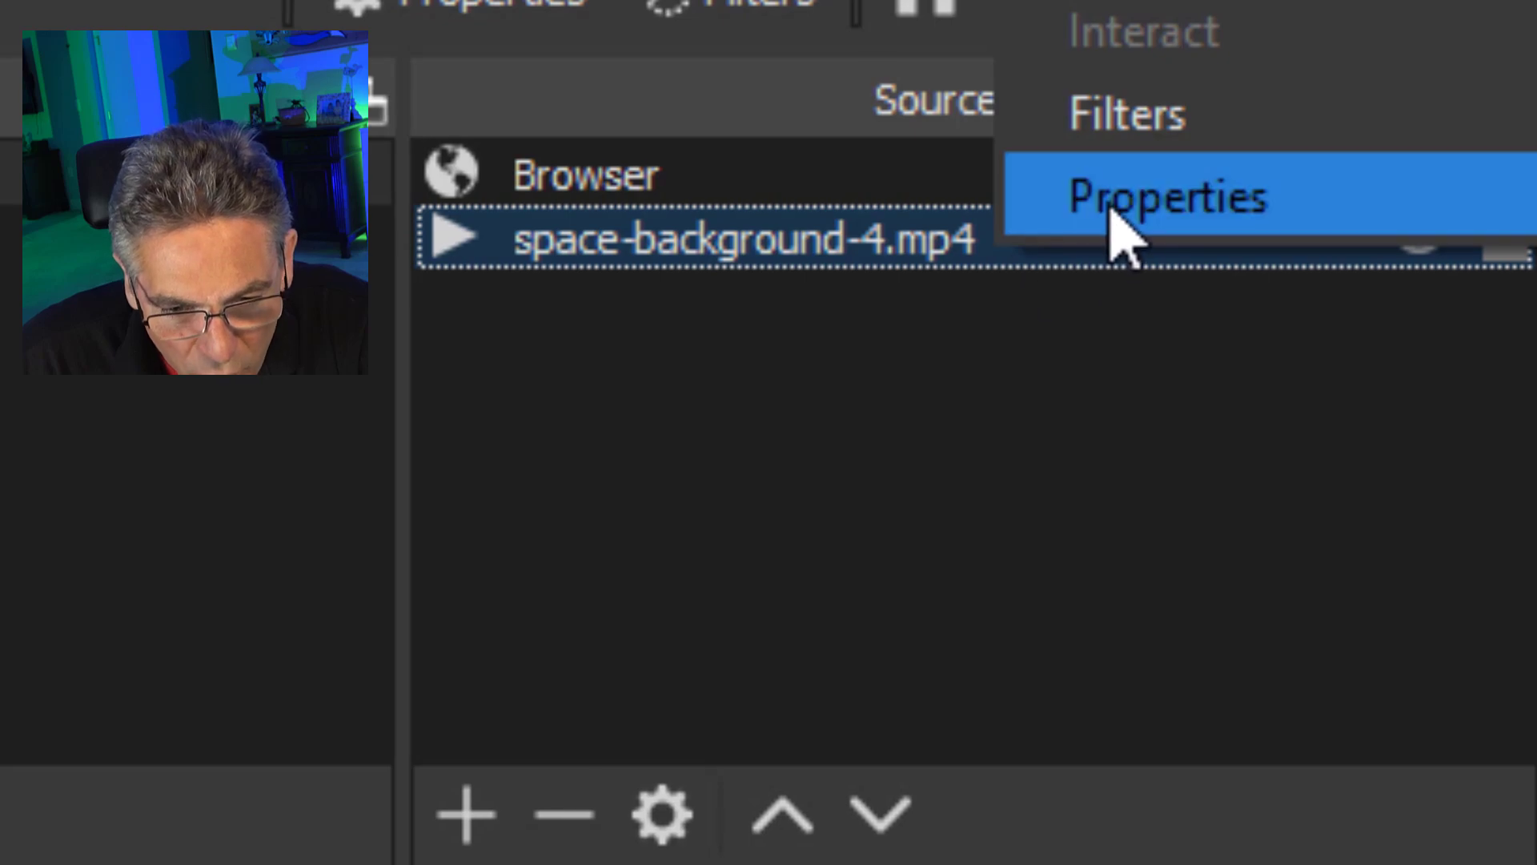
click(1120, 232)
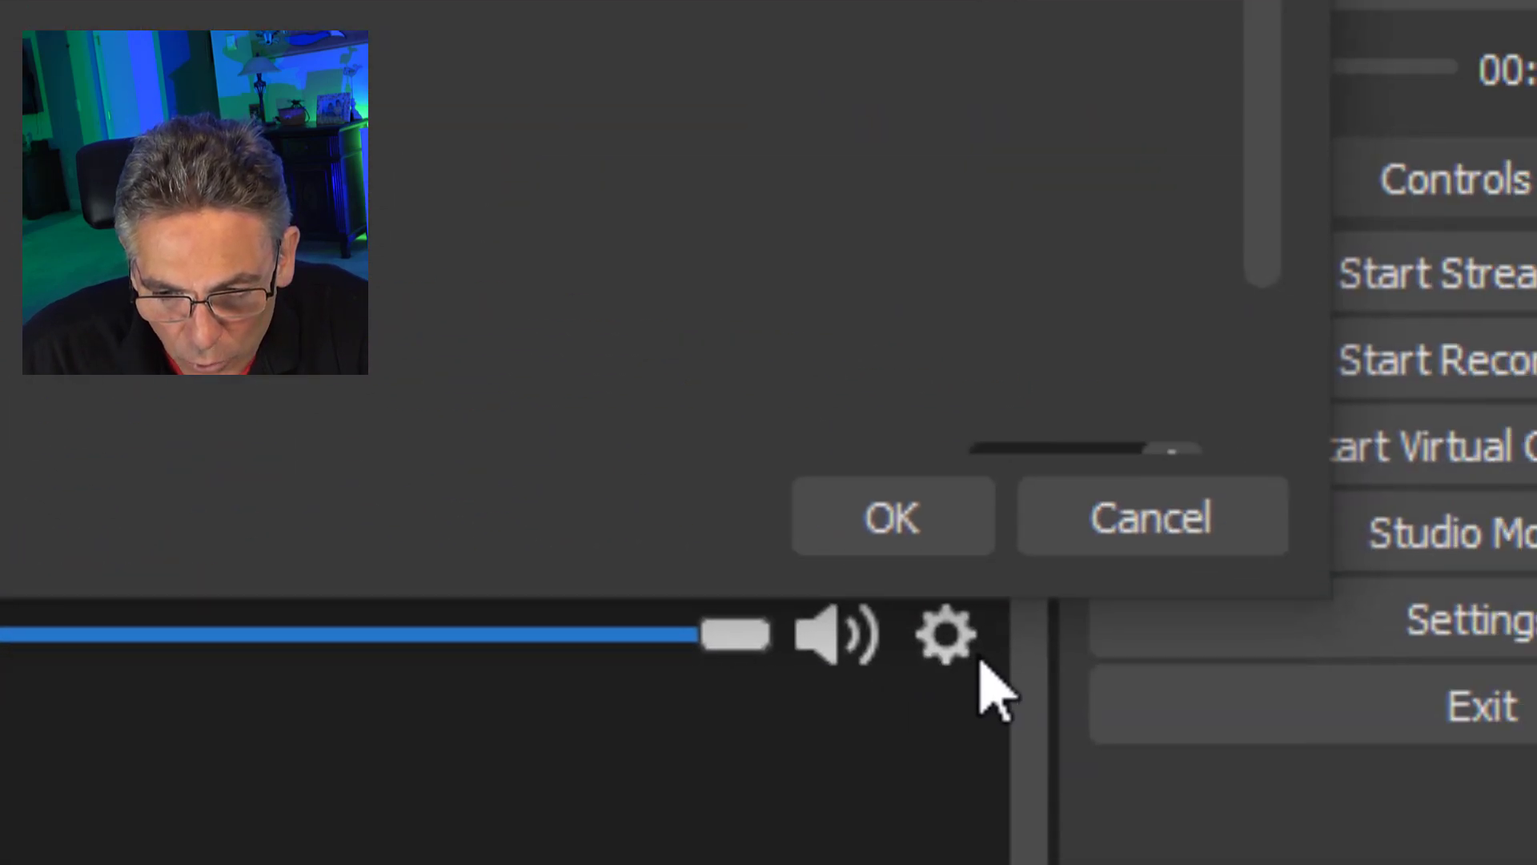
click(861, 511)
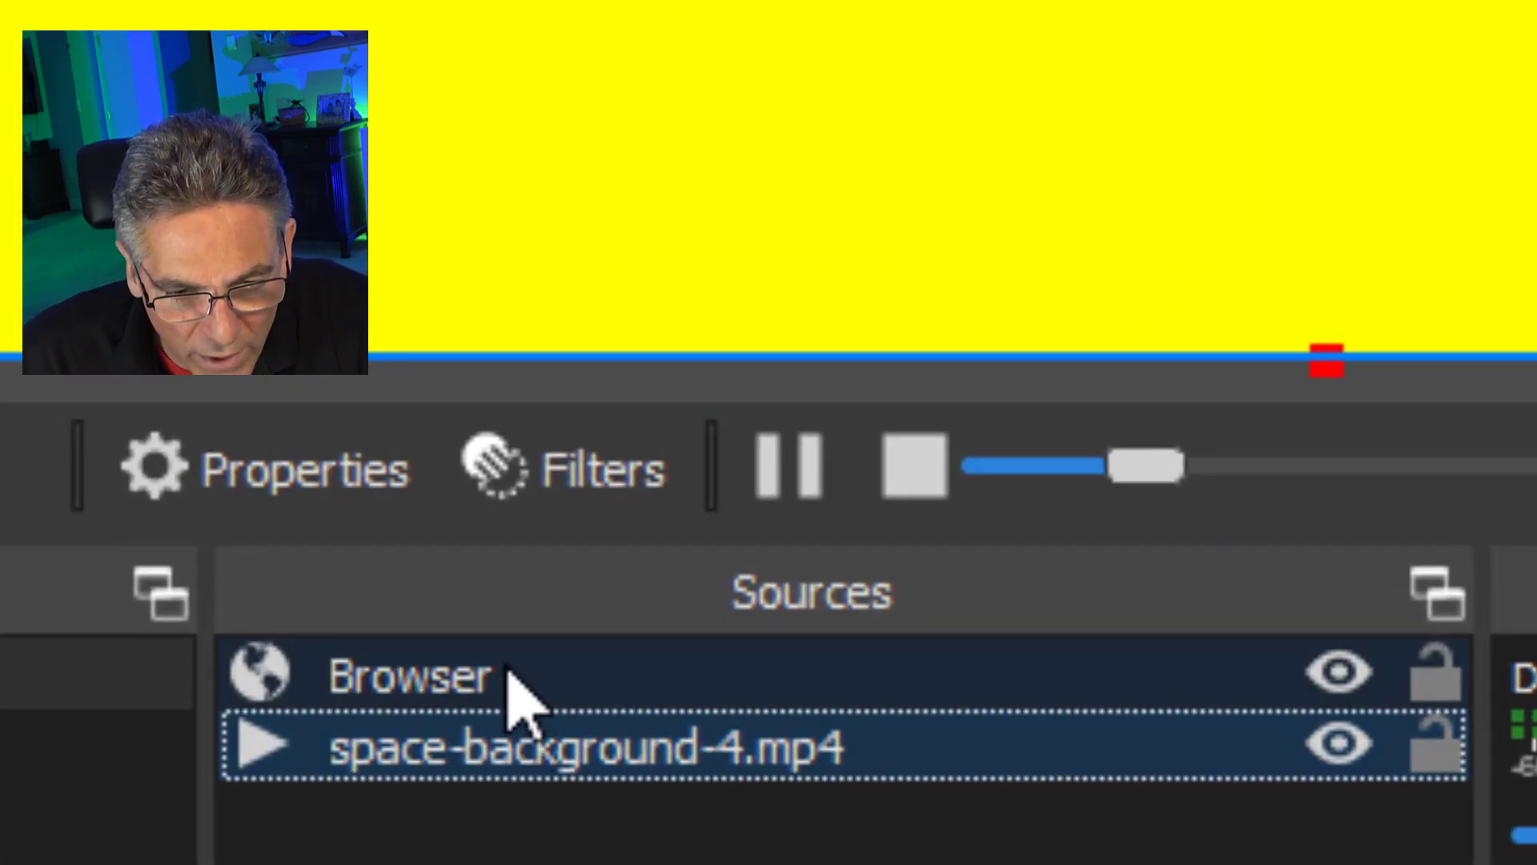
Add a Chroma Key filter to the Browser source with custom key colour yellow #ffff00.
right_click(637, 721)
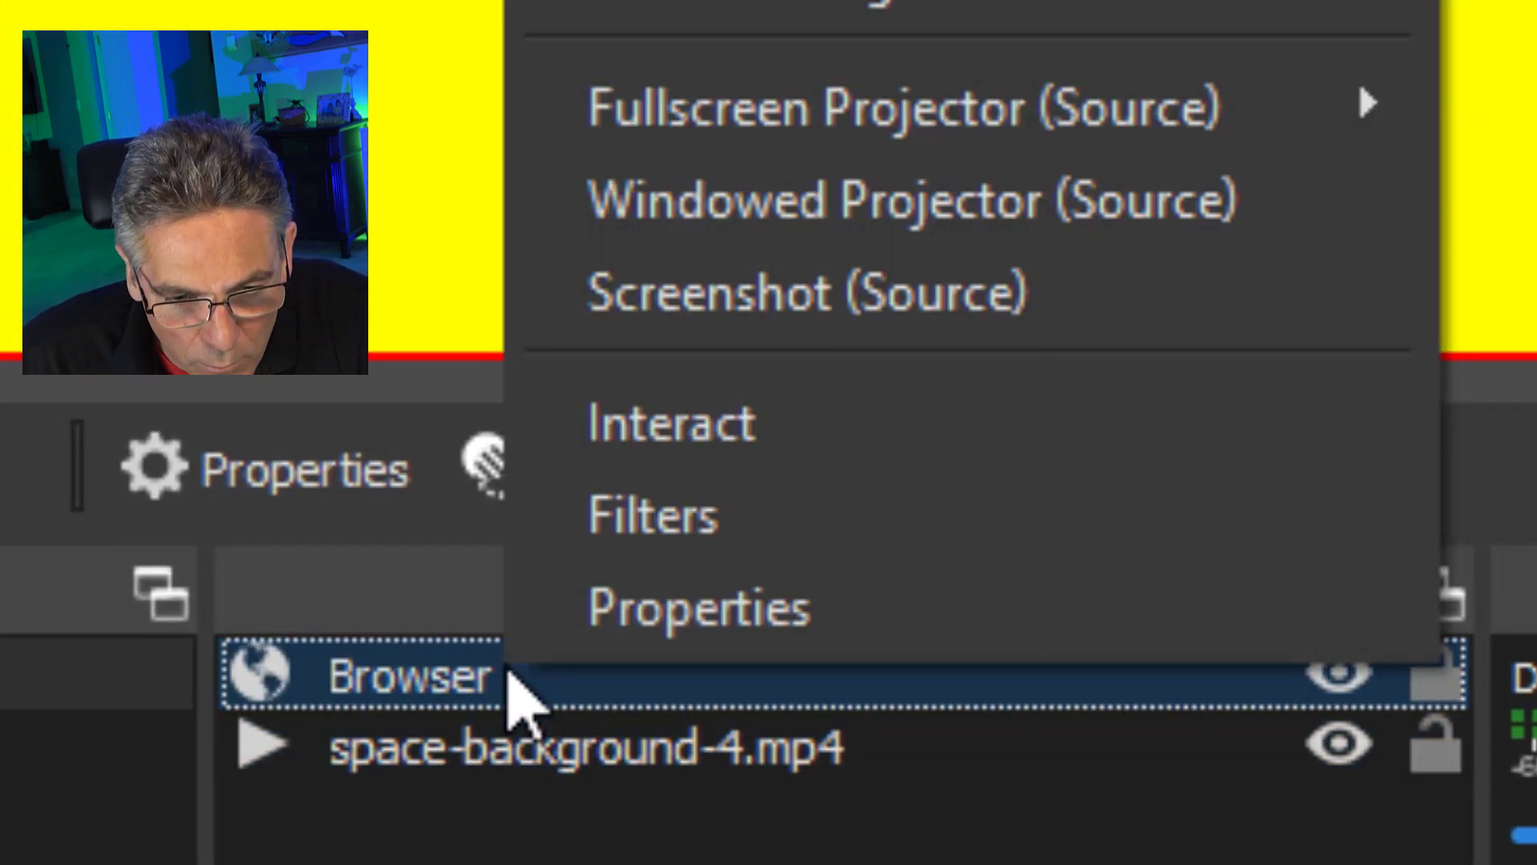
click(713, 539)
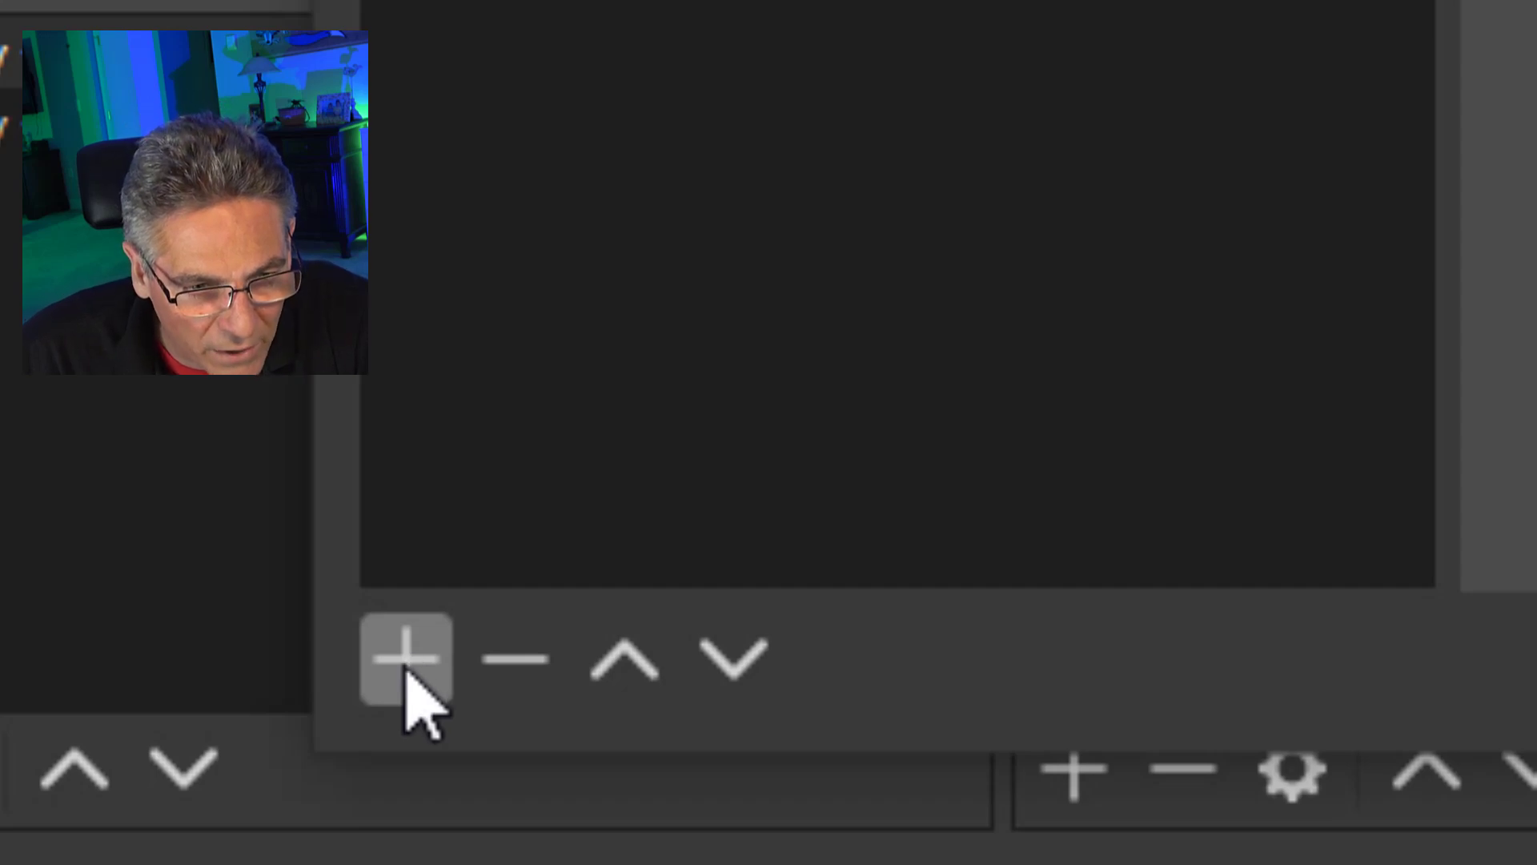
click(405, 664)
click(813, 296)
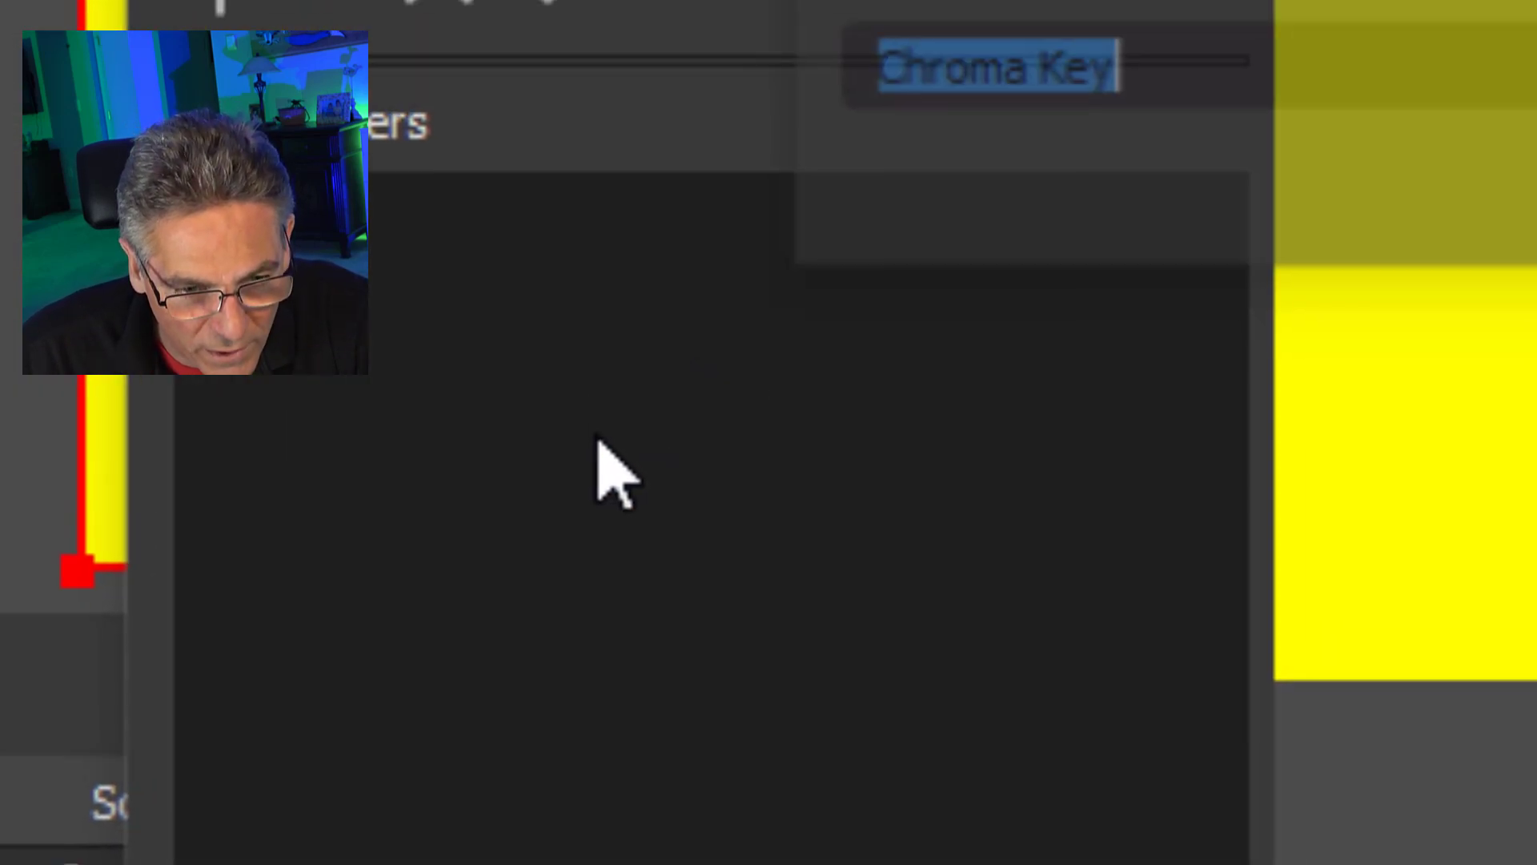
click(1070, 708)
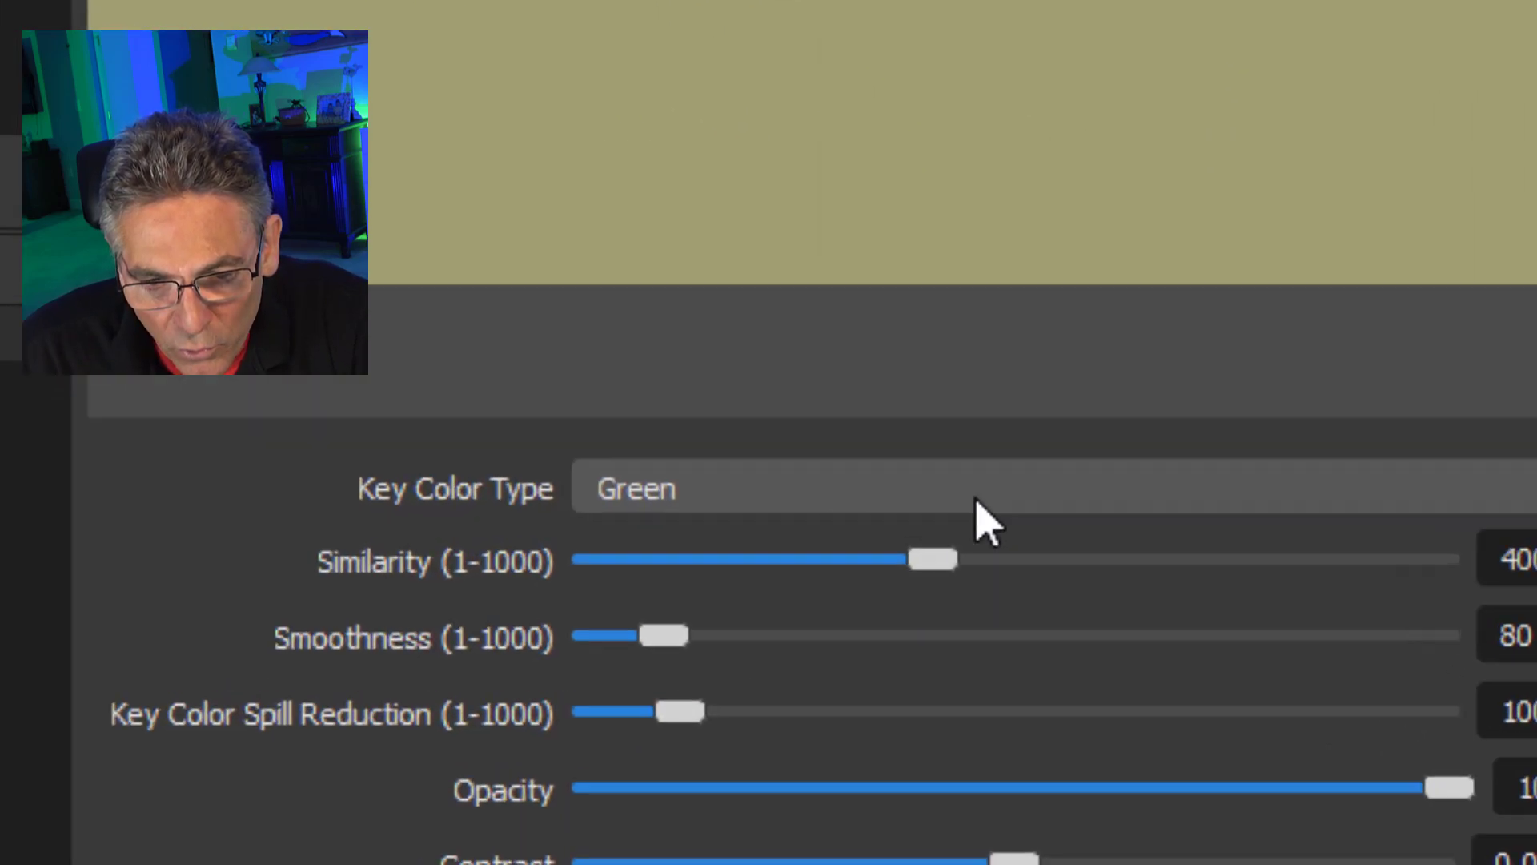
click(1121, 525)
click(1147, 578)
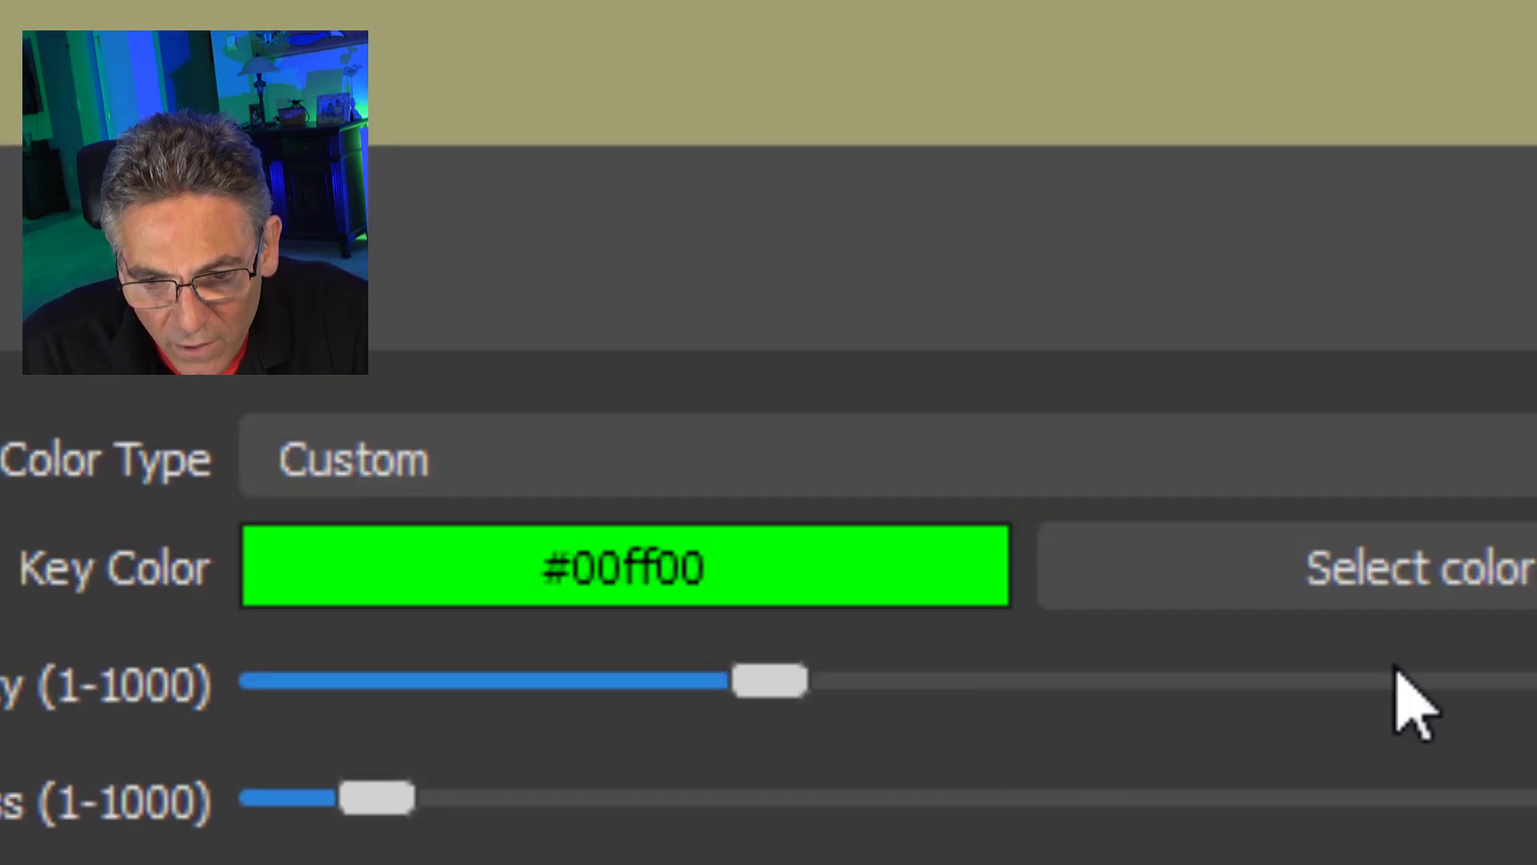
click(1310, 560)
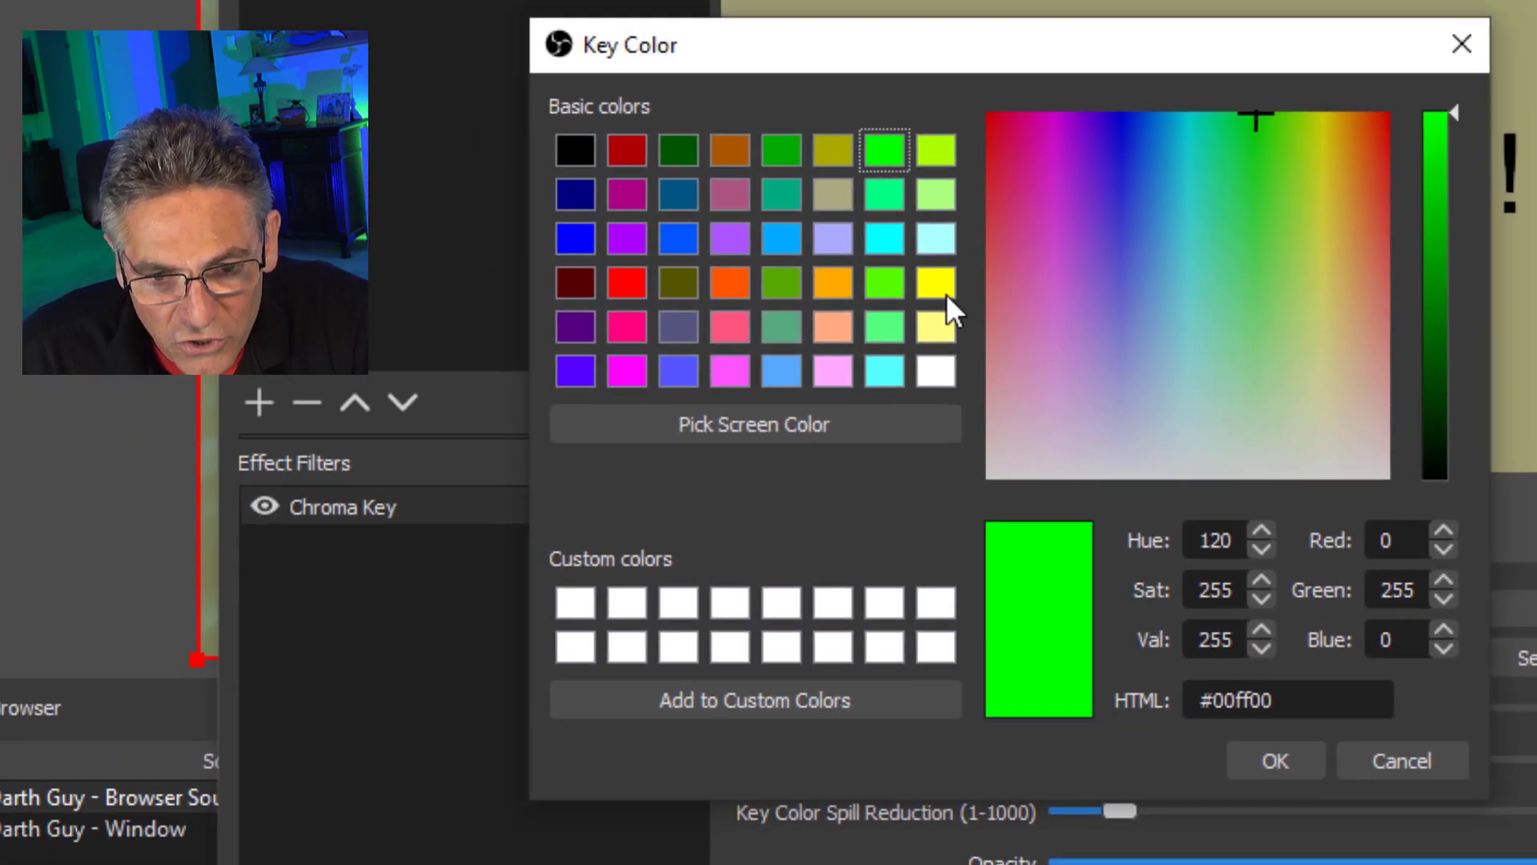
click(943, 282)
click(1257, 762)
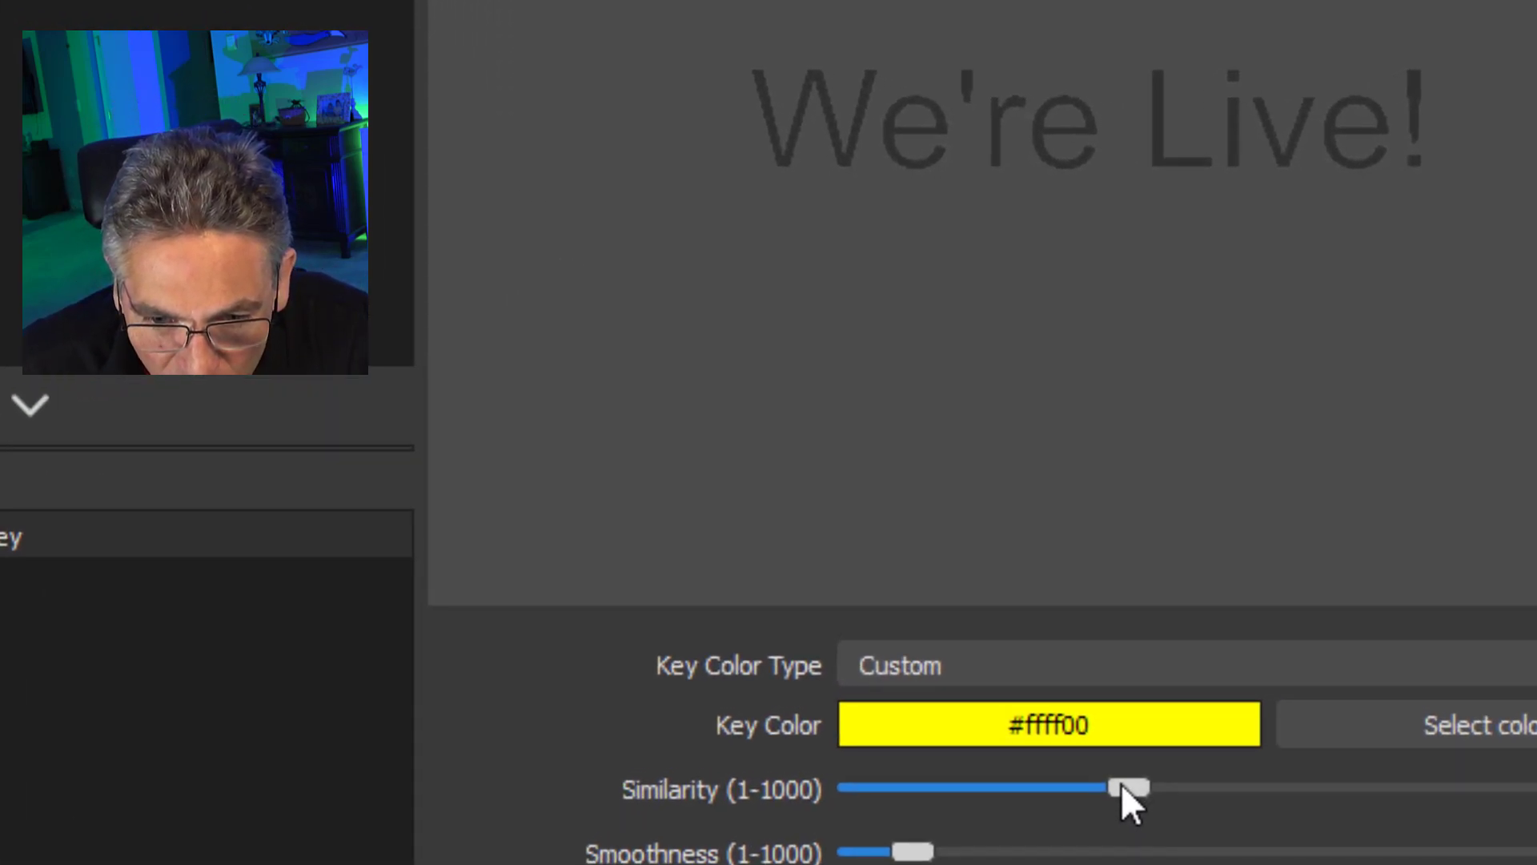
Tune the Chroma Key similarity until the yellow fringe around the text disappears.
drag(1147, 539, 1071, 537)
drag(989, 796, 819, 799)
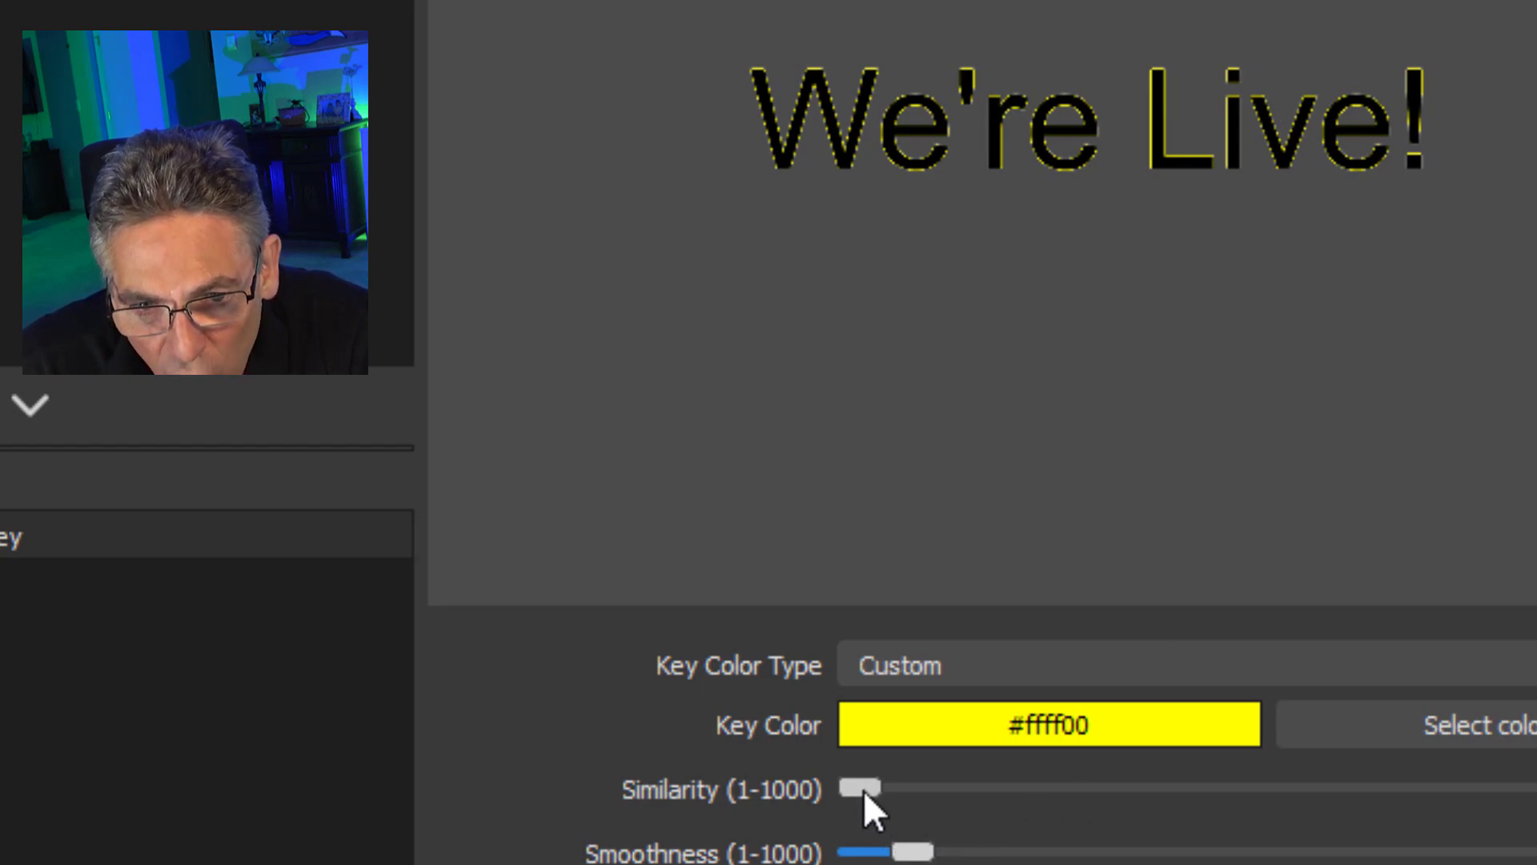
drag(934, 797, 993, 806)
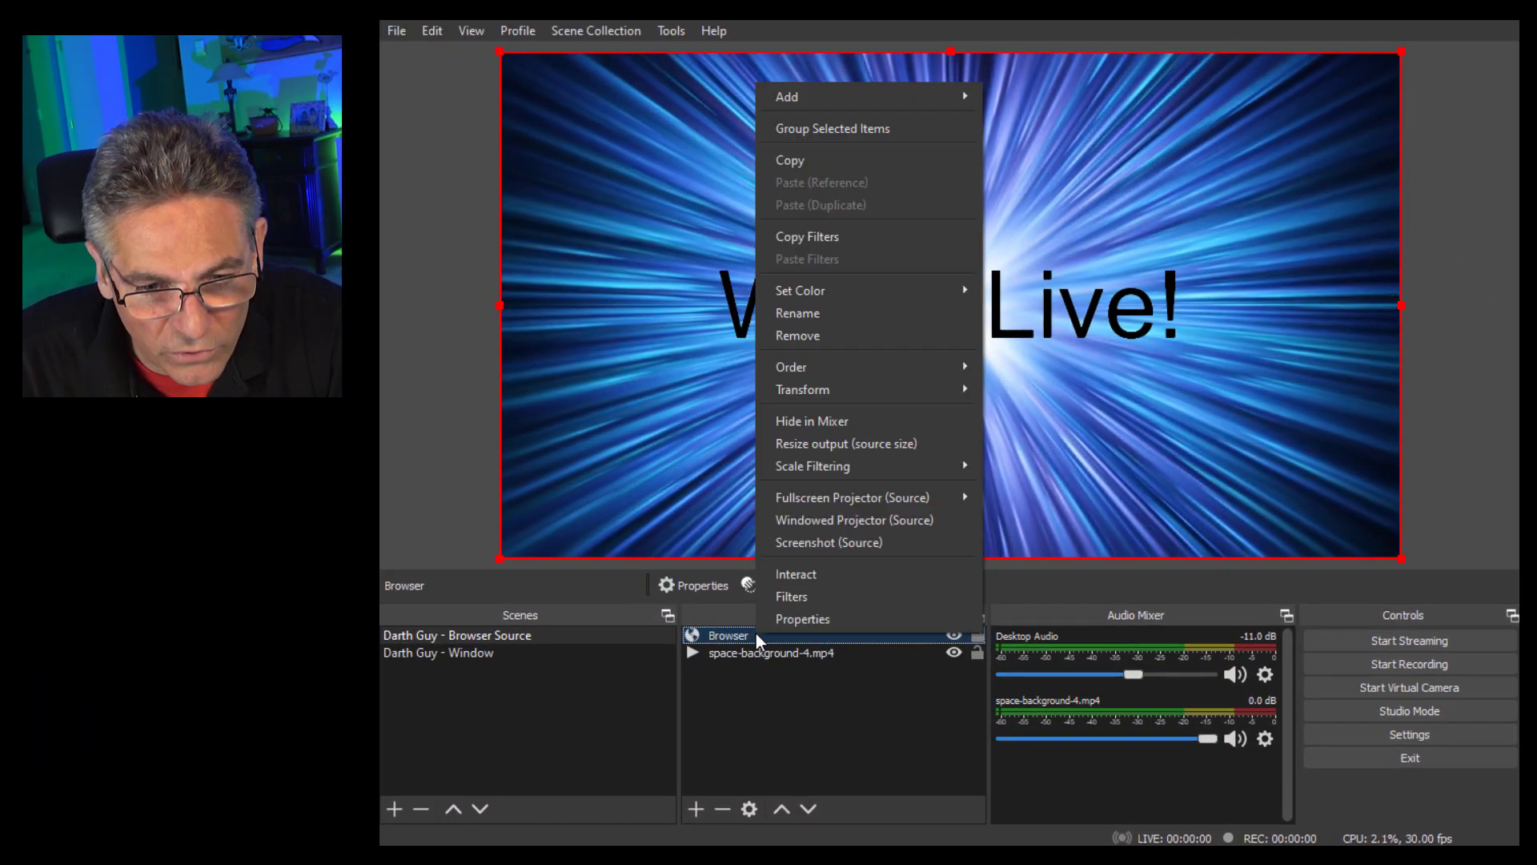
Add a Color Correction filter tinting the We're Live! text green #55ff00, keeping opacity at 100.
click(791, 597)
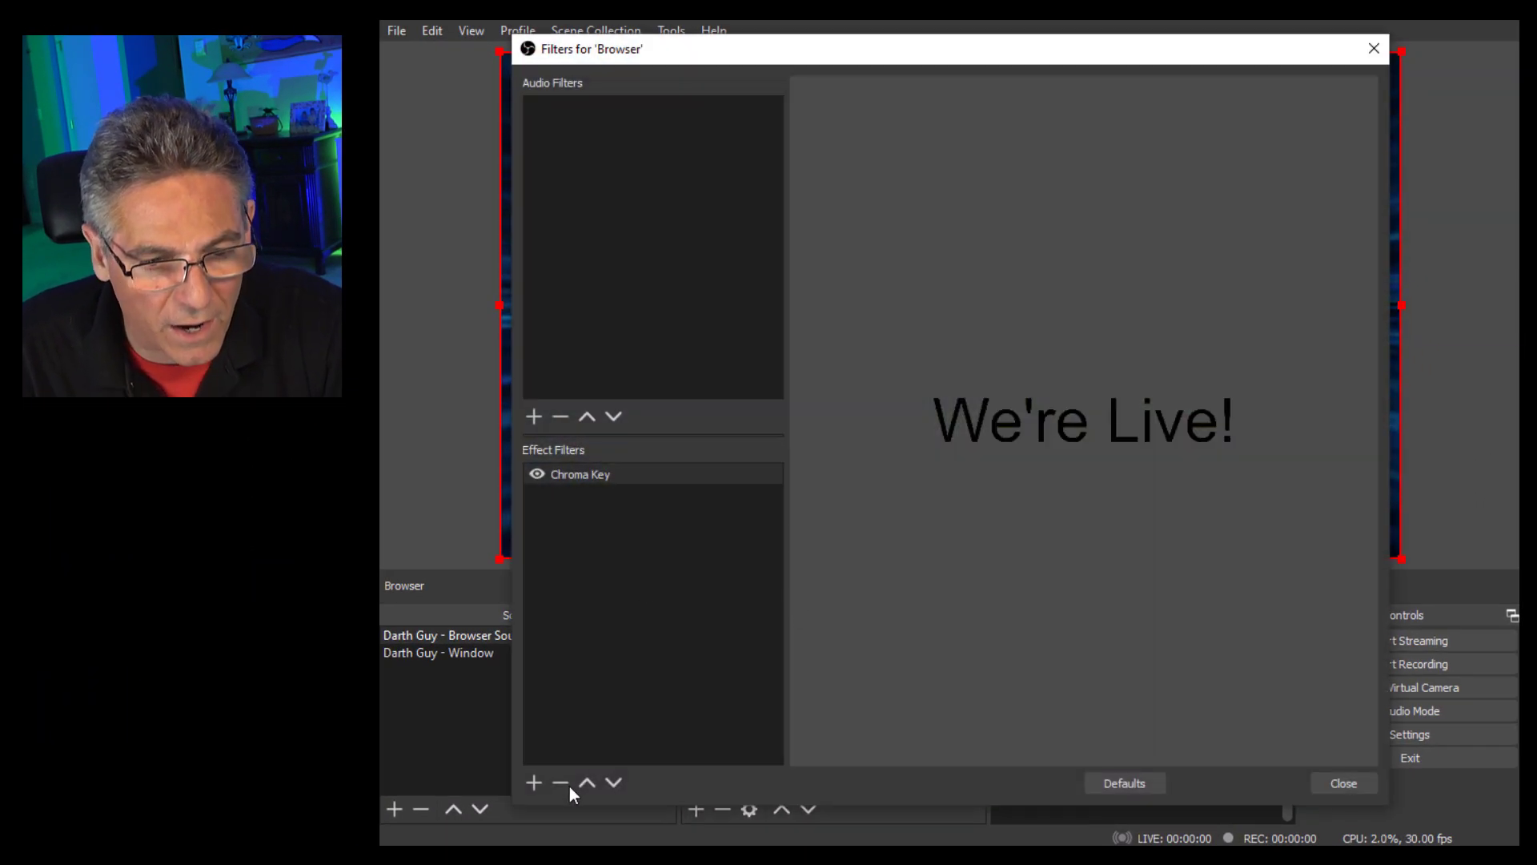
click(533, 784)
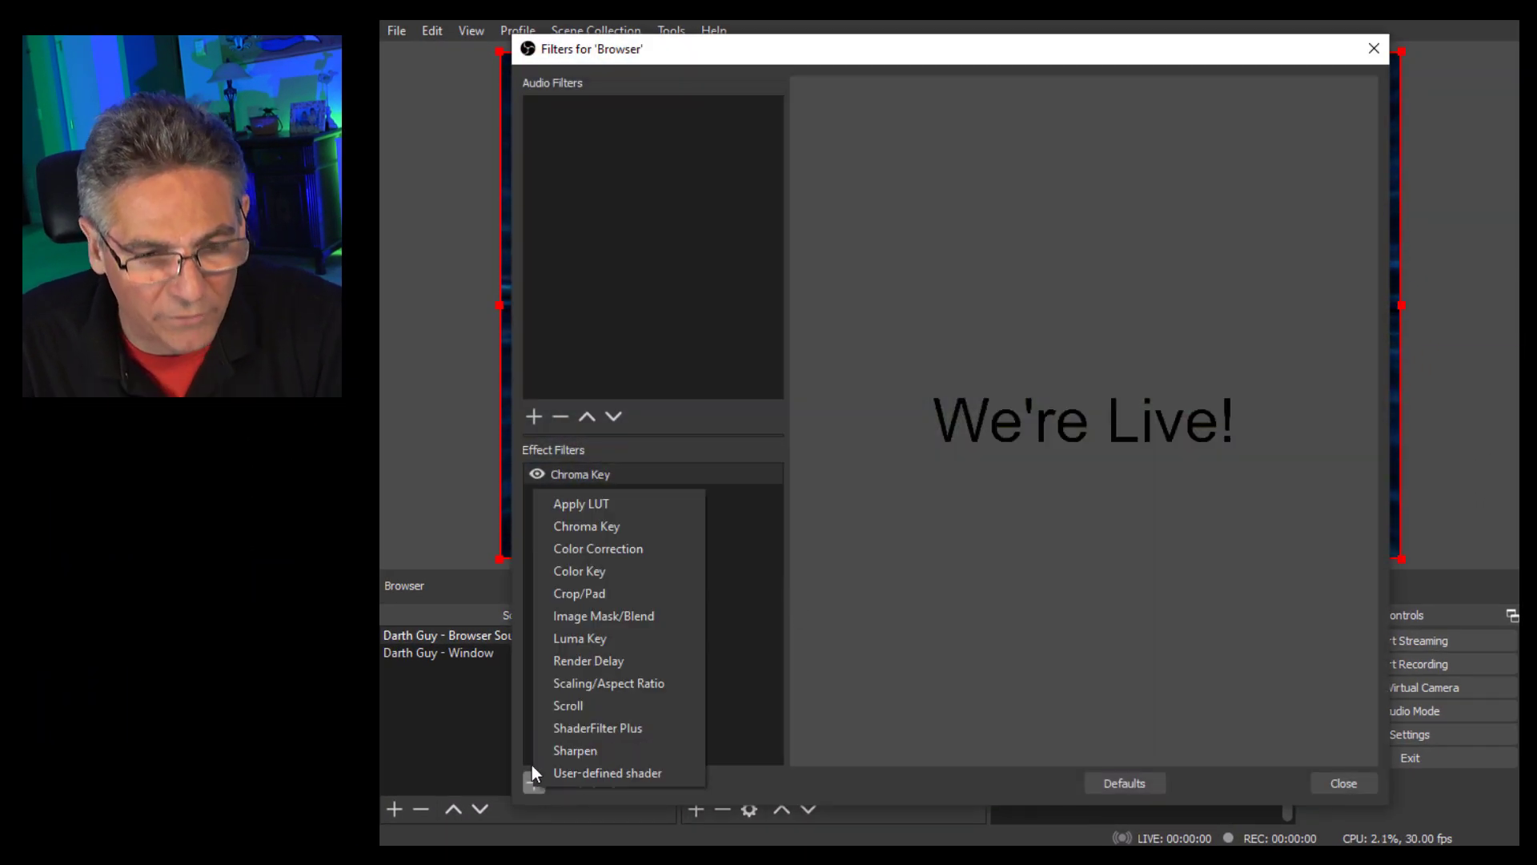
click(636, 549)
click(904, 464)
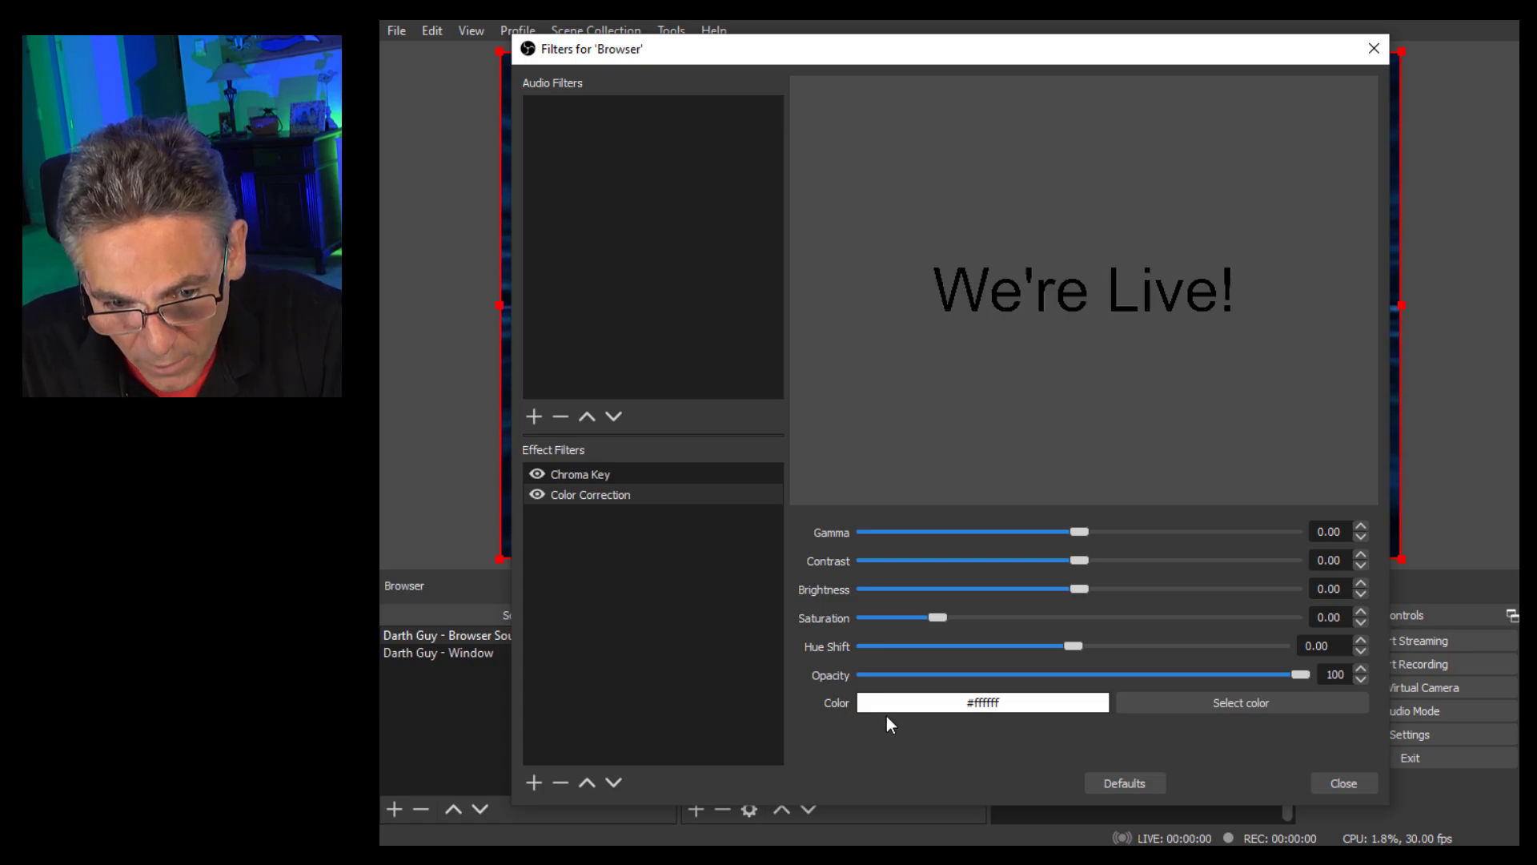
click(1198, 699)
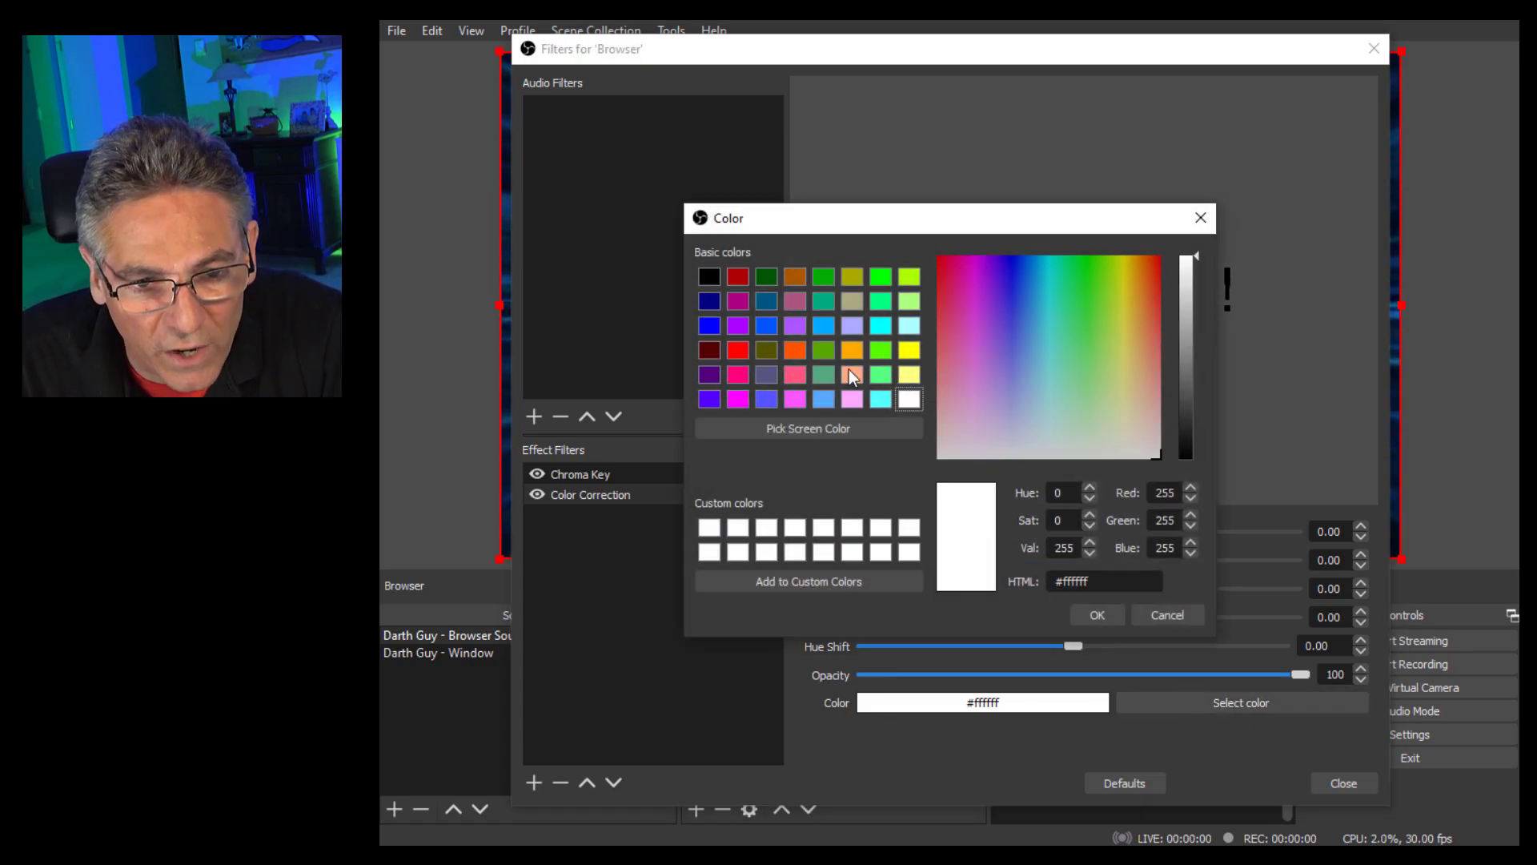
click(881, 349)
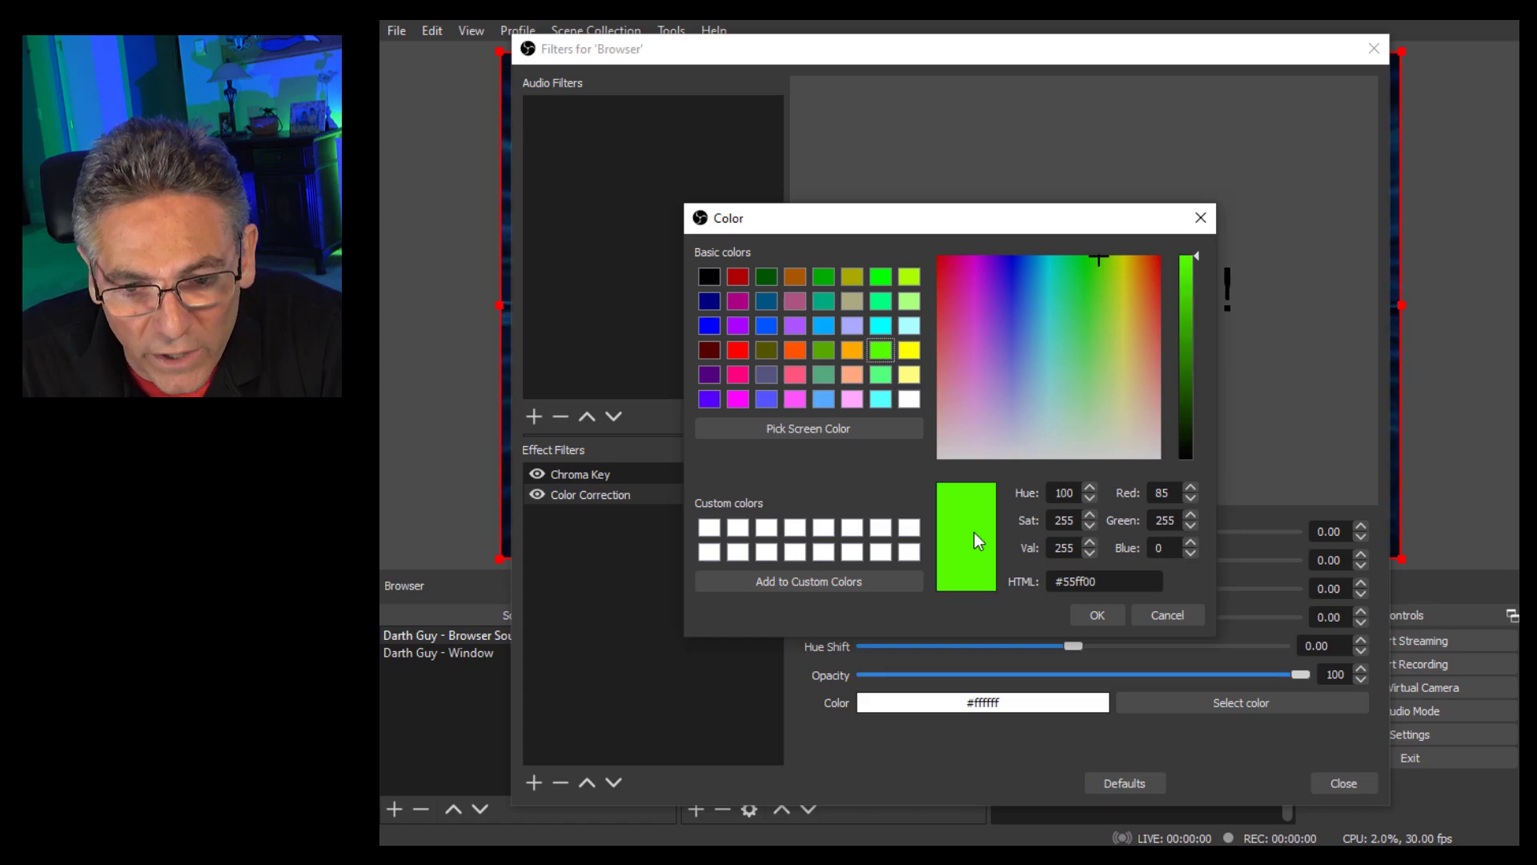
click(1081, 616)
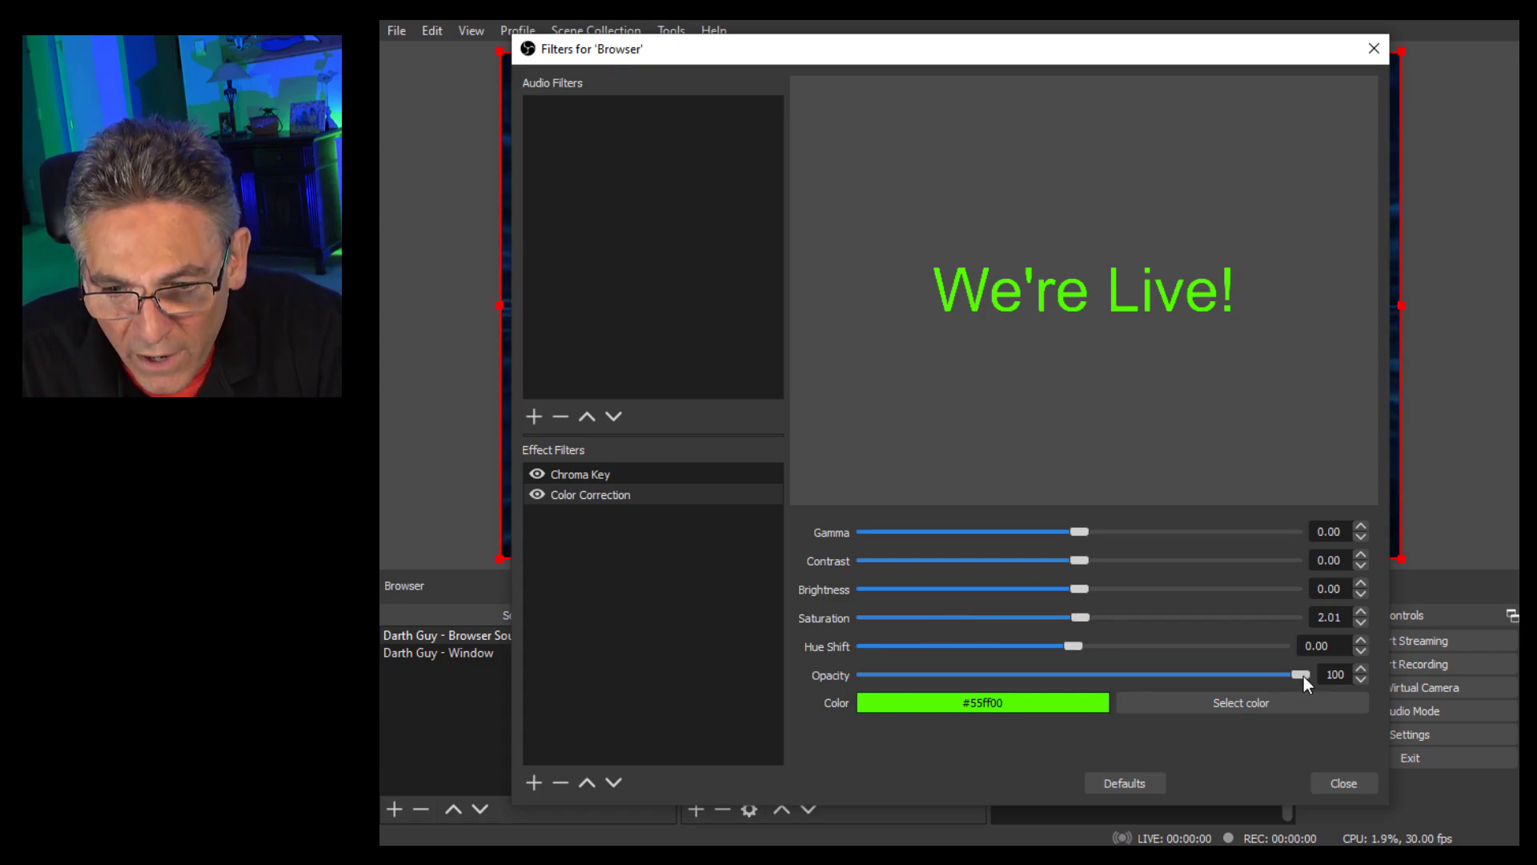
drag(1303, 675, 1353, 696)
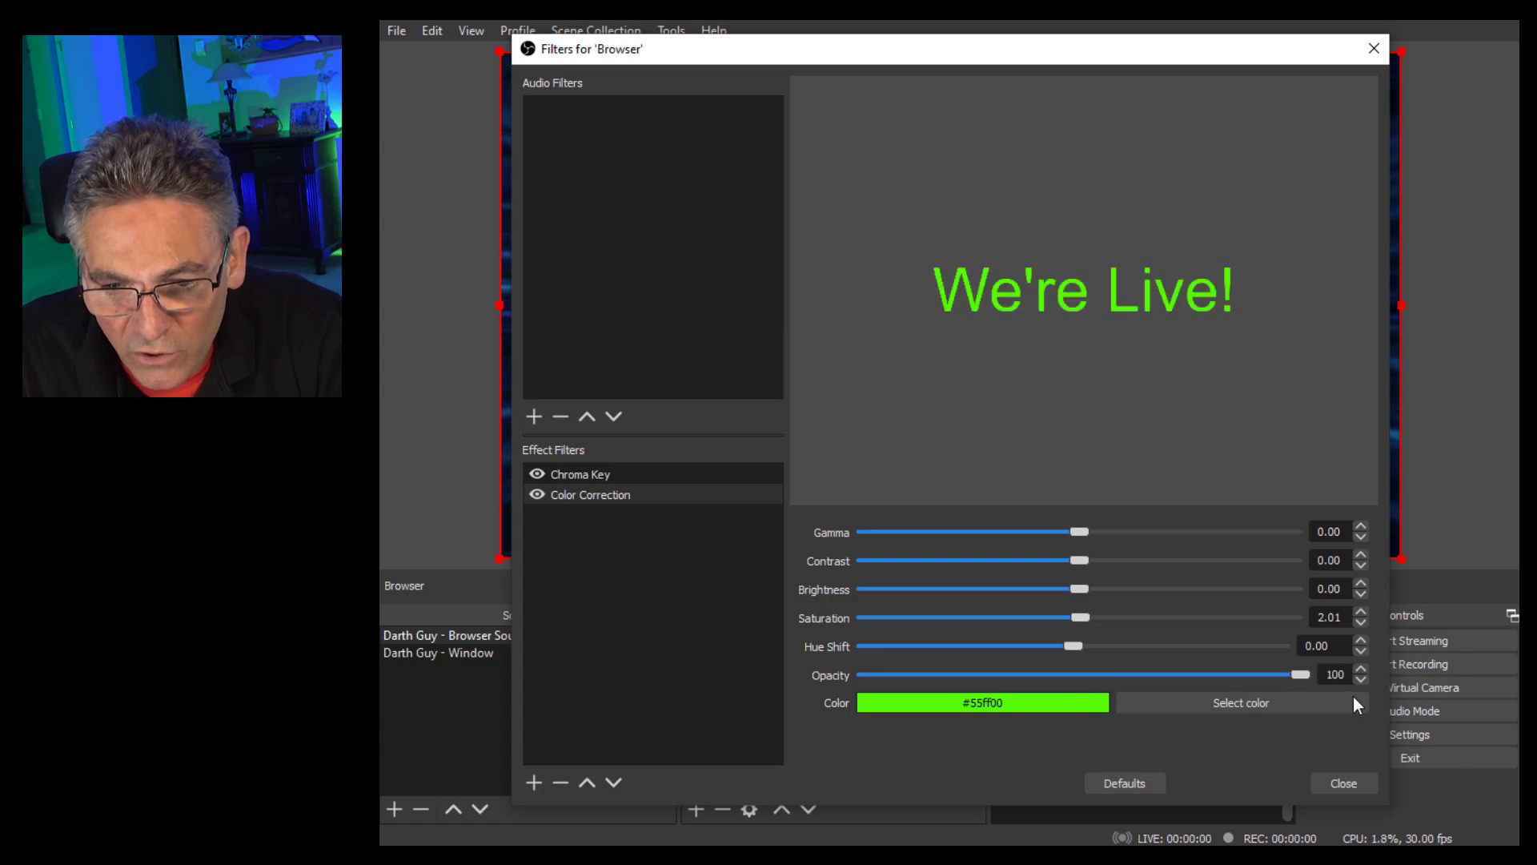
click(1333, 784)
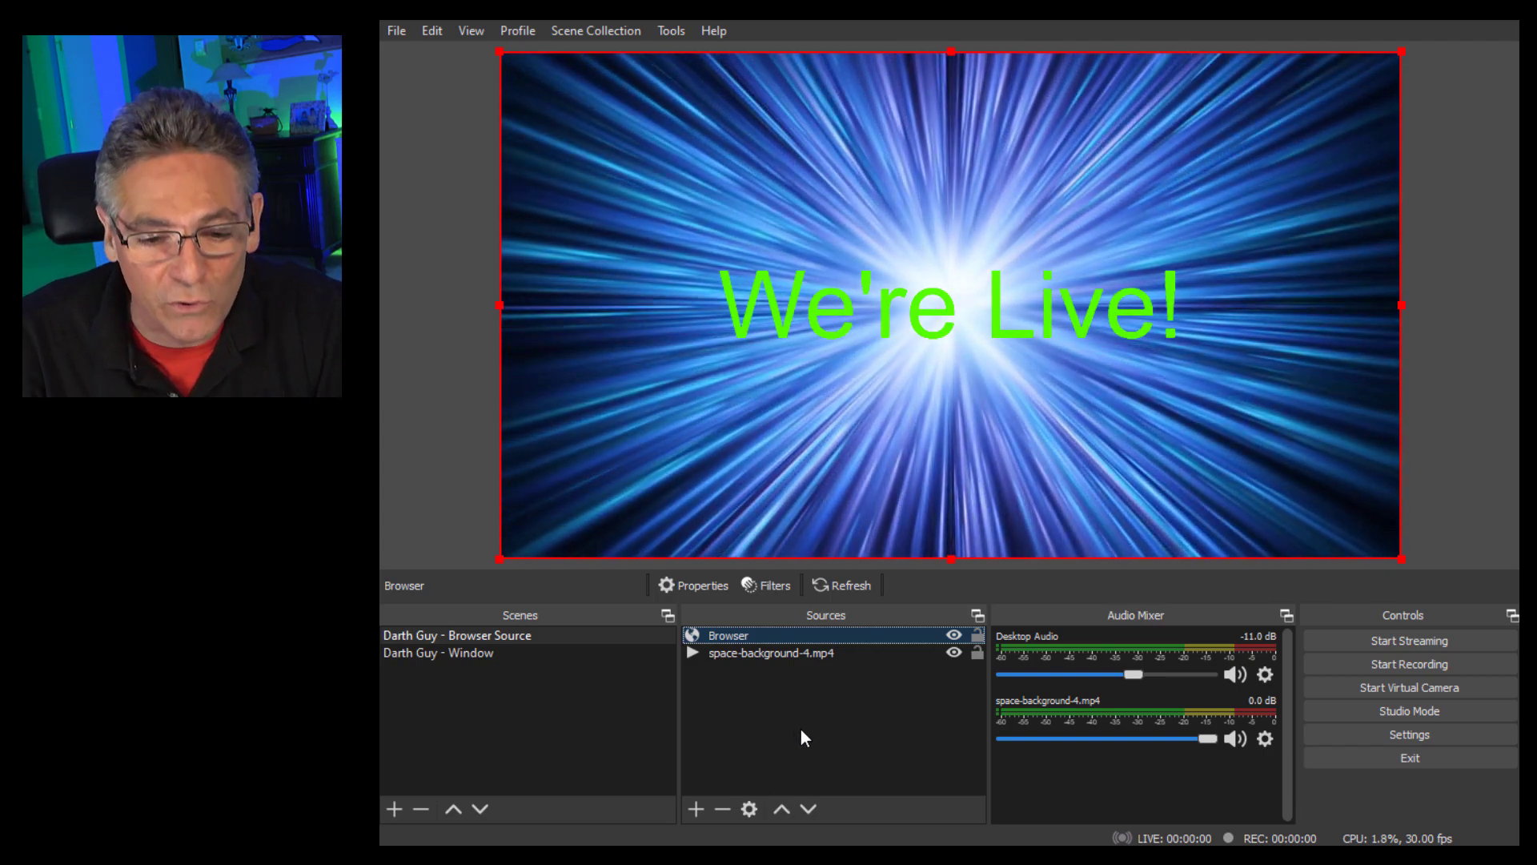
Add a Color Source filled black #000000 covering the full 1920×1080 canvas.
click(696, 808)
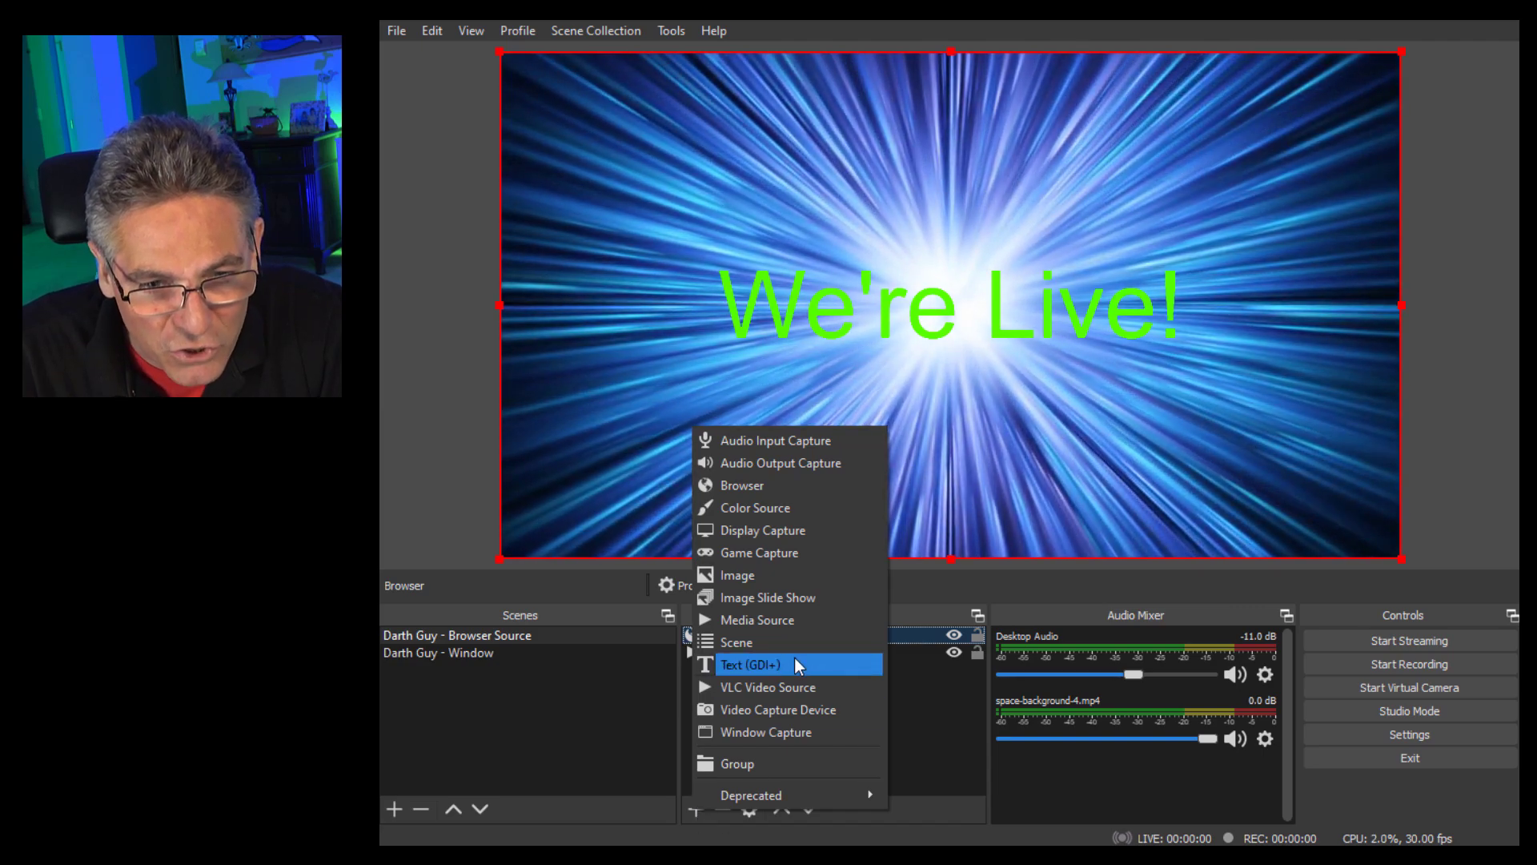
click(768, 509)
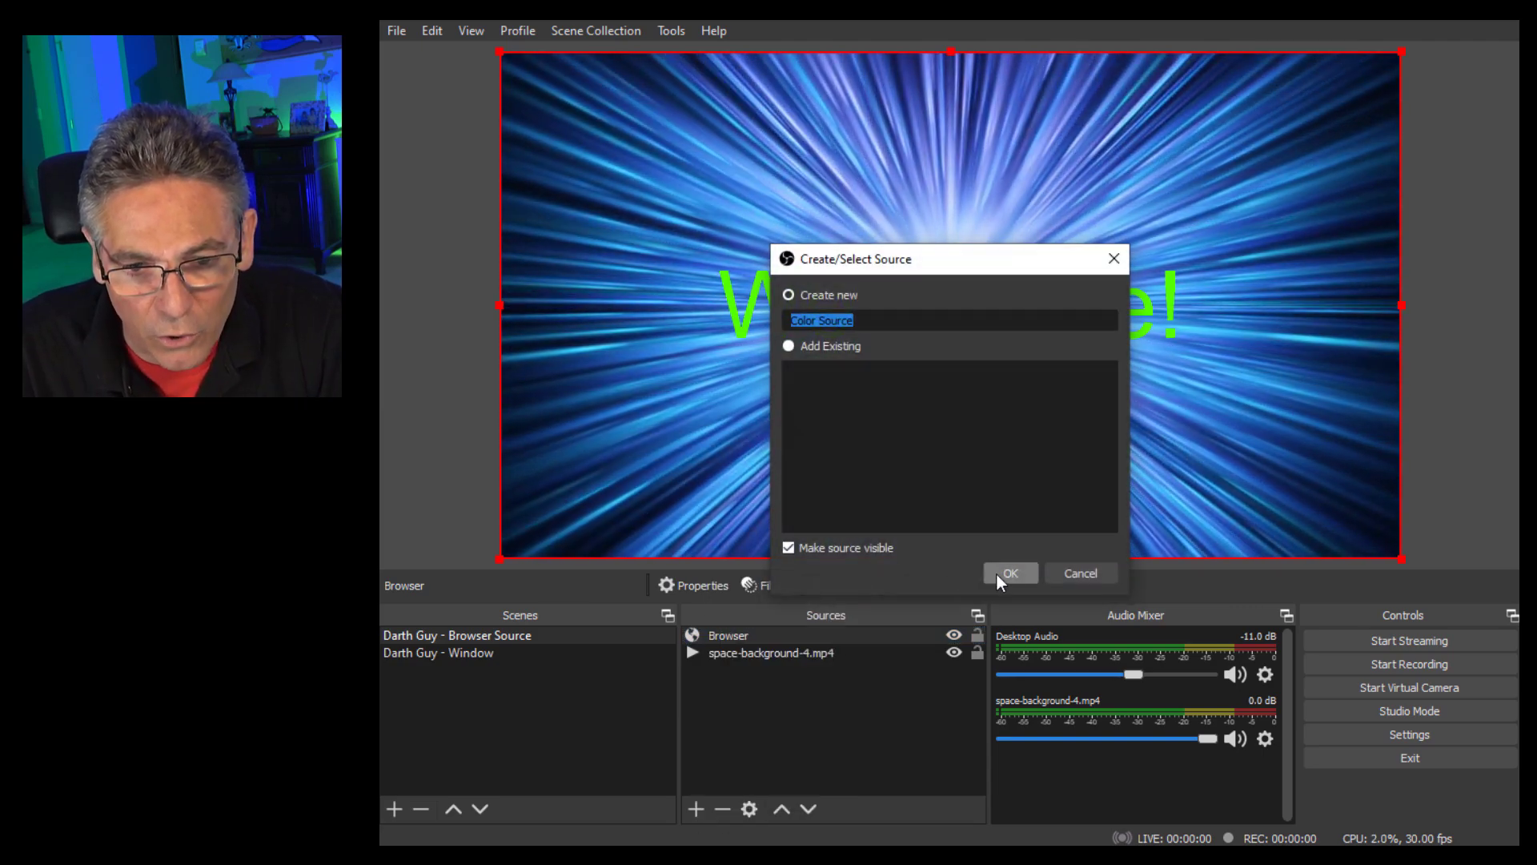
click(1009, 573)
click(1054, 562)
click(699, 278)
click(1096, 614)
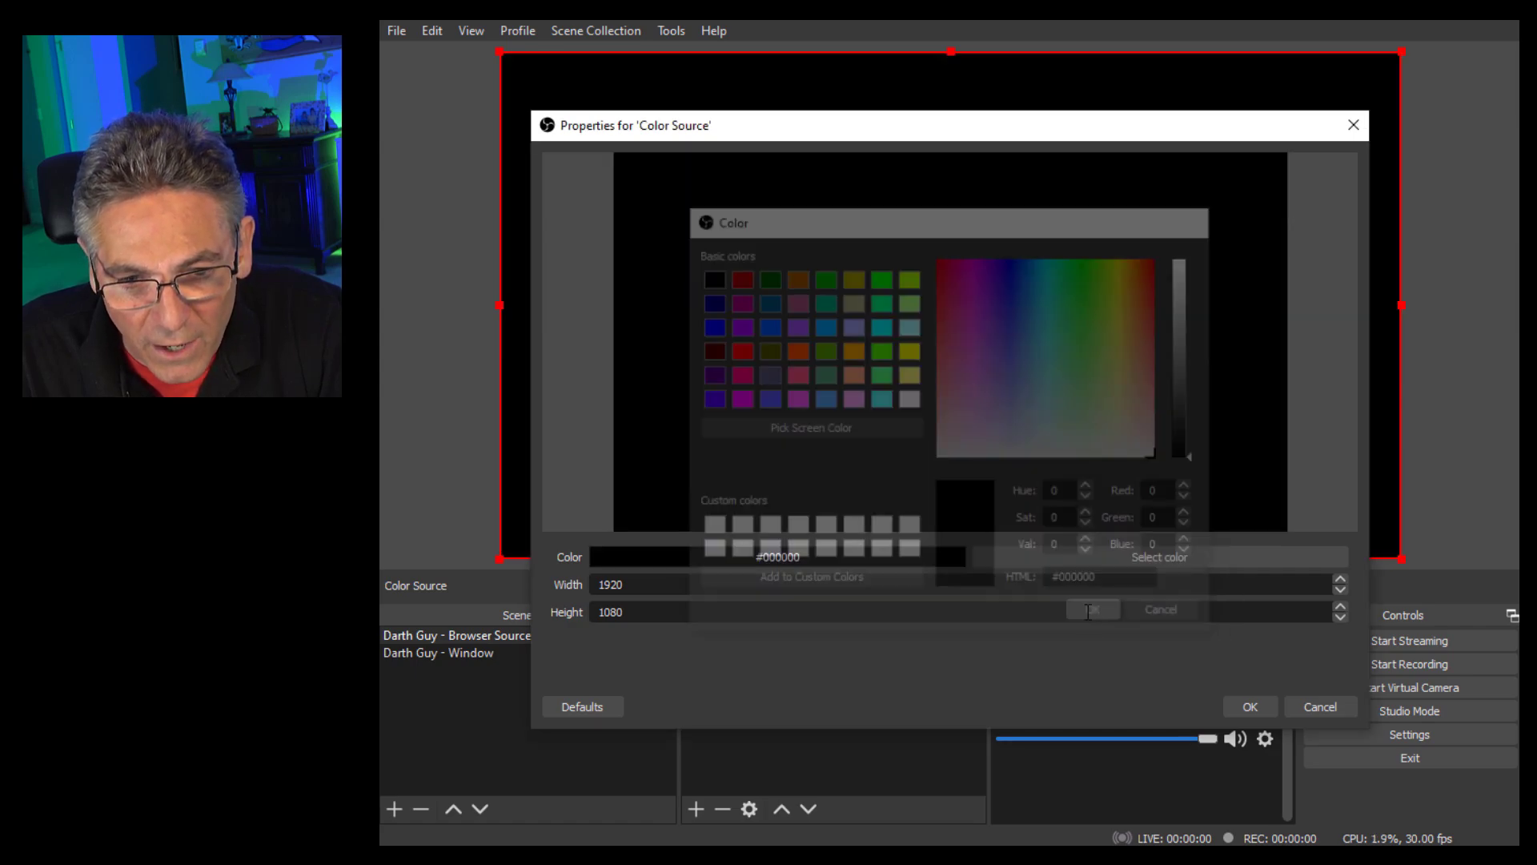
click(1251, 706)
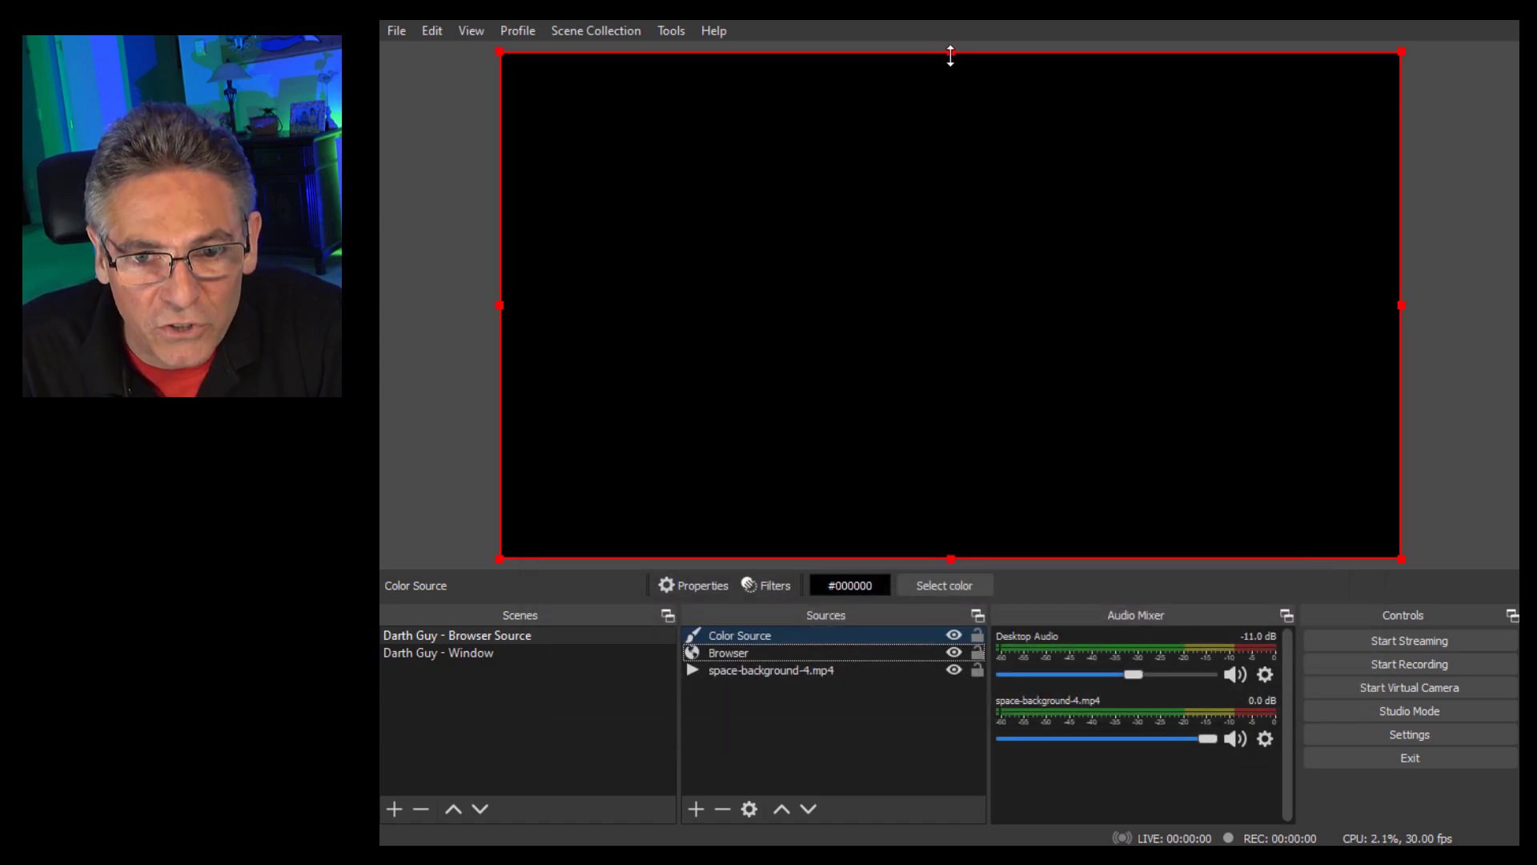
Shrink the black Color Source into a band centred on the text and layer it below Browser.
drag(950, 56, 992, 307)
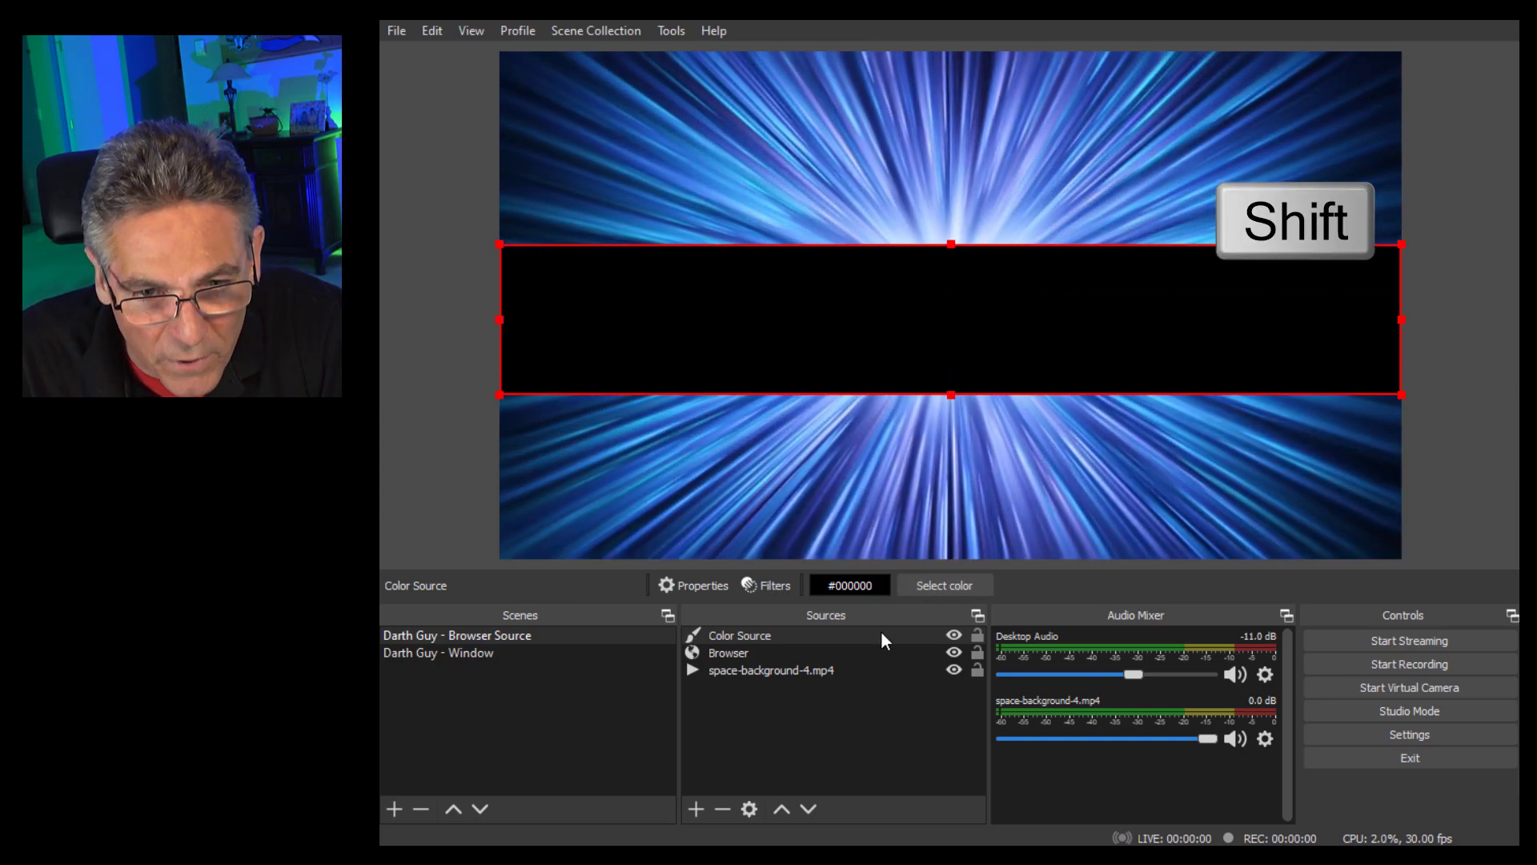
mouse_move(829, 636)
mouse_down()
mouse_move(825, 680)
mouse_move(824, 655)
mouse_up()
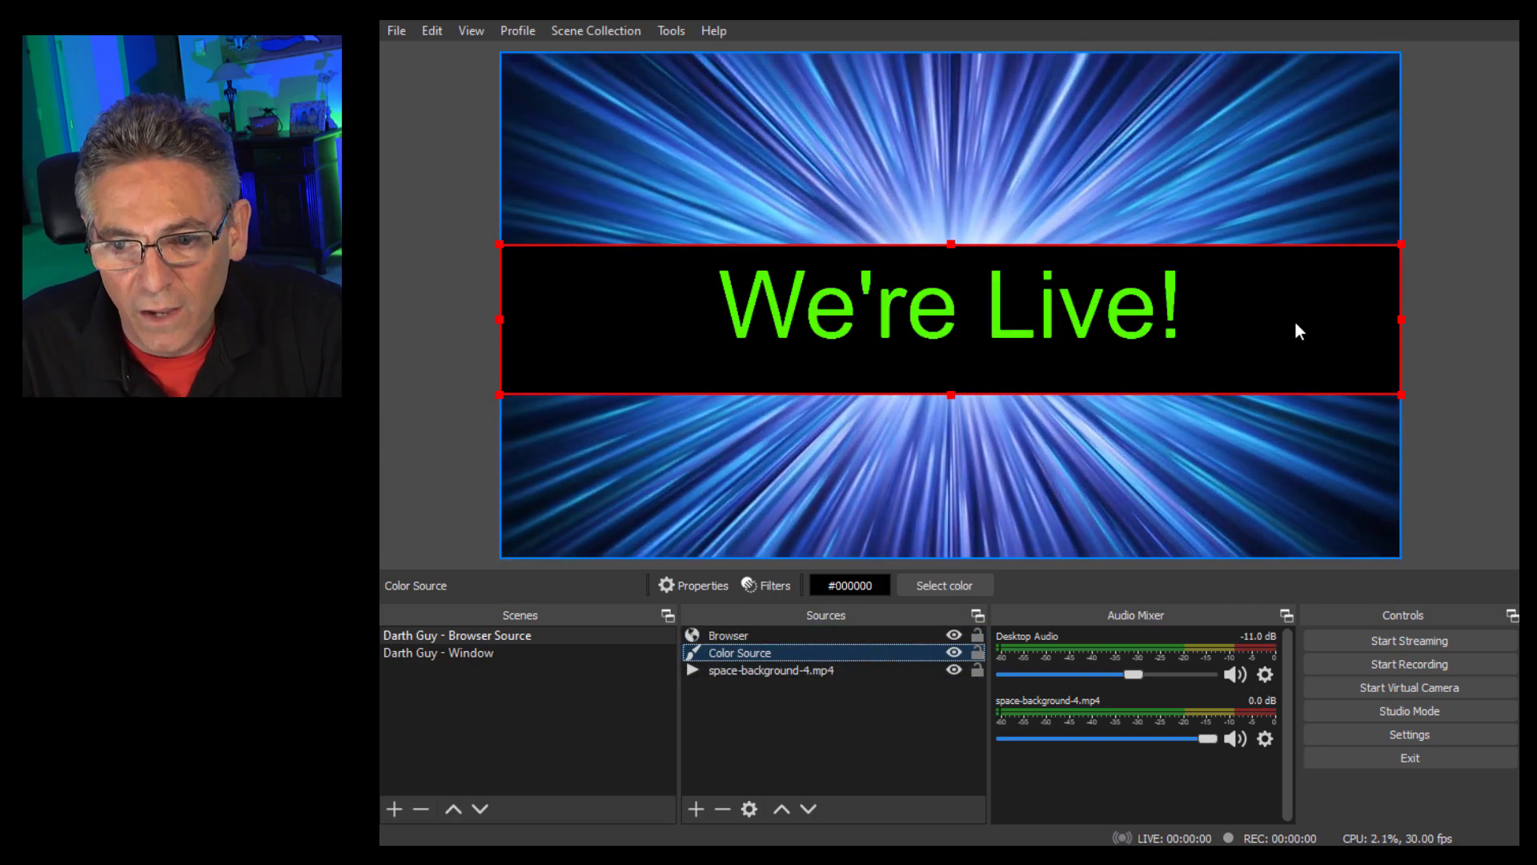
drag(1295, 321, 1289, 313)
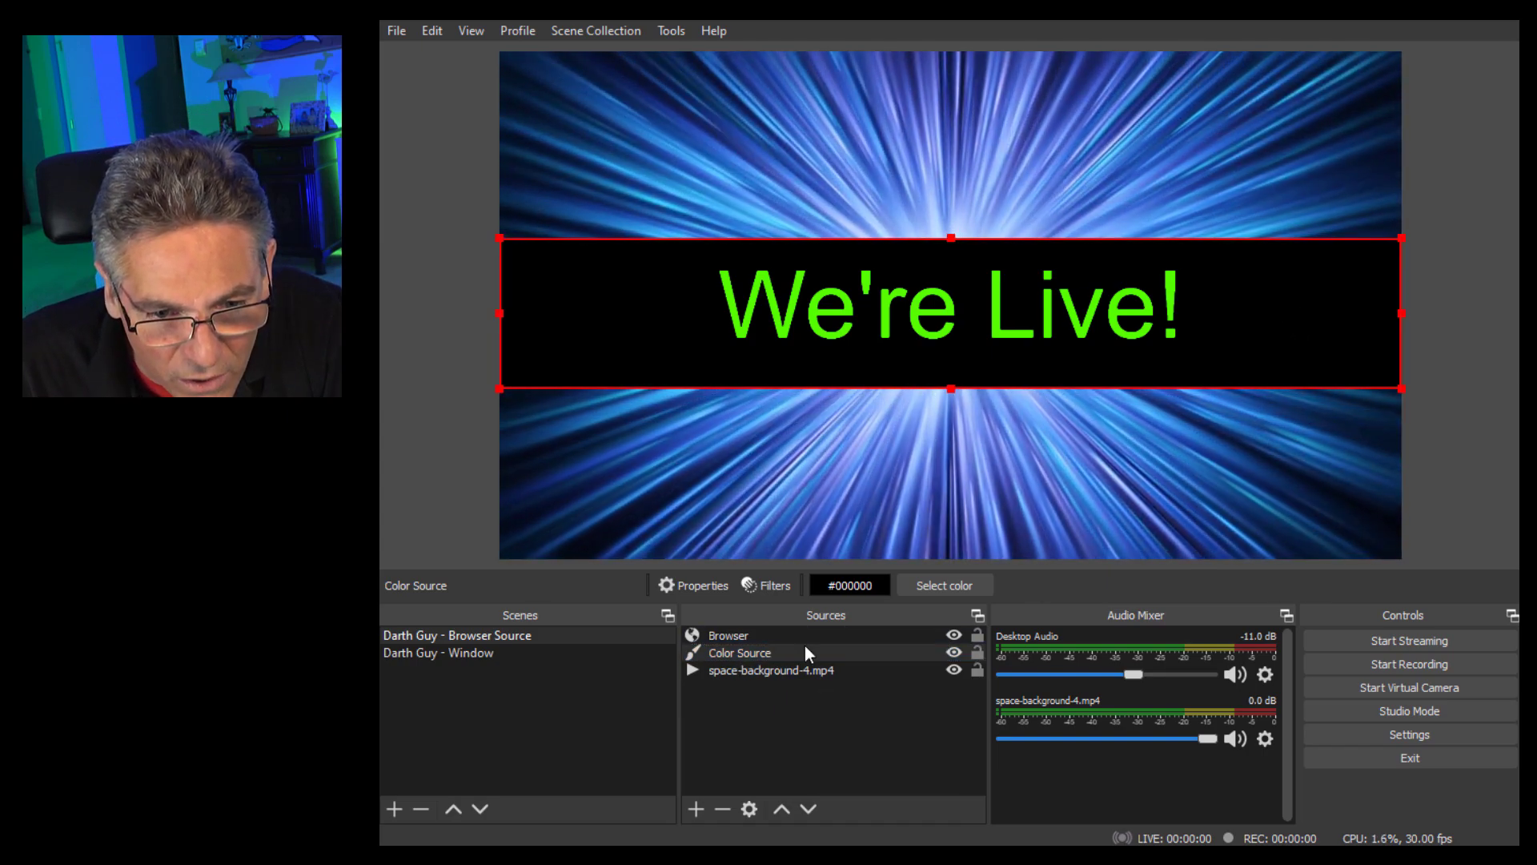
Add a Color Correction filter to the black band, lowering its opacity to about half.
right_click(801, 651)
click(839, 616)
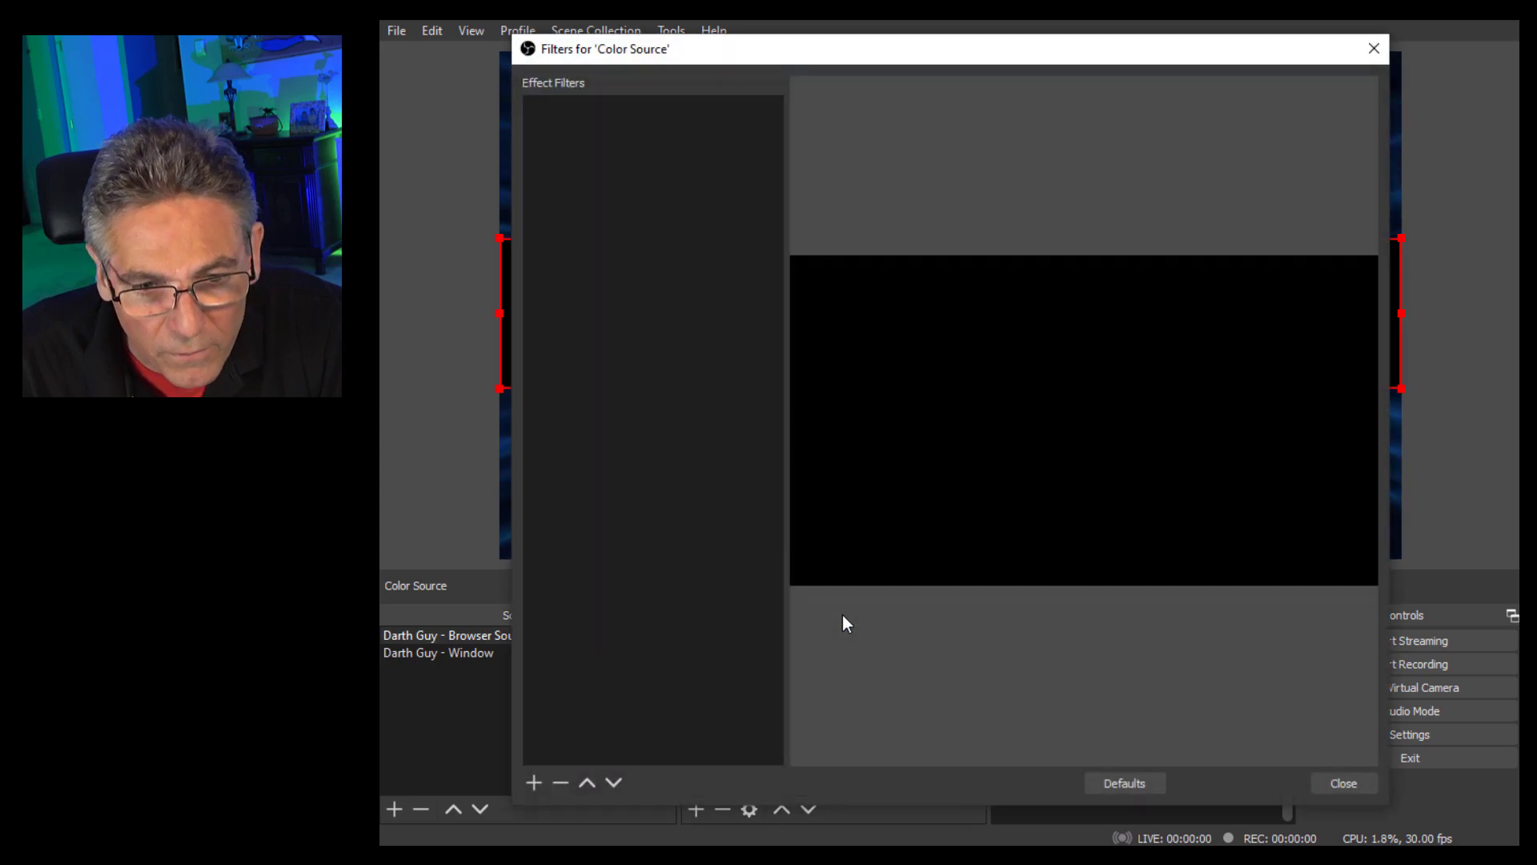
click(535, 784)
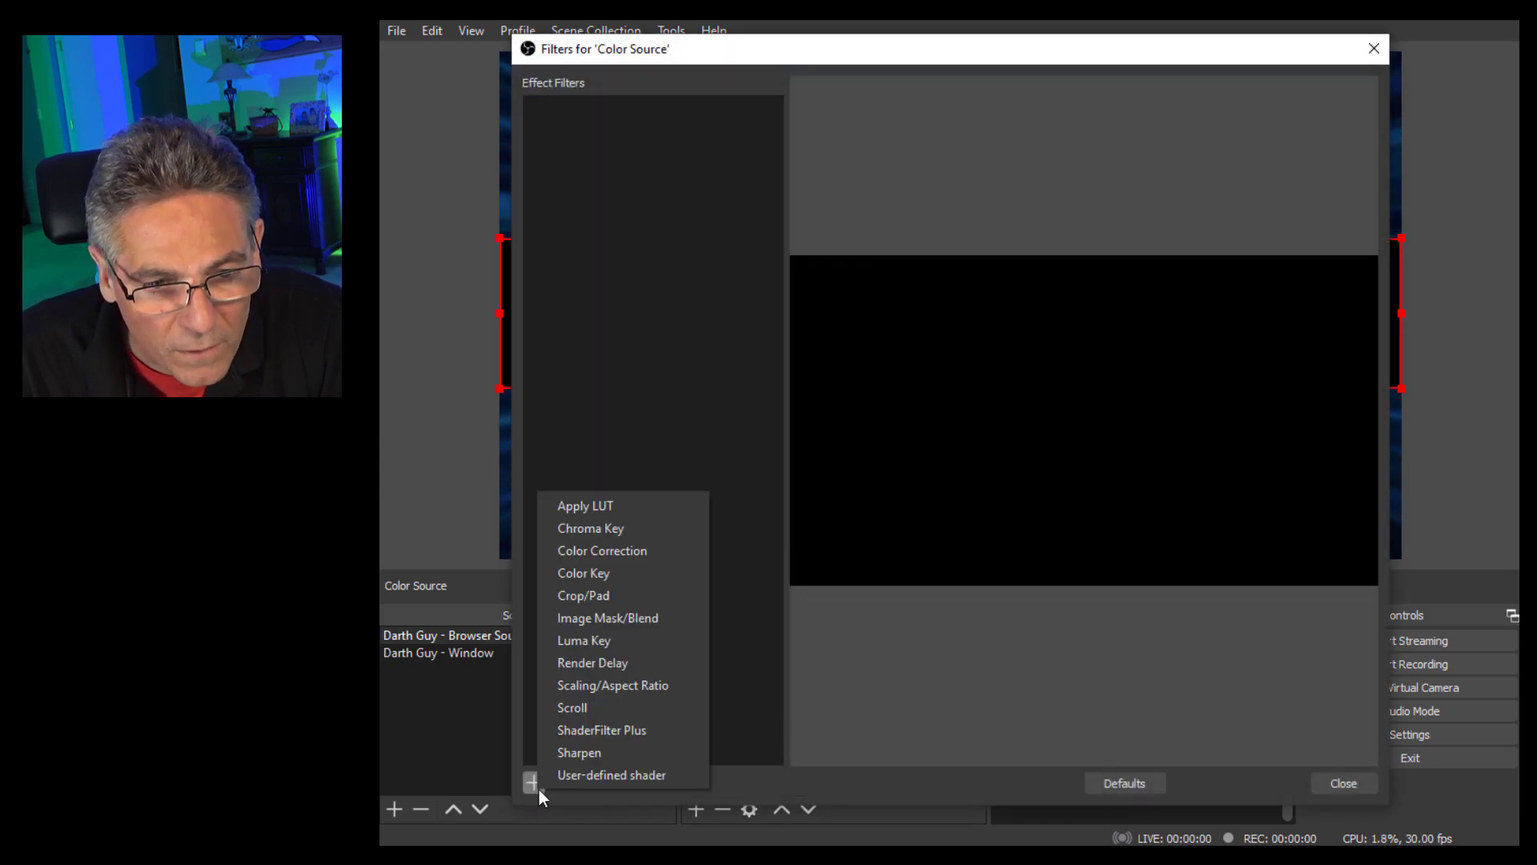
click(638, 551)
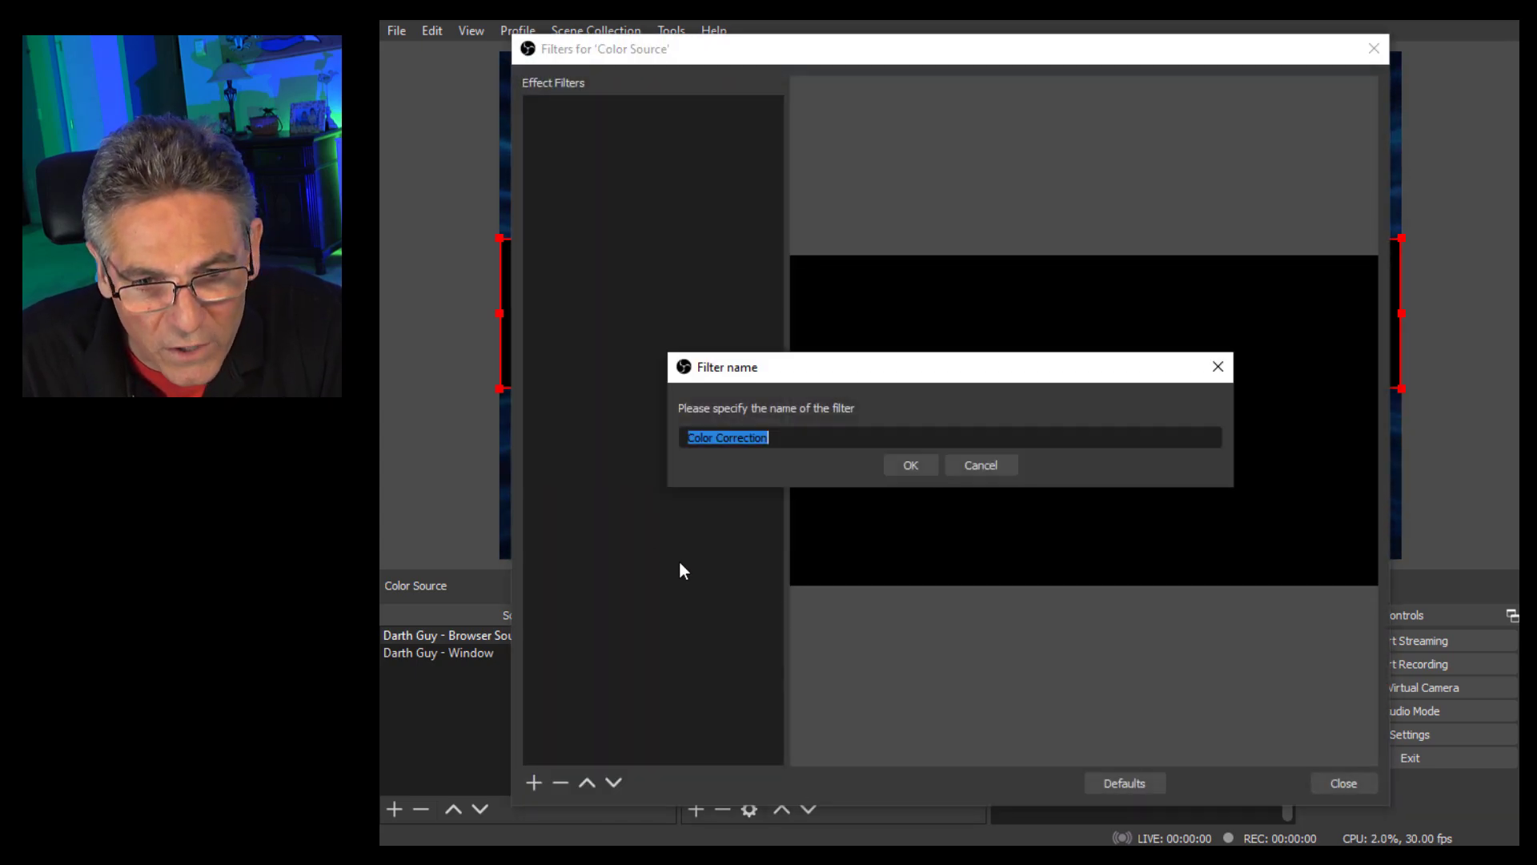
click(897, 465)
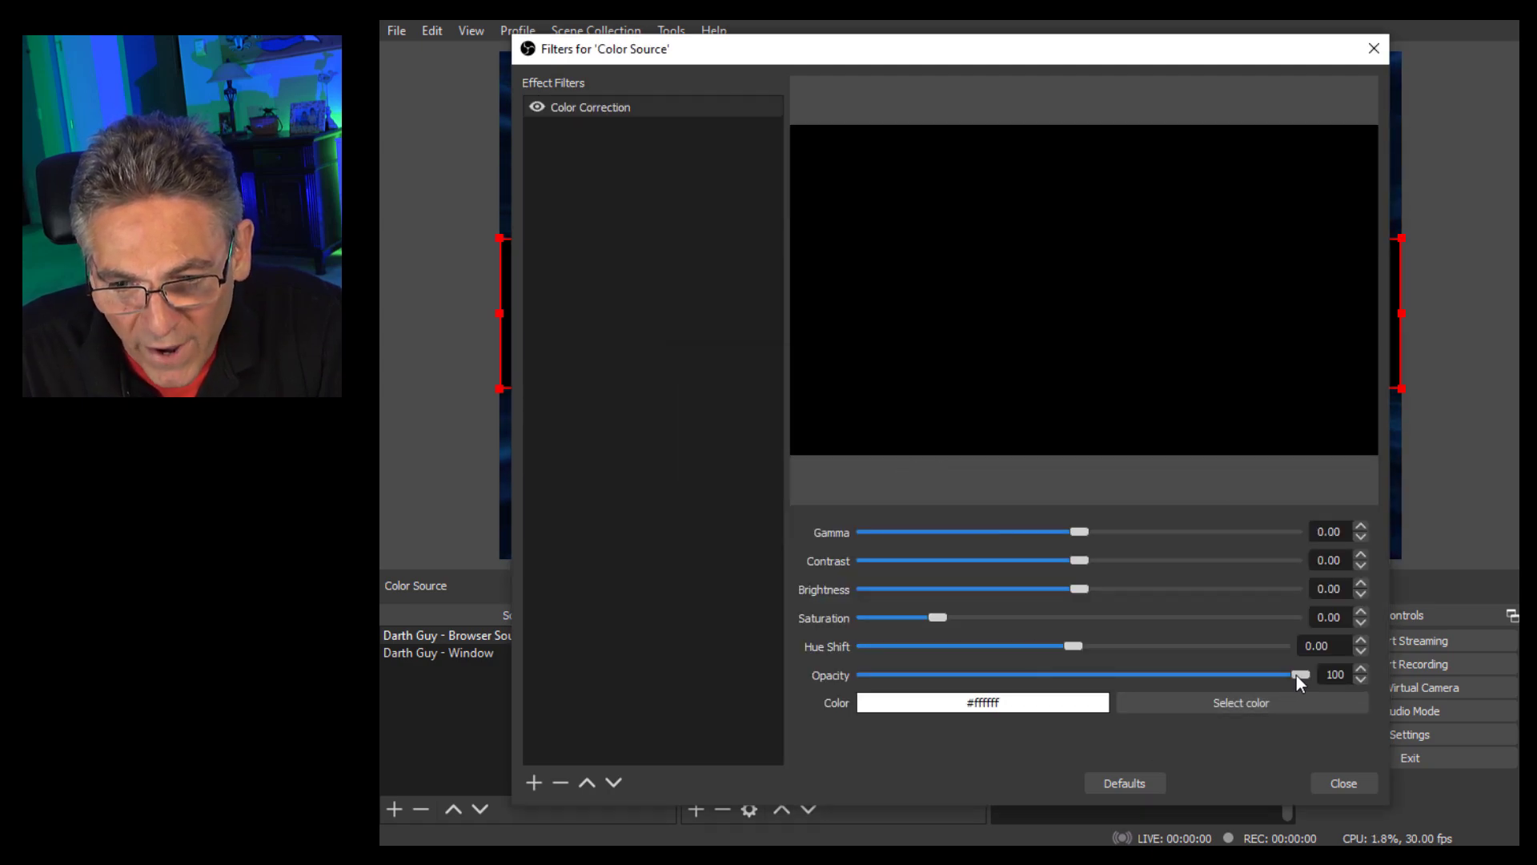
drag(1299, 674, 1107, 674)
click(1343, 783)
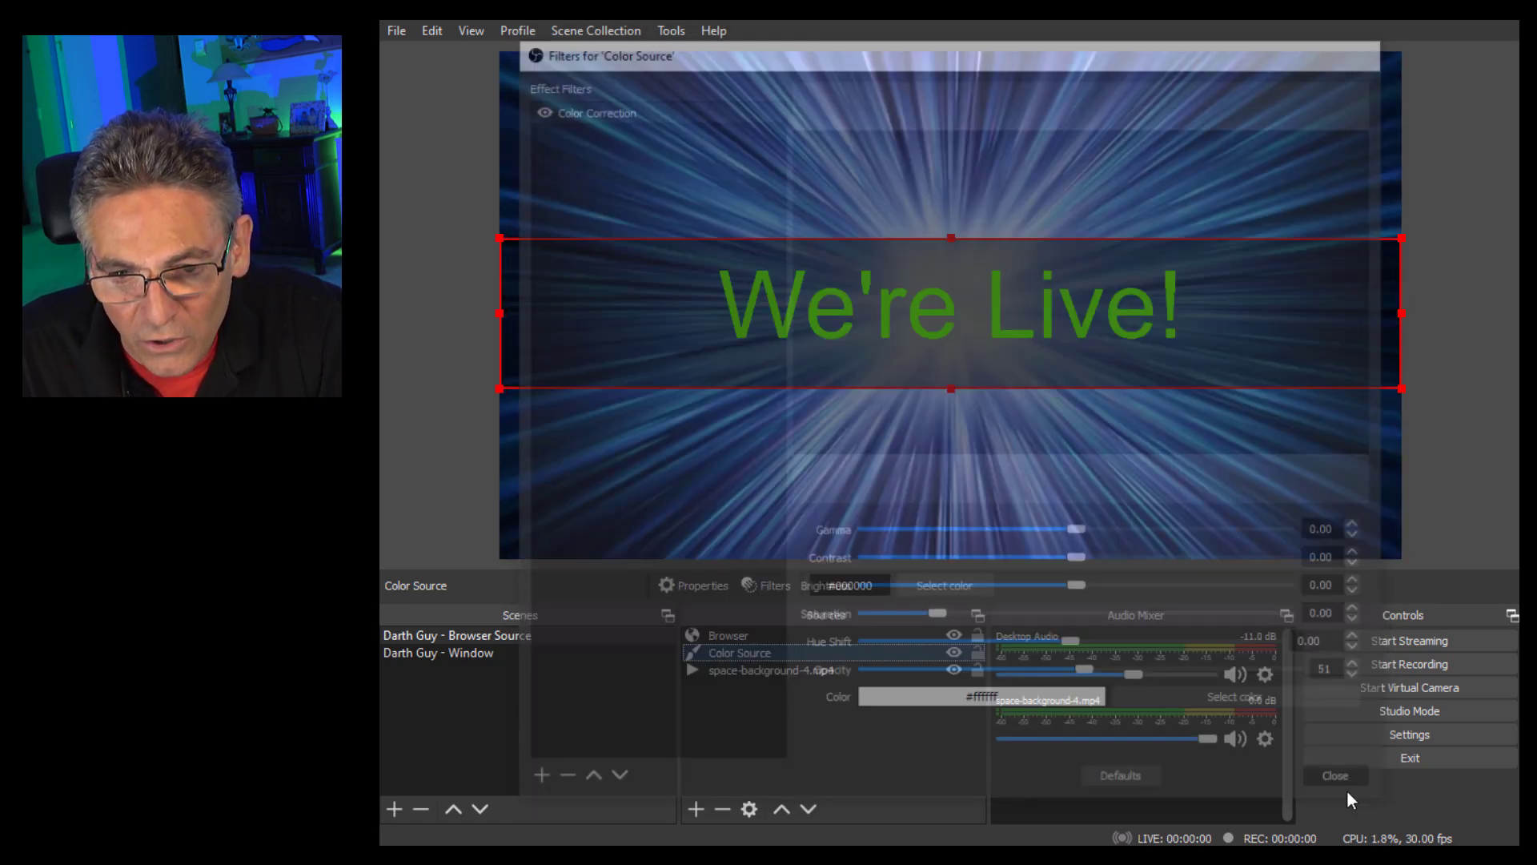
click(1422, 477)
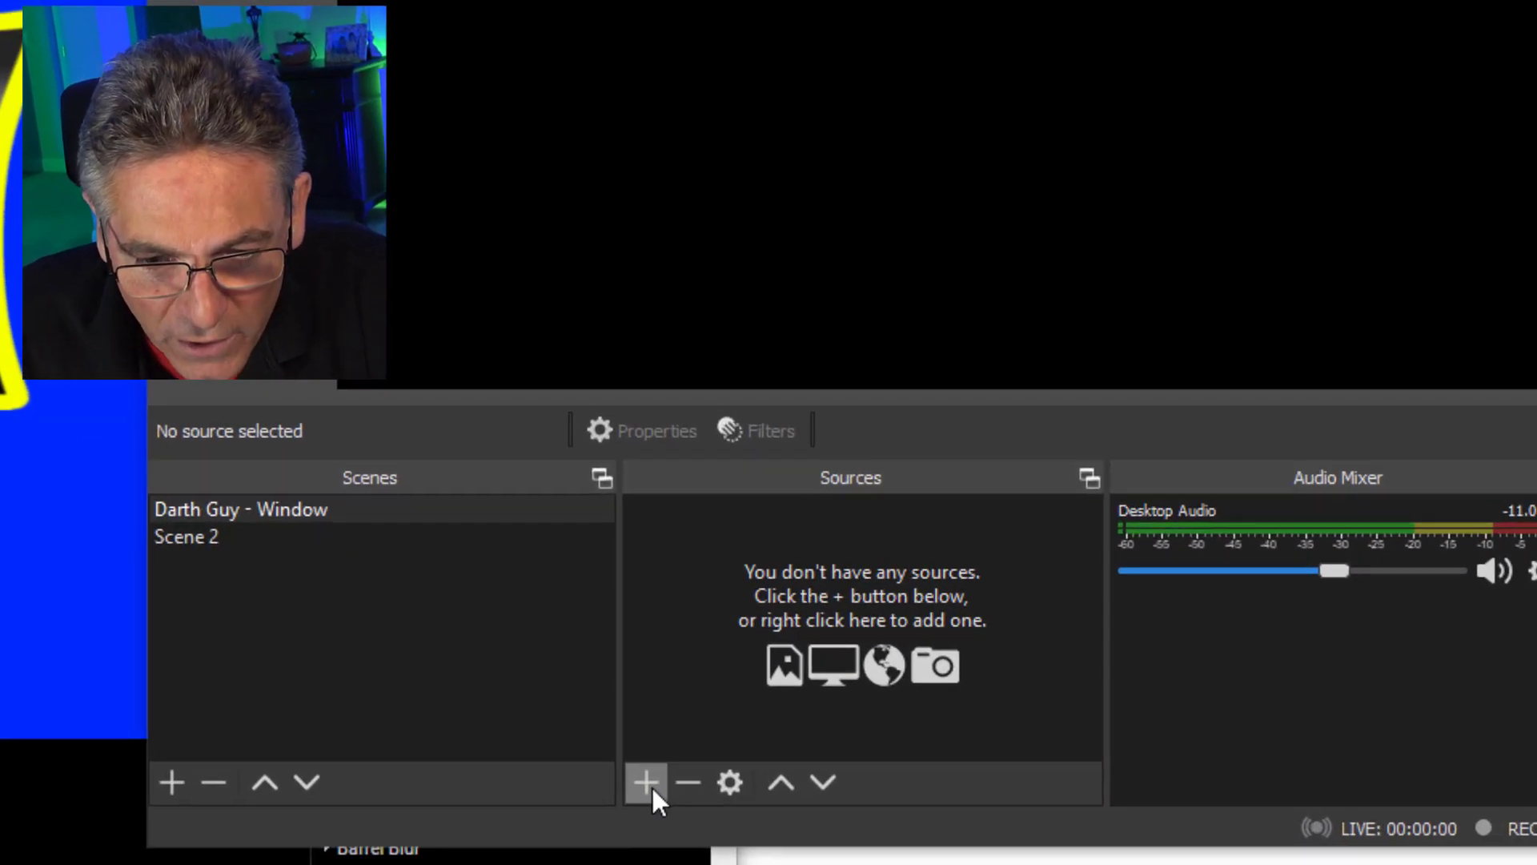
click(947, 757)
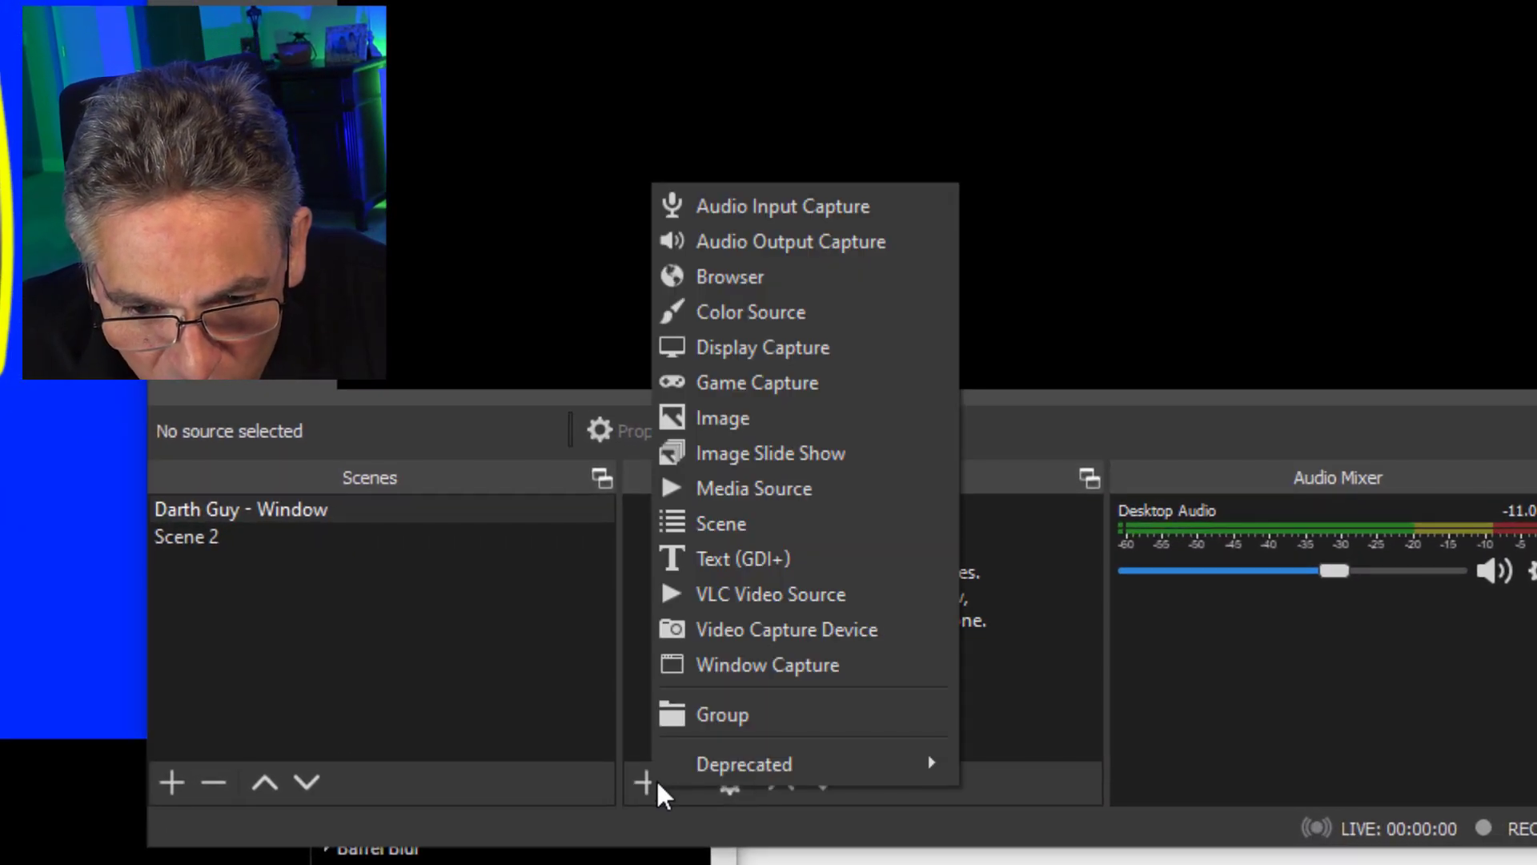
click(737, 285)
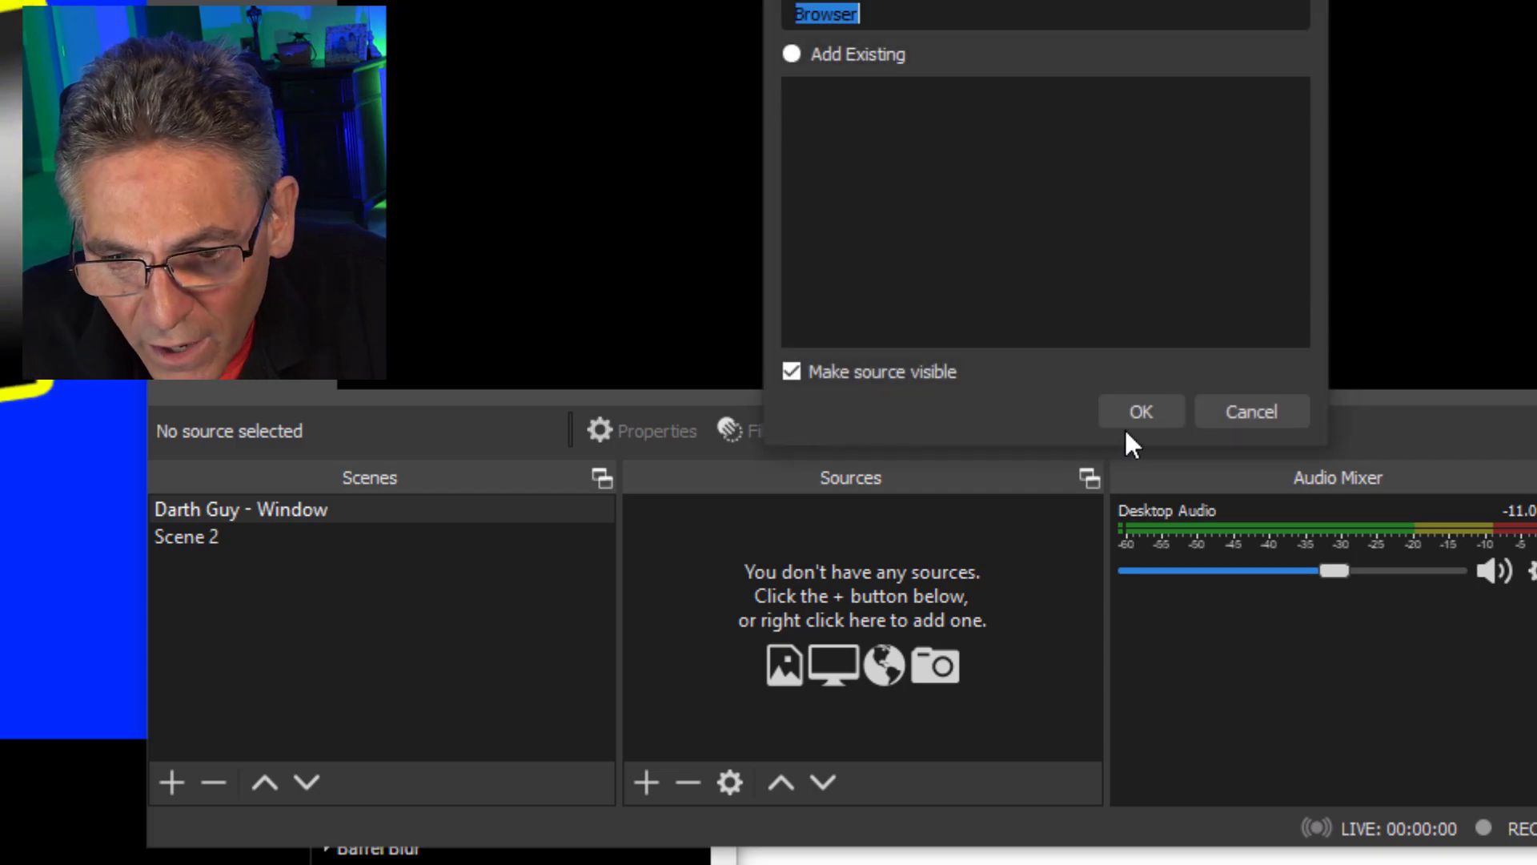
click(1141, 412)
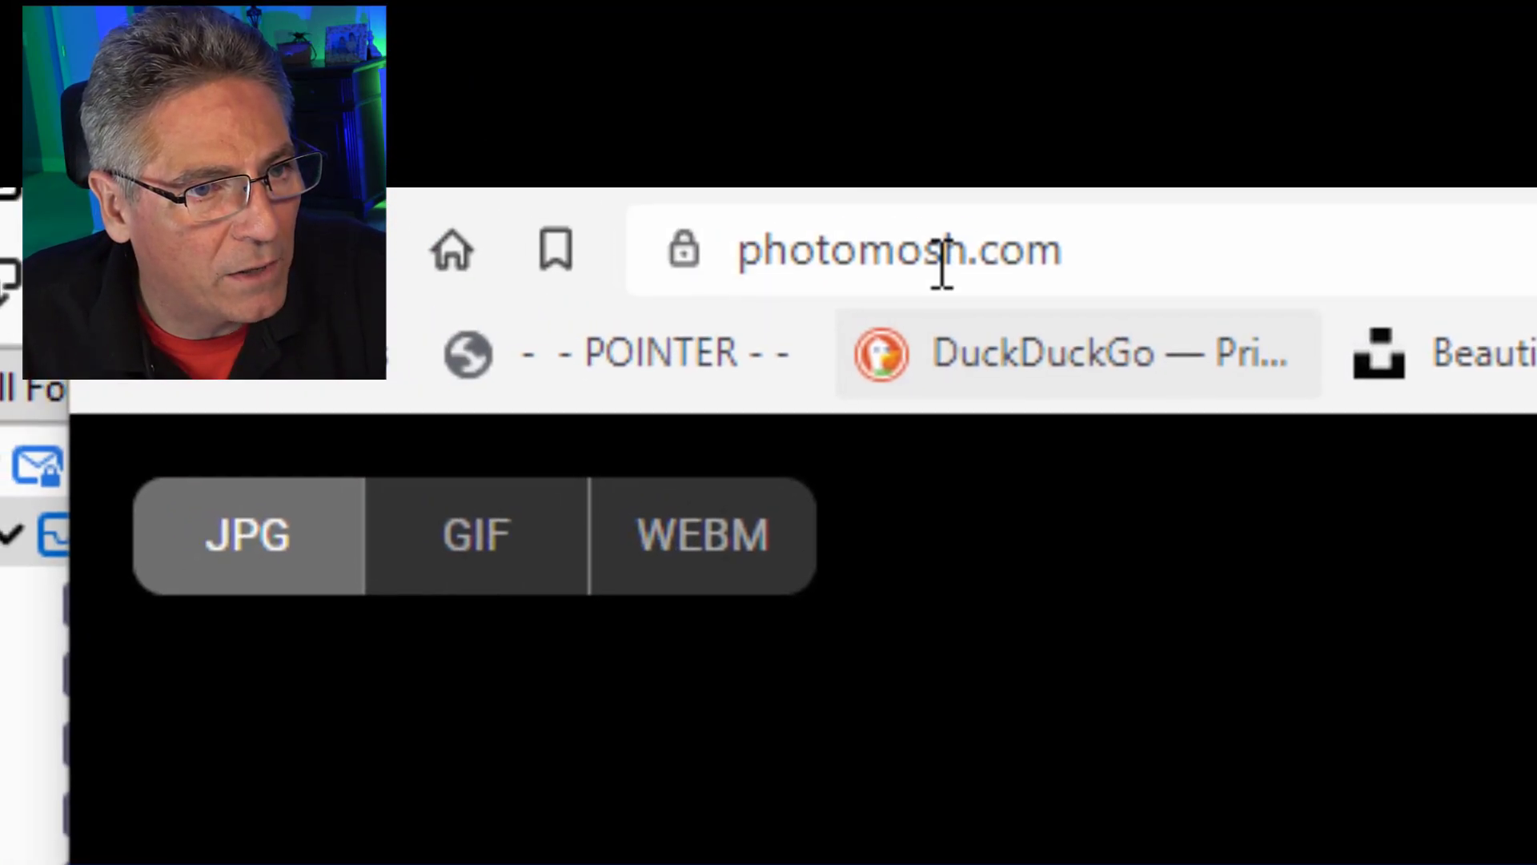
click(940, 264)
key(ctrl+c)
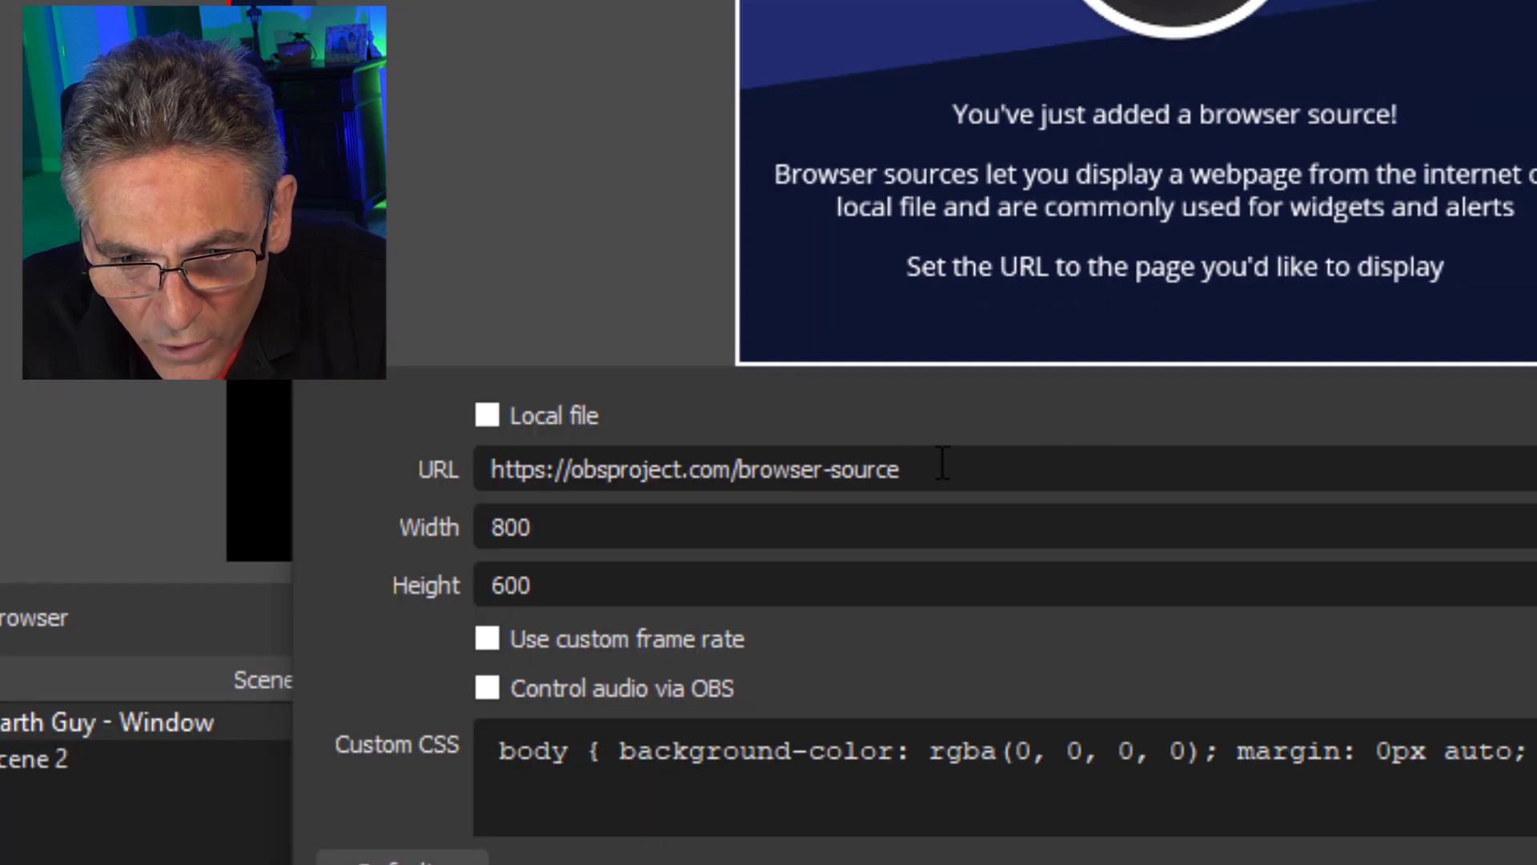
triple_click(875, 474)
key(ctrl+v)
Clear the Browser source's Custom CSS, then enlarge and centre the Photomosh page.
triple_click(697, 640)
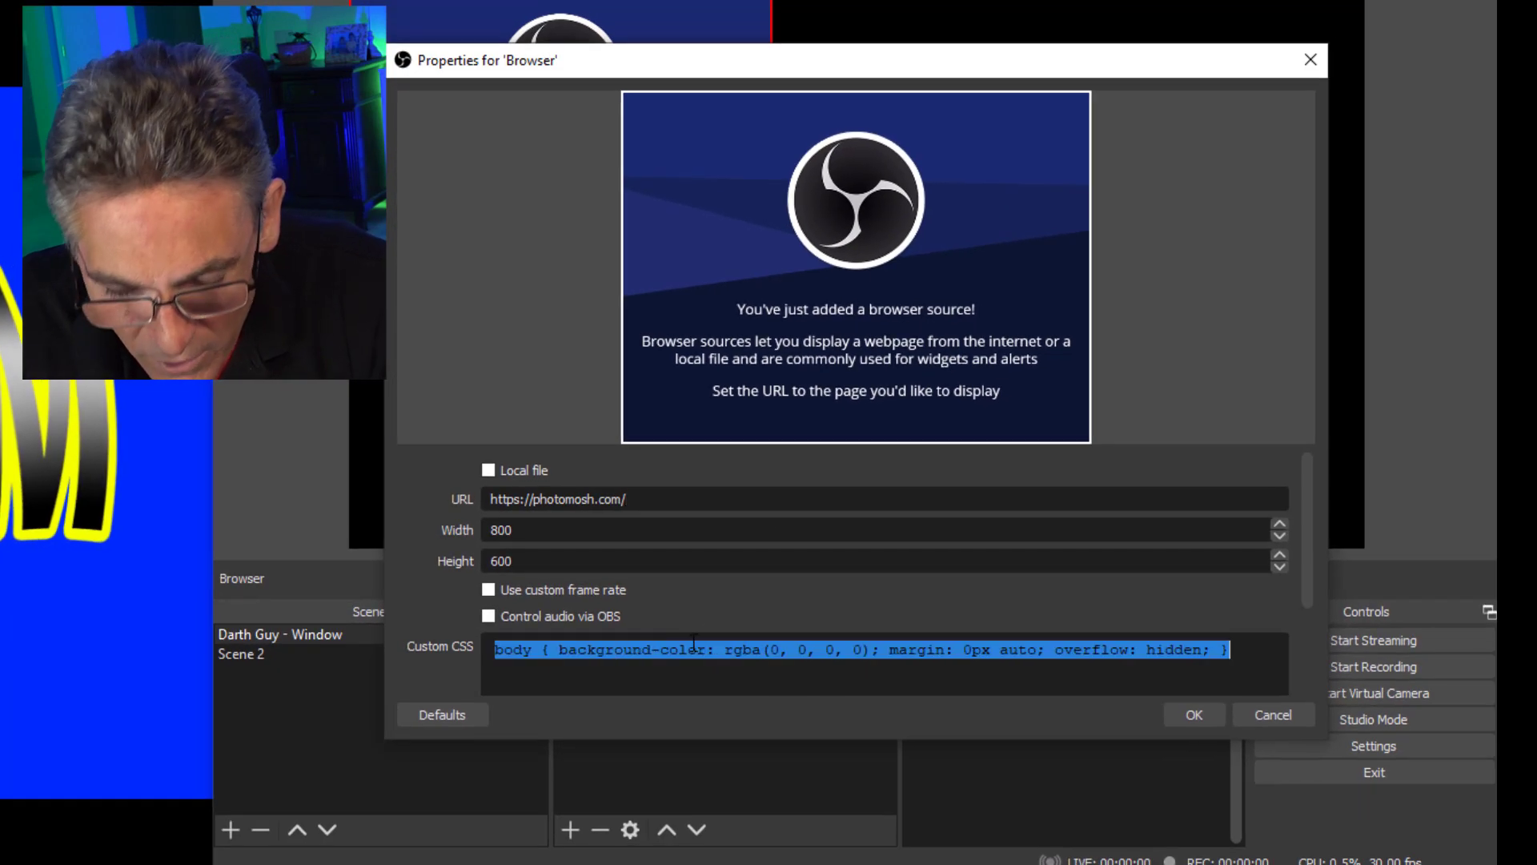
key(BackSpace)
click(1172, 725)
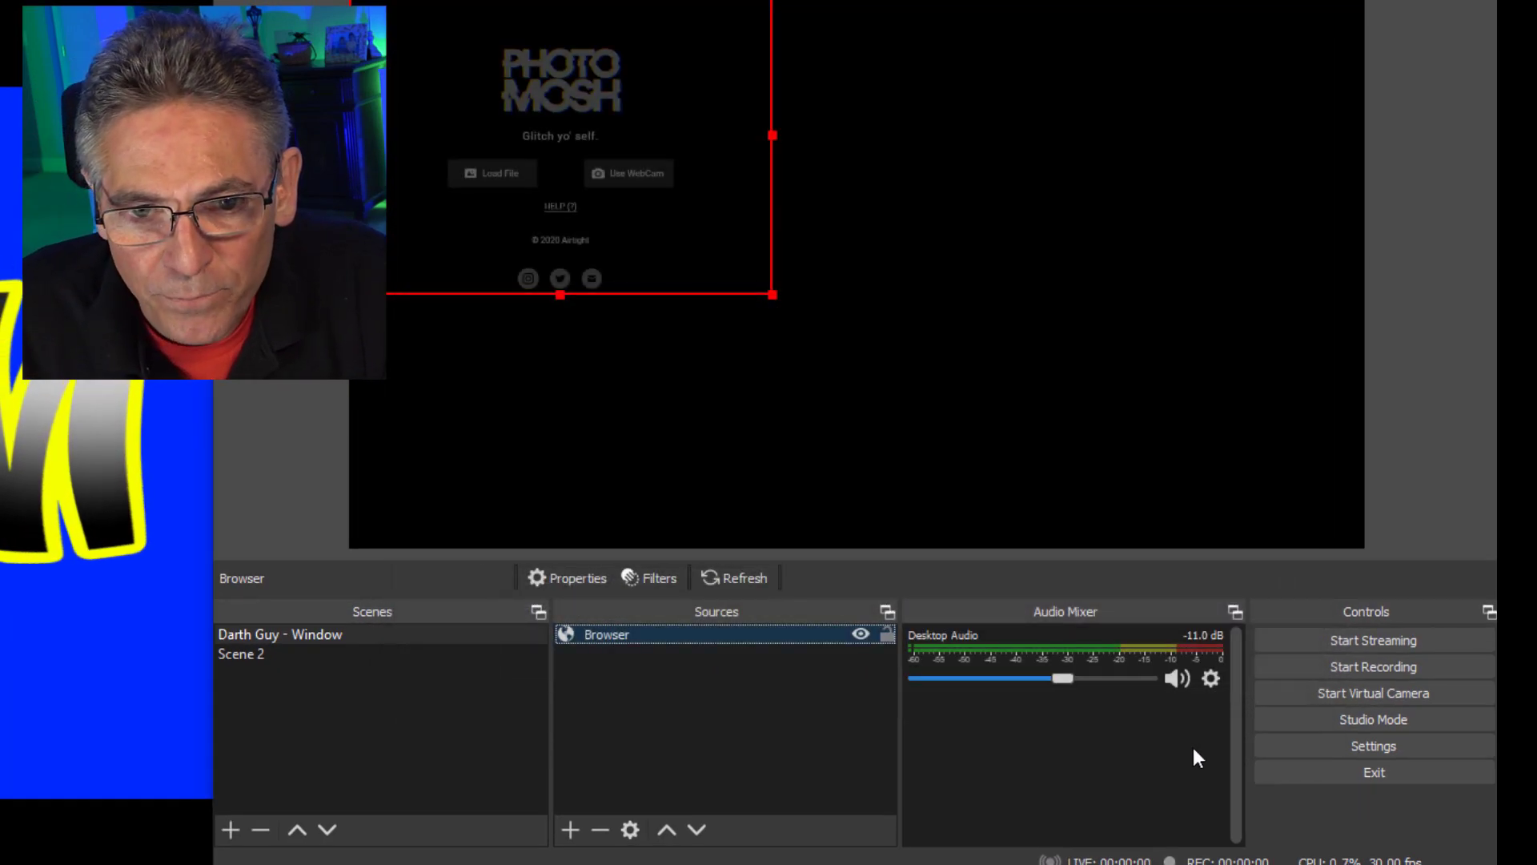
drag(772, 294, 1091, 534)
drag(841, 374, 964, 385)
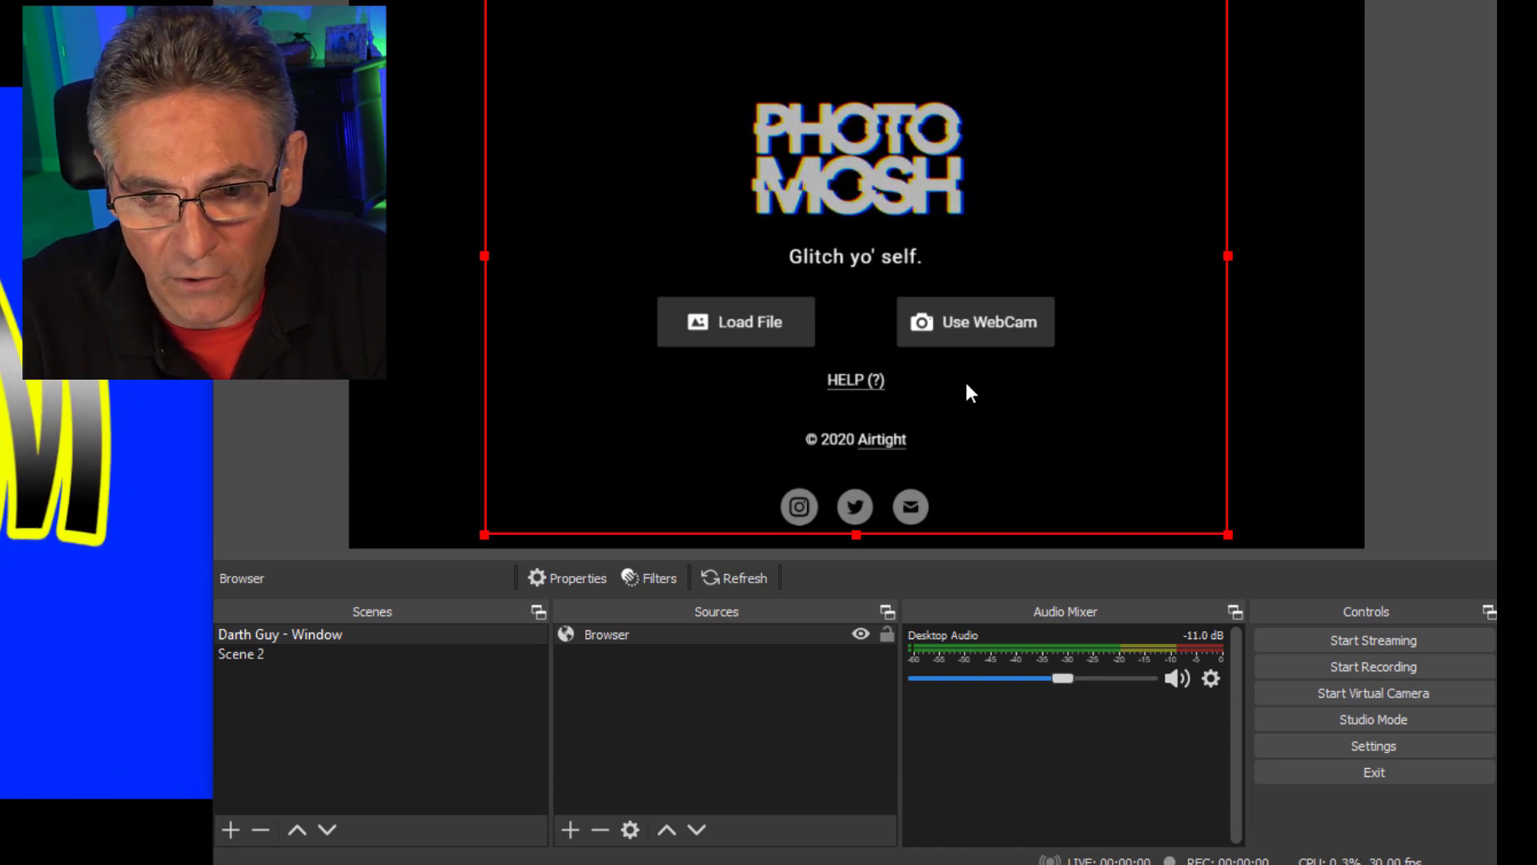
Replace the Browser source with a centred Window Capture of '[brave.exe]: PHOTOMOSH - Brave'.
click(600, 829)
click(916, 435)
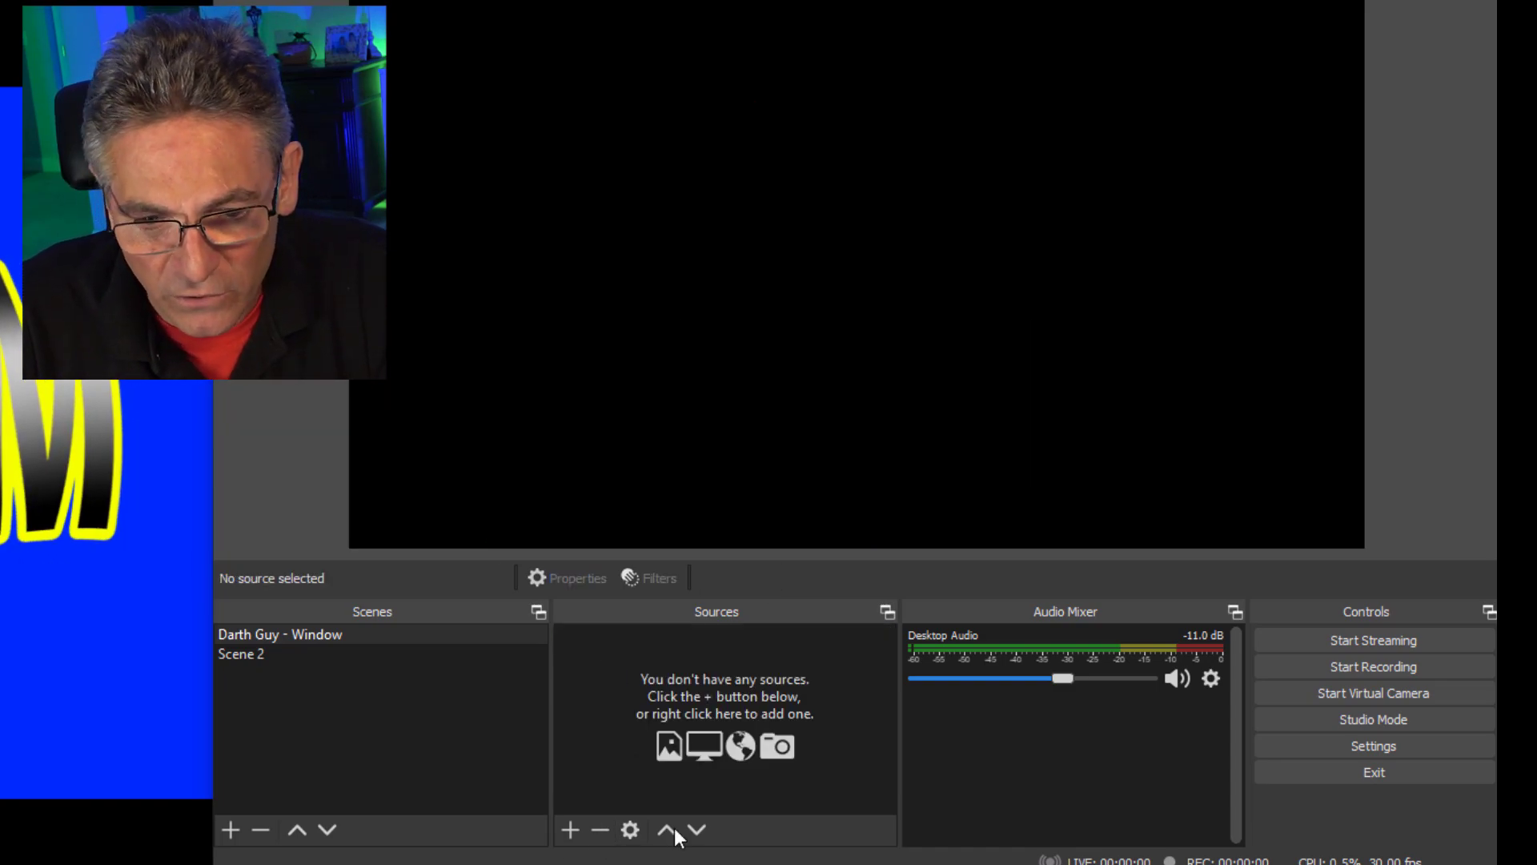
click(579, 839)
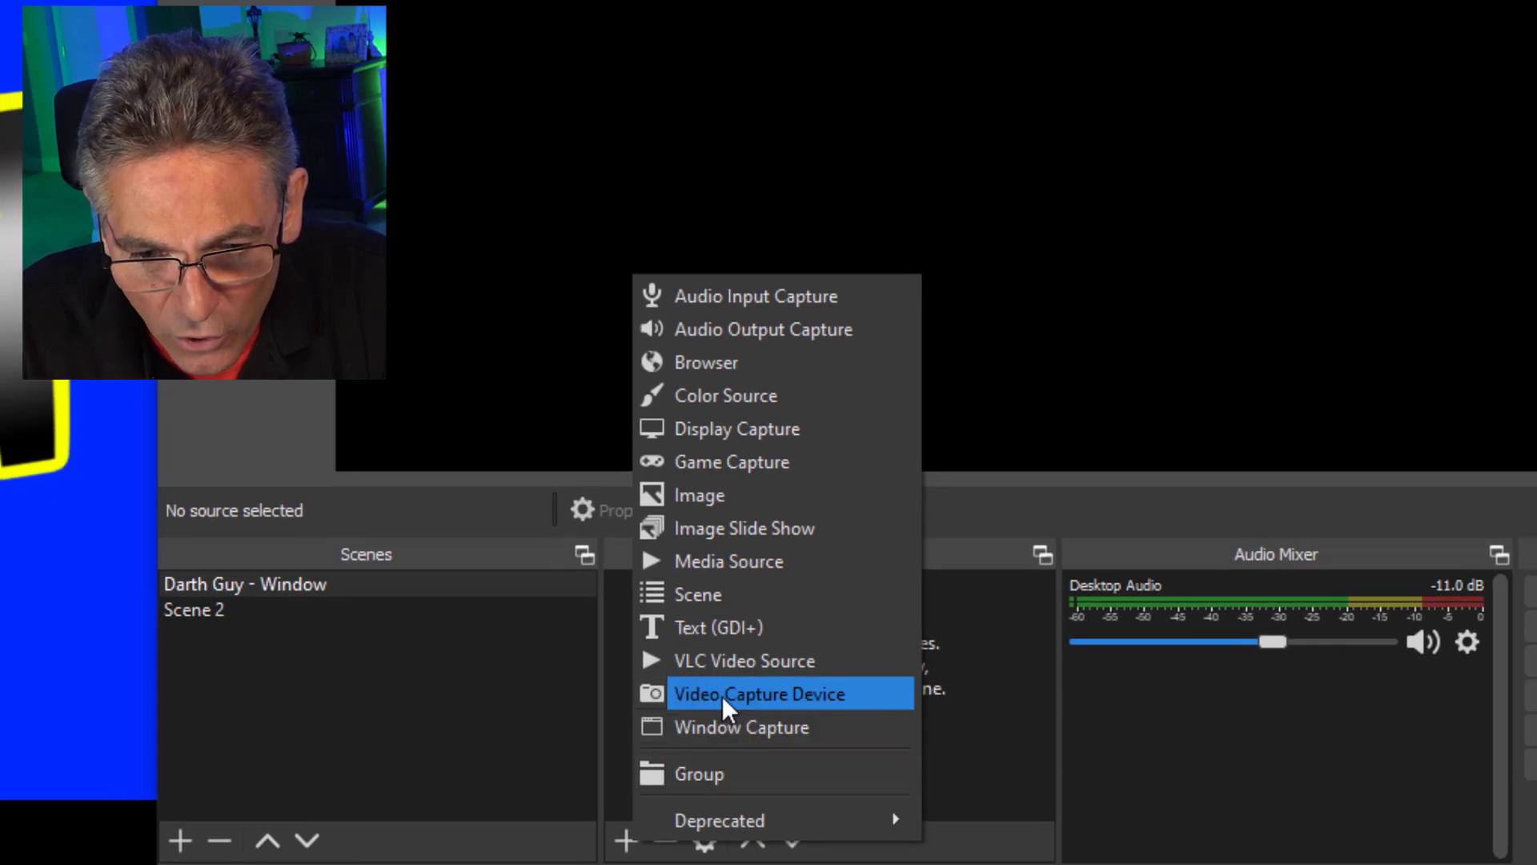
click(753, 727)
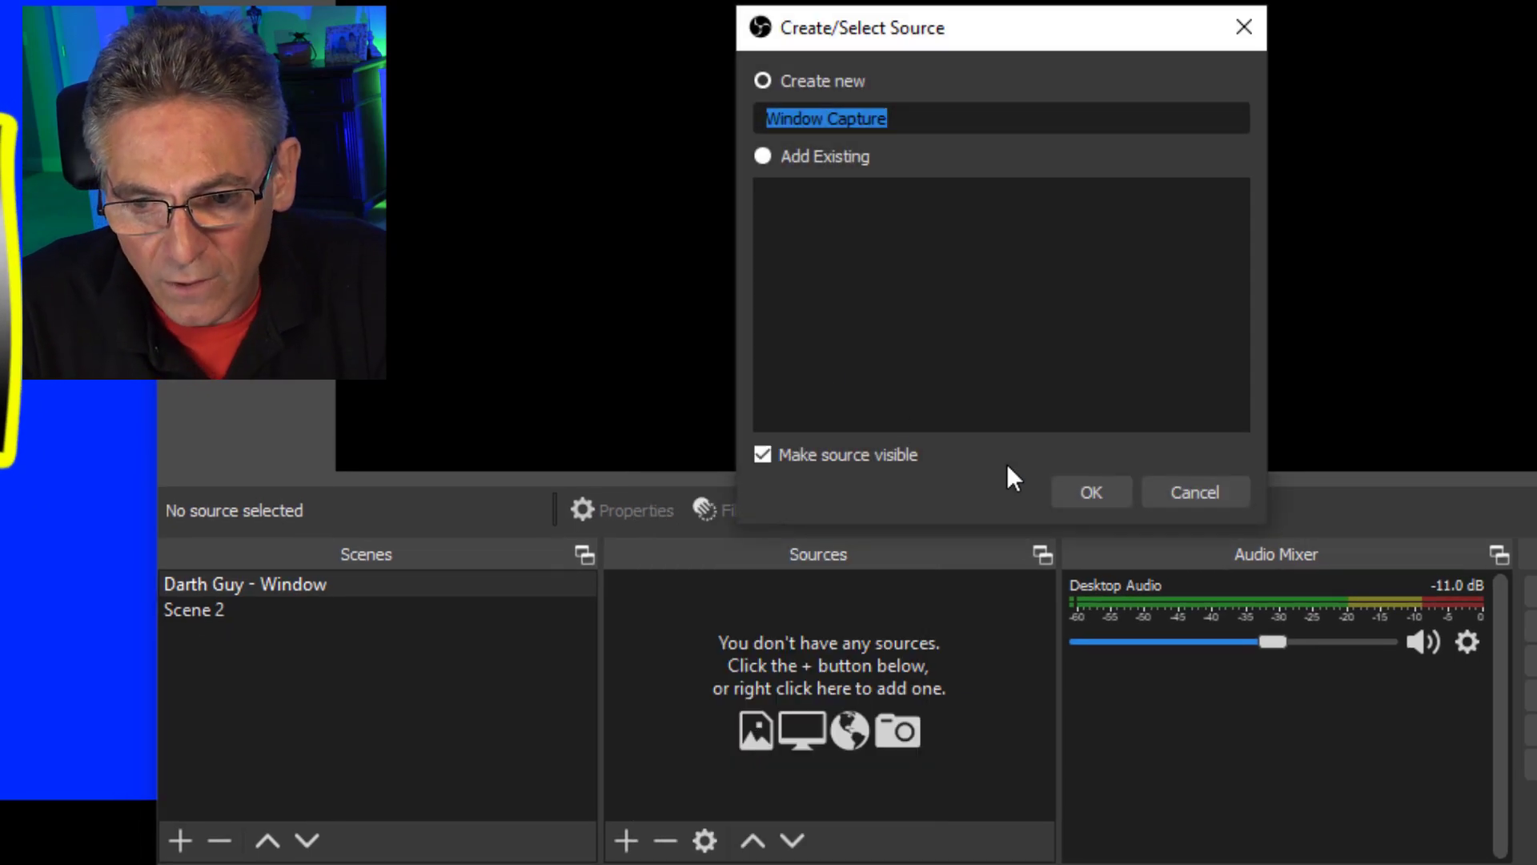
click(1083, 492)
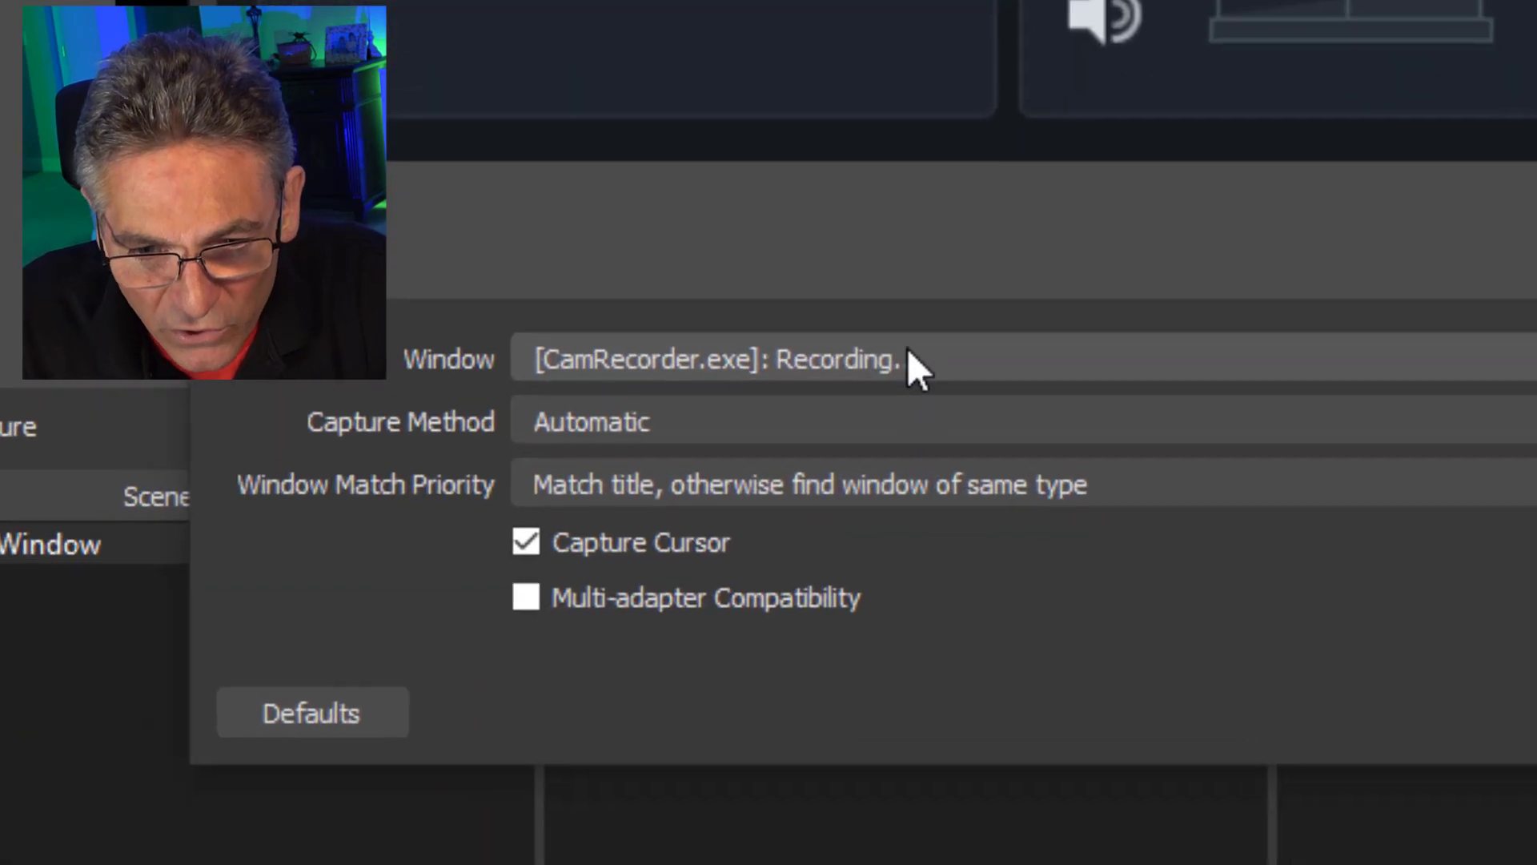
click(907, 356)
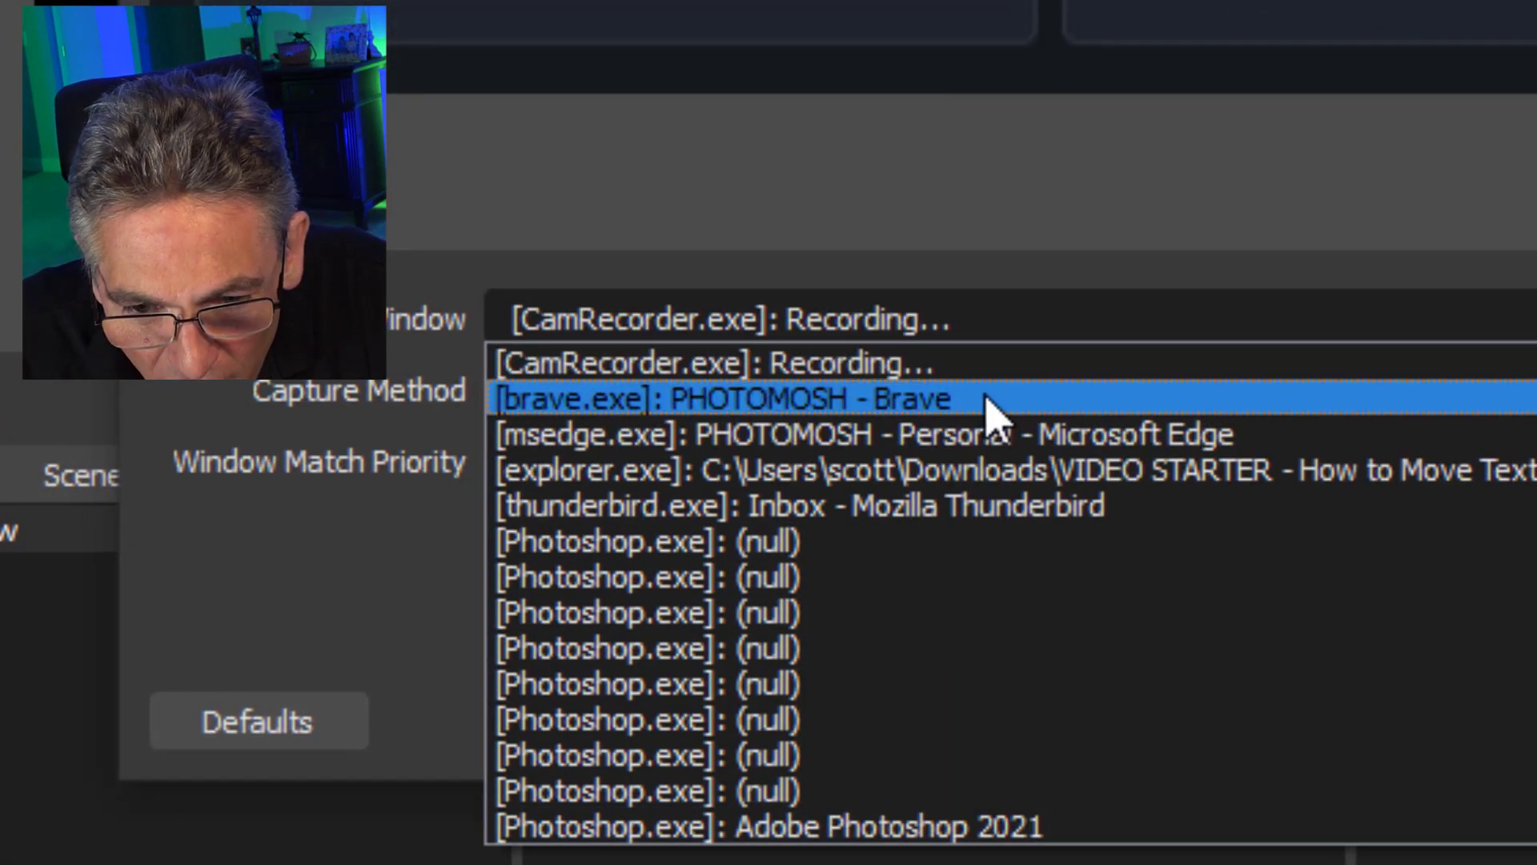
click(993, 413)
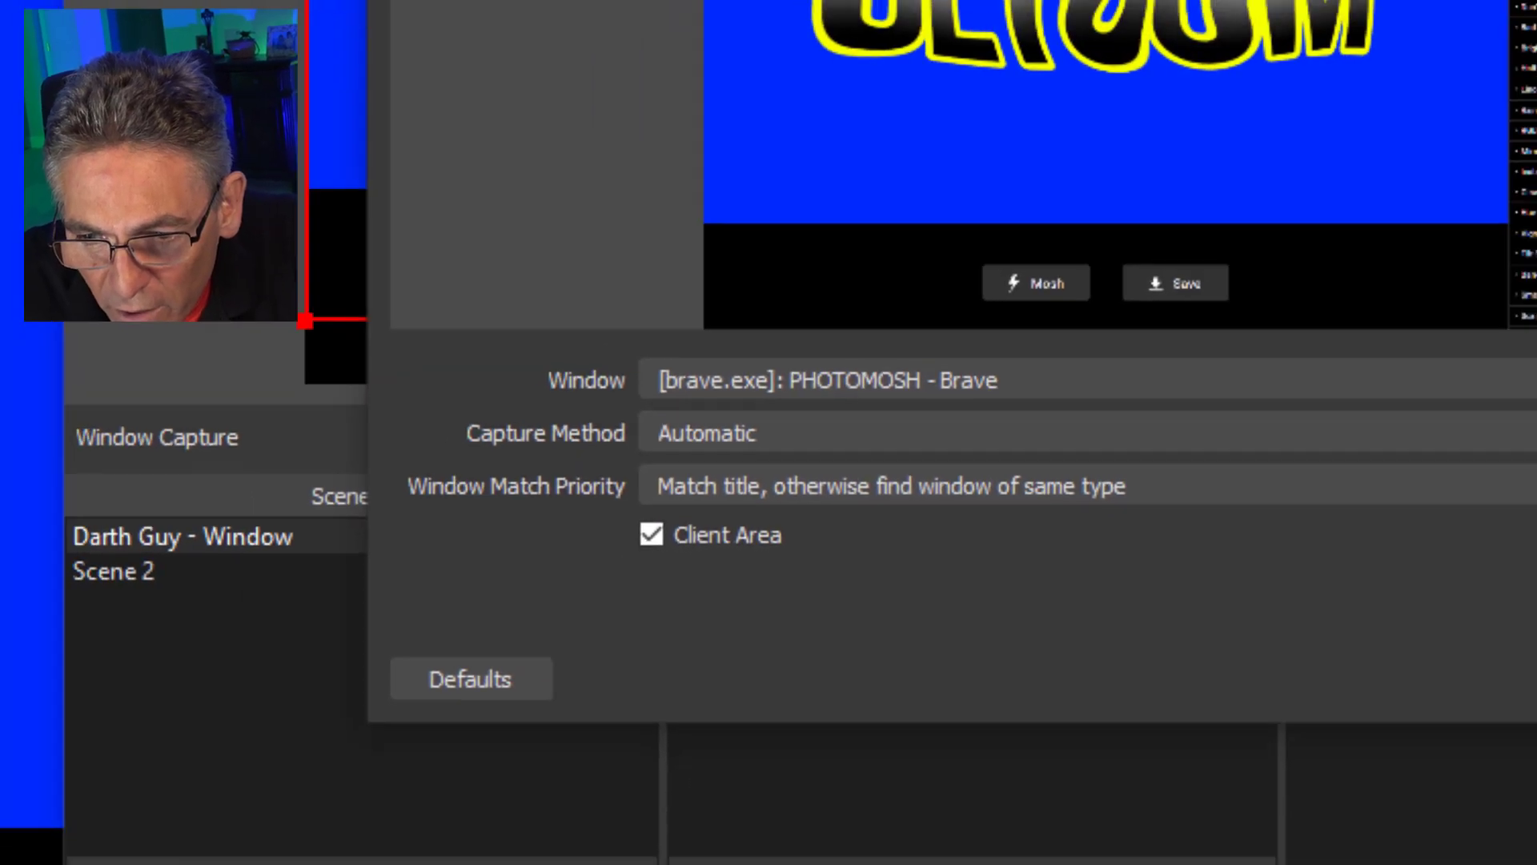
click(1348, 603)
drag(1066, 141, 1150, 165)
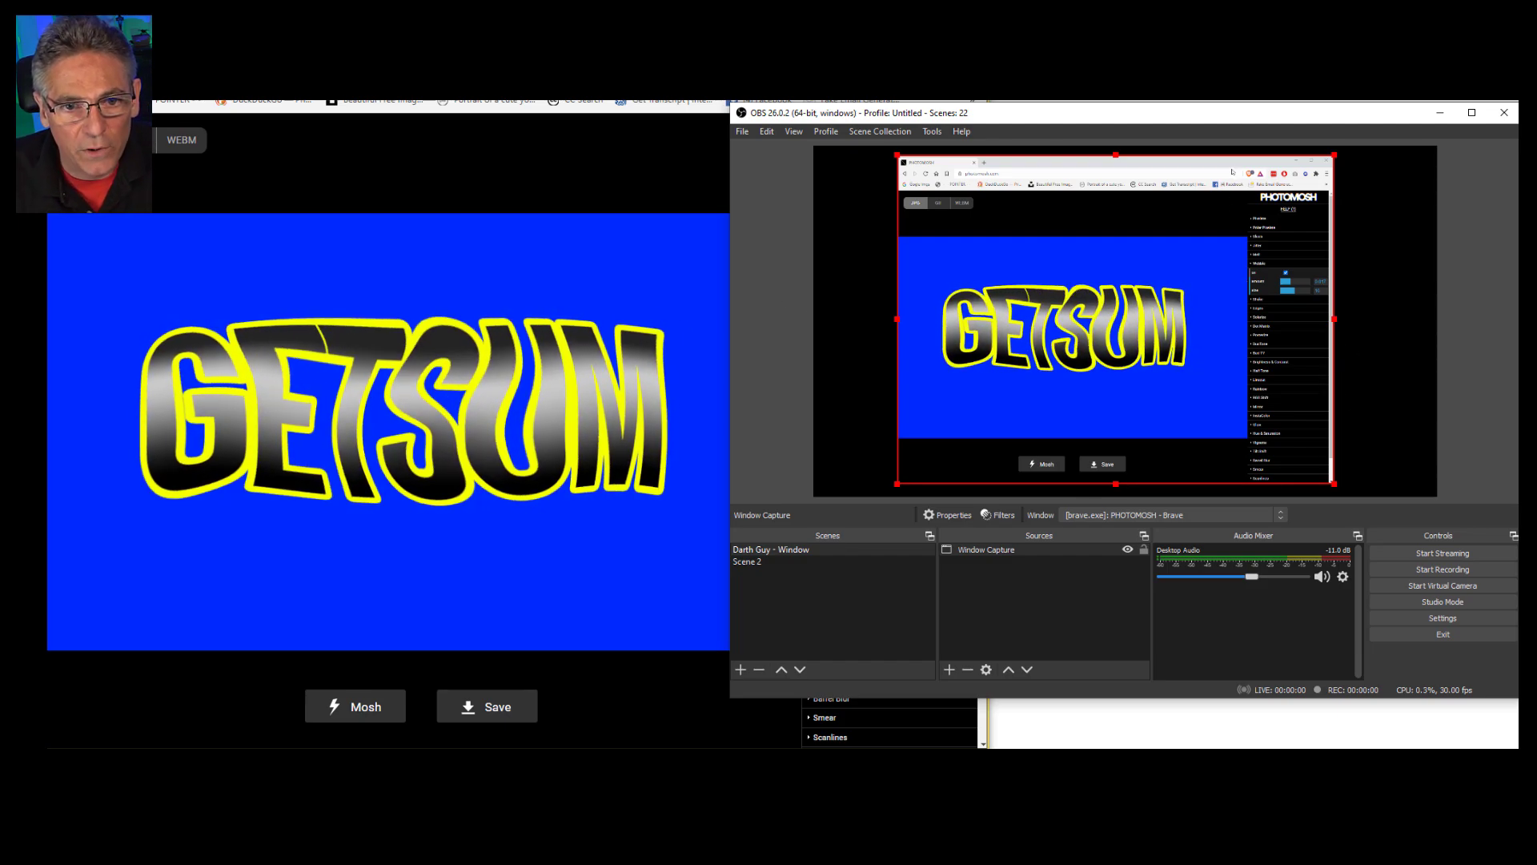
Move OBS aside and narrow the Brave Photomosh window so the capture updates live.
drag(1040, 112, 1303, 65)
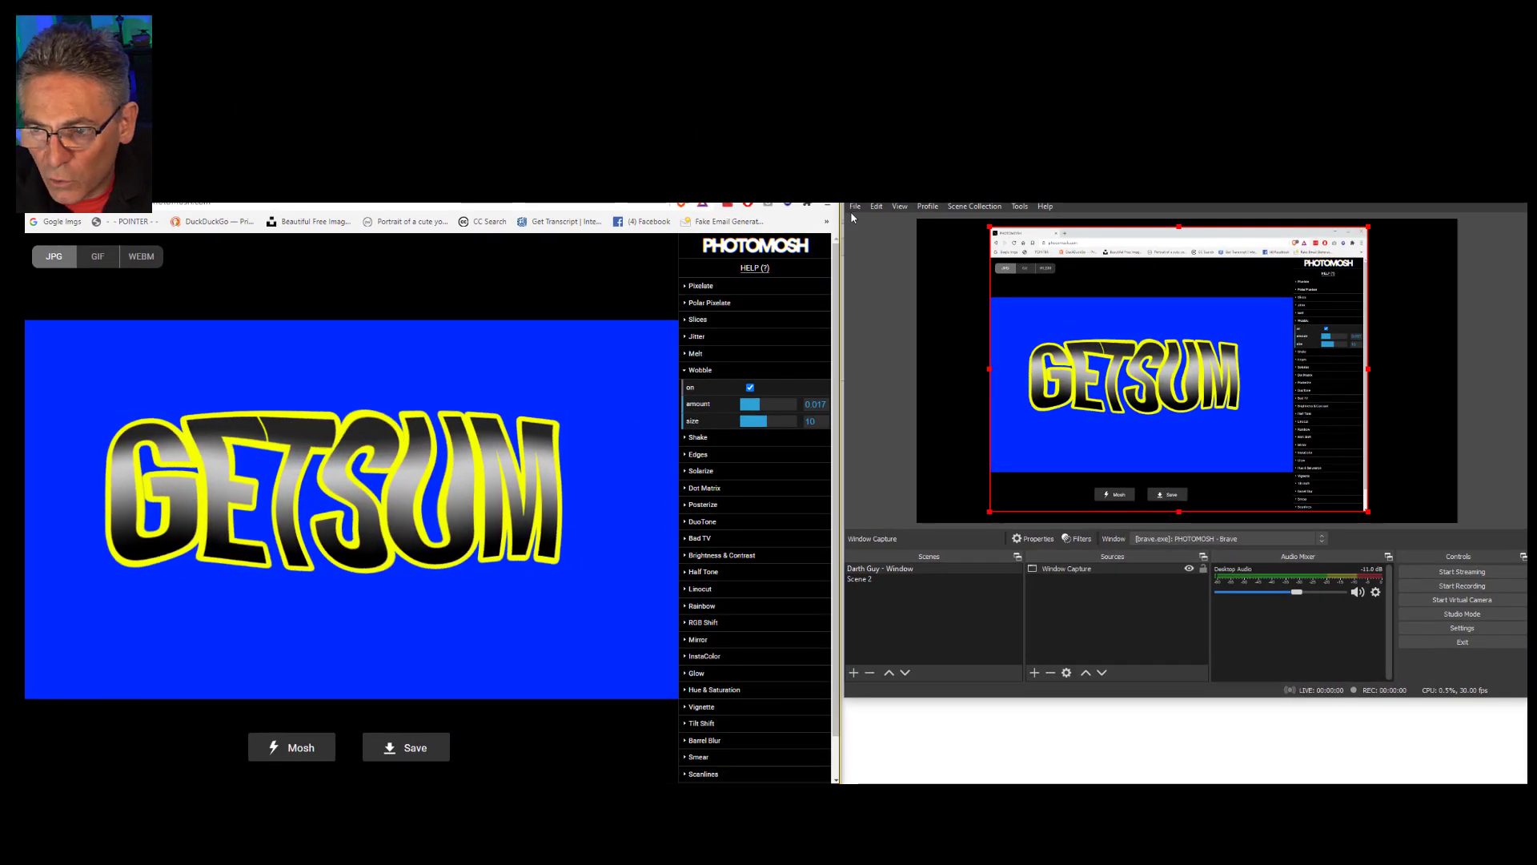
click(97, 205)
drag(831, 204, 980, 202)
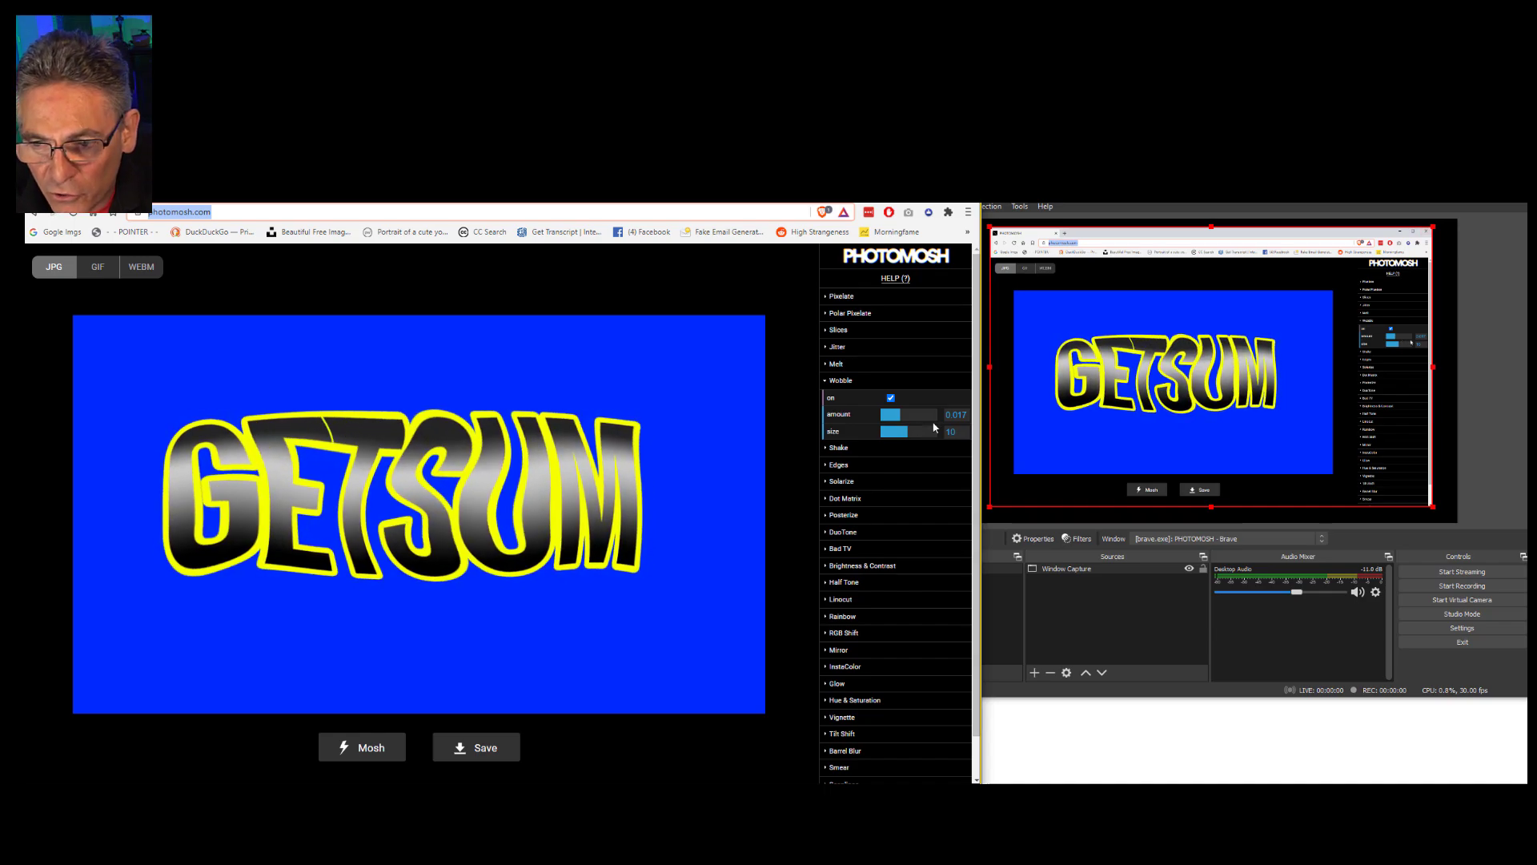